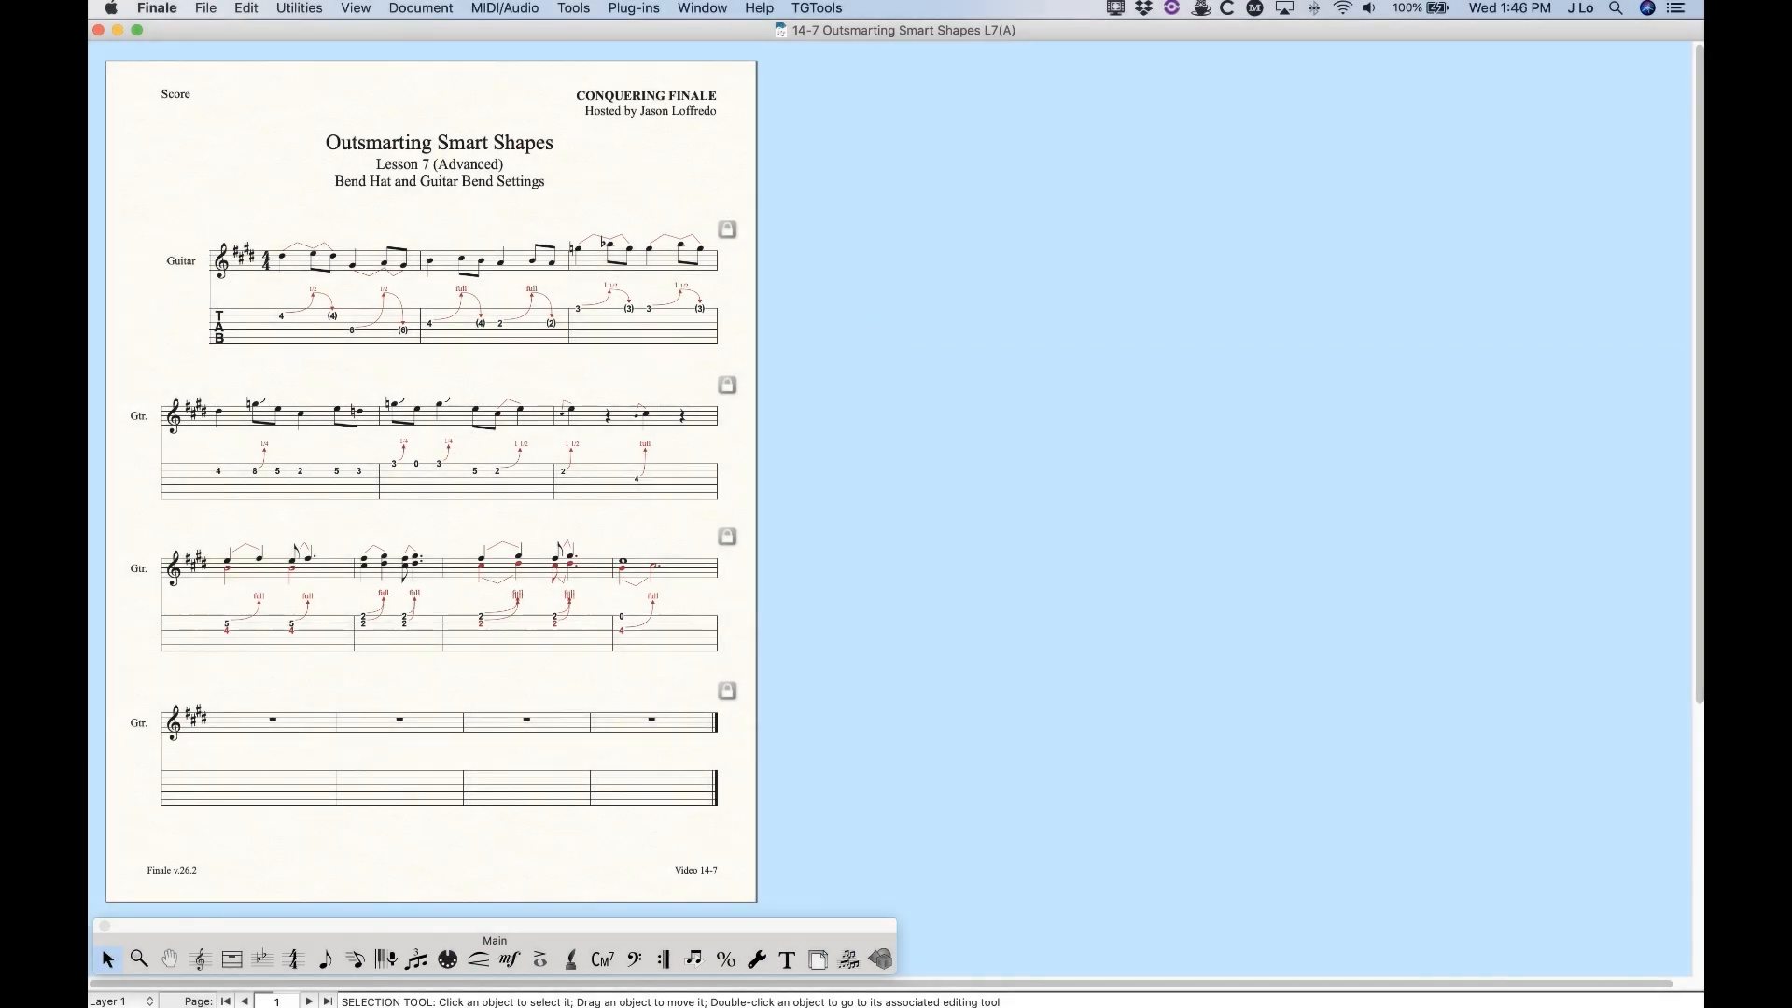
Activate the Bend Hat tool from the smart shapes so the bend hats in the score can be edited
key("super+equal")
key("super+equal")
key("super+equal")
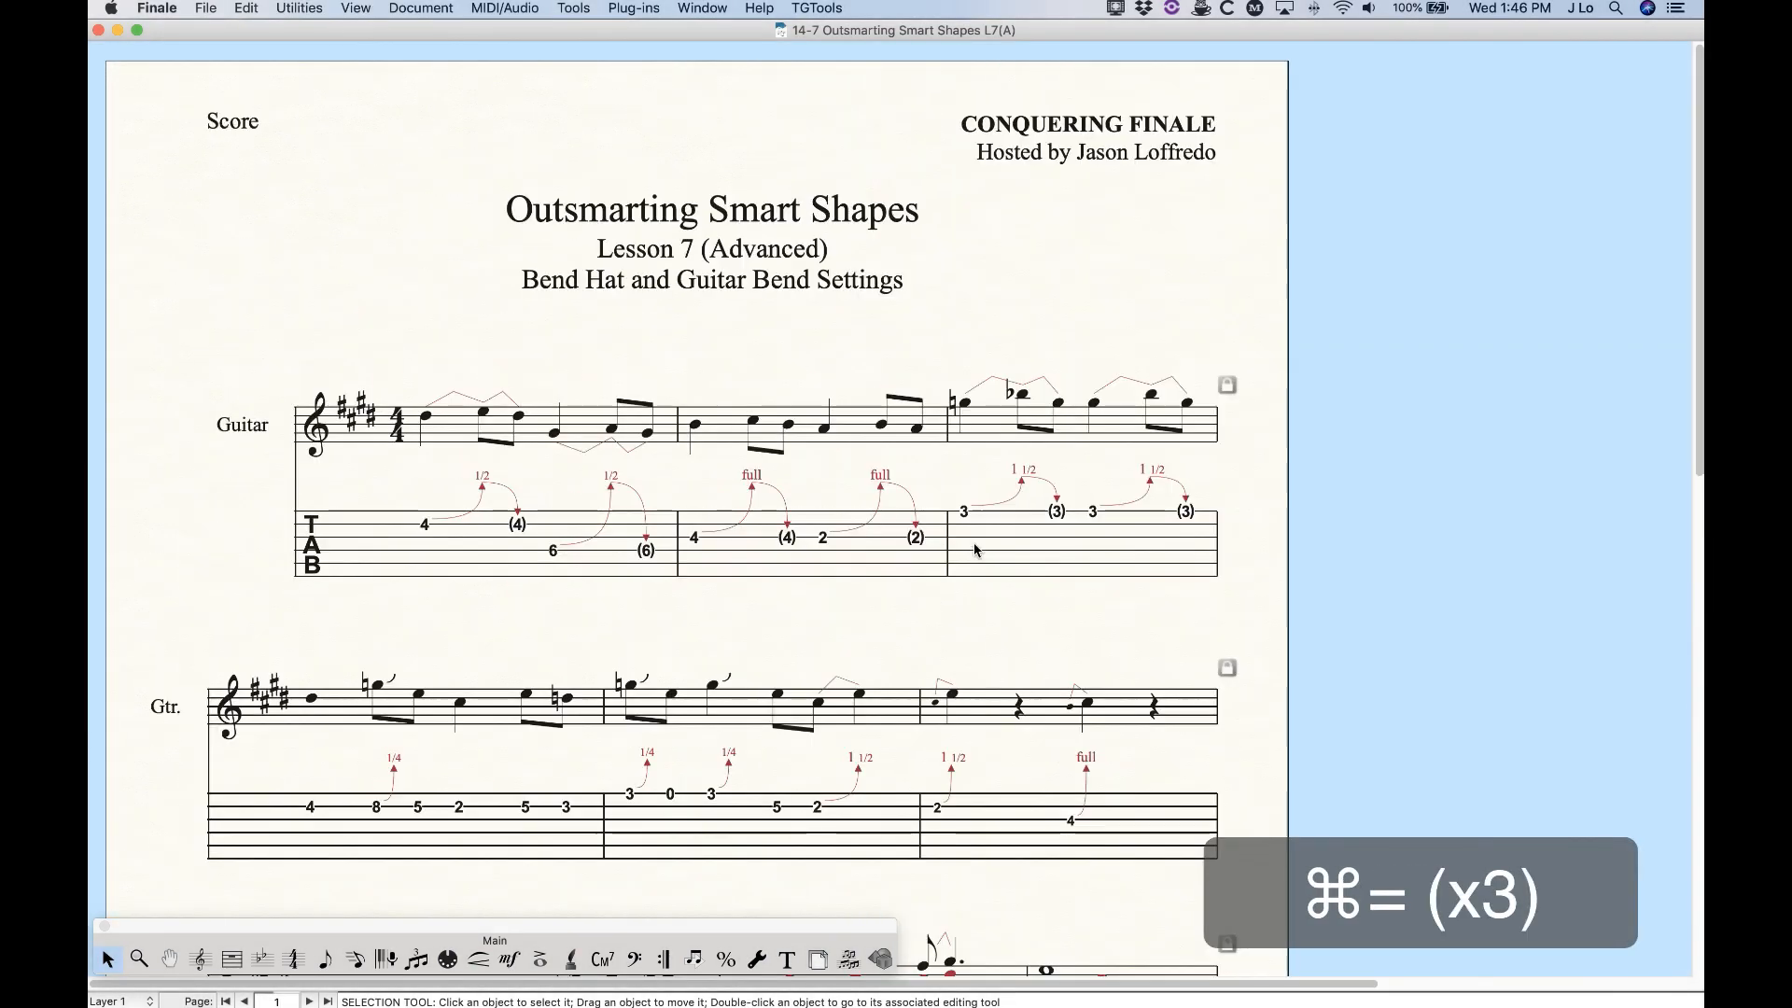
left_click(478, 959)
left_click(576, 904)
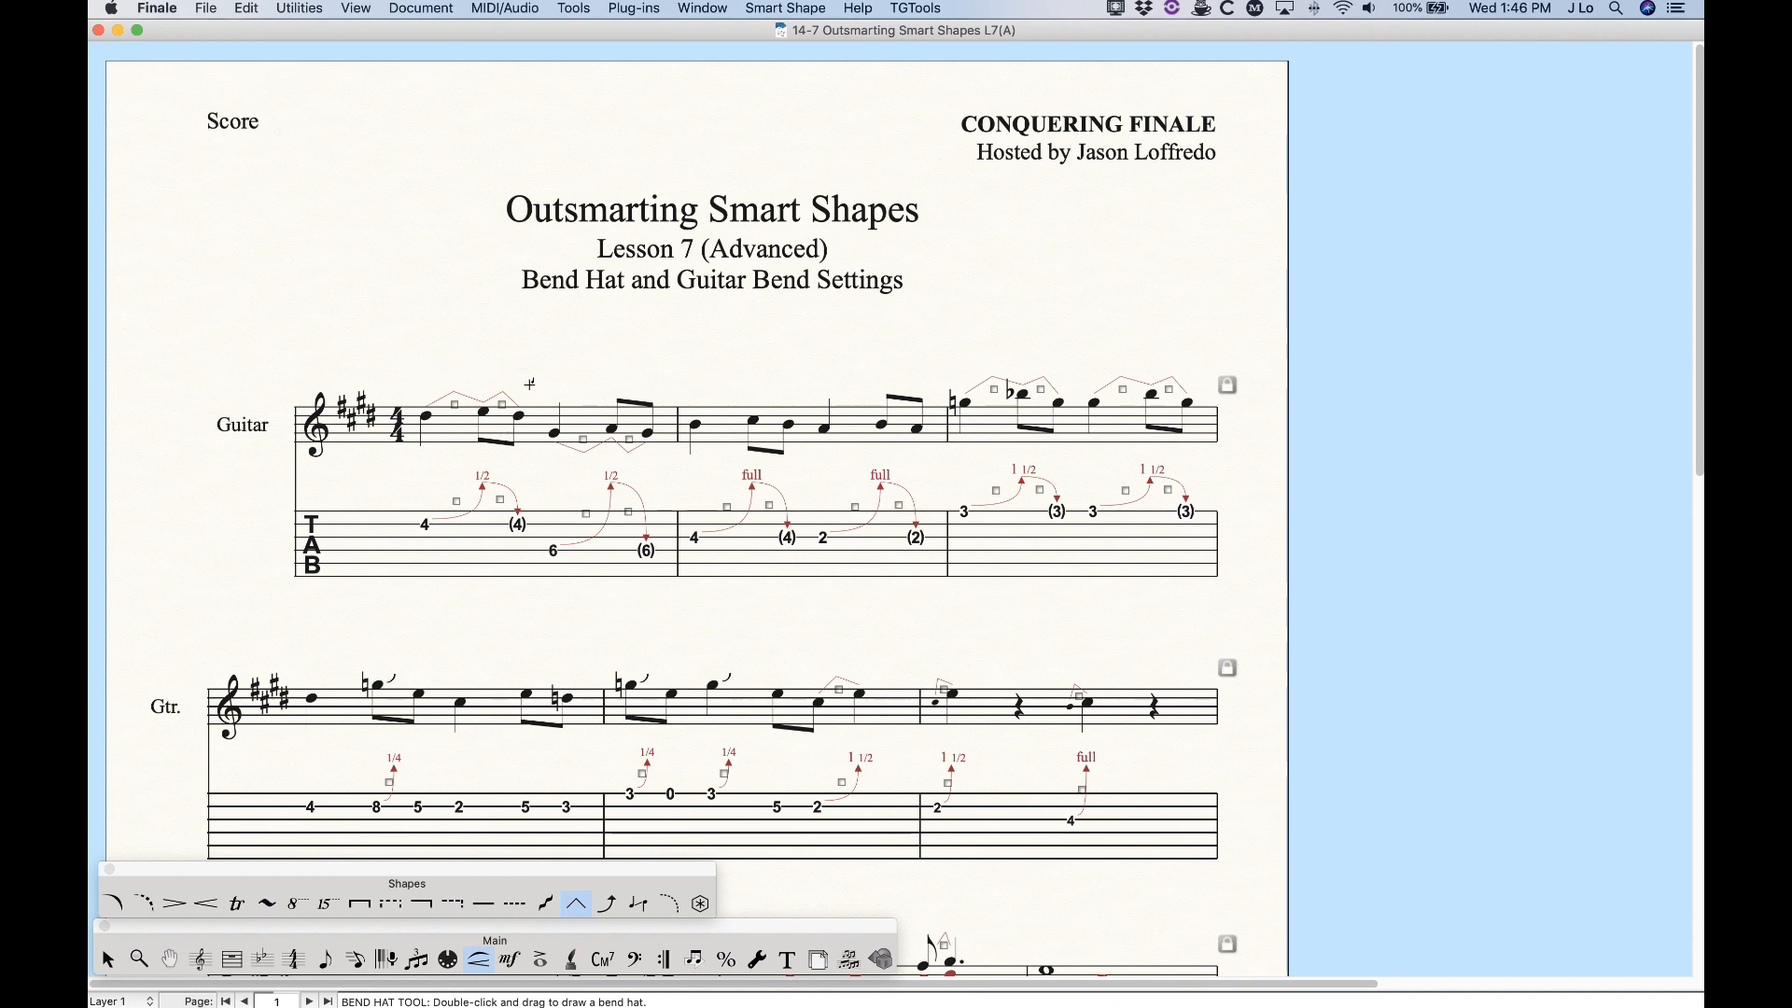
Examine the slur placement types in the Smart Shape Placement settings, checking which shape categories are offered, and close the dialog
left_click(784, 7)
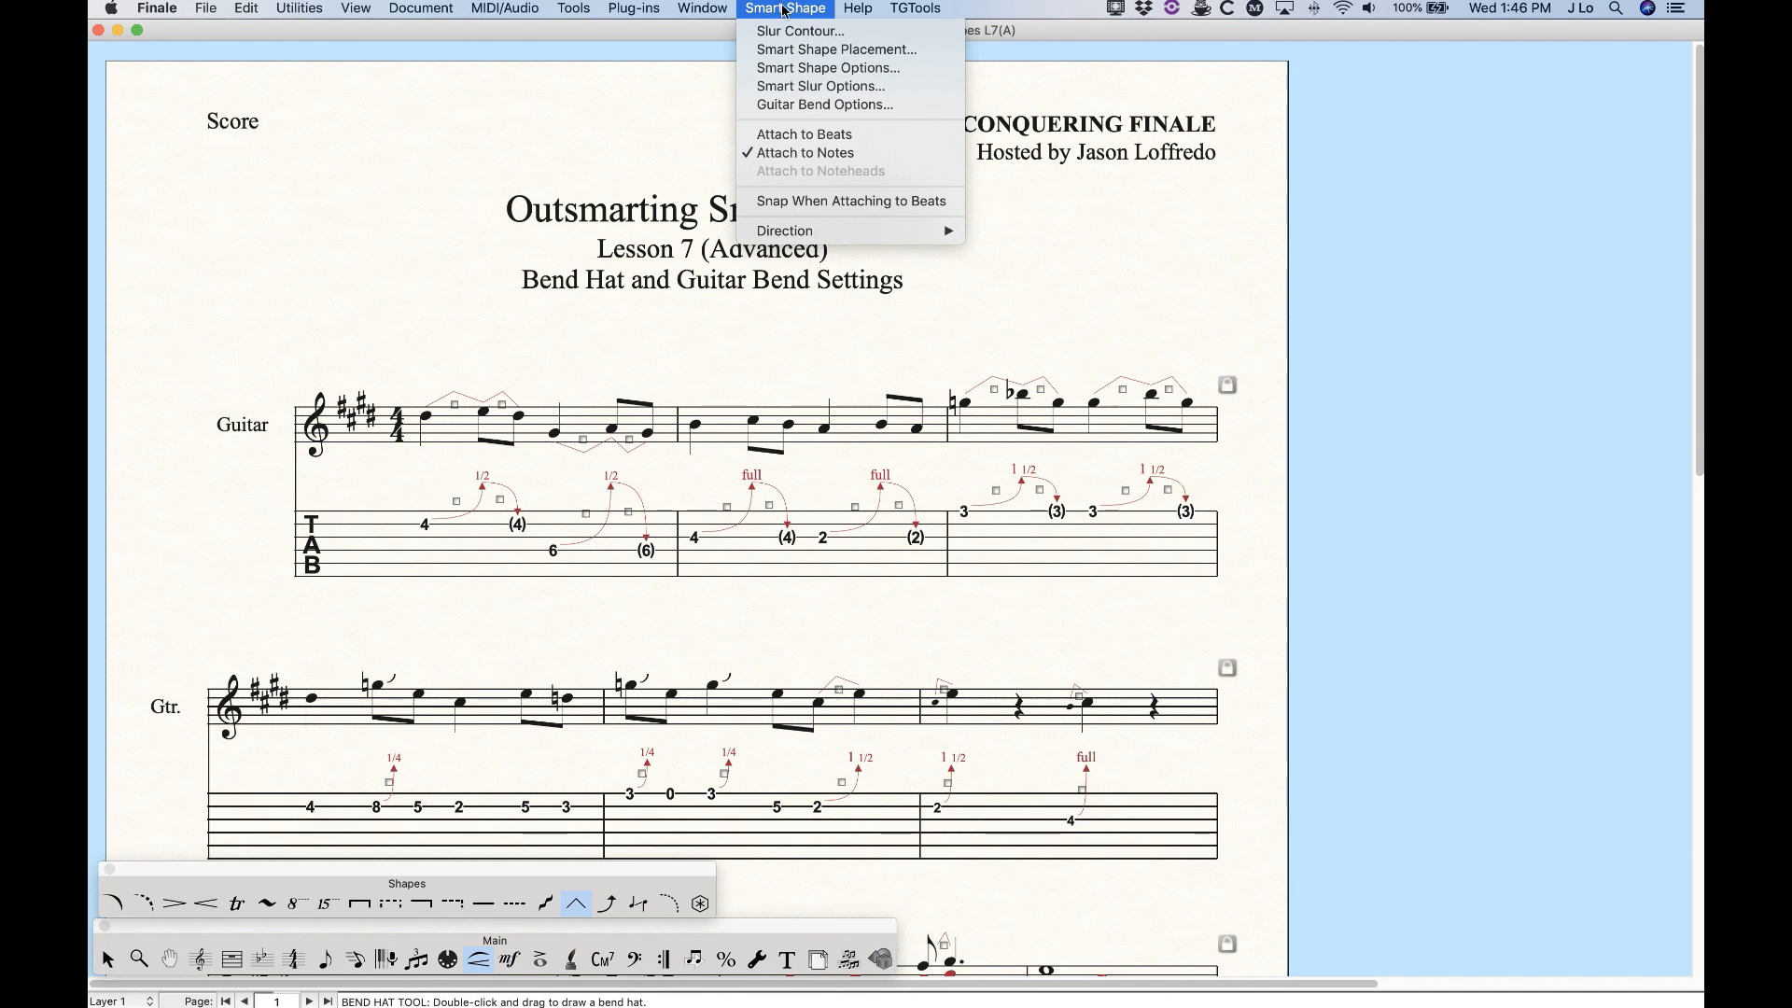
left_click(800, 56)
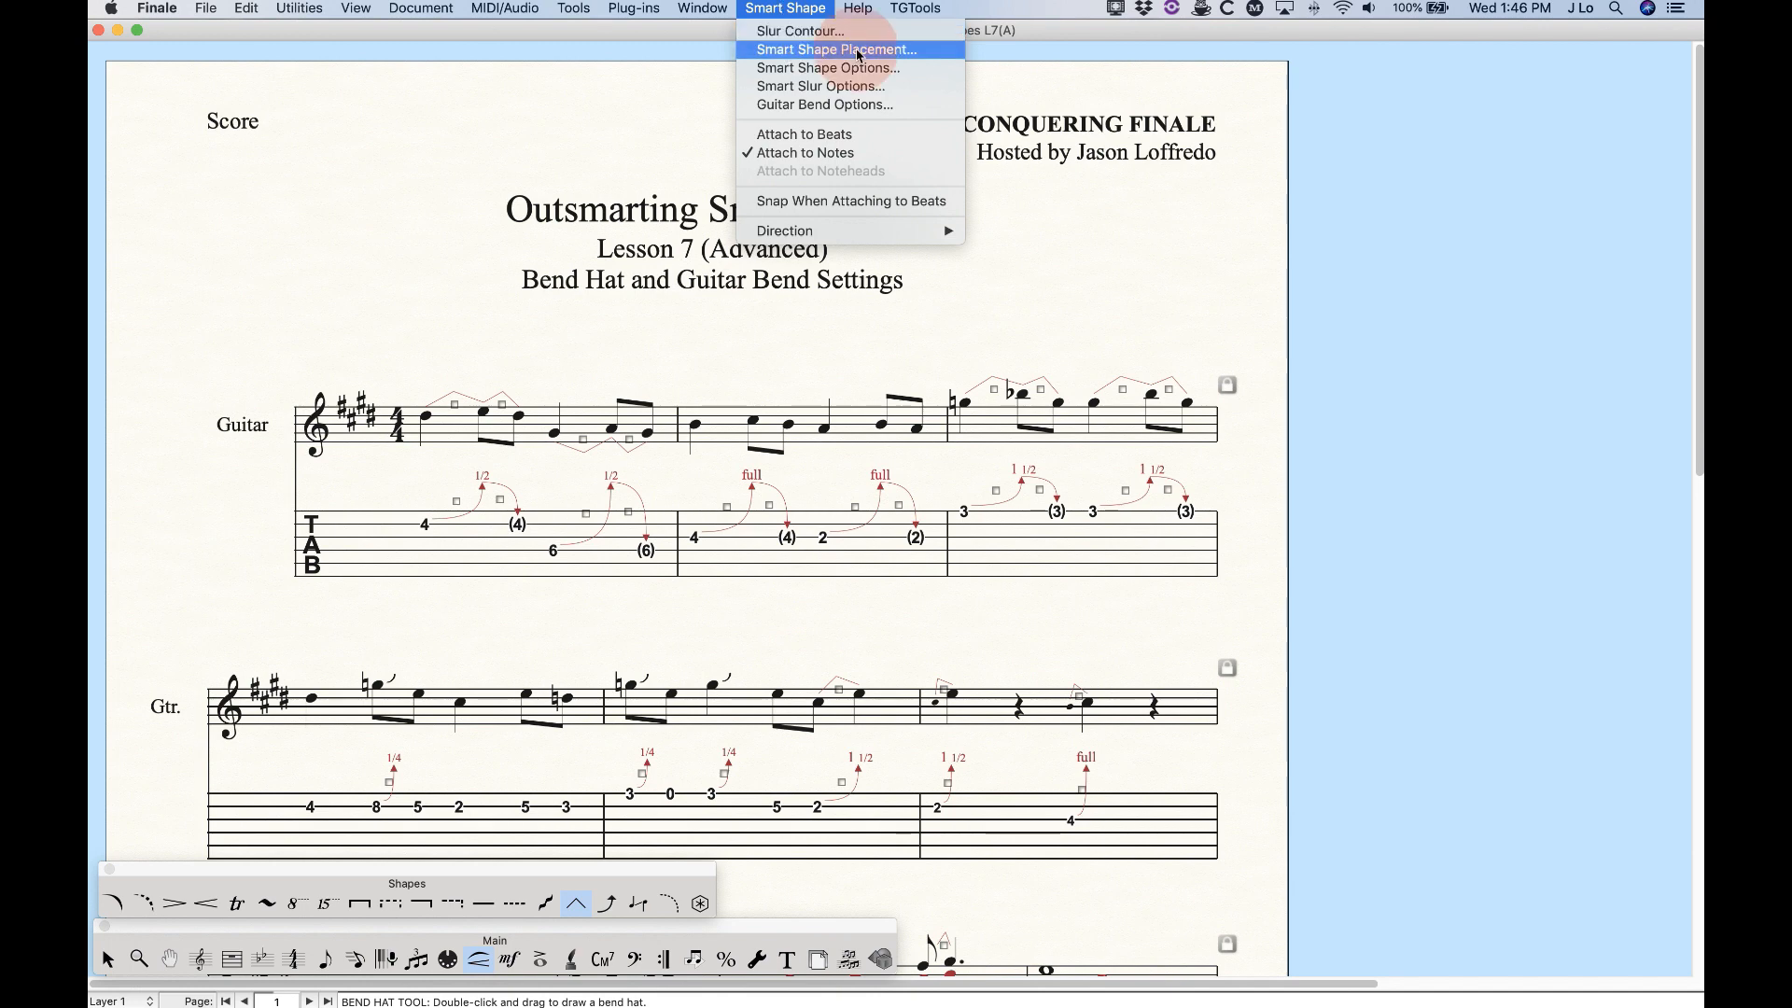
left_click(785, 224)
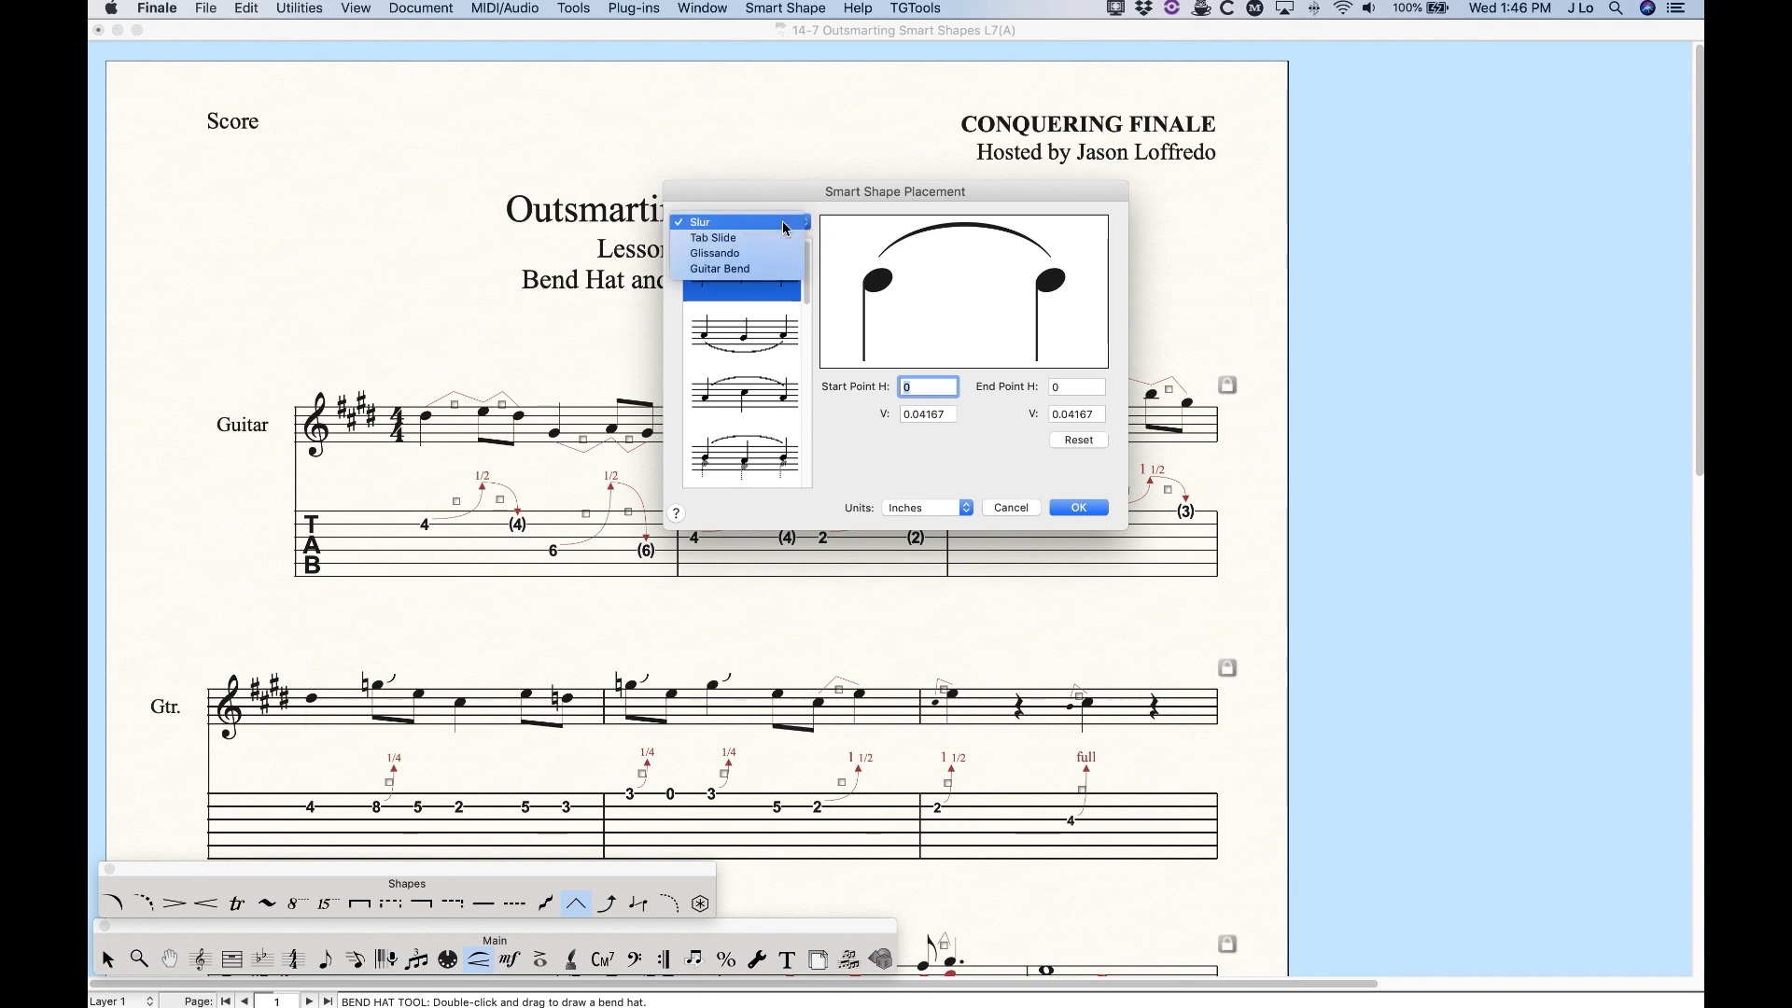
left_click(719, 224)
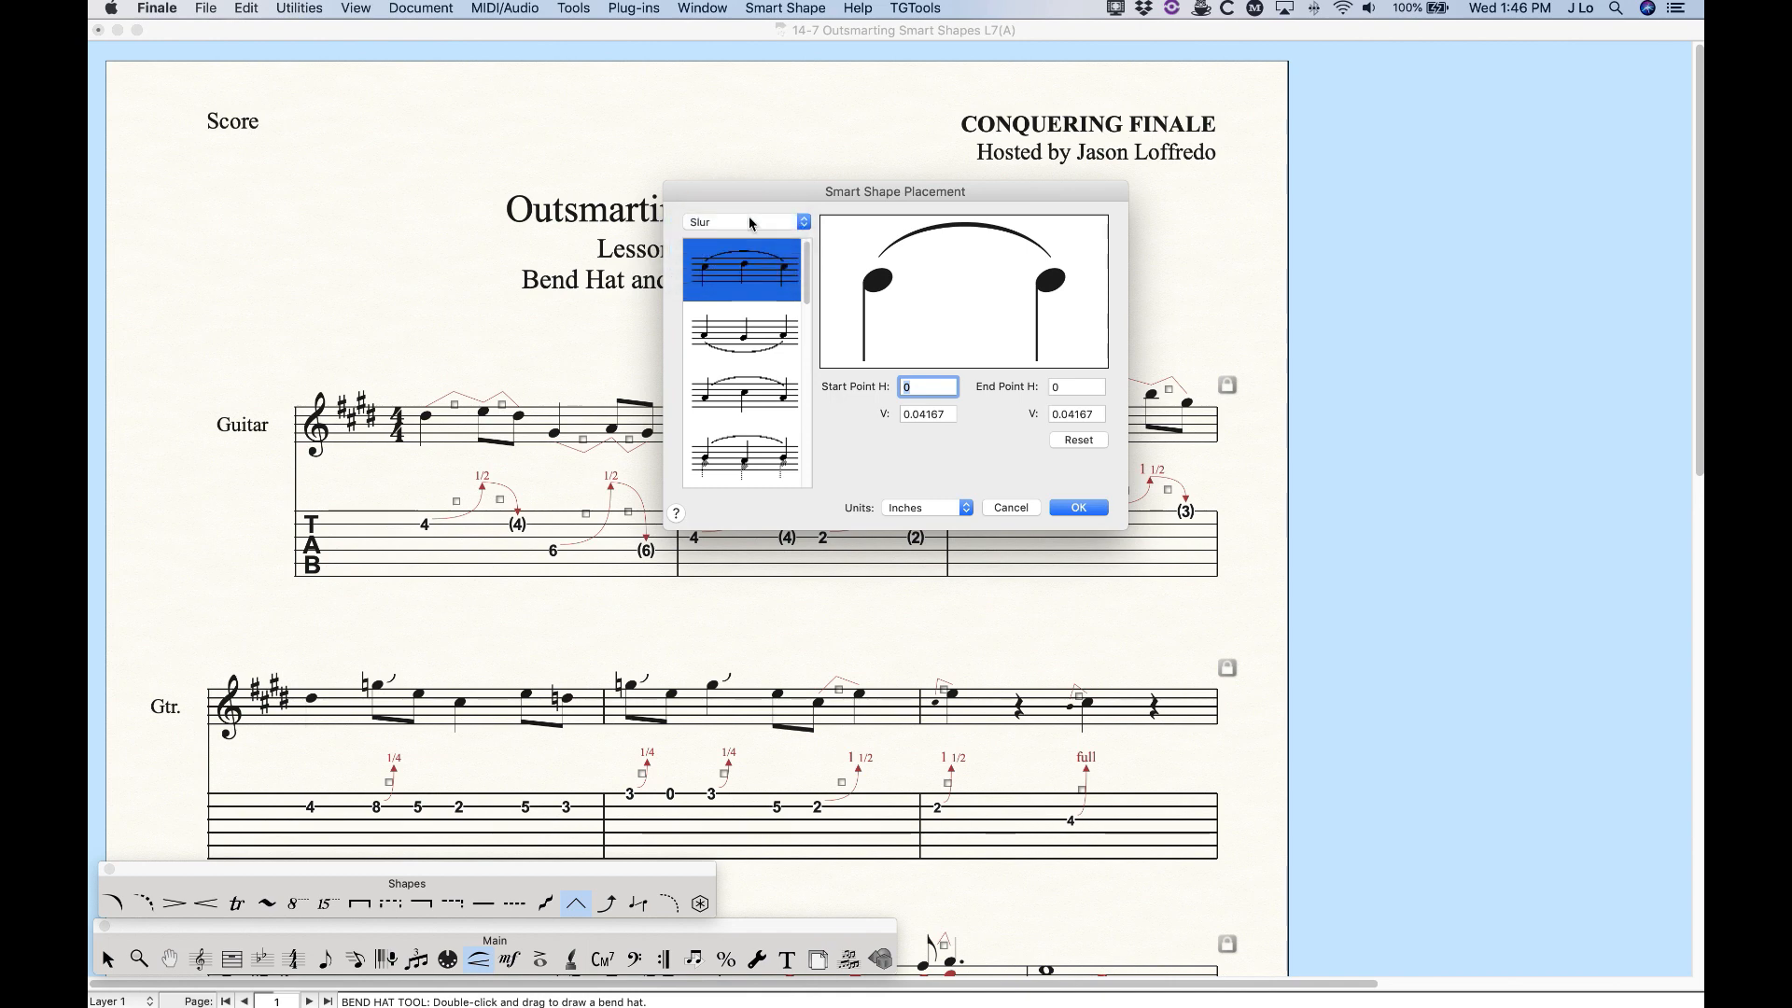
scroll(748, 340, "down", 5)
left_click(748, 340)
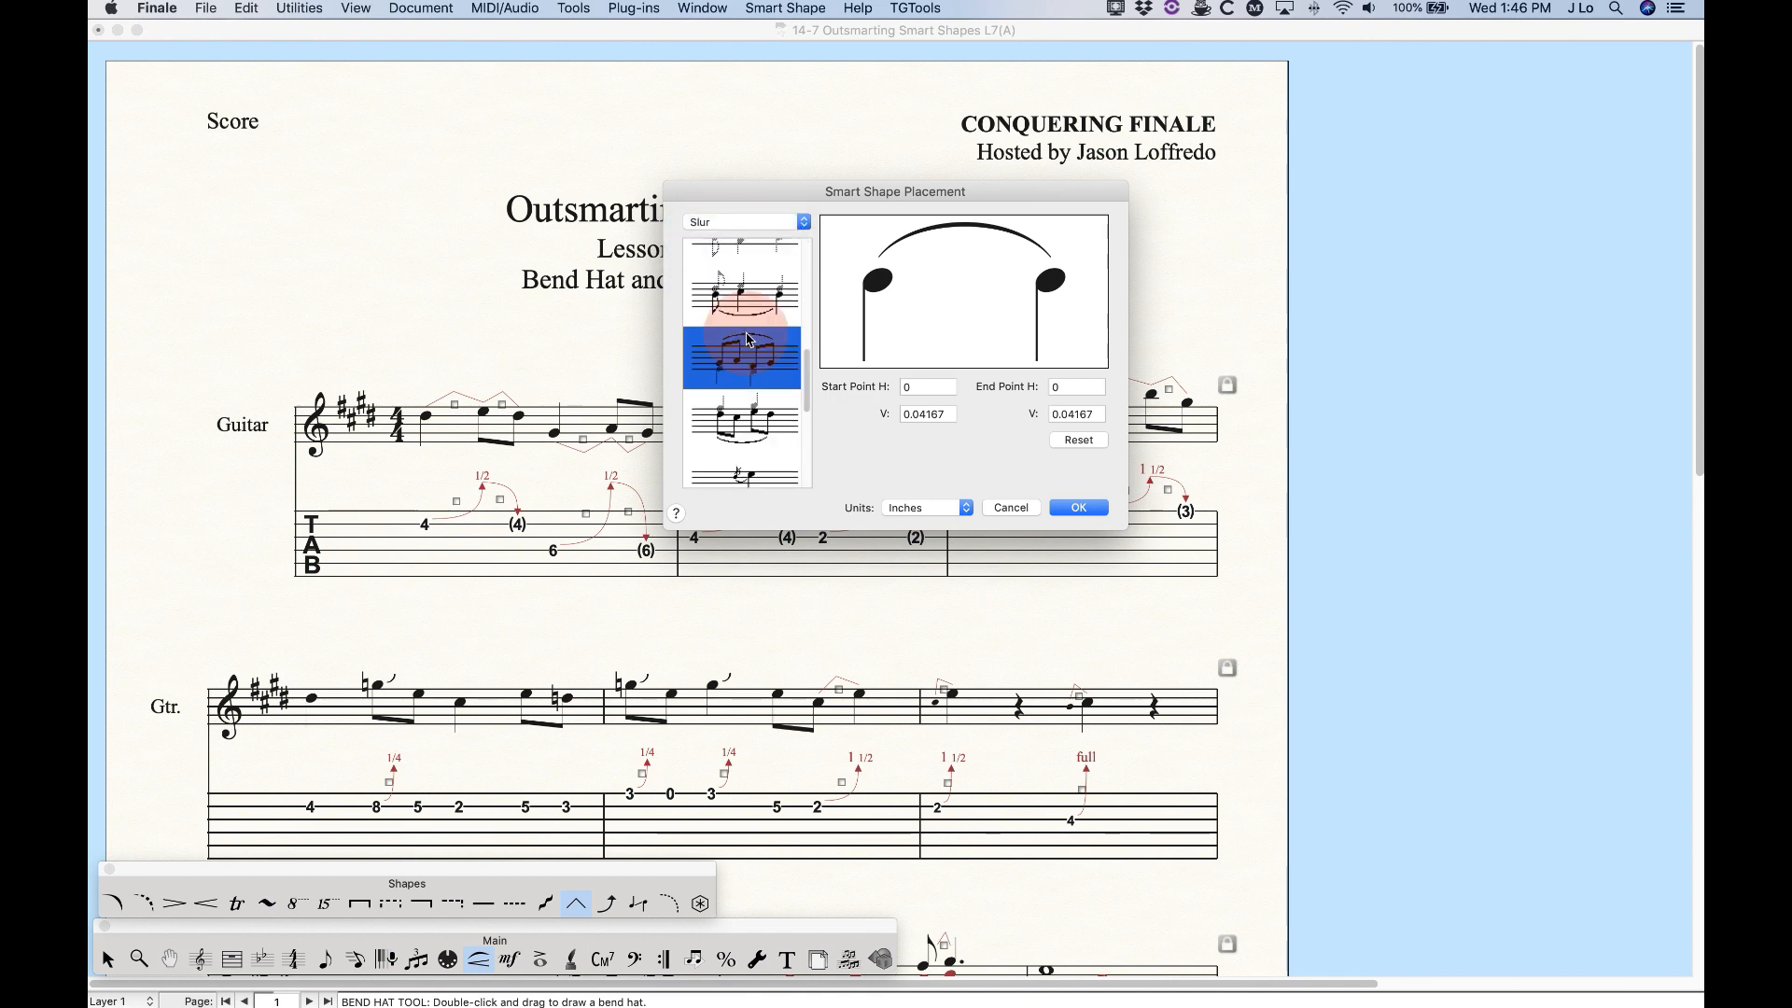
scroll(748, 340, "down", 5)
left_click(748, 341)
scroll(748, 342, "up", 6)
scroll(748, 340, "up", 3)
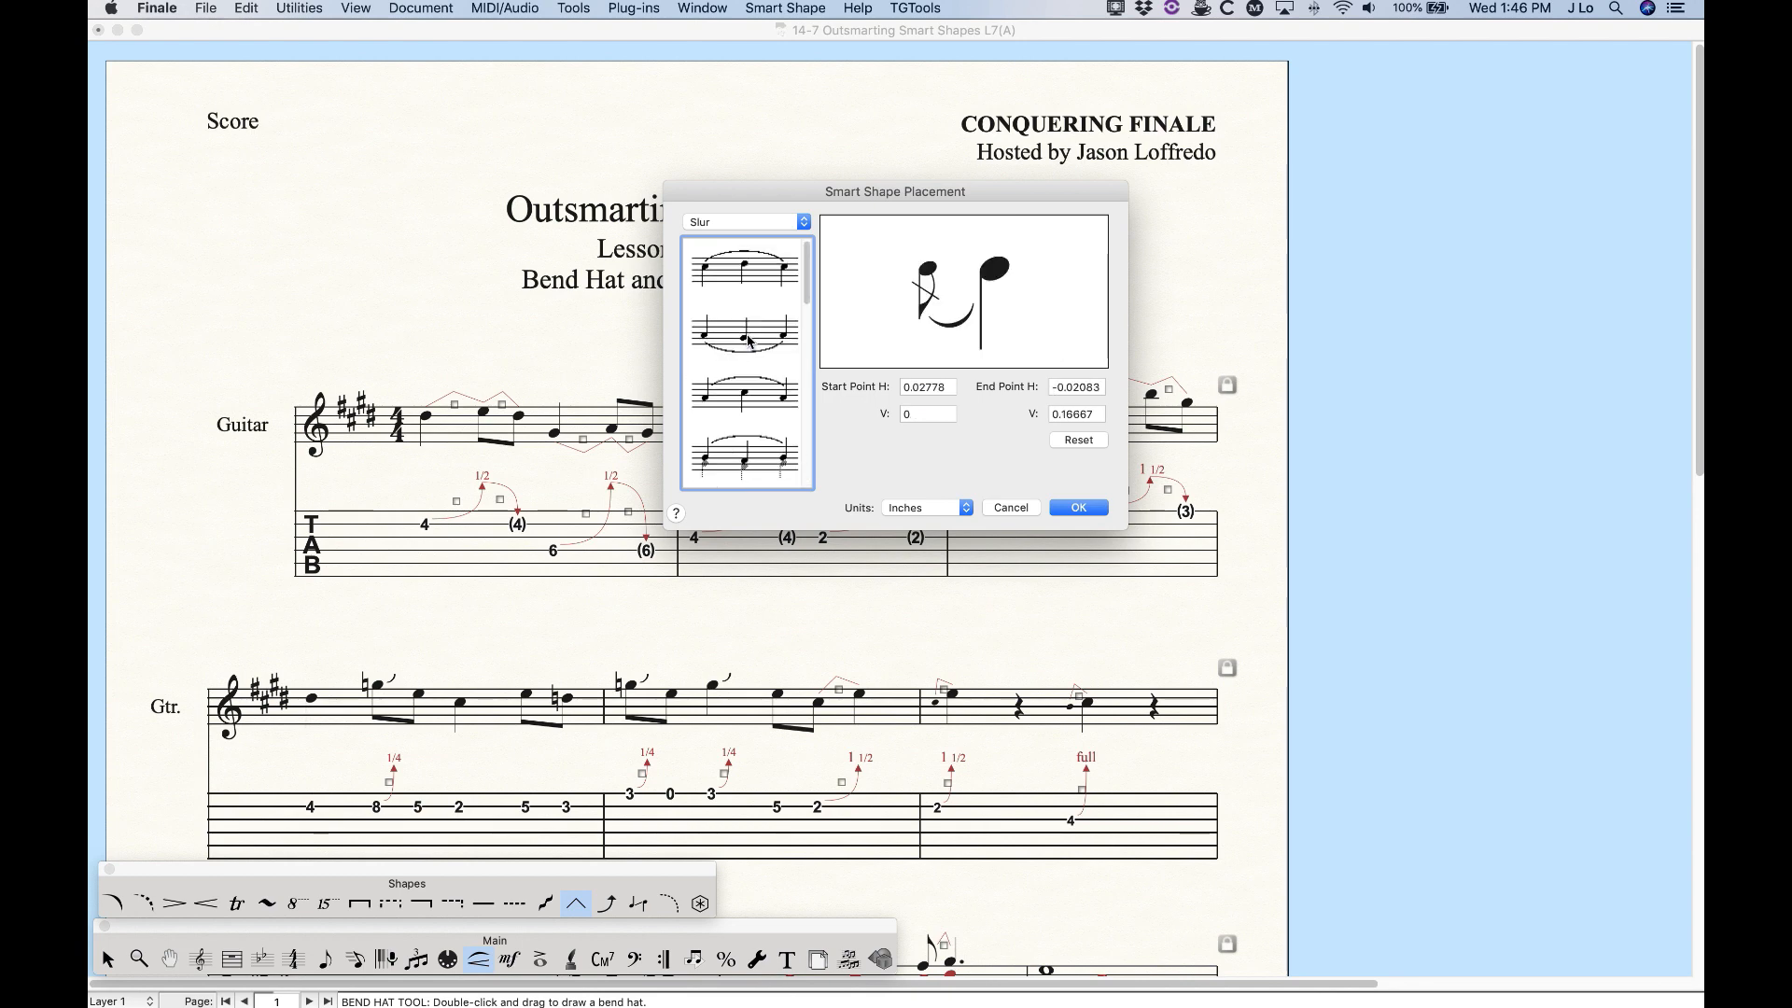
left_click(752, 290)
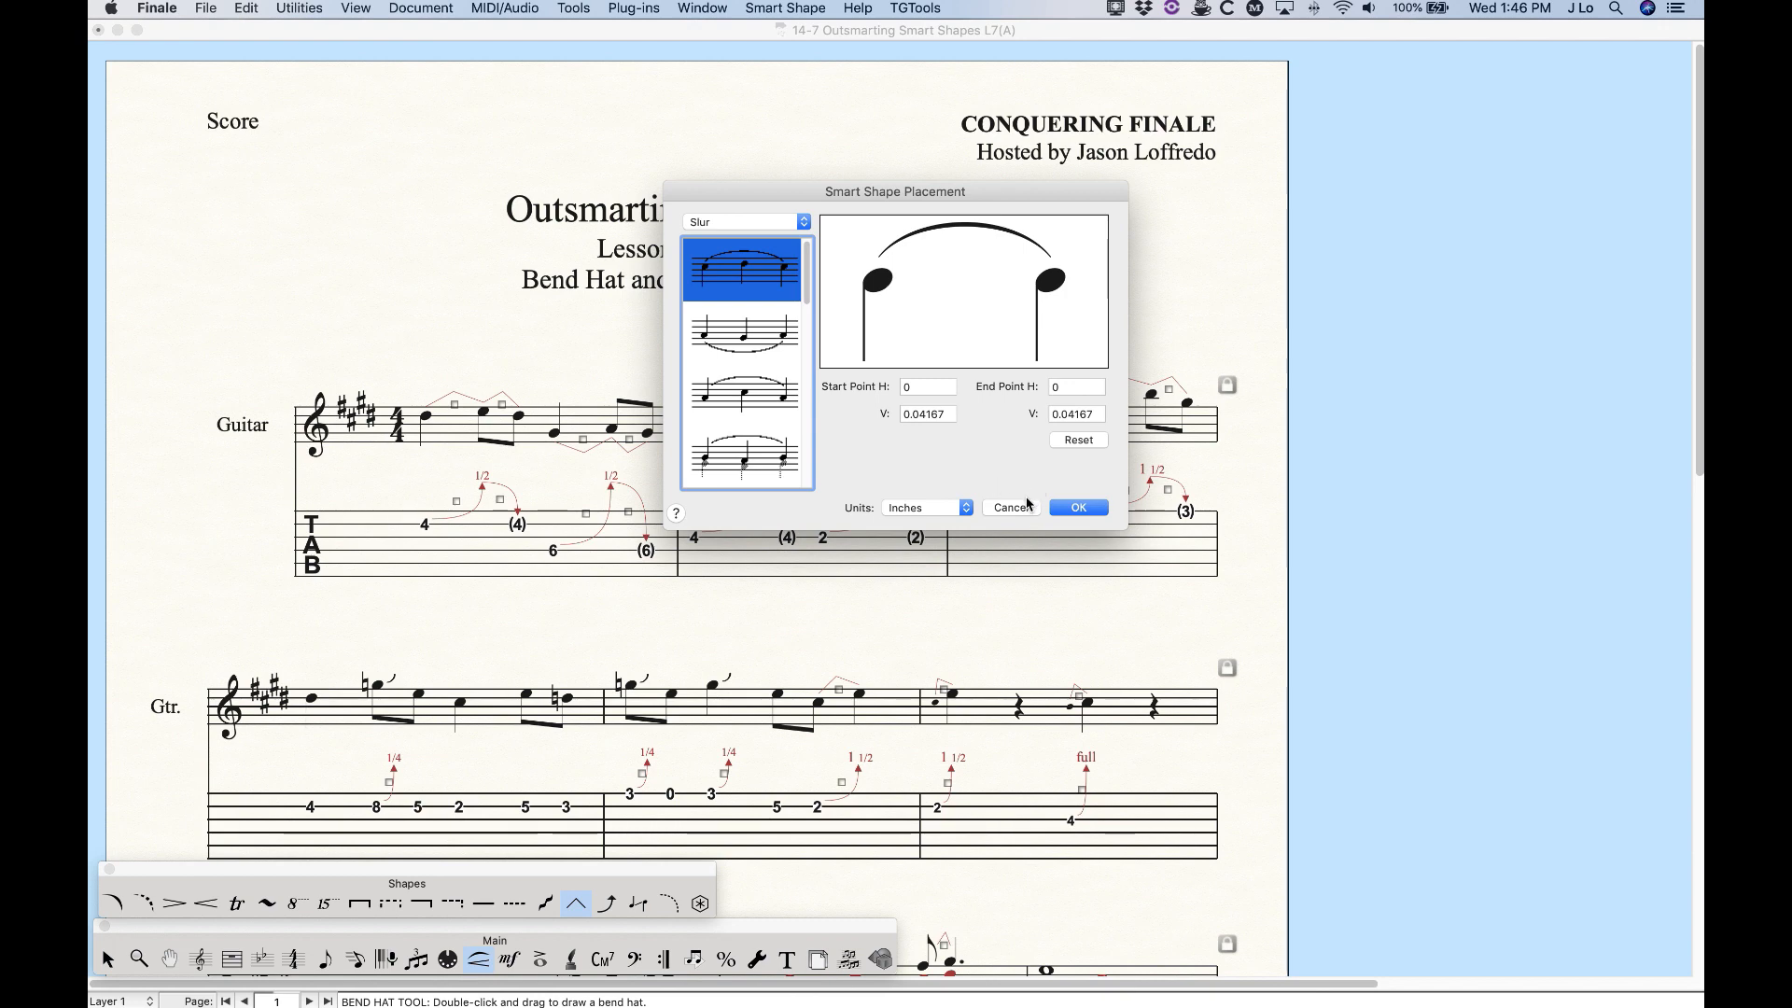
left_click(1090, 511)
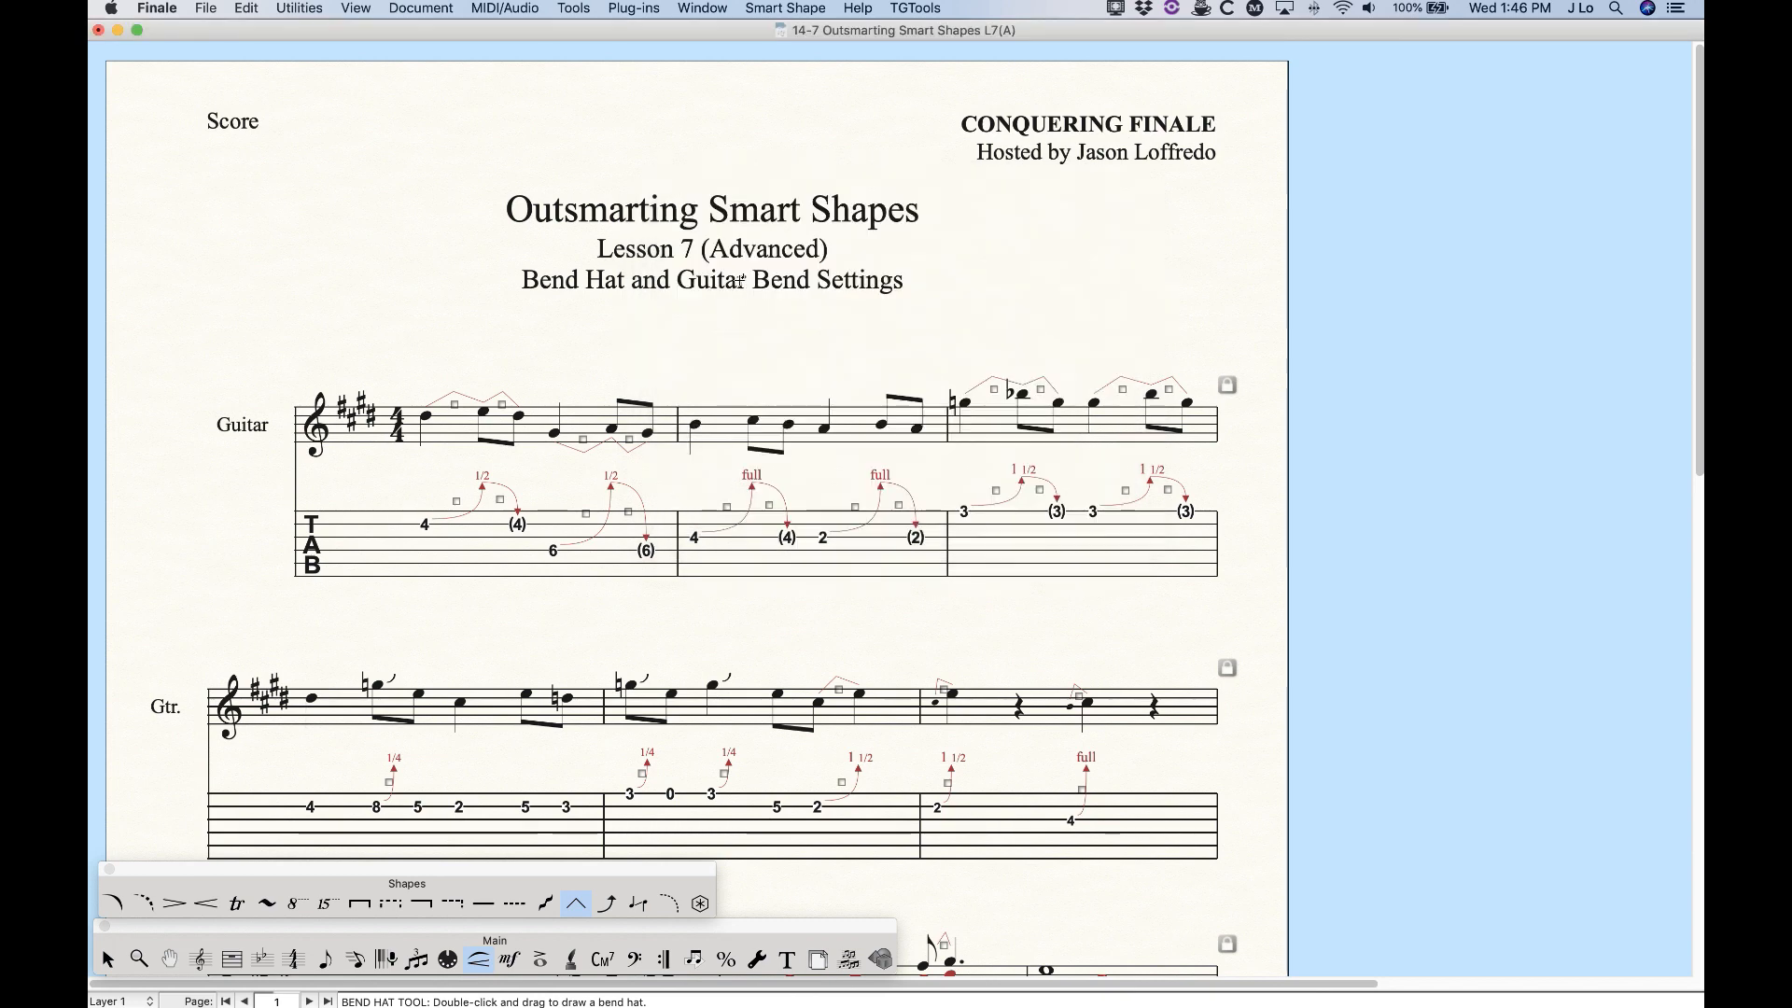
Review the Smart Slur Options for settings that might govern bend hats, and close the dialog
scroll(682, 293, "right", 2)
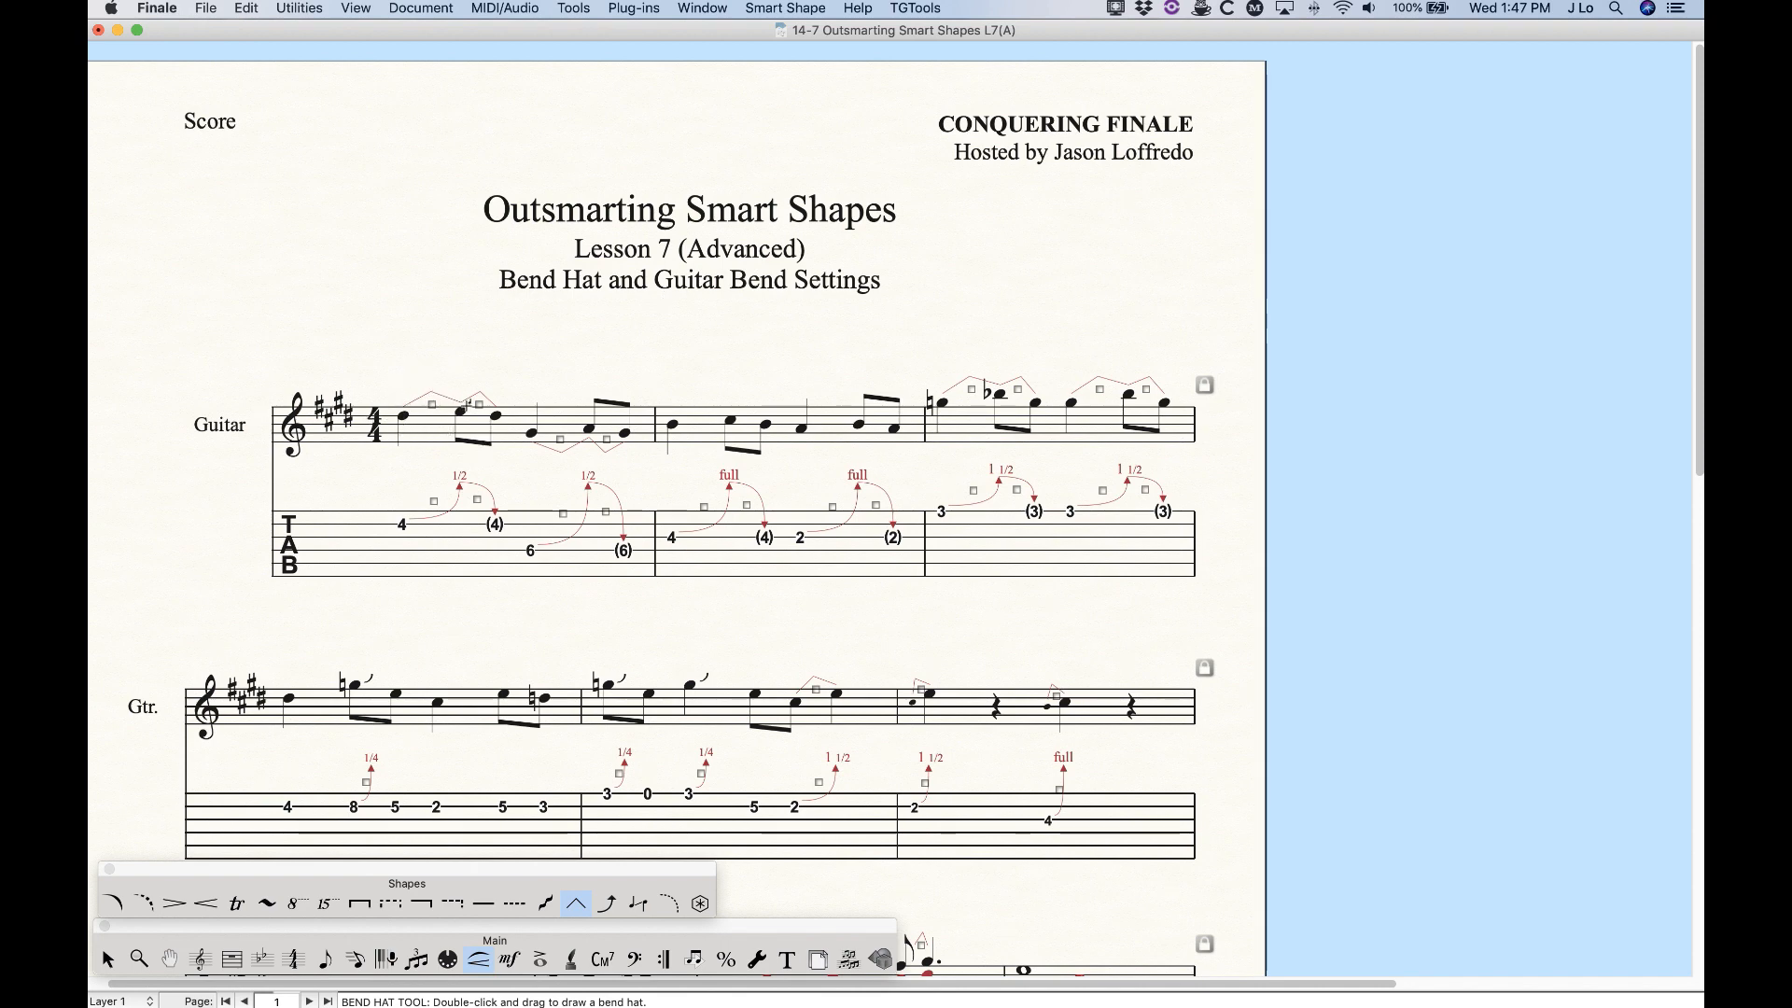
scroll(856, 482, "right", 4)
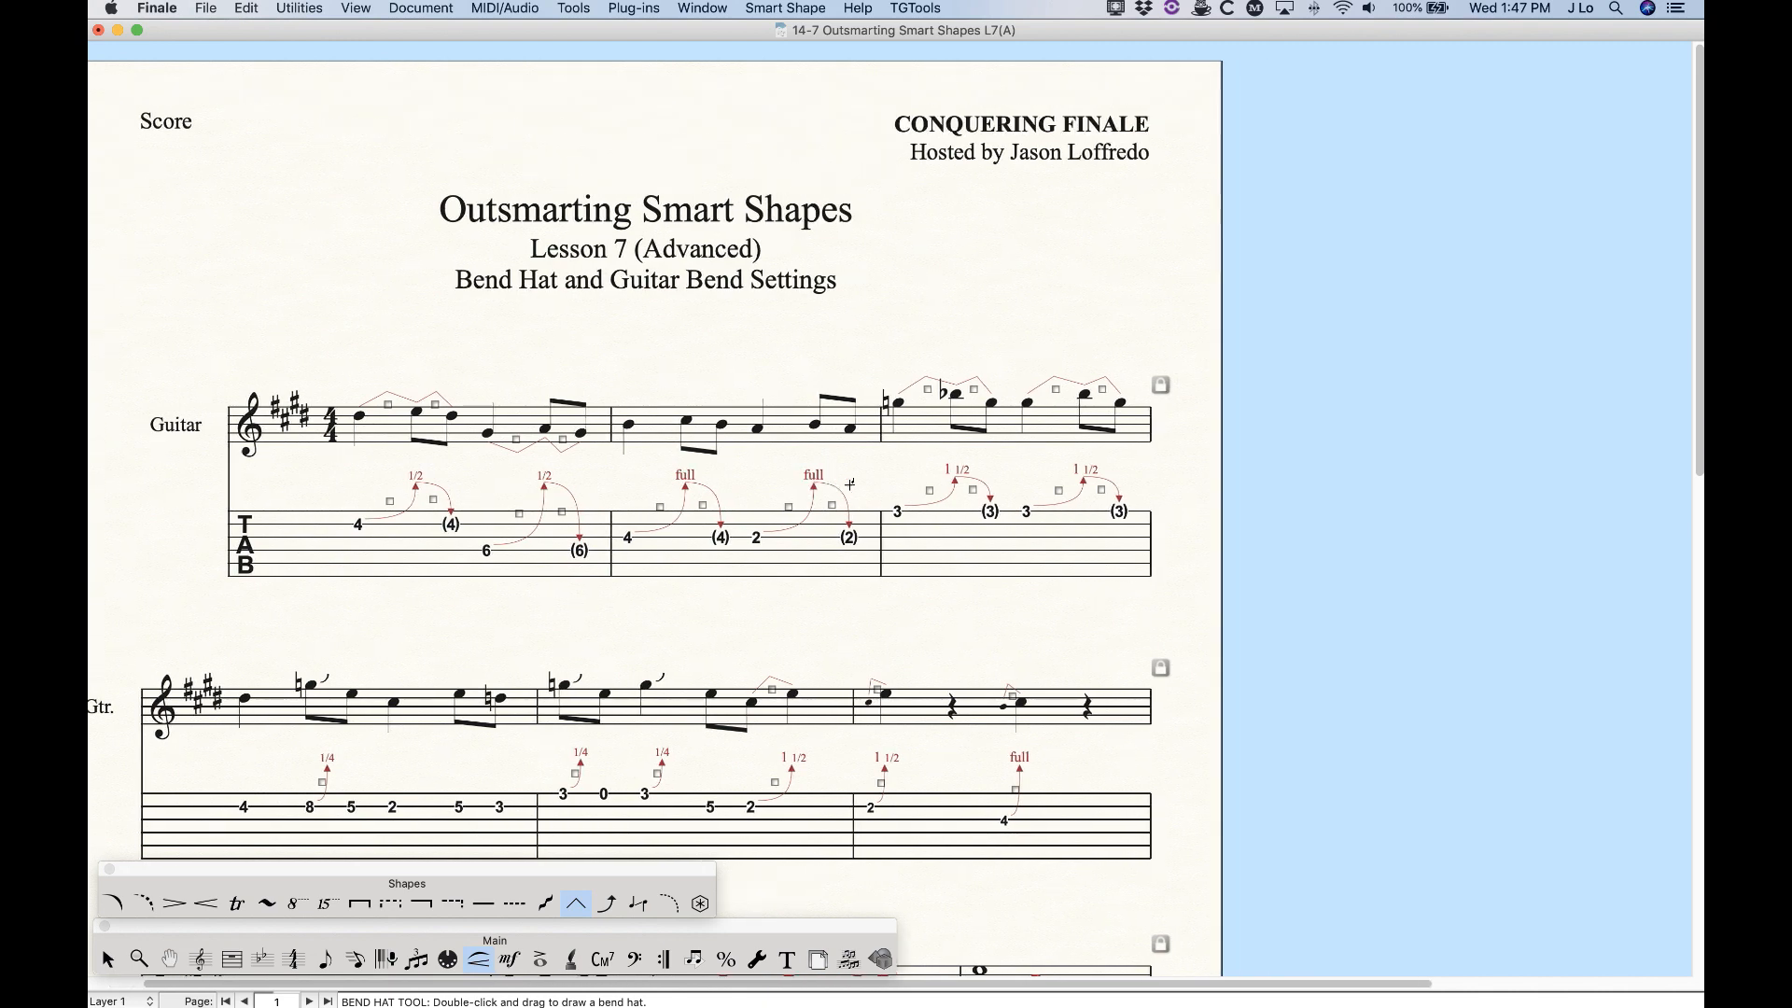
left_click(783, 8)
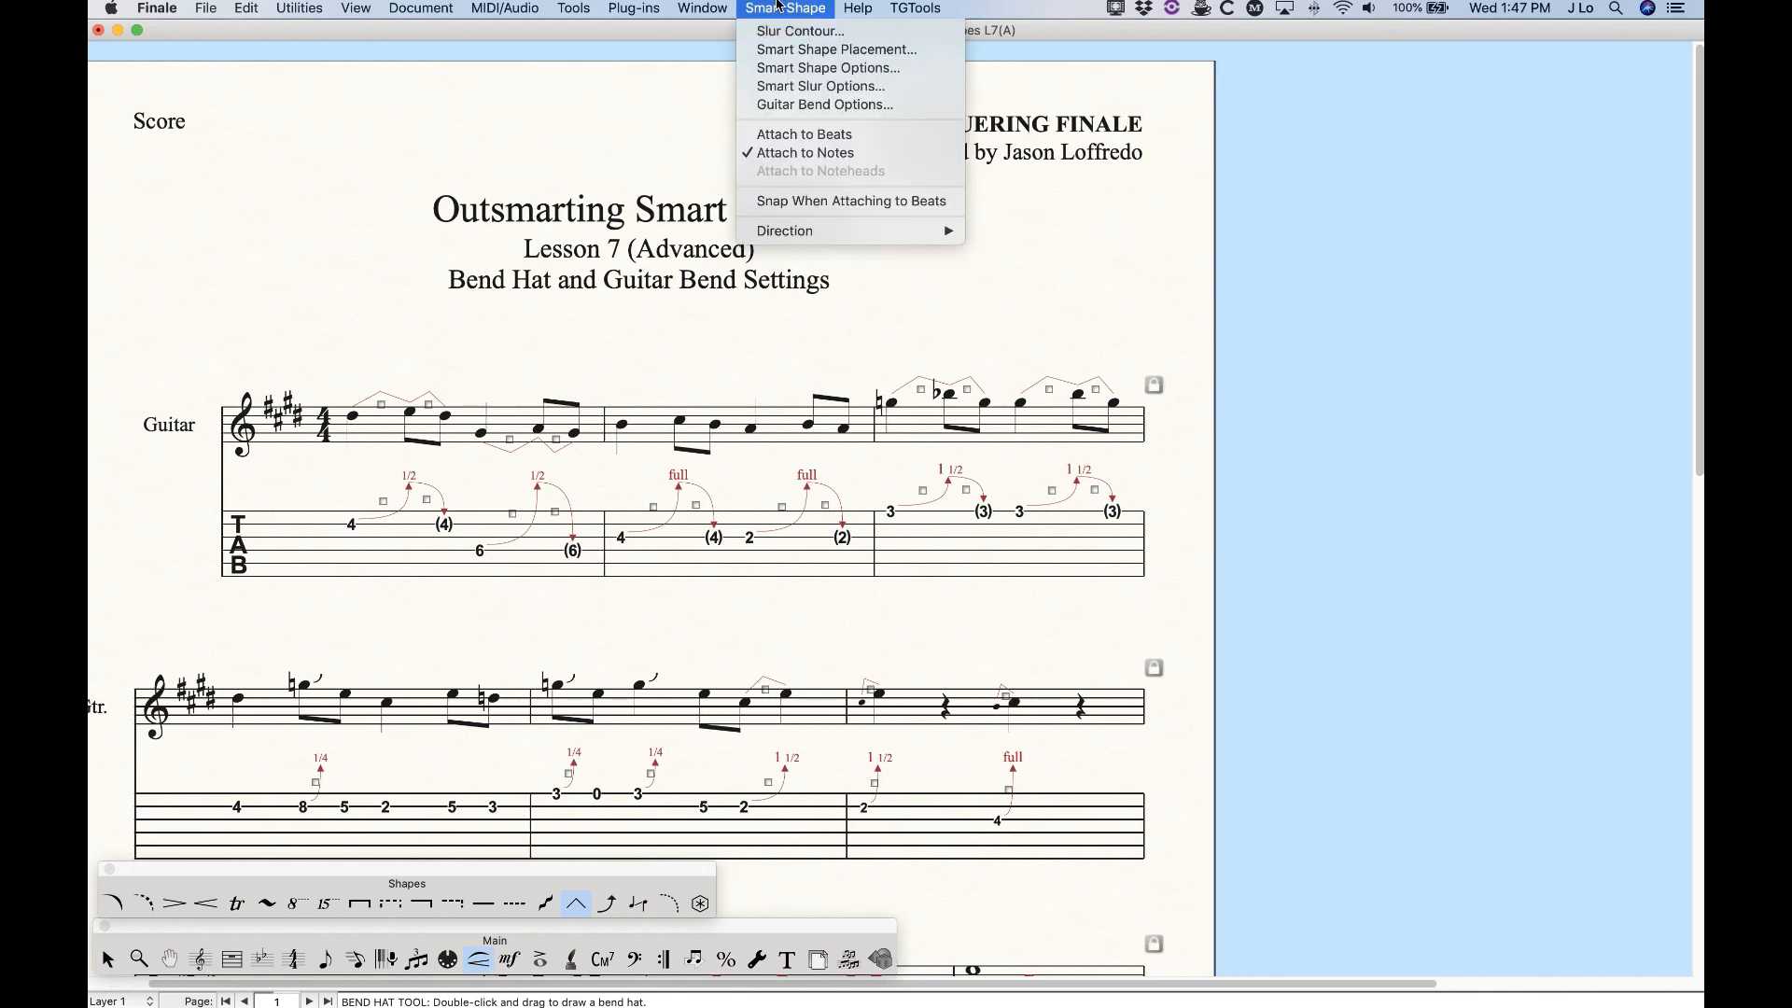
left_click(800, 86)
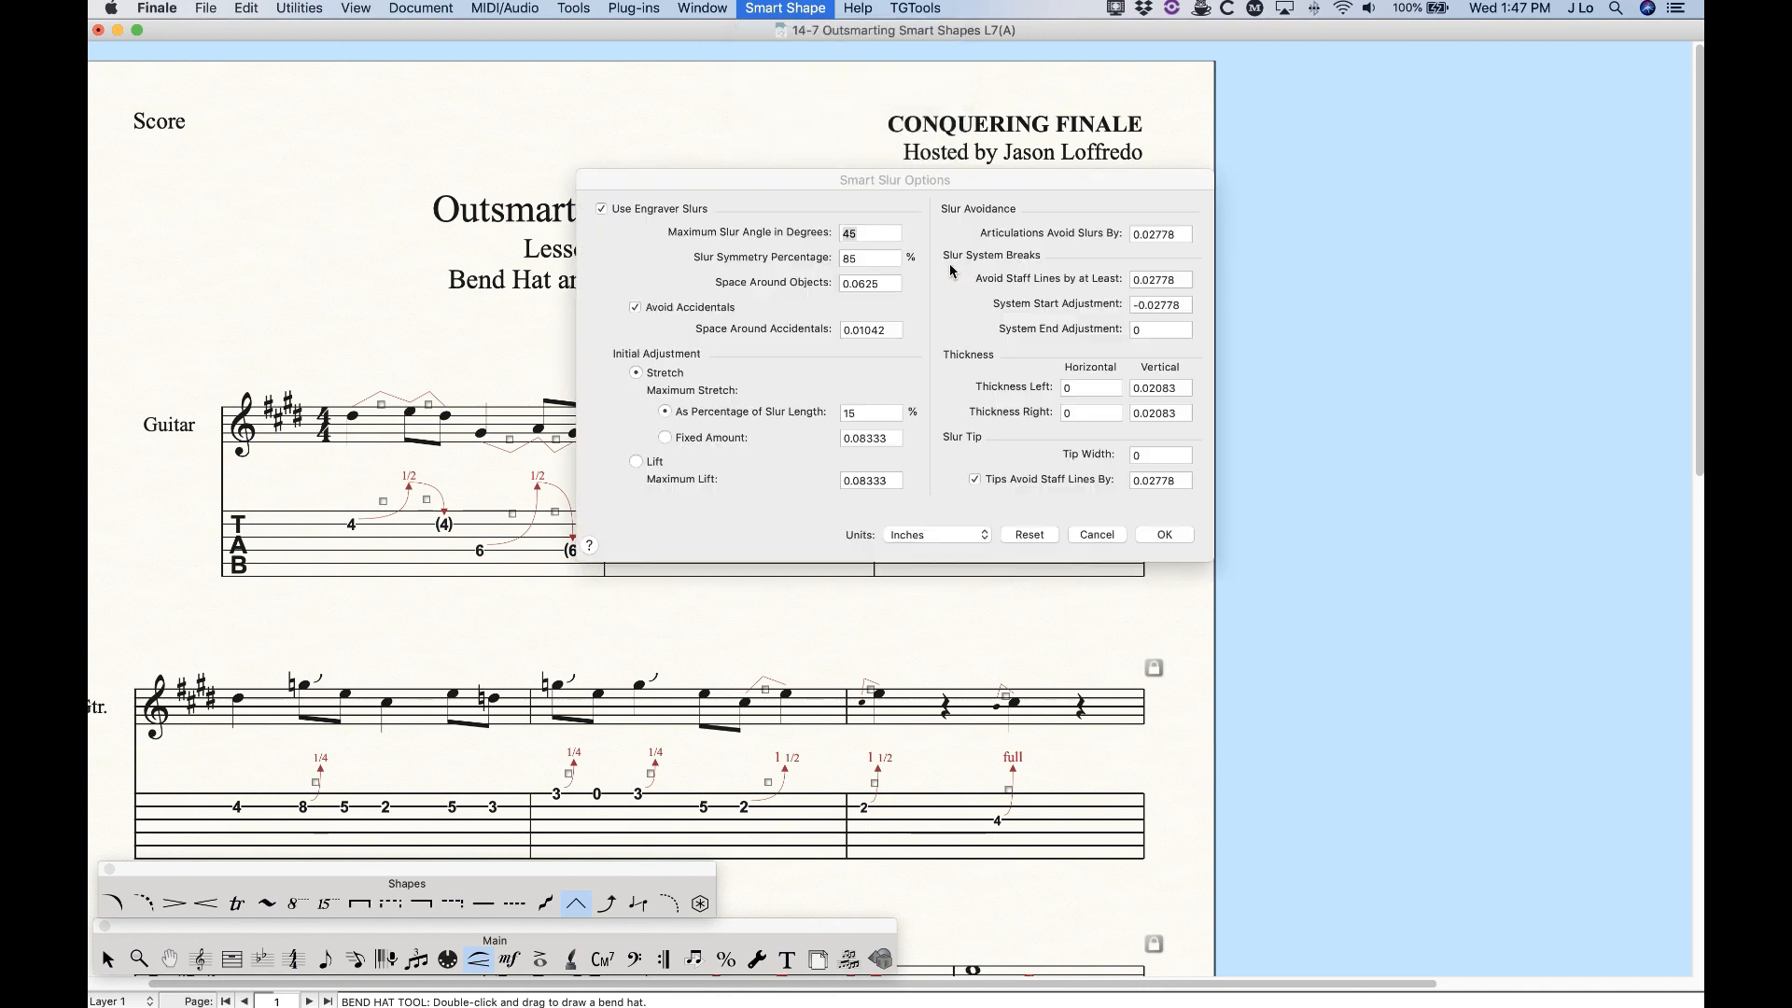
left_click_drag(941, 193, 576, 179)
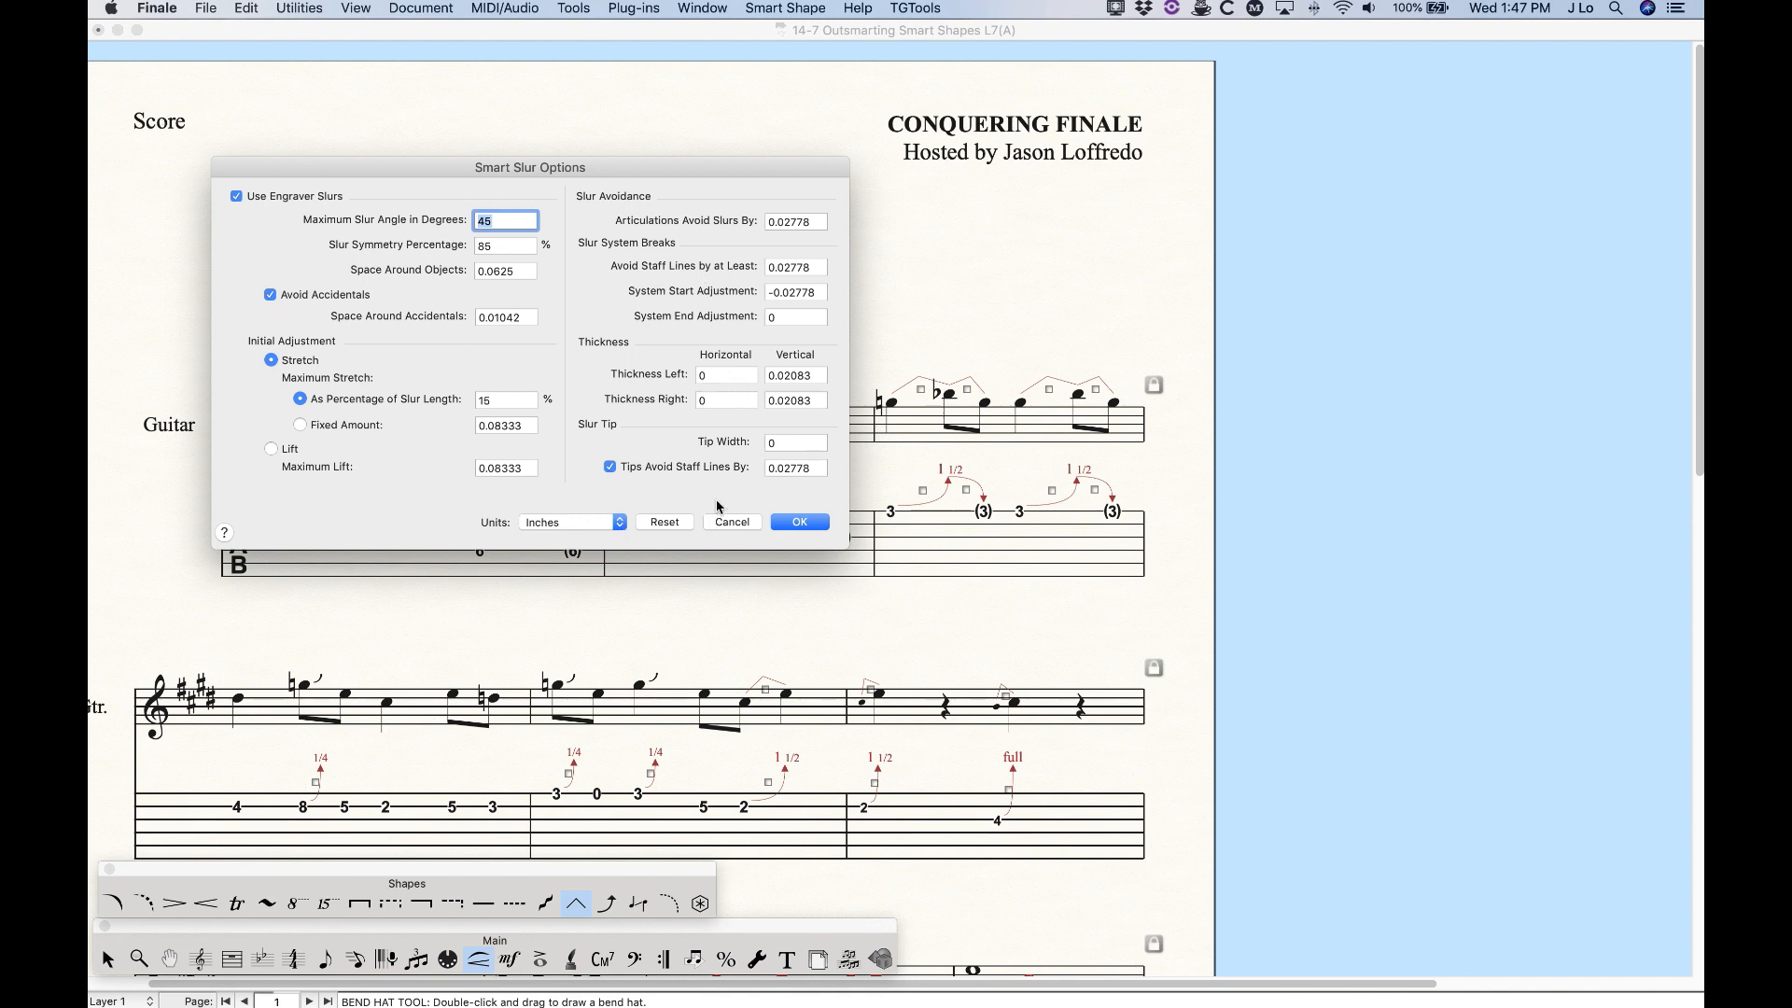
left_click(801, 523)
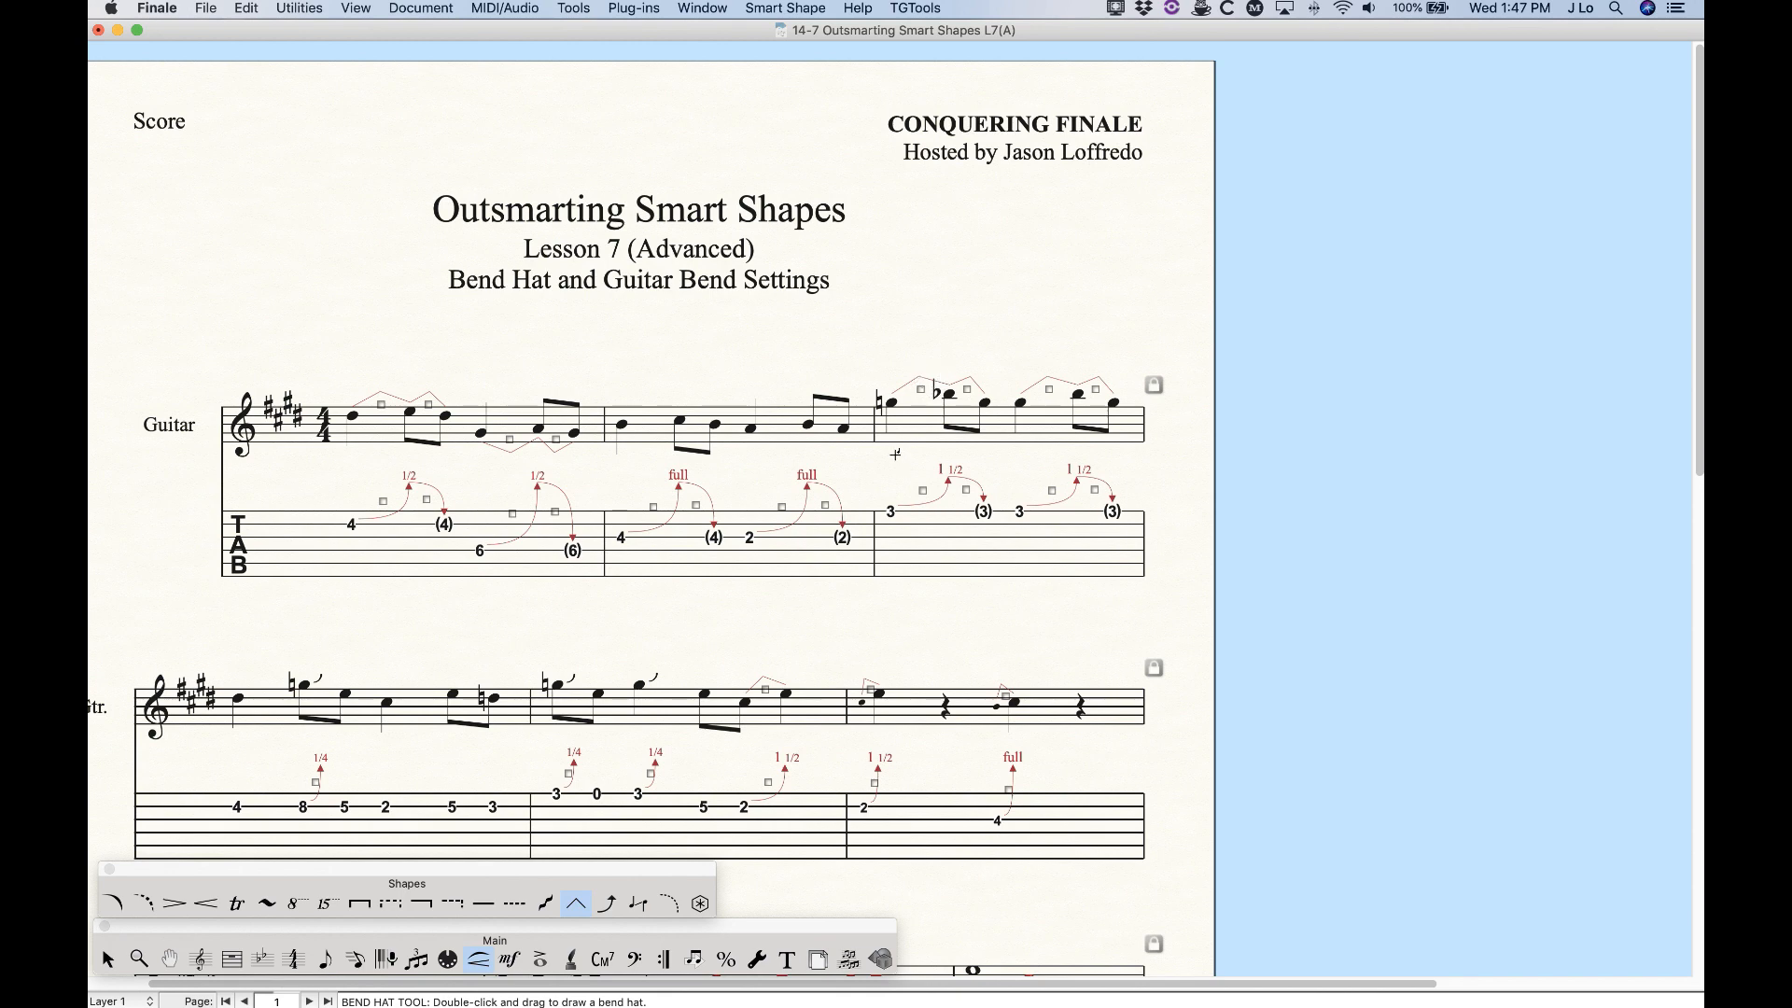
Set the general line thickness in Smart Shape Options to 0.02 inches to thicken the bend hats
scroll(895, 454, "left", 4)
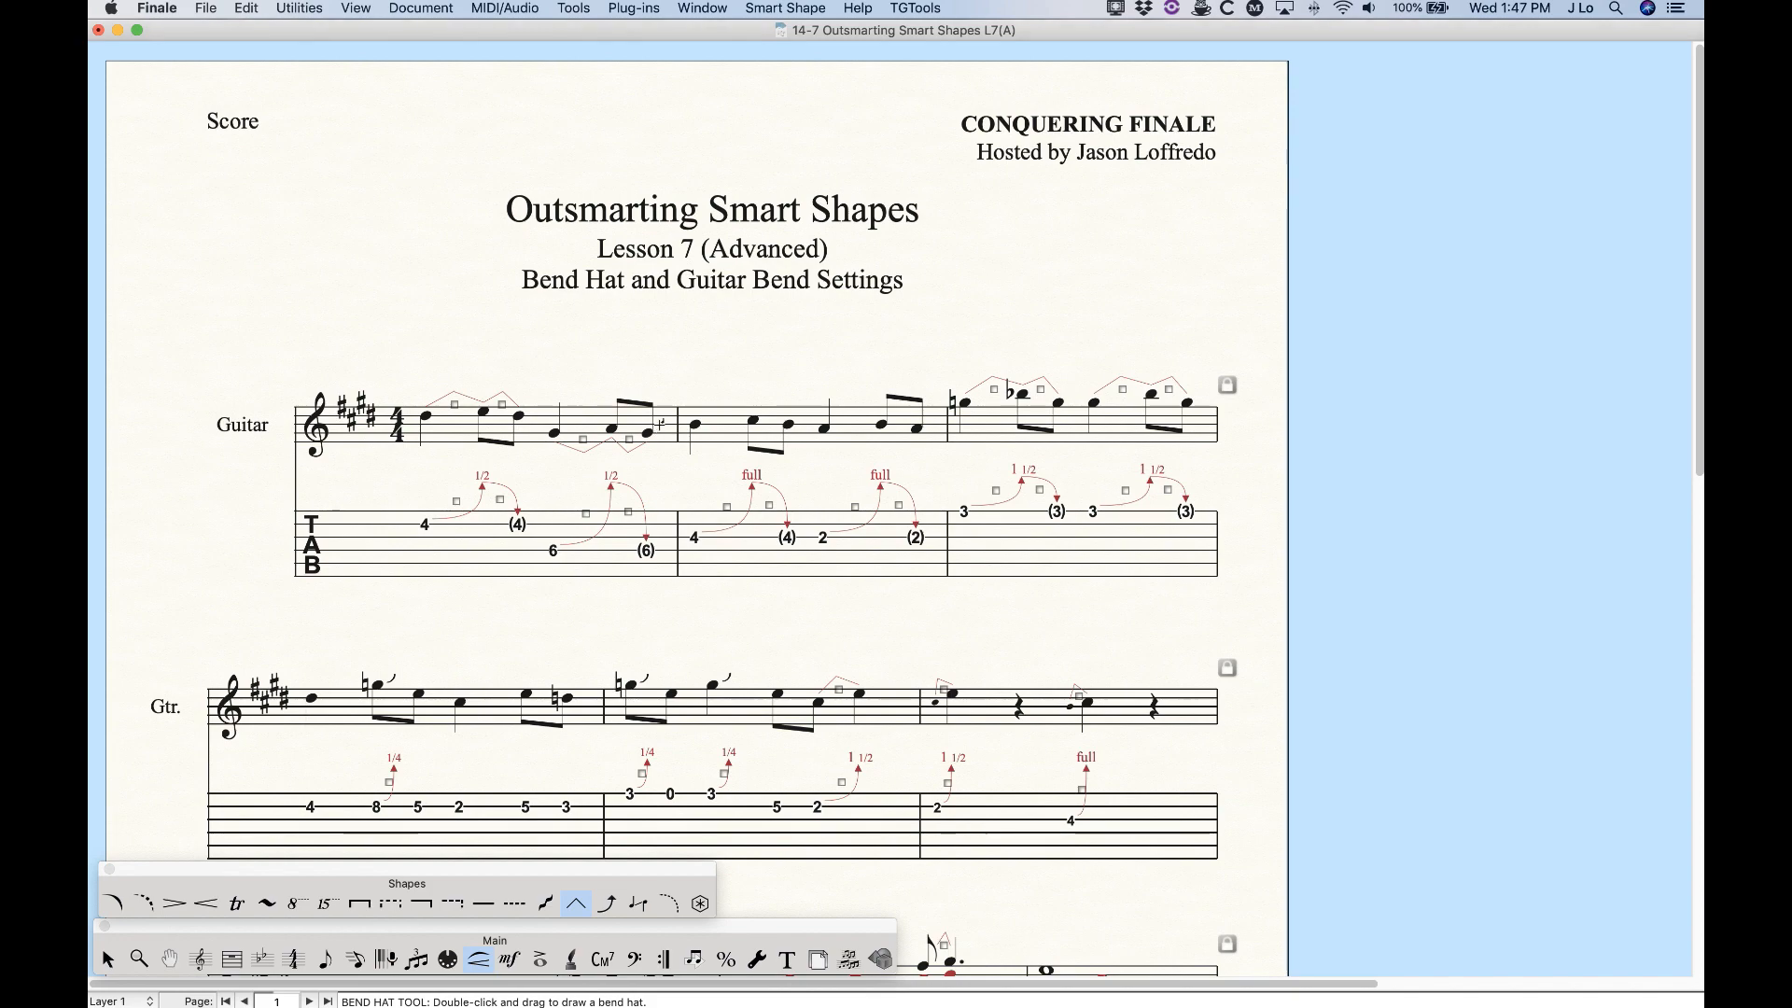
scroll(515, 370, "down", 3)
scroll(515, 370, "up", 3)
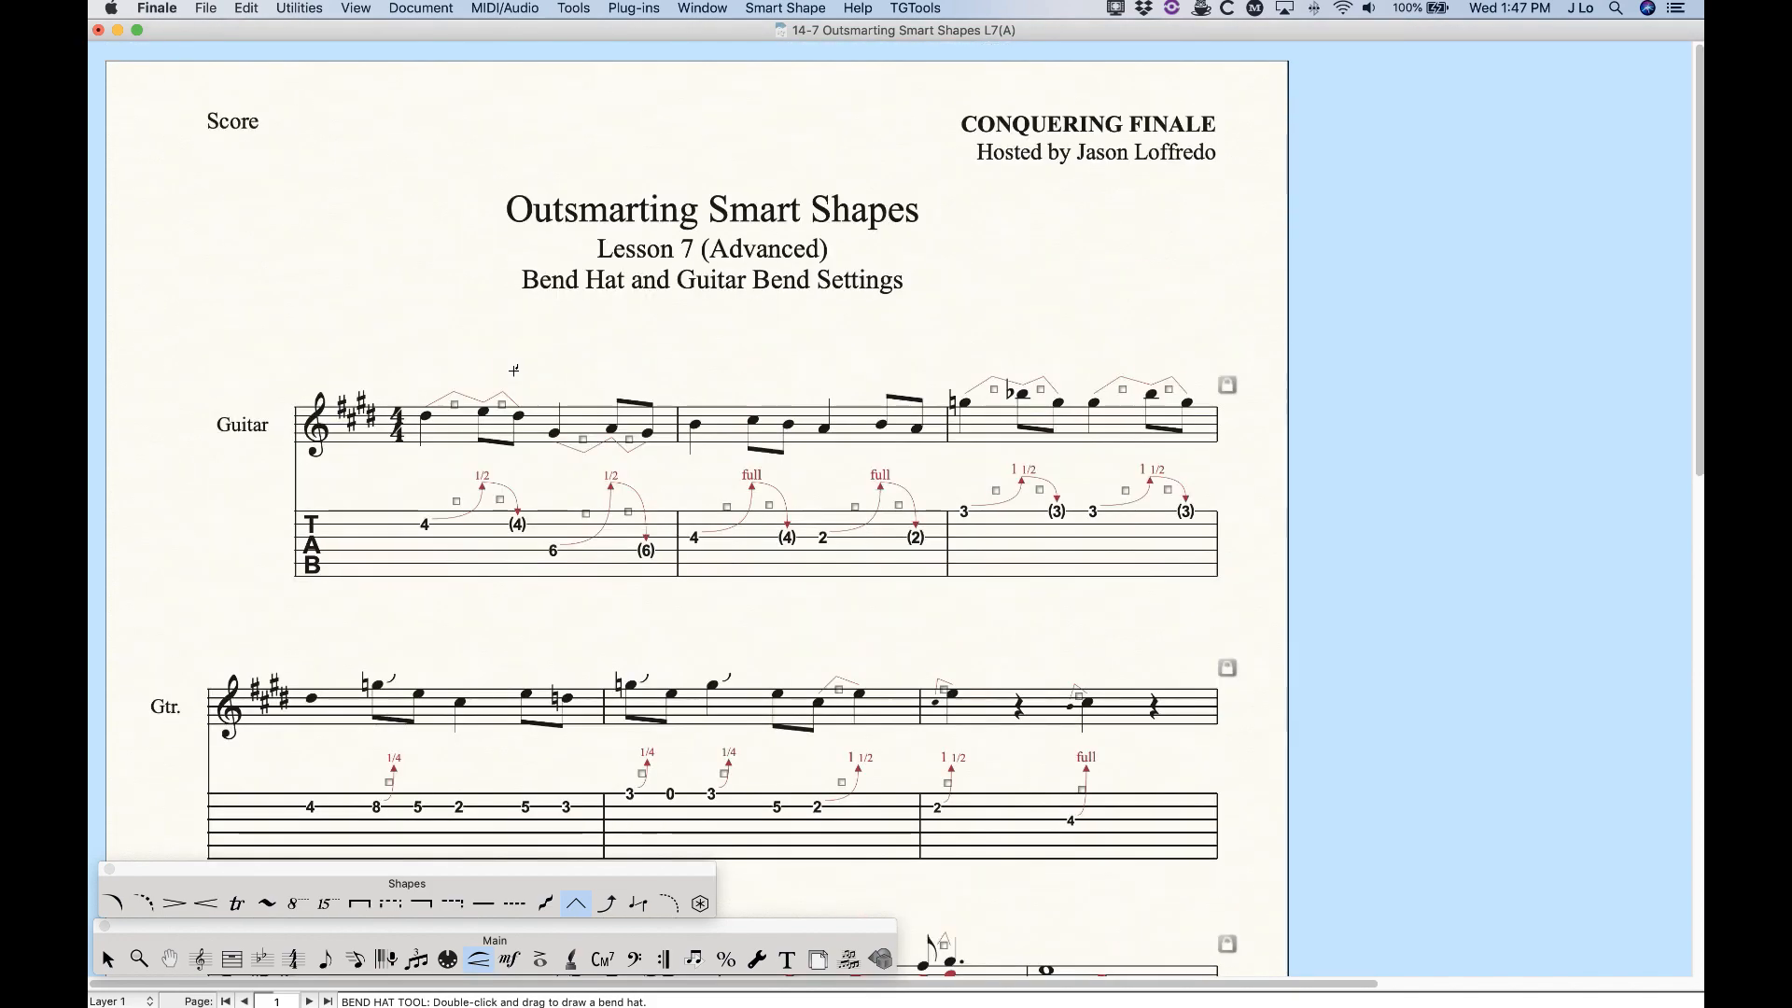
left_click(771, 7)
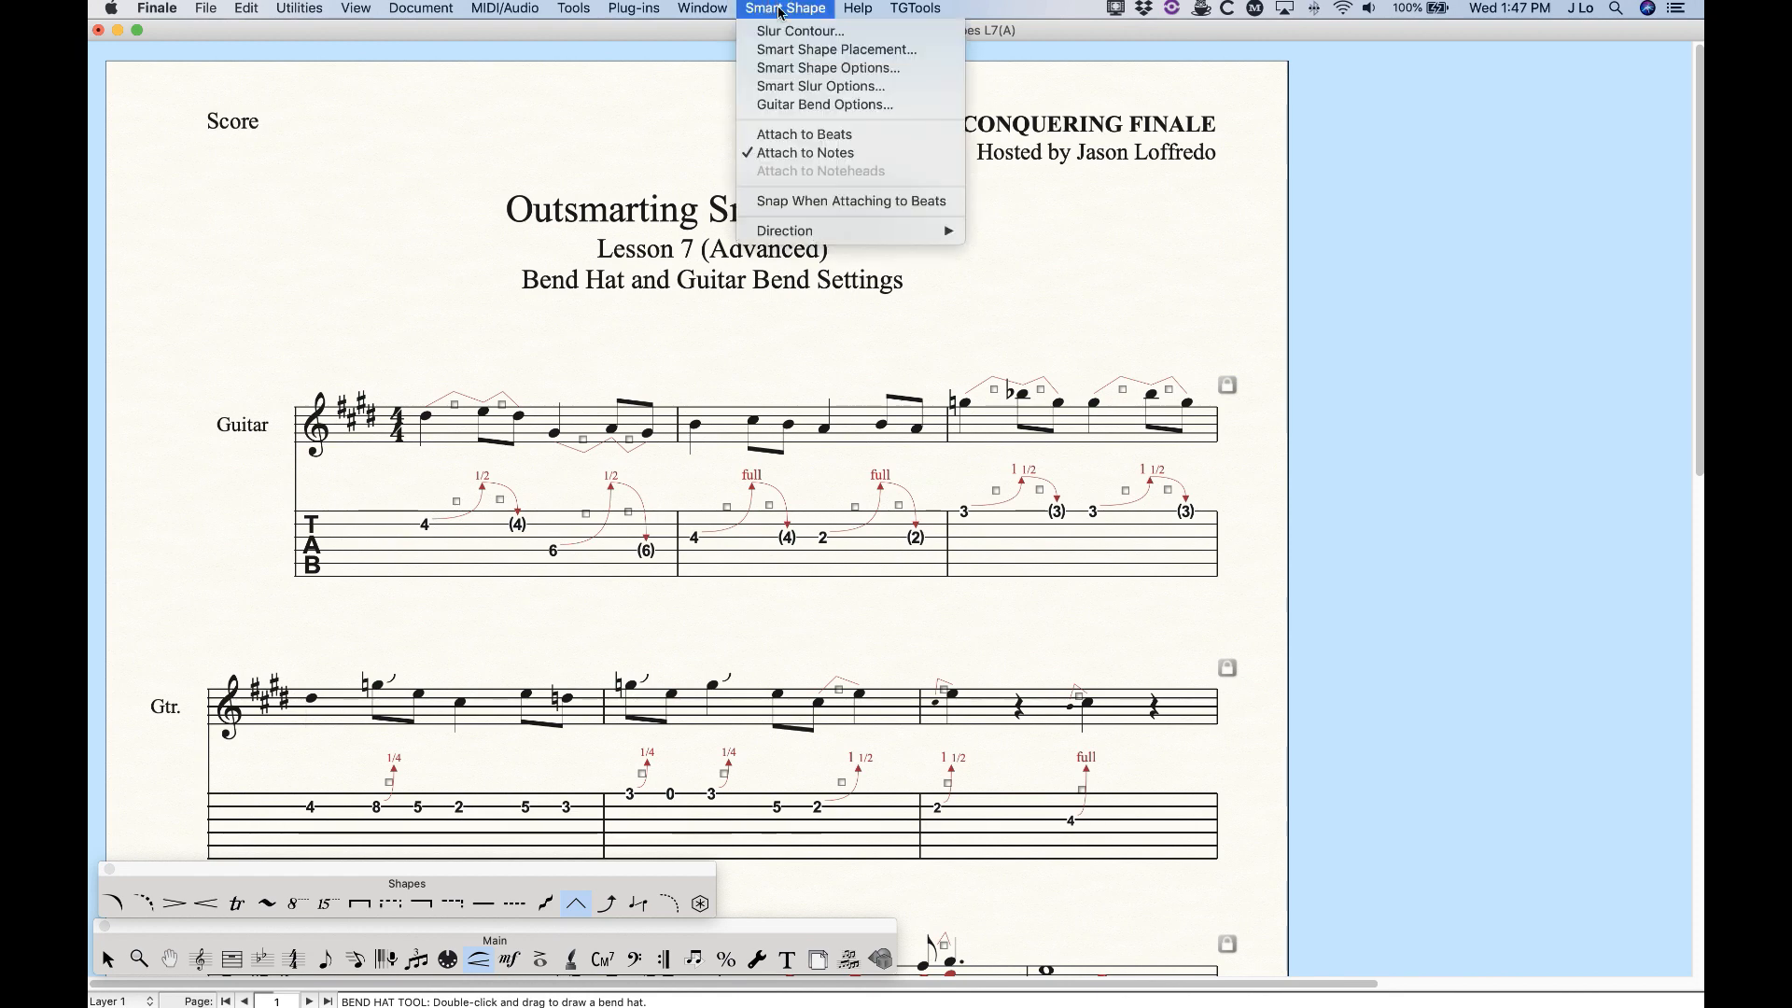
left_click(803, 69)
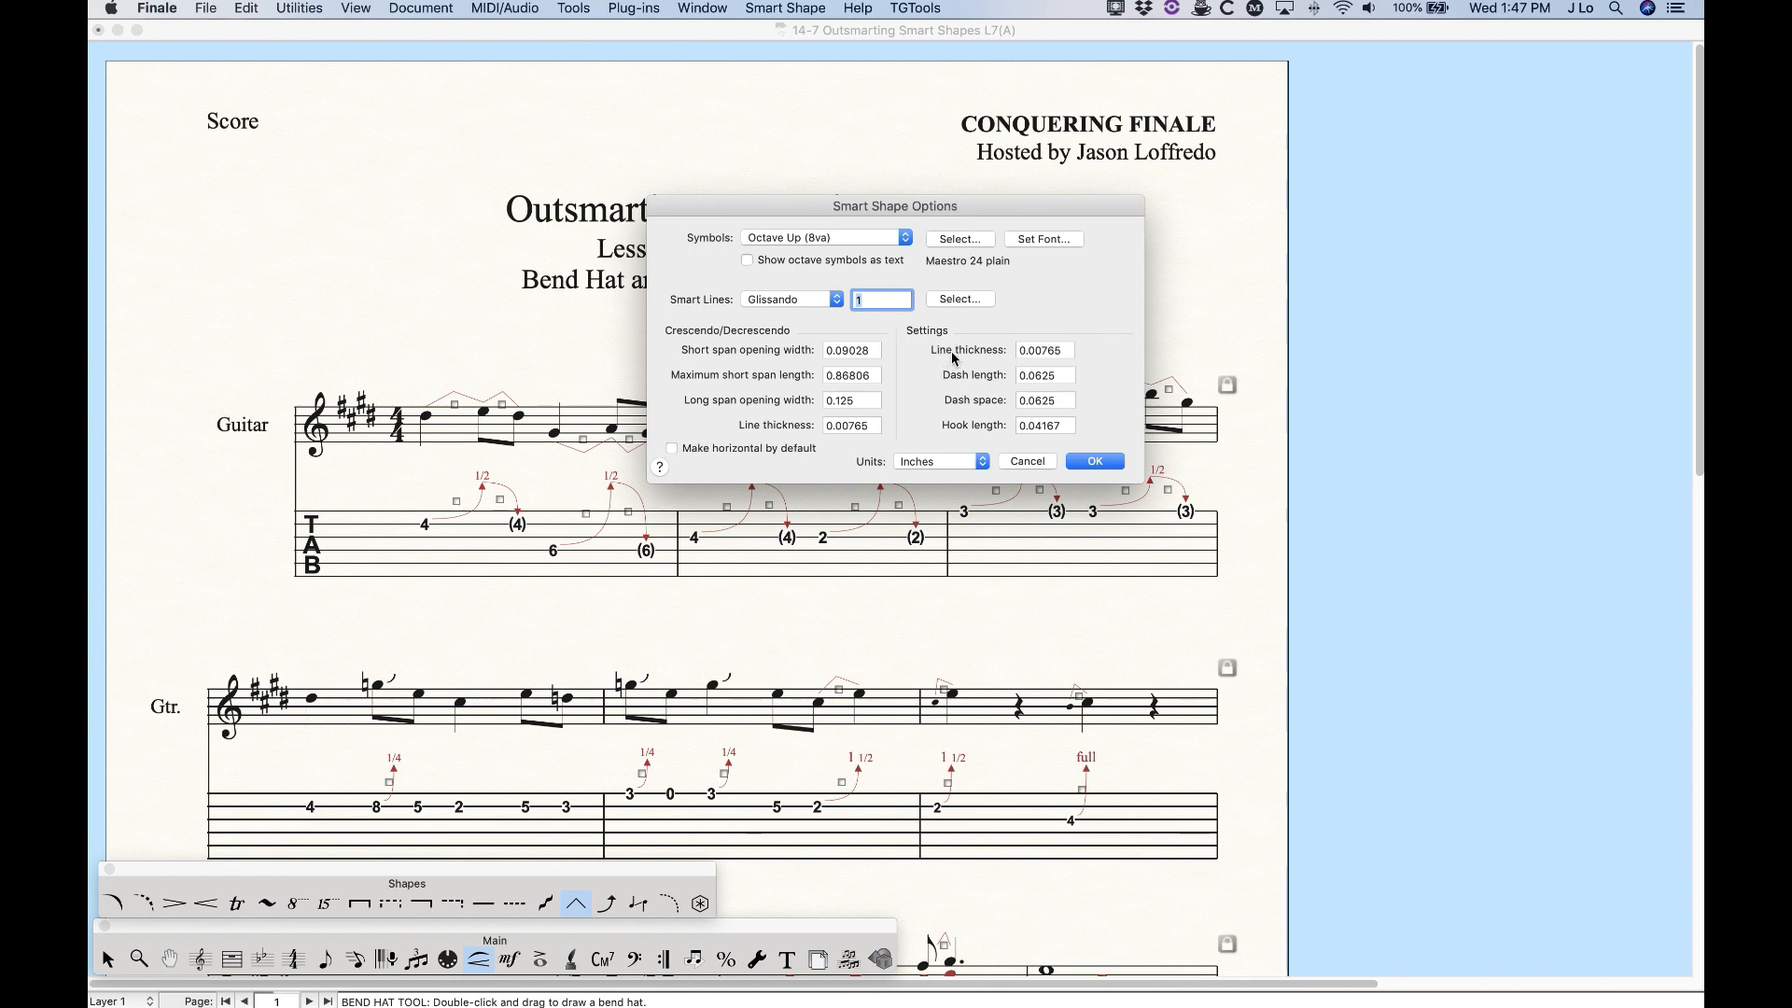
double_click(1047, 354)
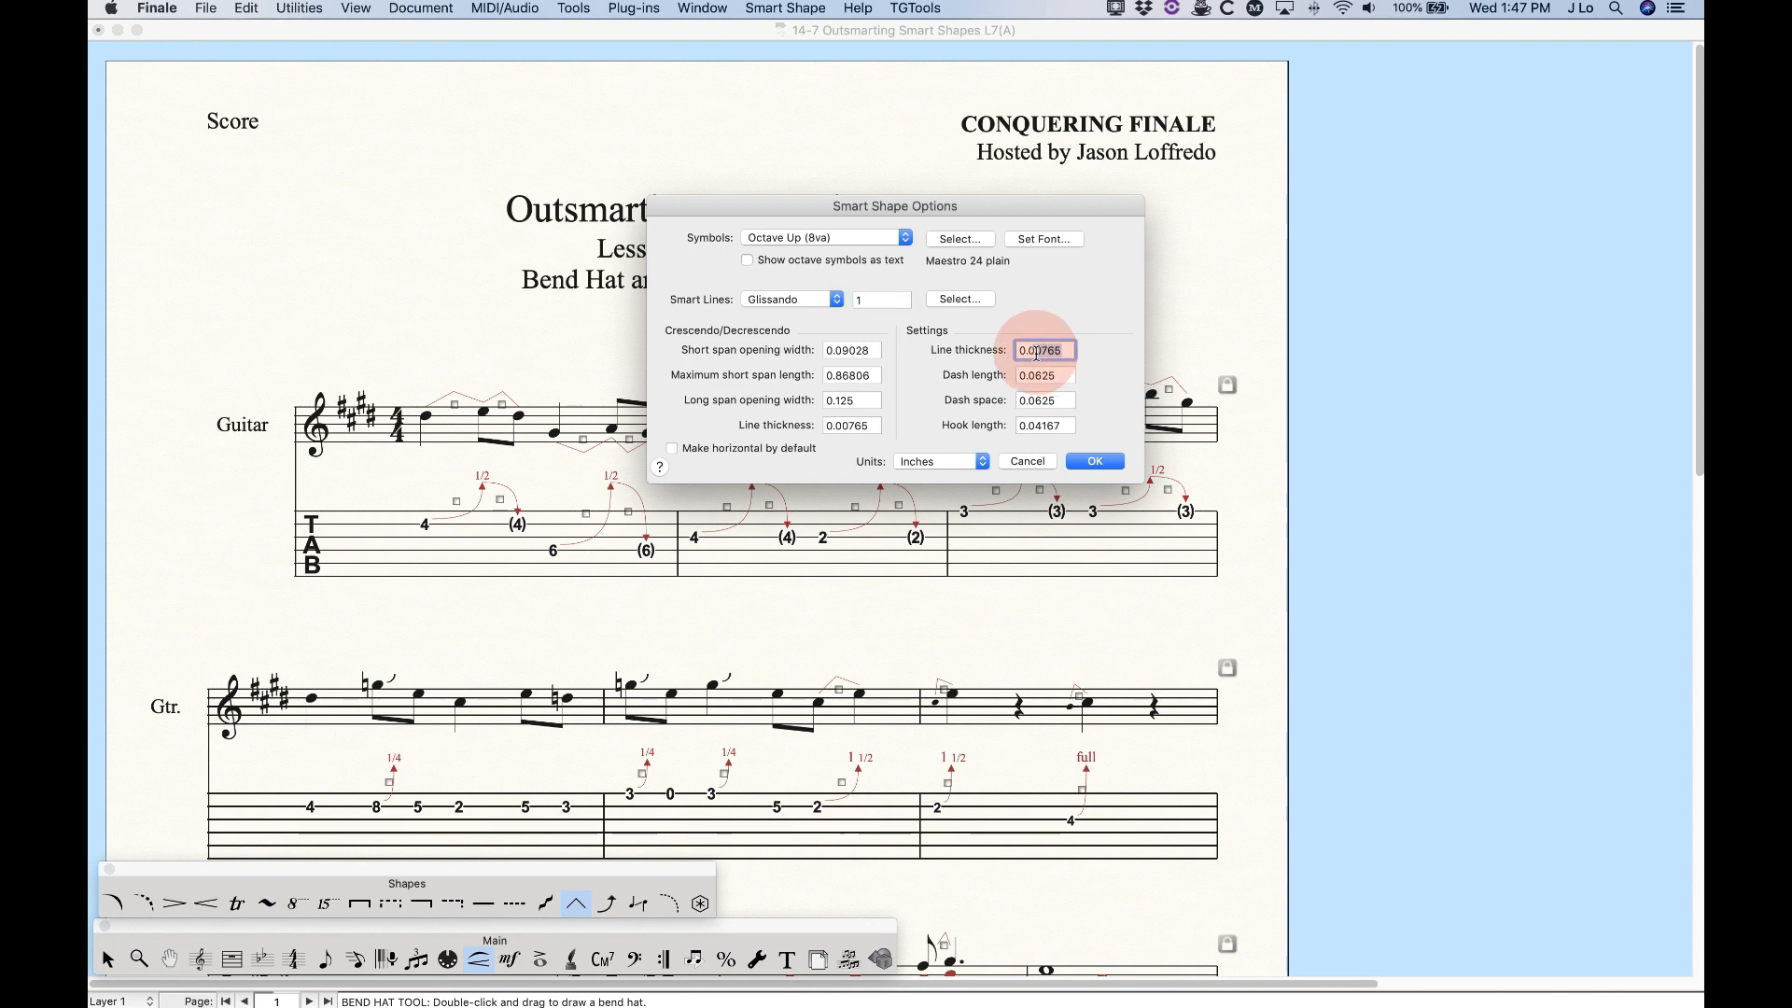
type("0.02")
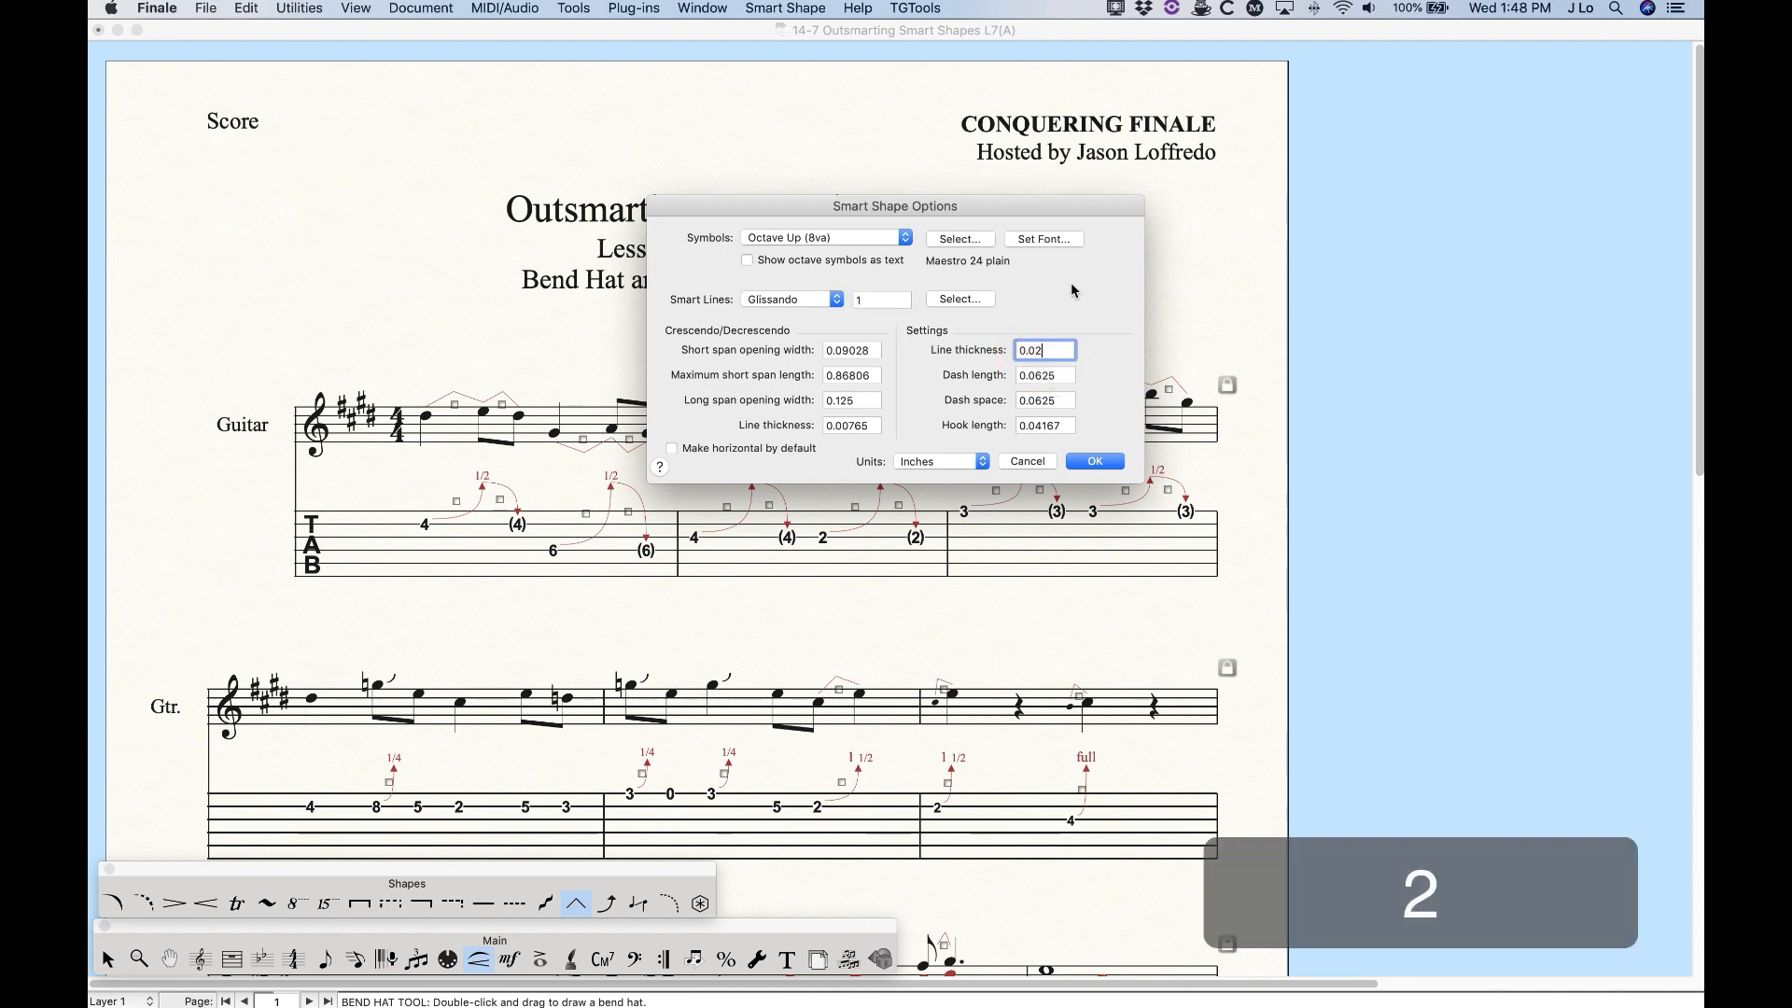
left_click(1091, 461)
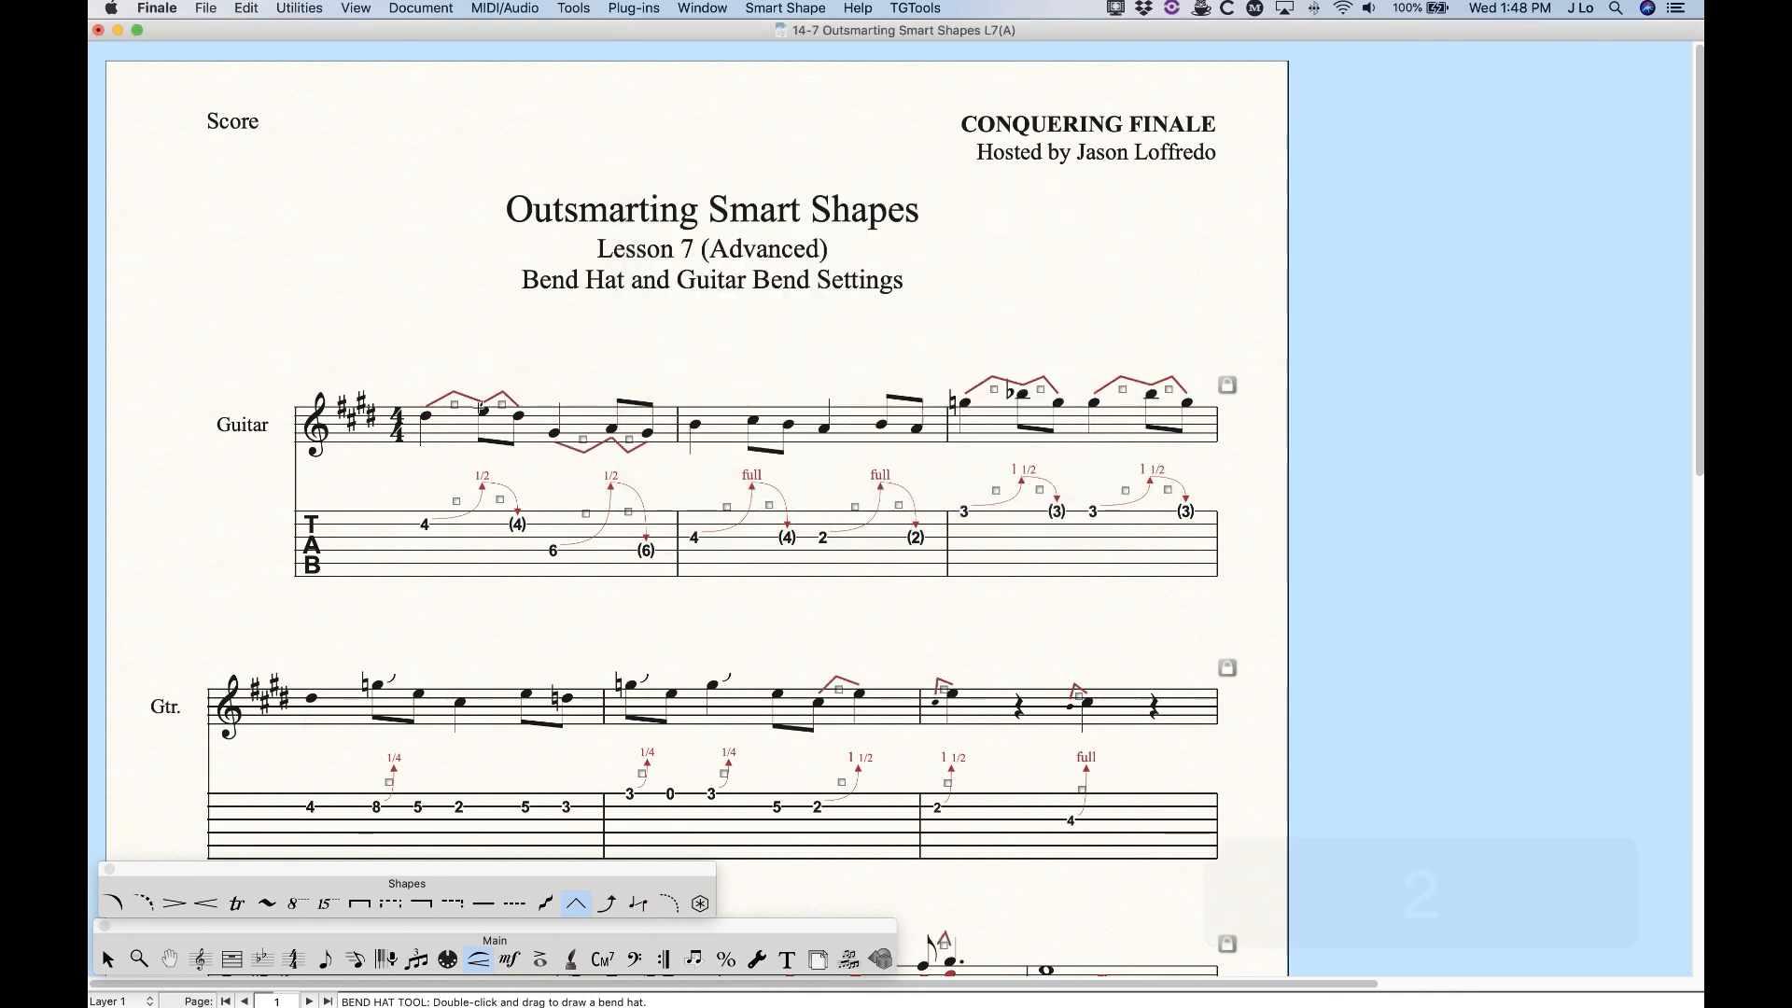
Set the general line thickness in Smart Shape Options to 0.00765 inches
left_click(760, 7)
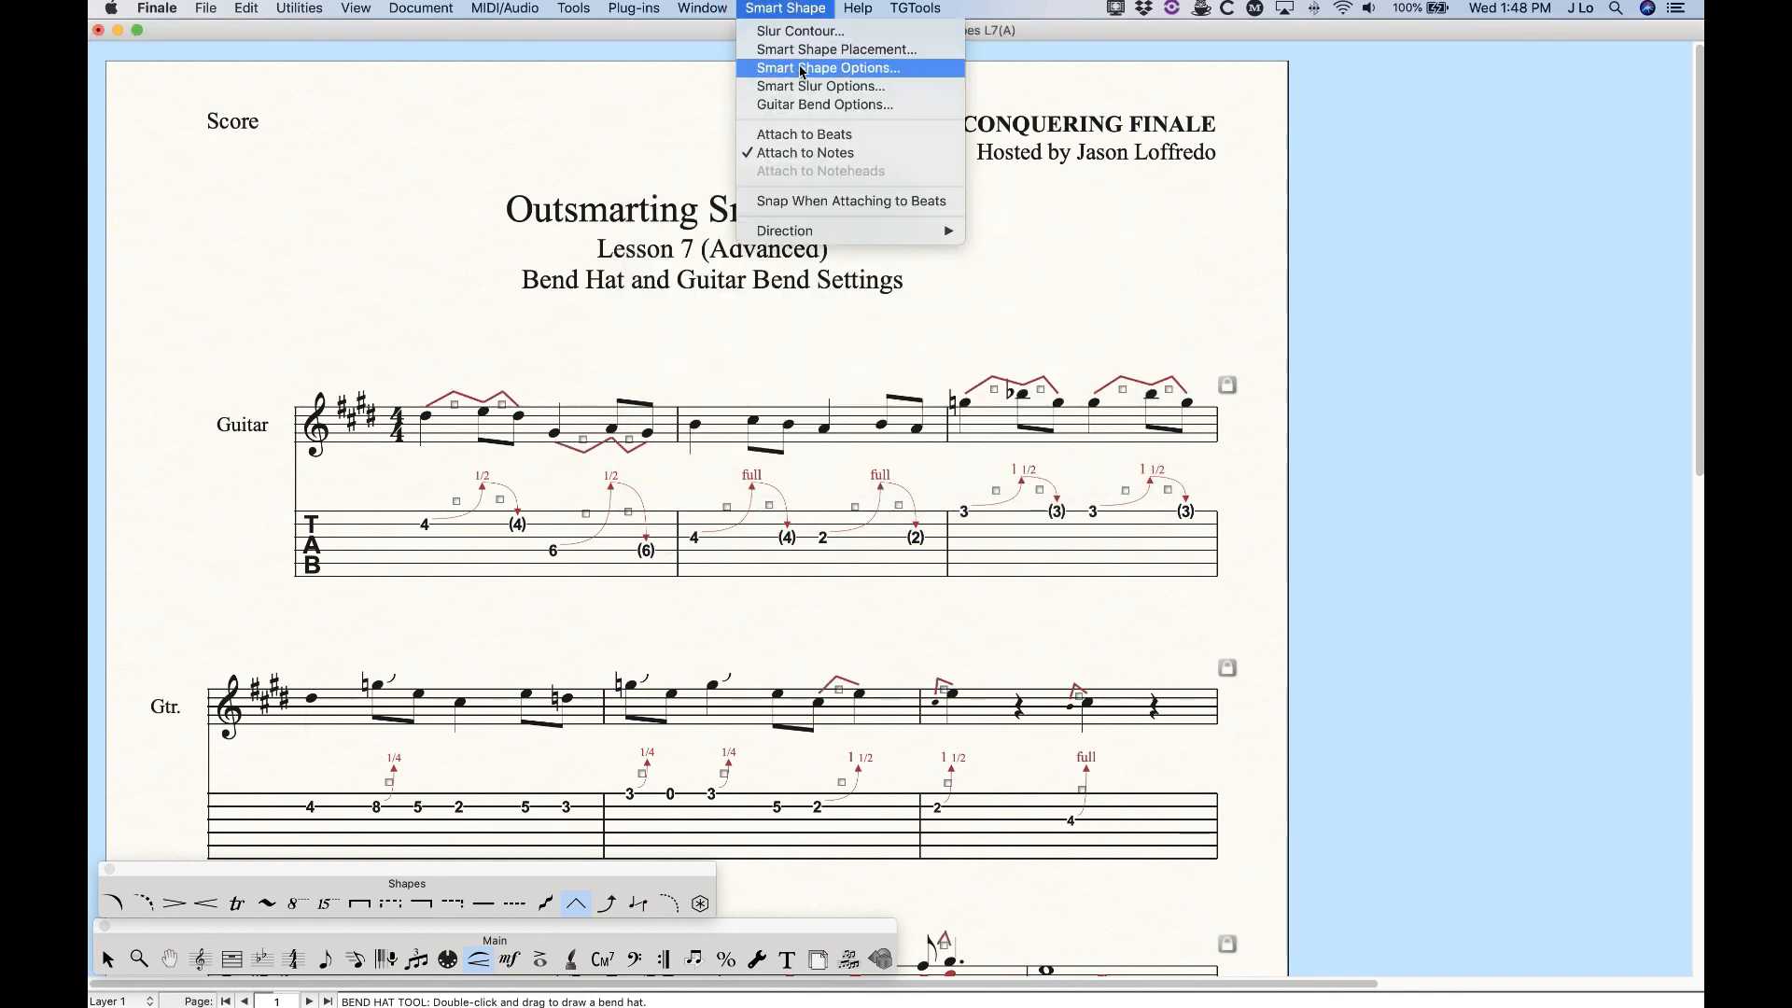
left_click(798, 66)
left_click_drag(1074, 351, 1030, 351)
type("0")
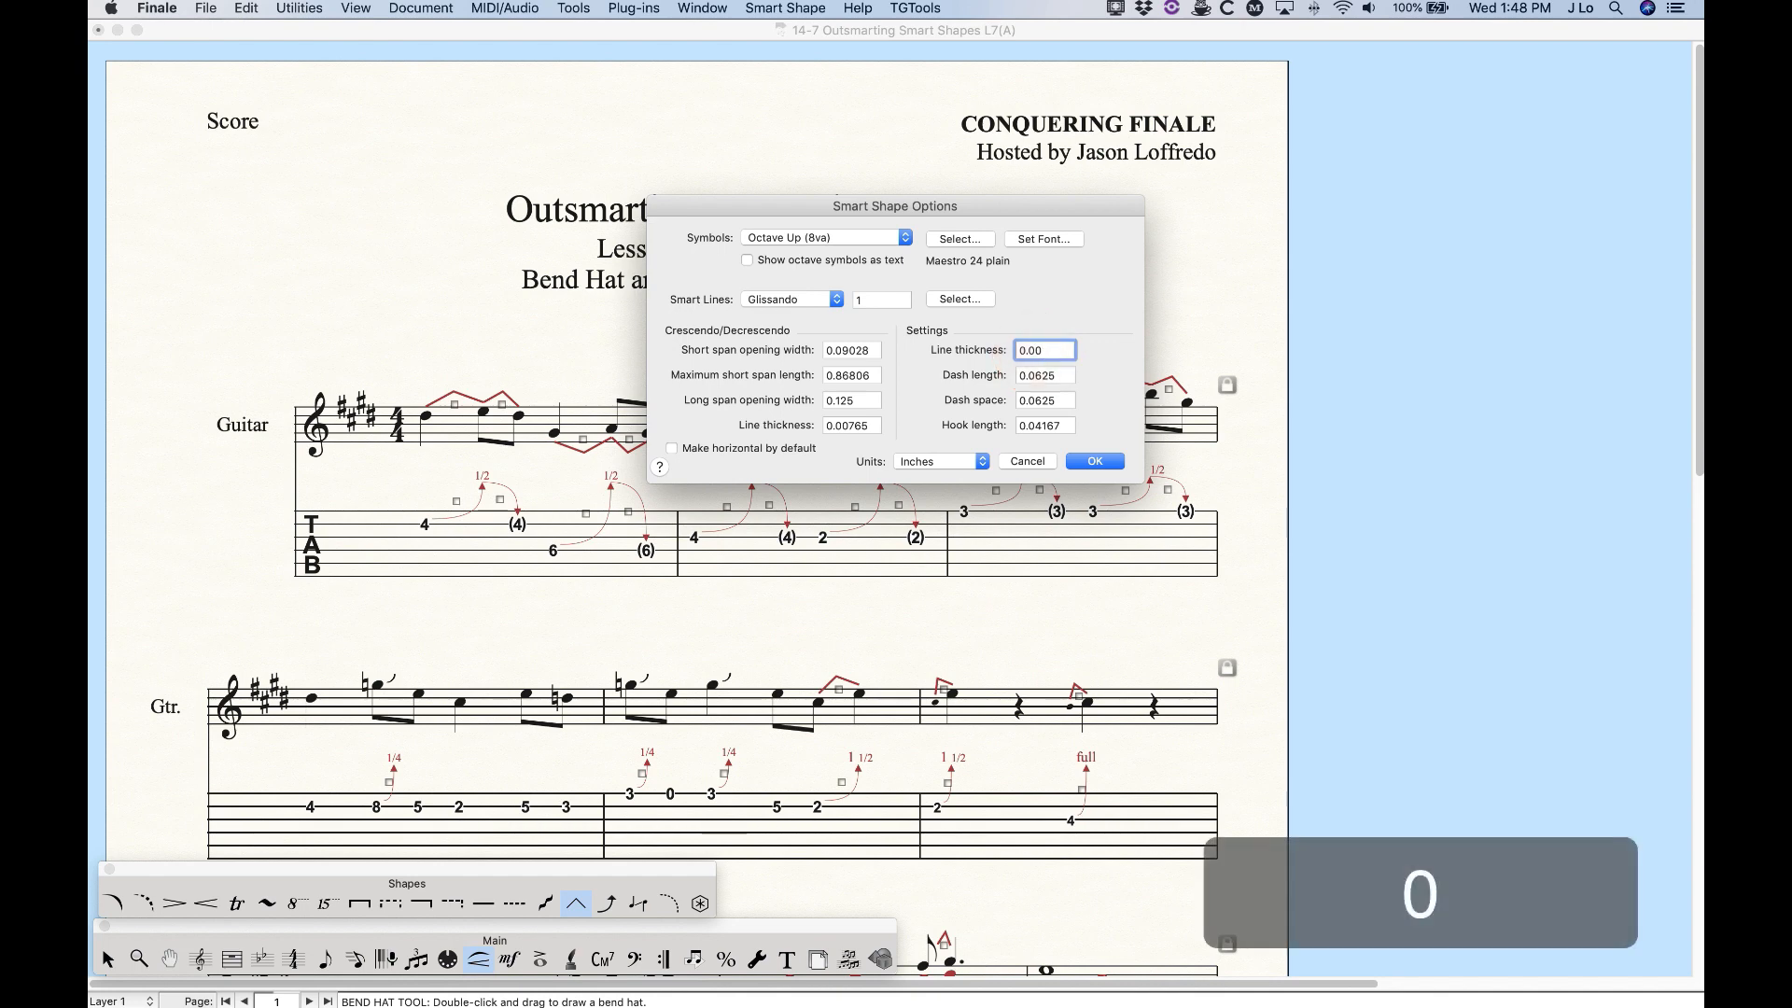
type("765")
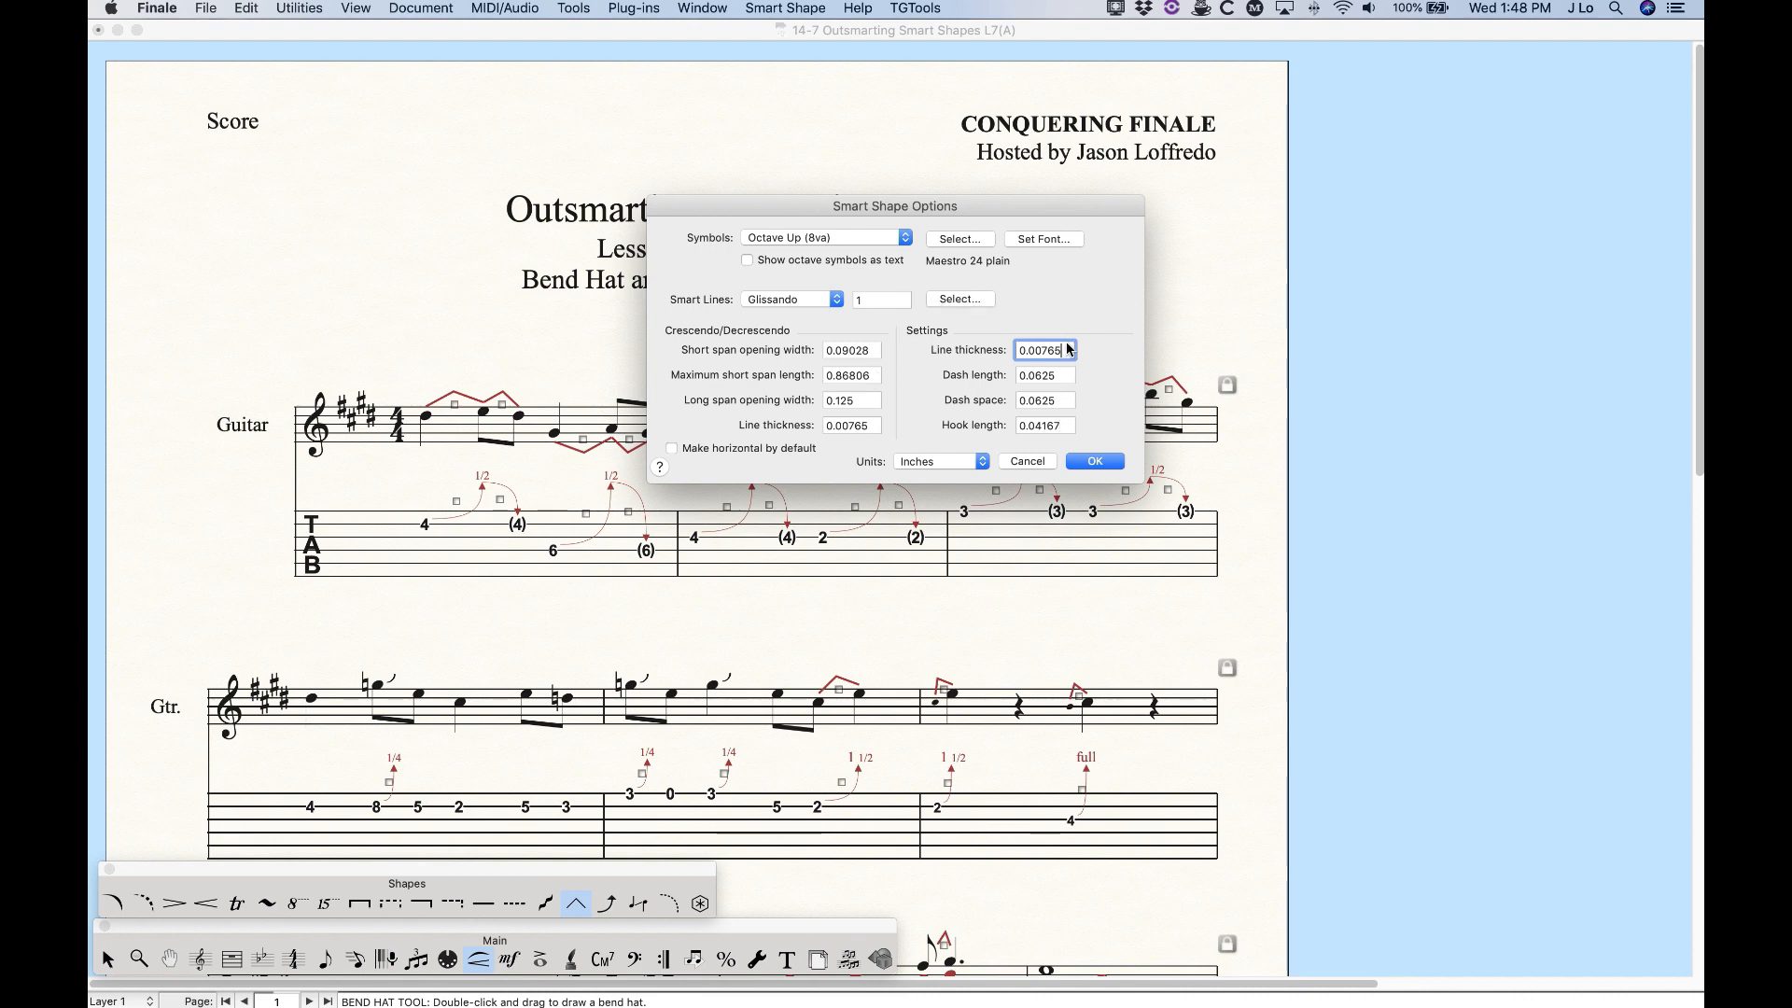
left_click(1095, 463)
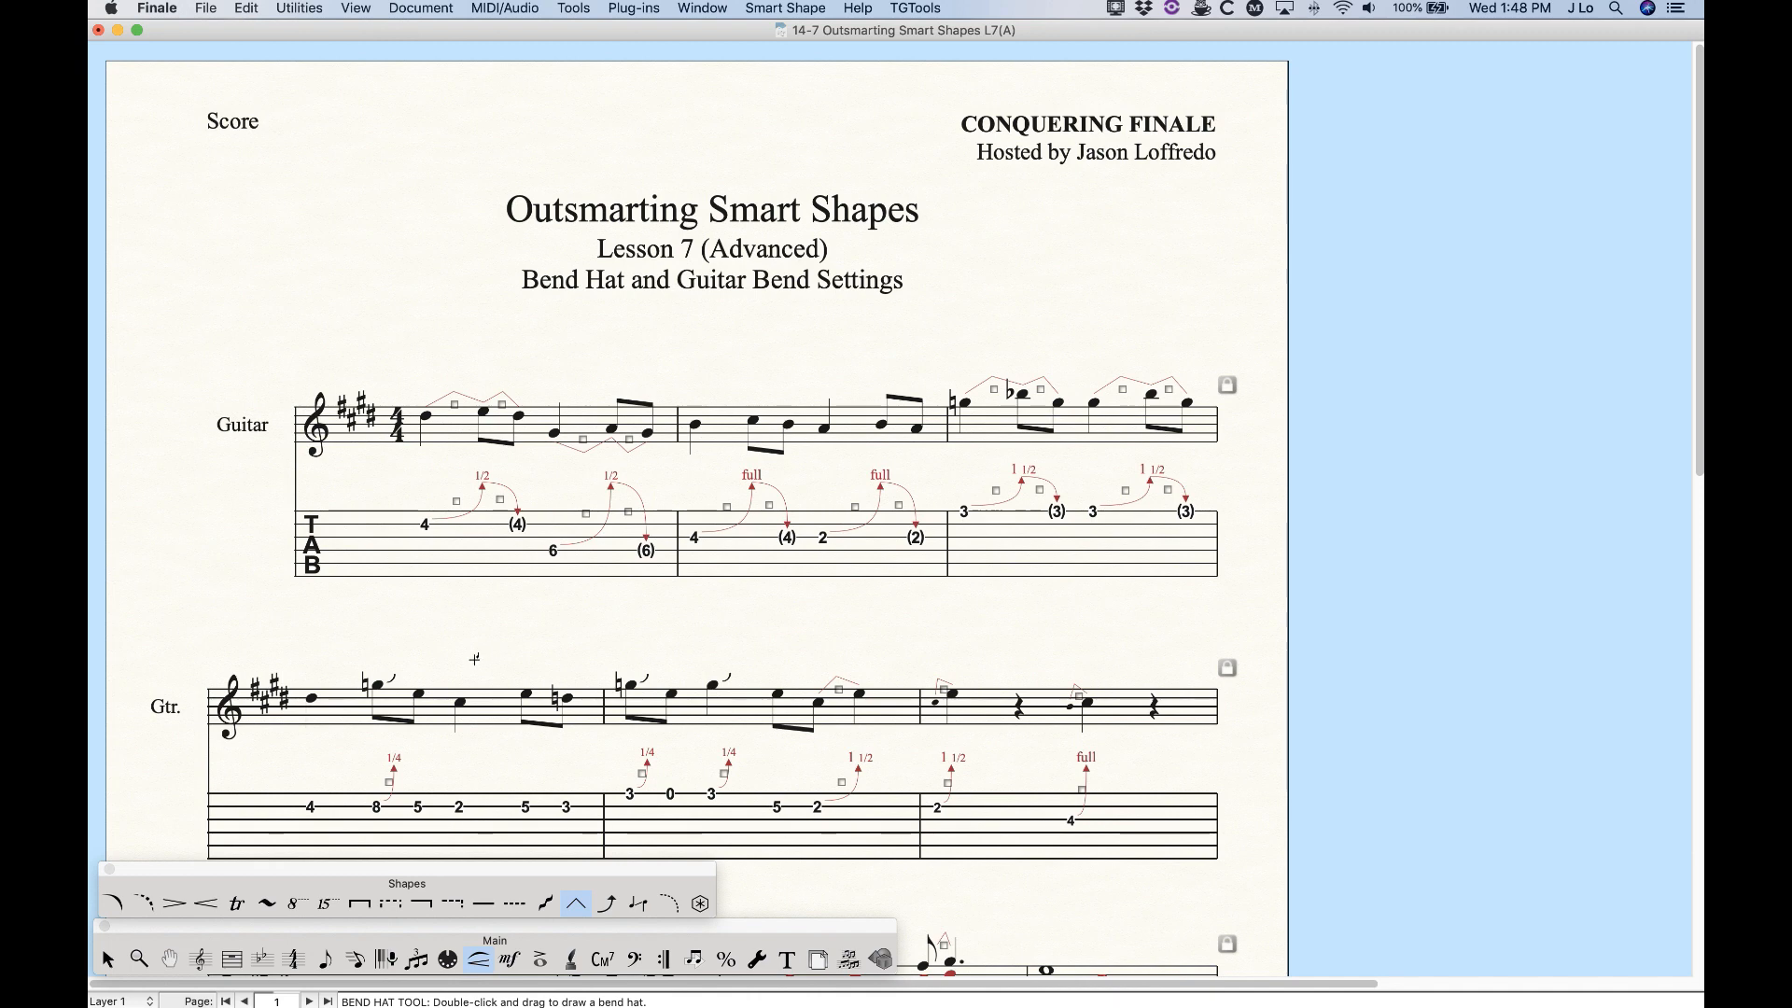
Activate the Guitar Bend tool and display the Guitar Bend category in the Smart Shape Placement settings
left_click(605, 911)
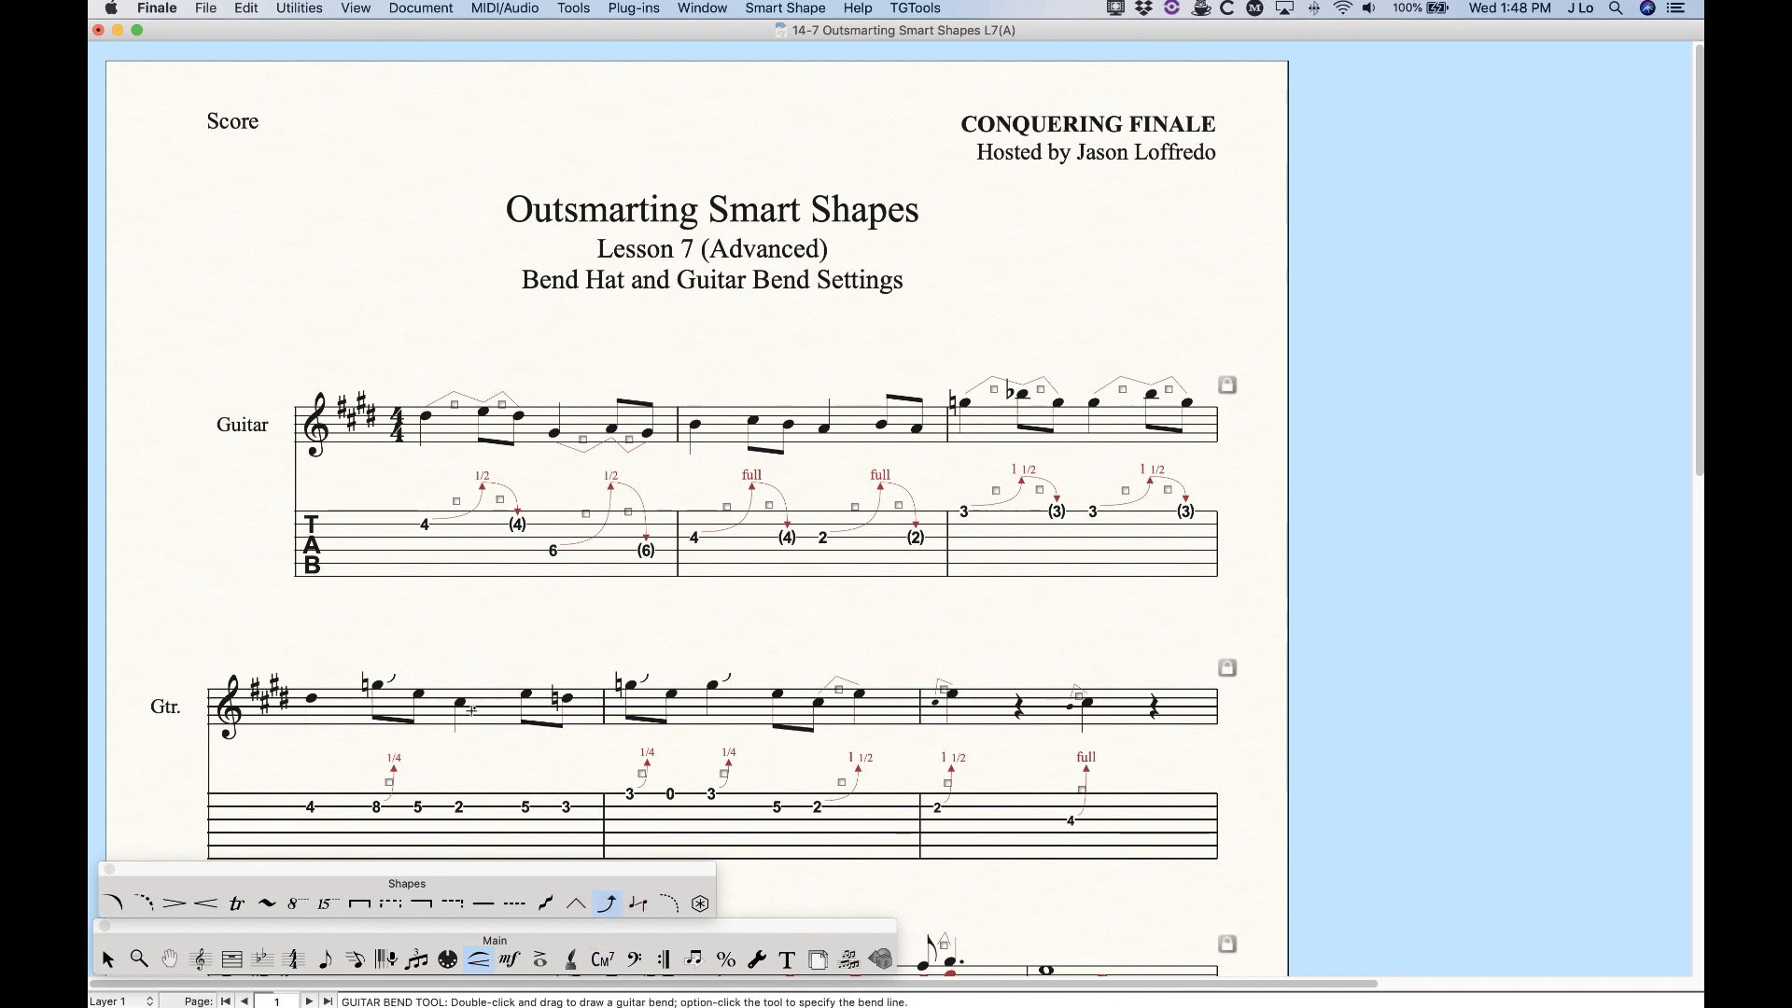
scroll(471, 659, "down", 3)
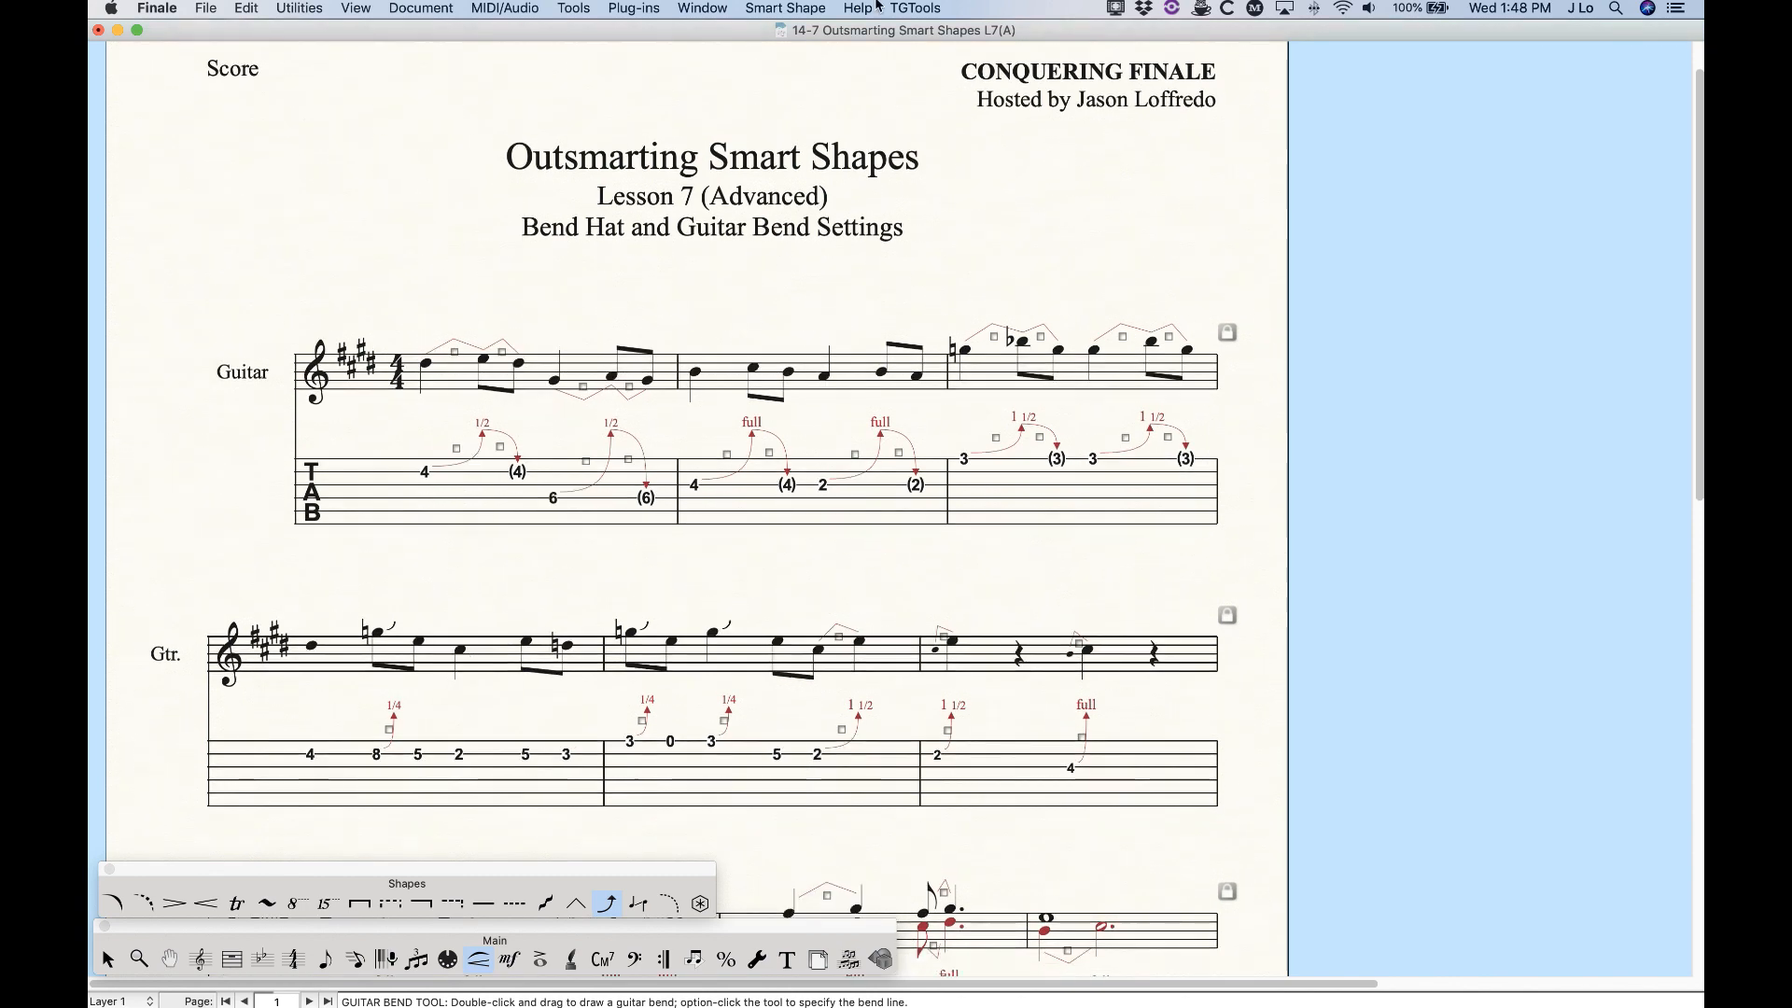
left_click(794, 7)
left_click(806, 51)
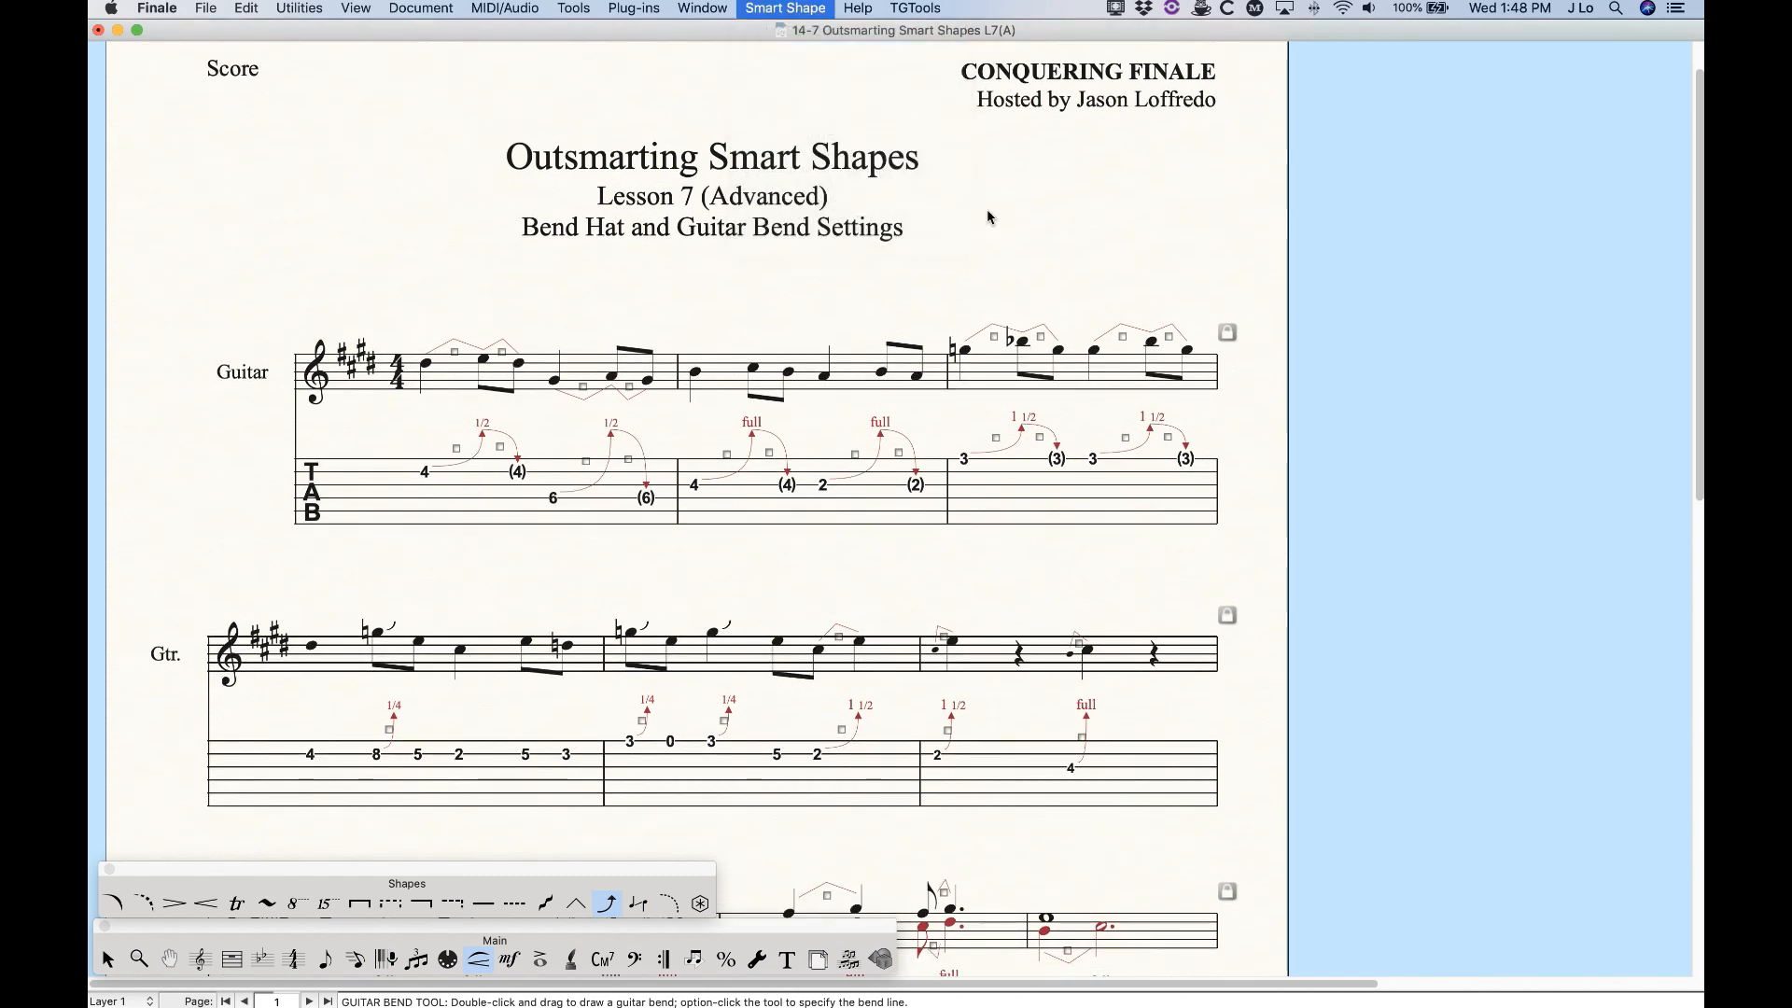
left_click(771, 224)
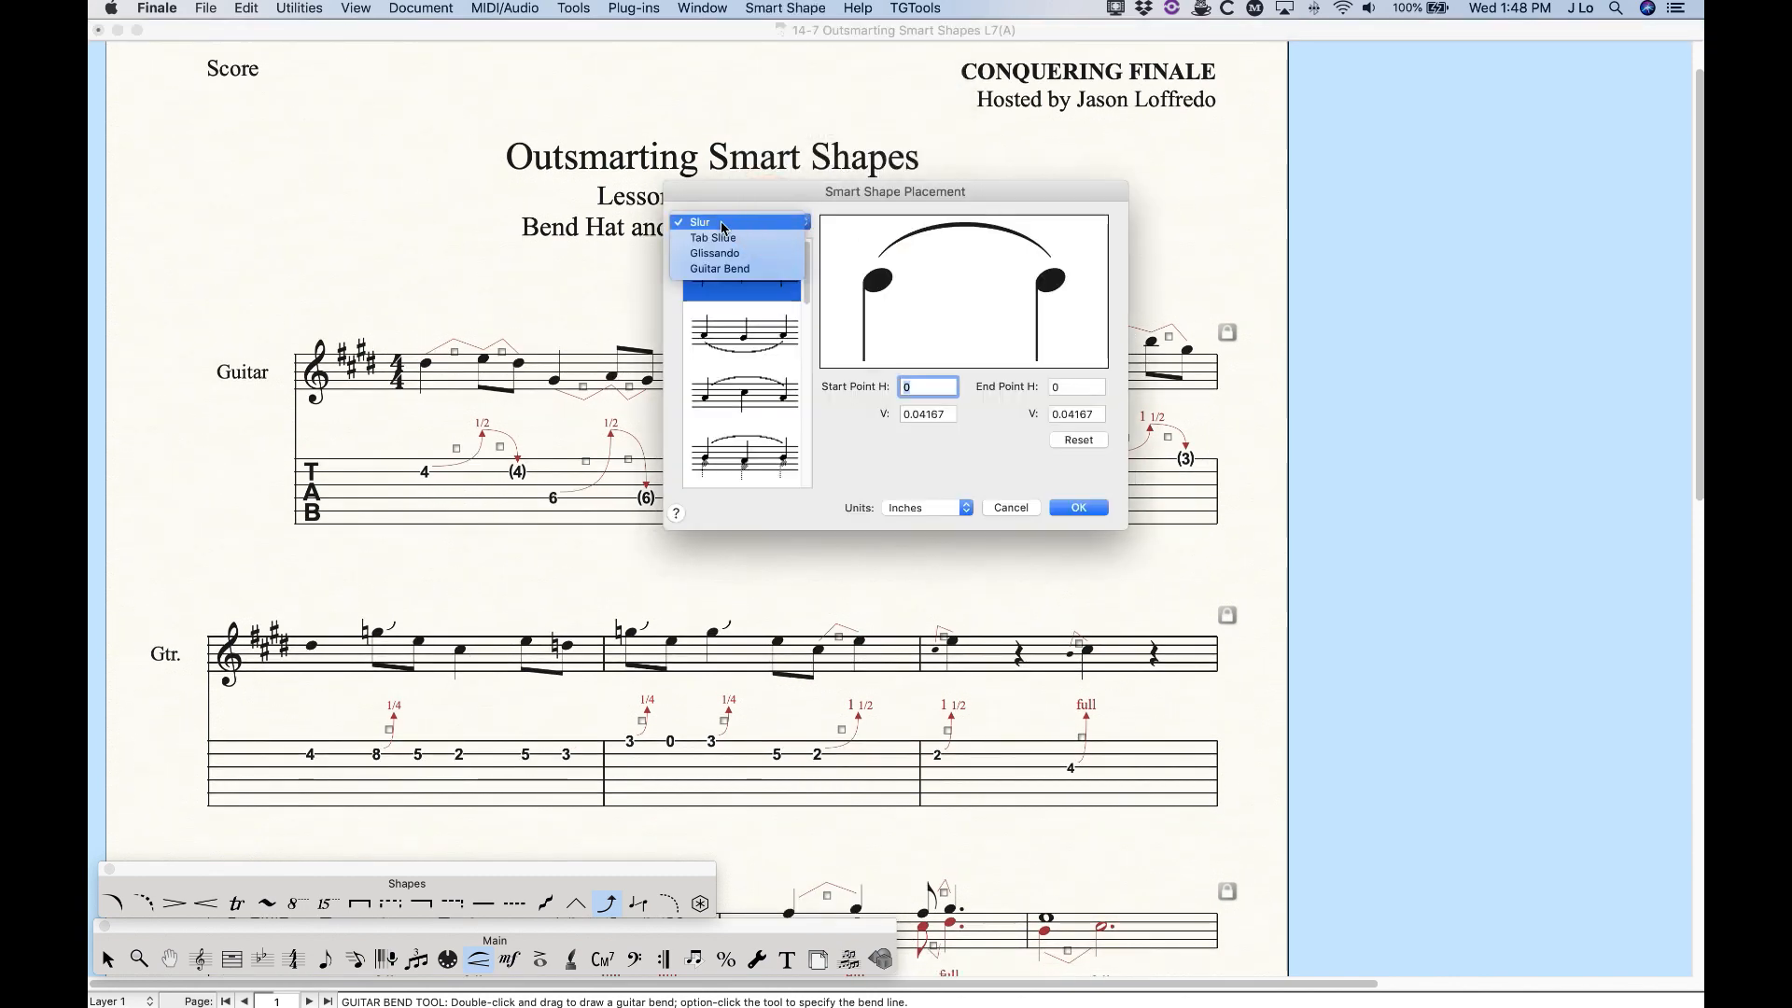
left_click(720, 269)
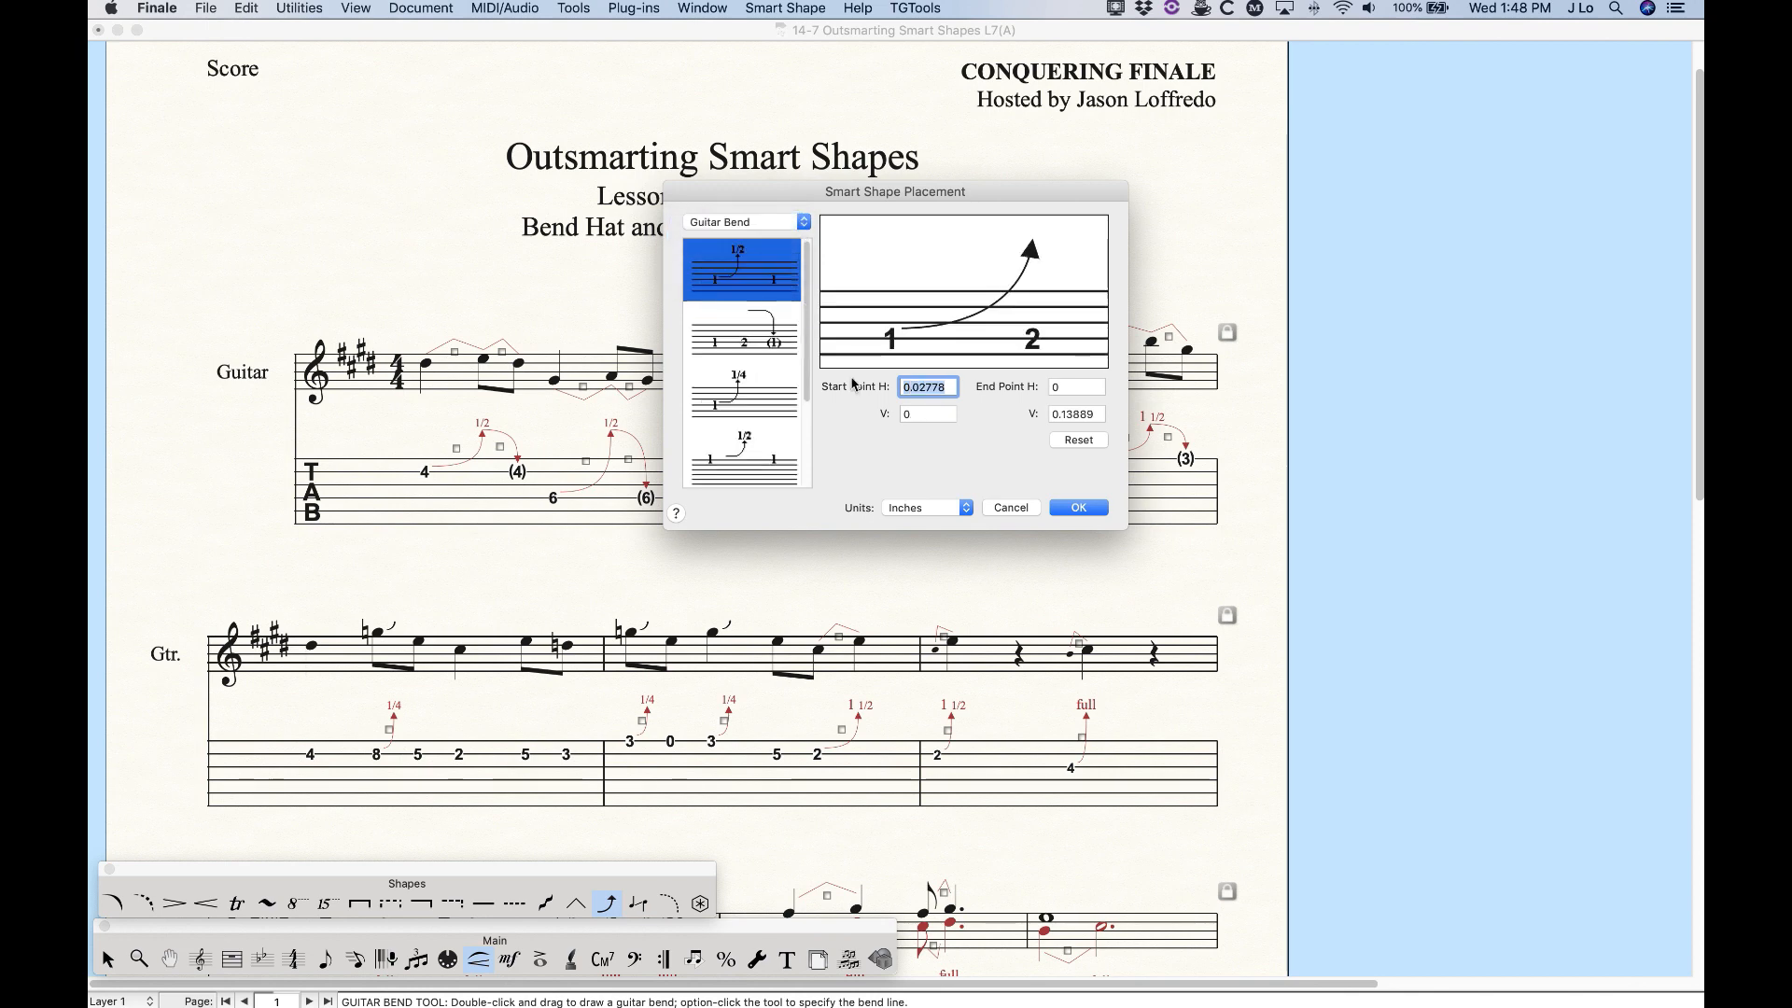
Look through the guitar bend placement types to compare their previews and offsets, ending on the first half-step bend
left_click(761, 285)
key("Down")
key("Down")
key("Down")
key("Down")
key("Down")
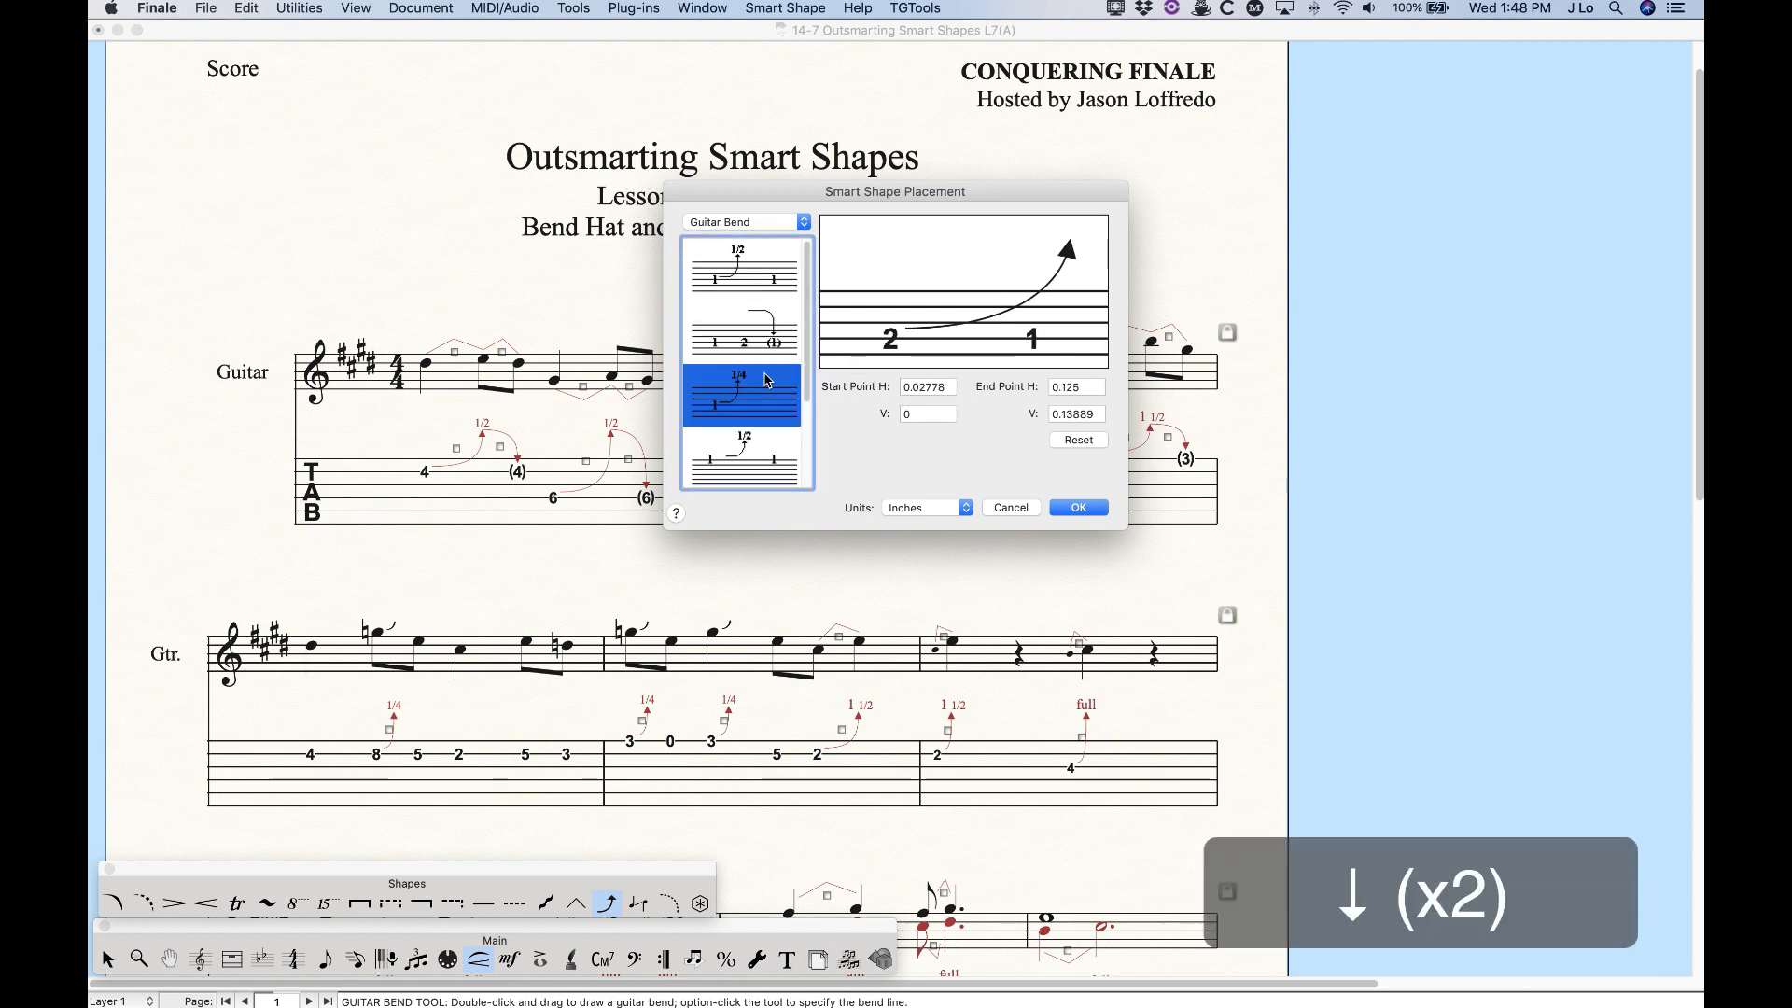
key("Up")
key("Up")
key("Up")
key("Up")
key("Up")
key("Up")
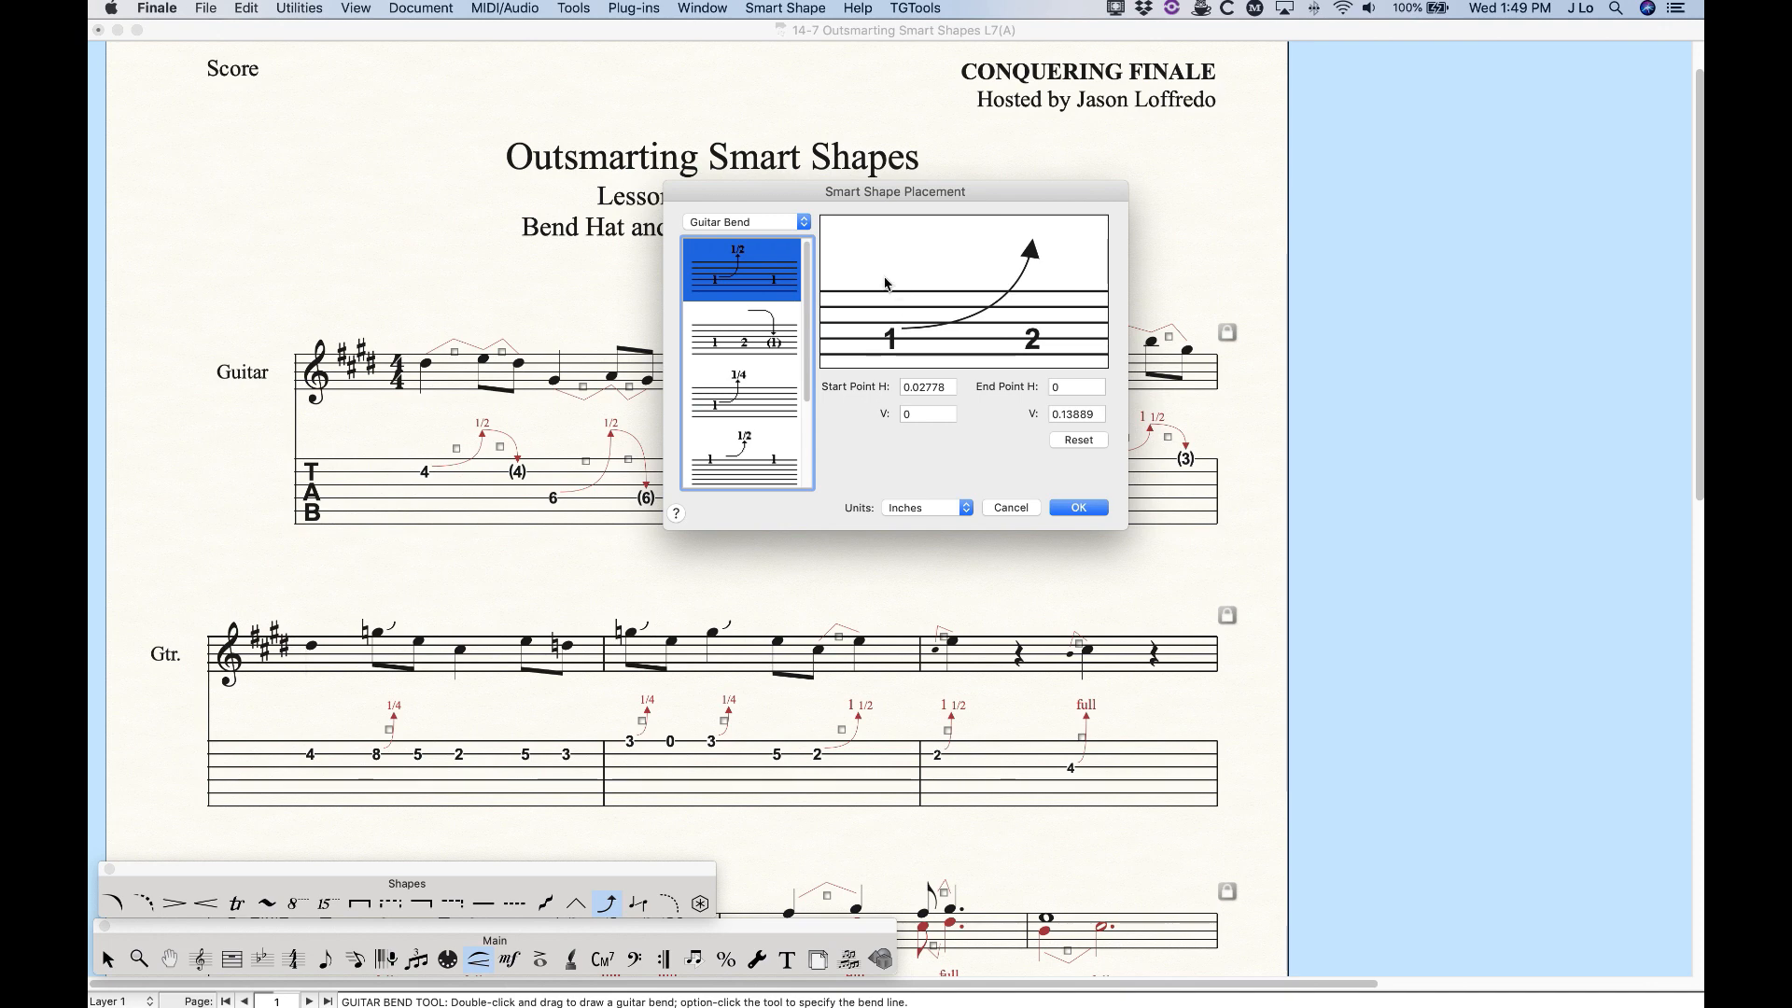
Compare the placement previews of the half-step, release and quarter-step guitar bends on inner strings
scroll(747, 374, "down", 3)
left_click(751, 339)
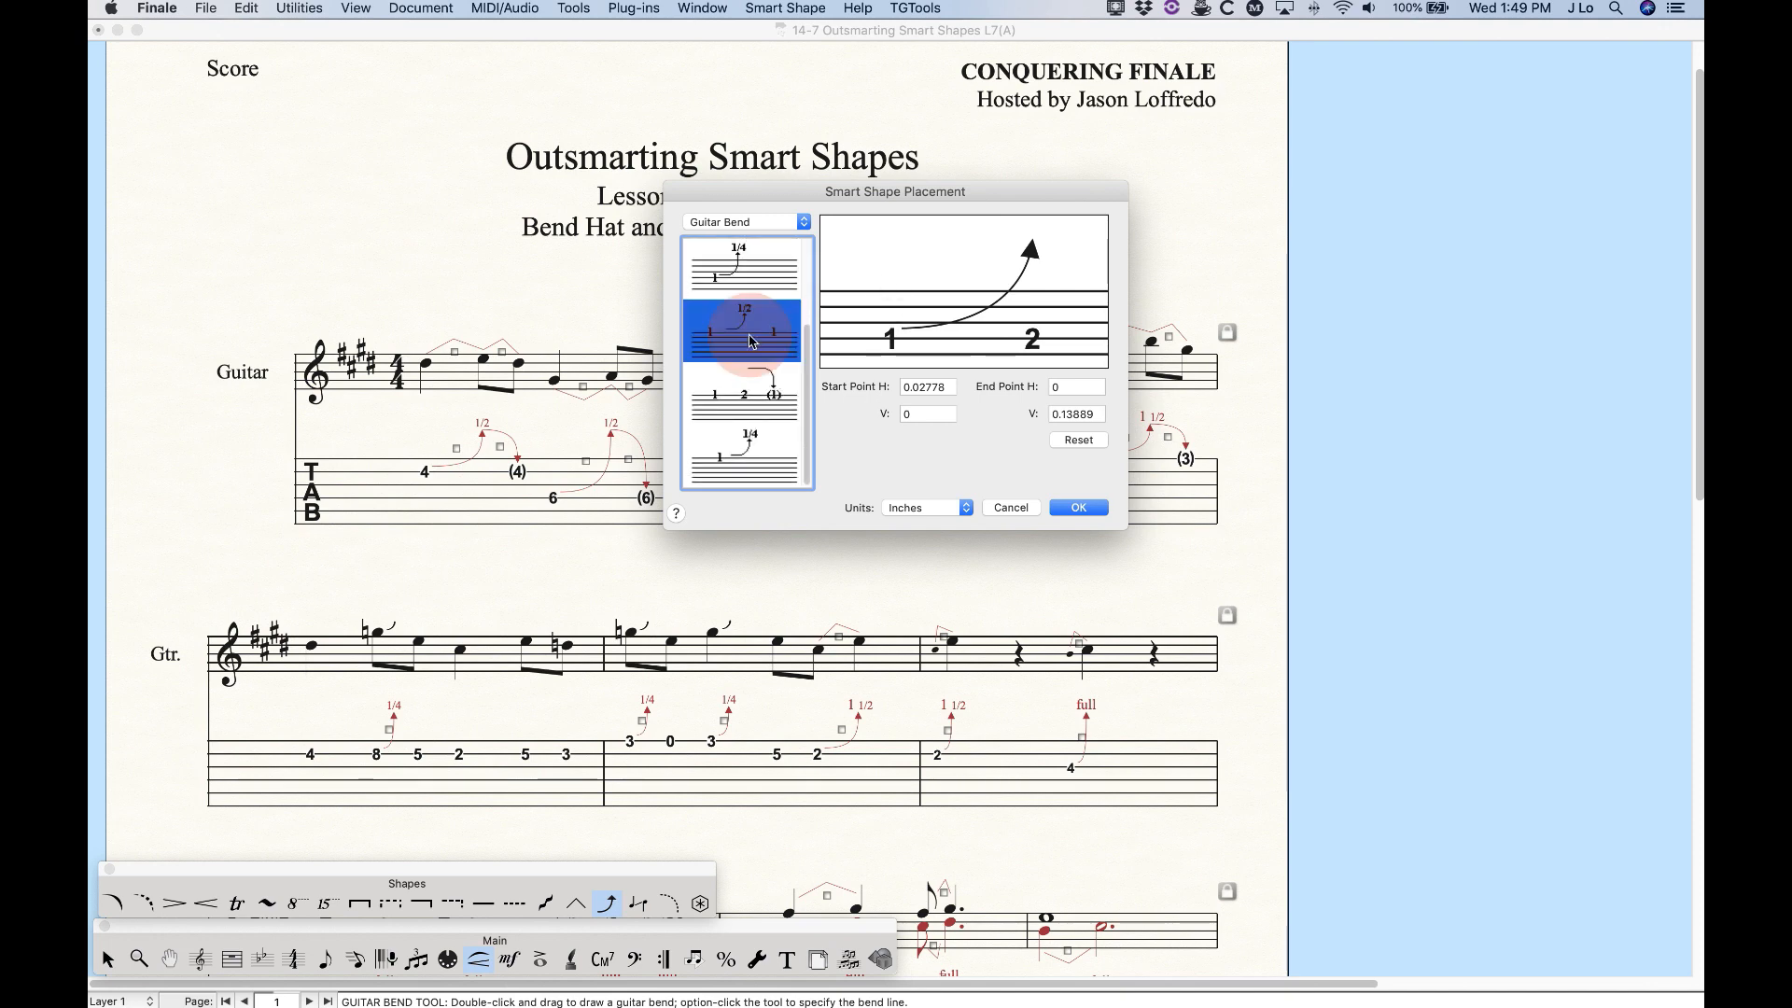
scroll(752, 391, "up", 3)
left_click(760, 277)
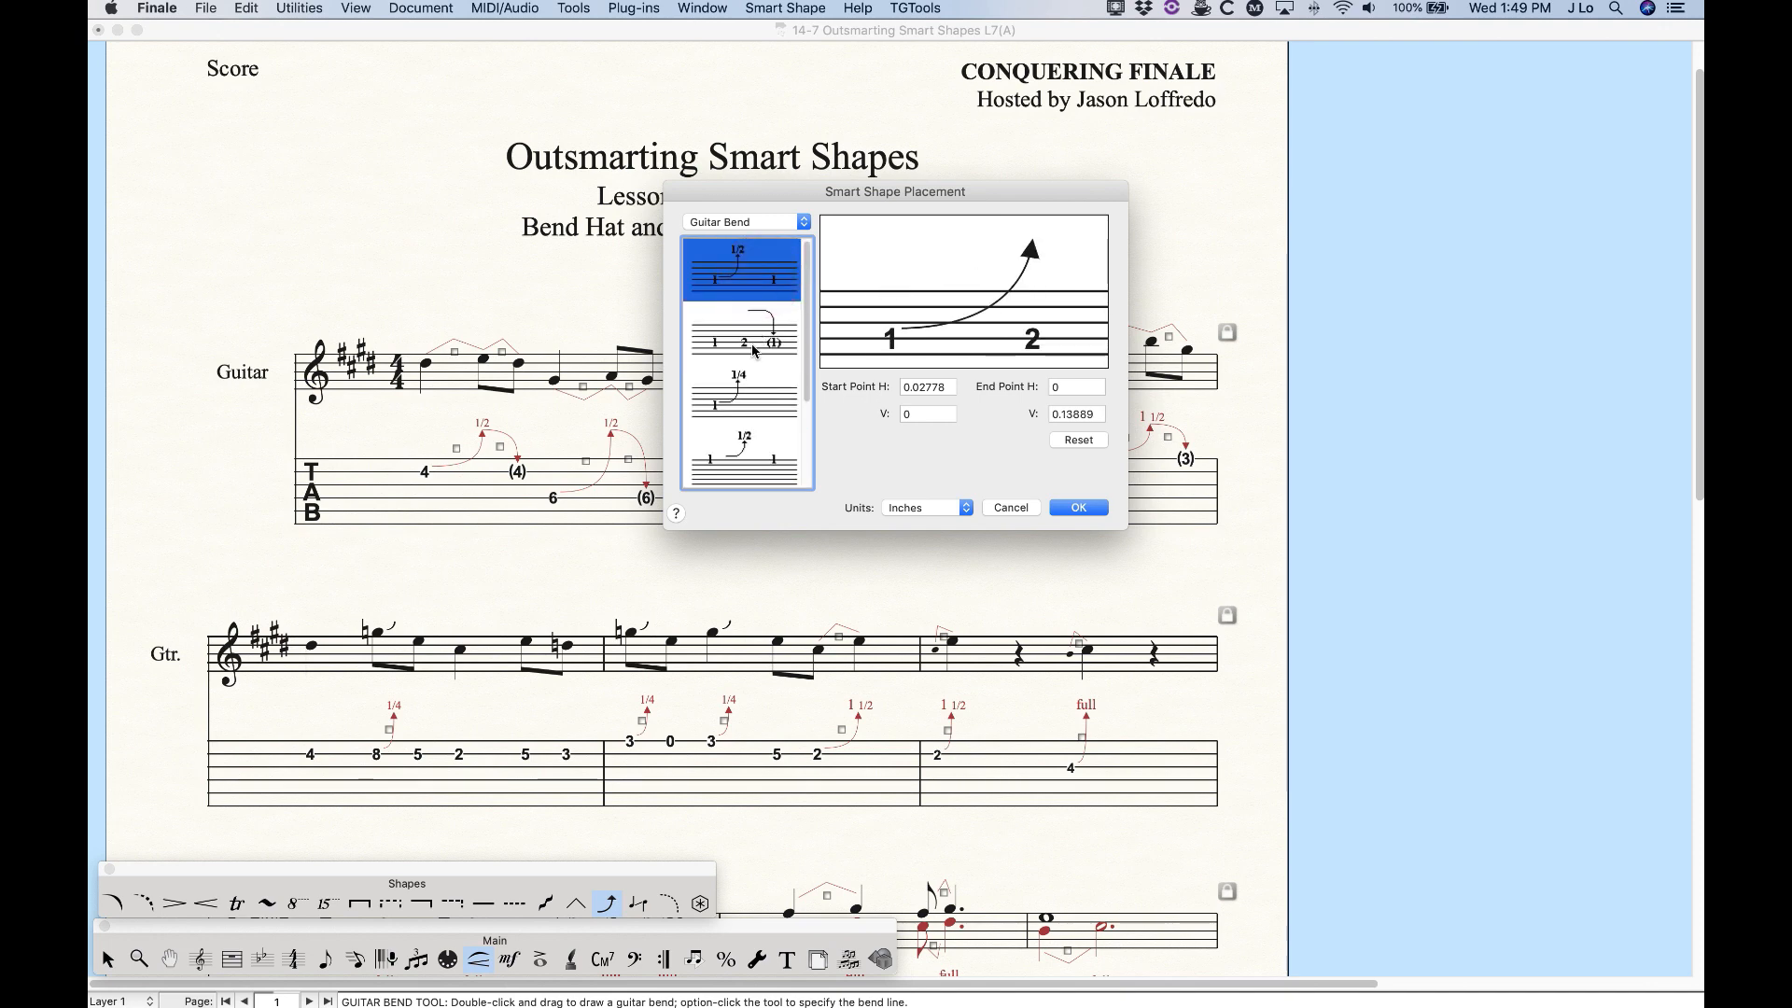
left_click(754, 348)
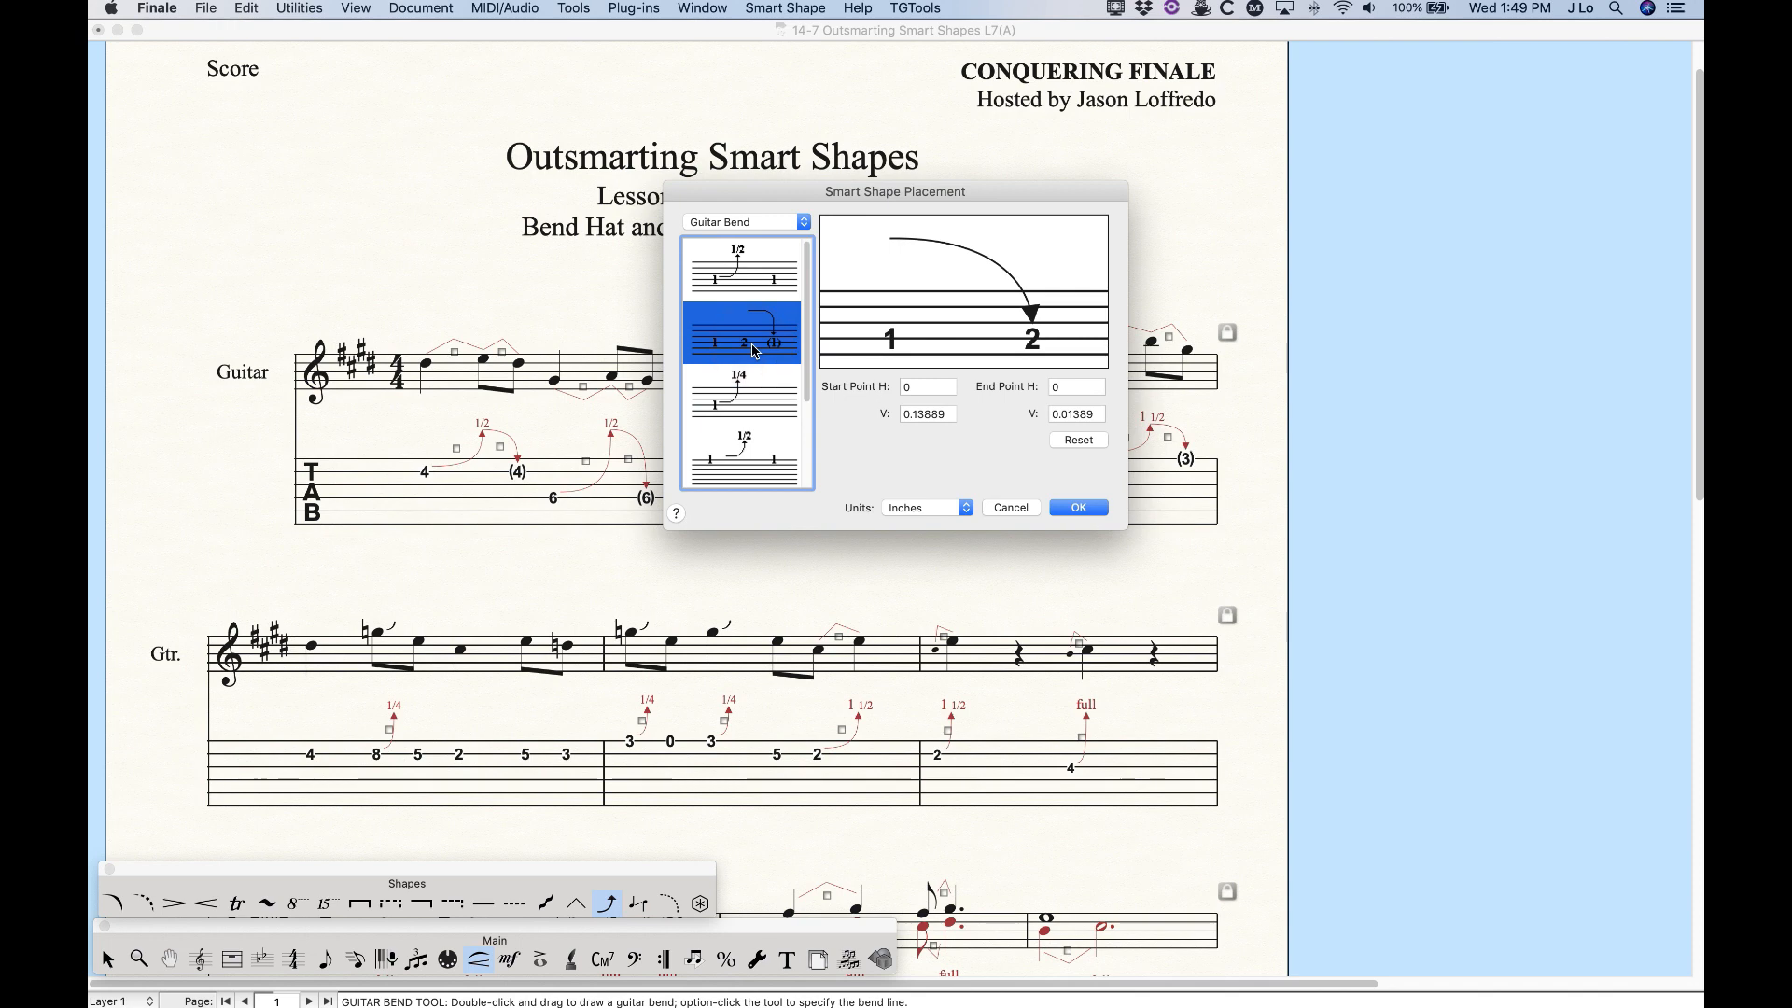
left_click(760, 403)
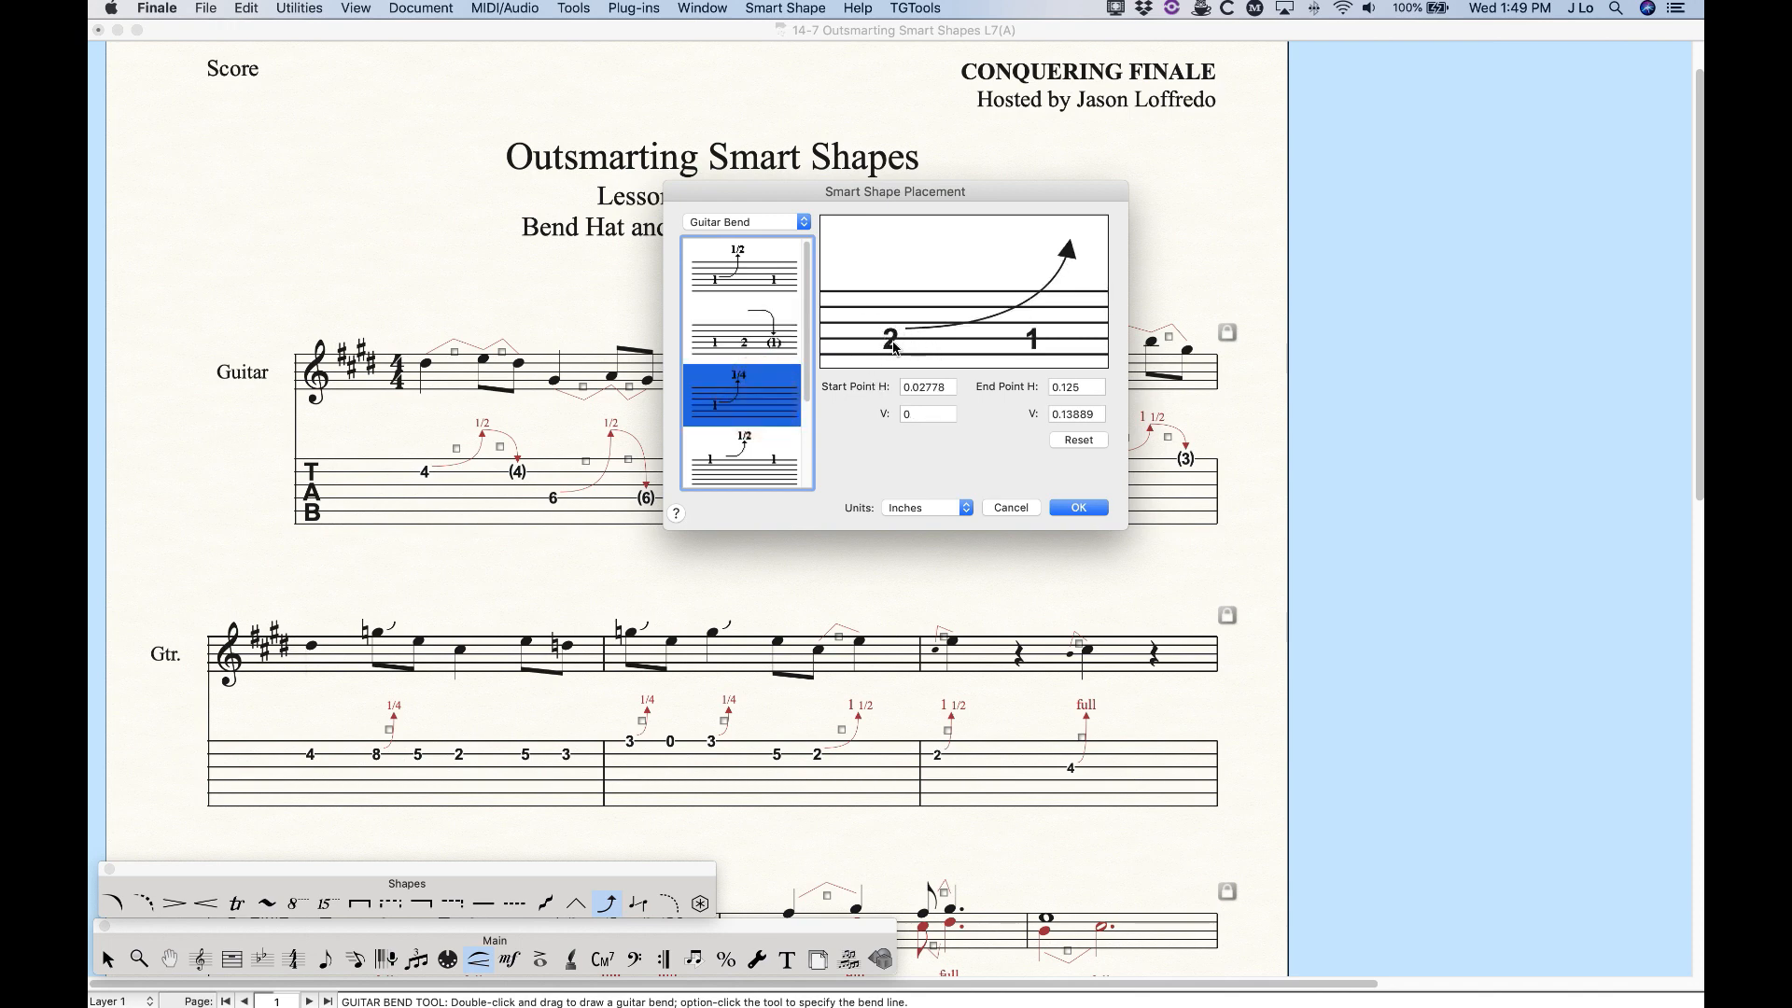
Examine how the bend placement previews for the top string differ from those for the lower strings
left_click(754, 345)
left_click(753, 283)
scroll(744, 383, "down", 3)
left_click(745, 359)
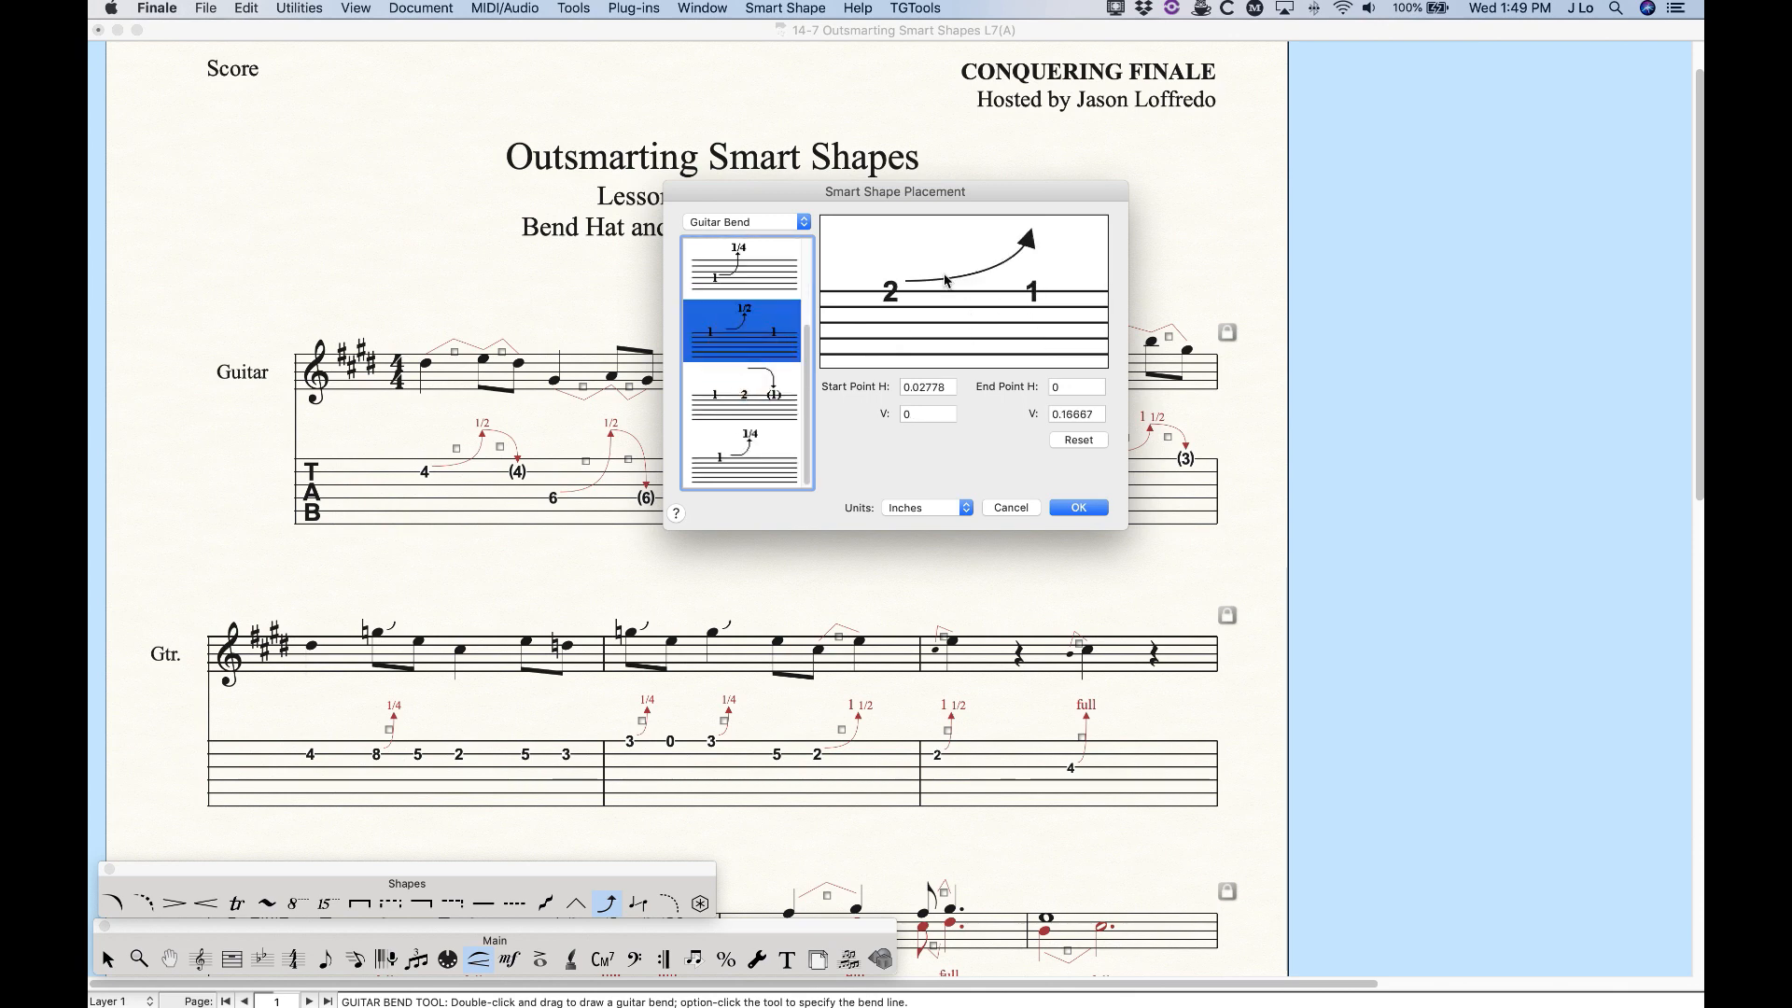
left_click(766, 382)
left_click(775, 453)
left_click(784, 338)
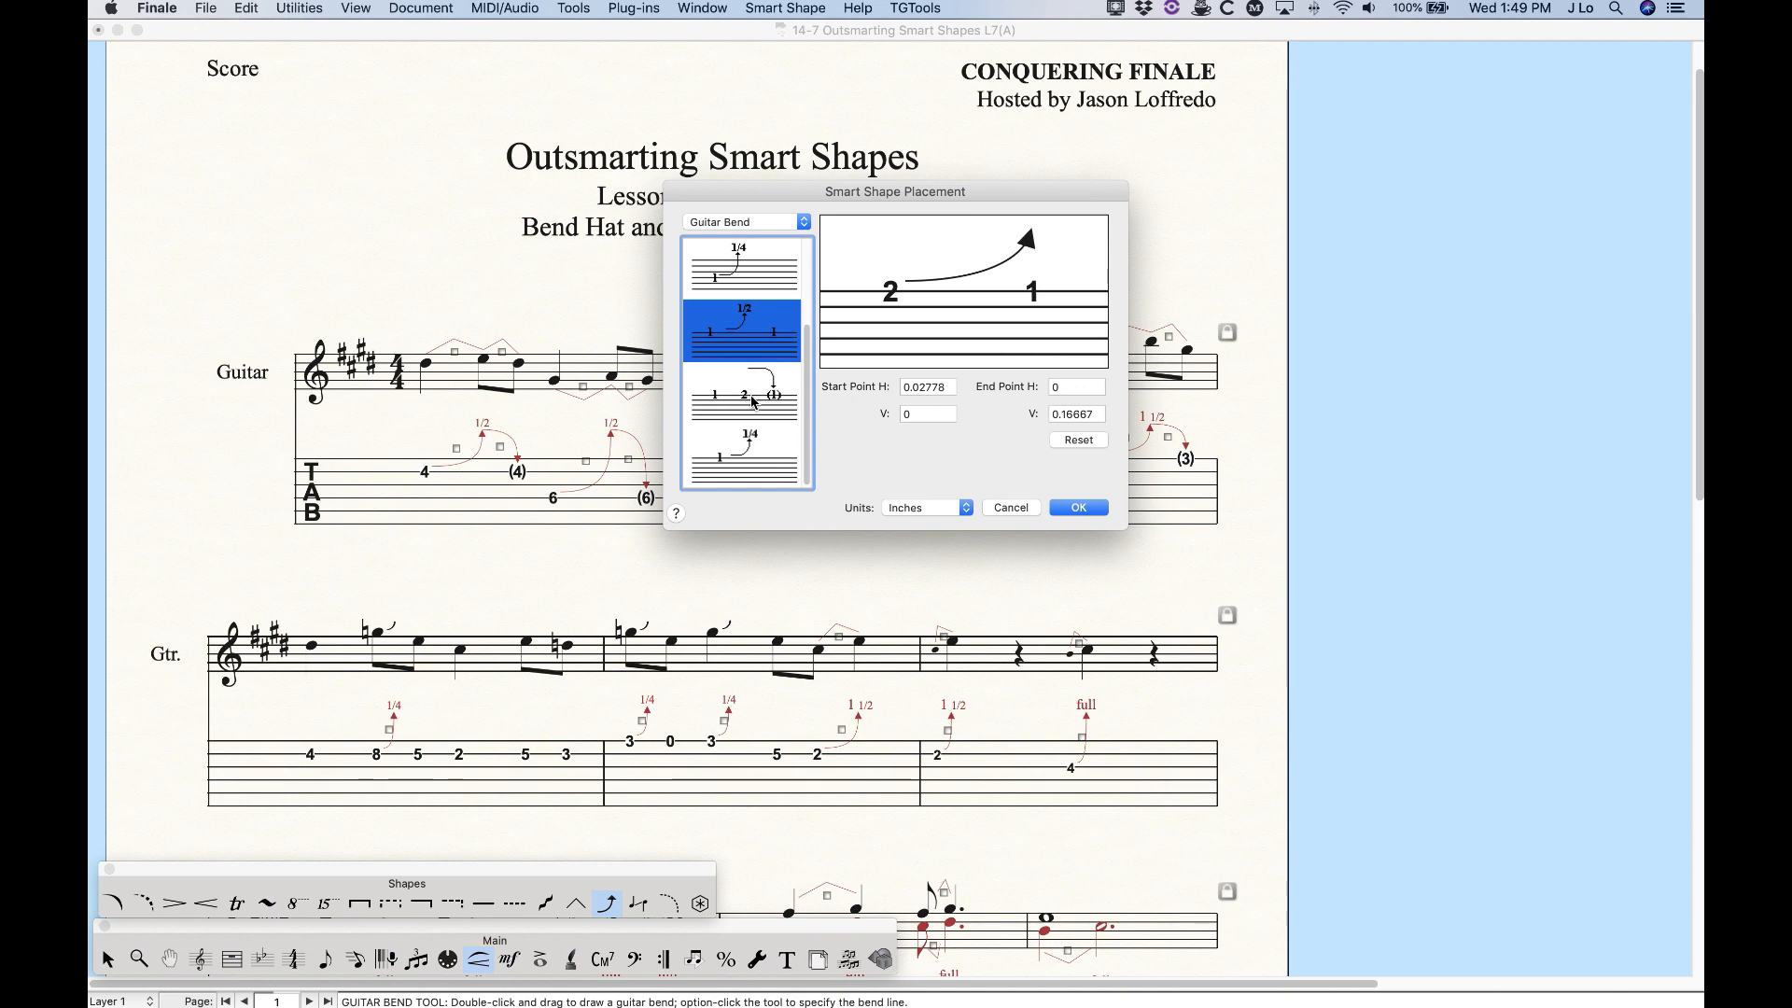
scroll(756, 377, "up", 3)
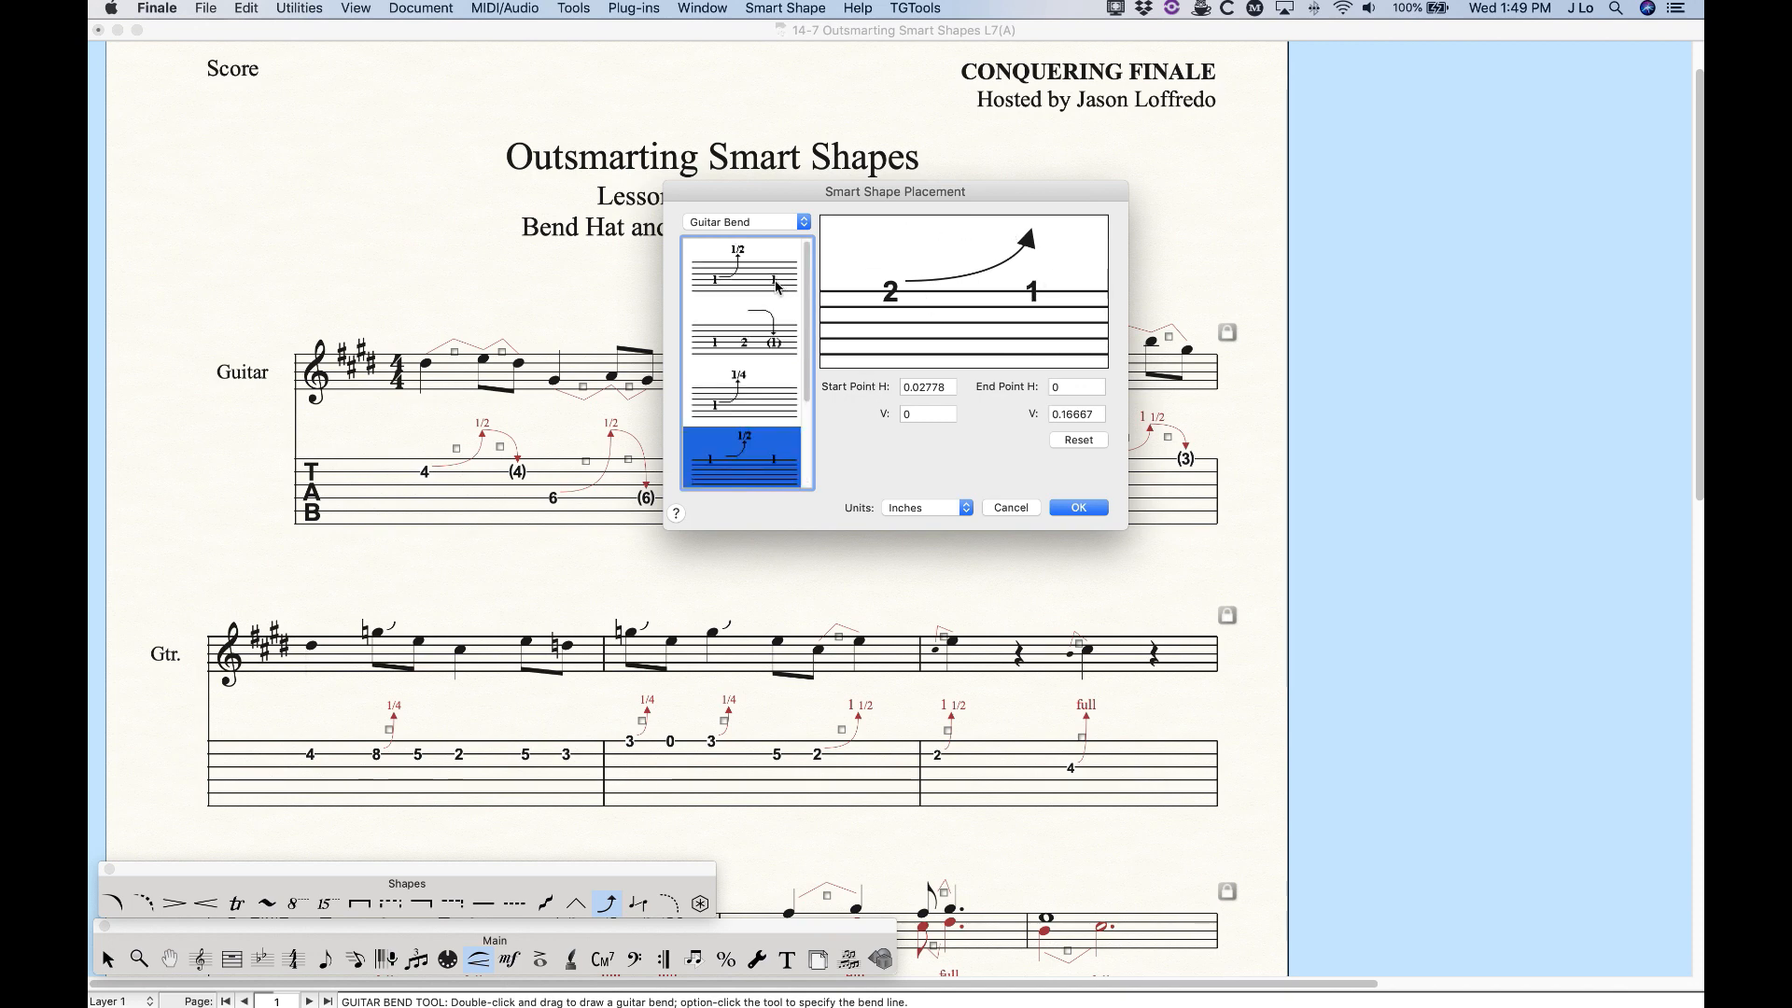
Set the vertical start point of the first half-step bend type to 0.2 inches
left_click(778, 288)
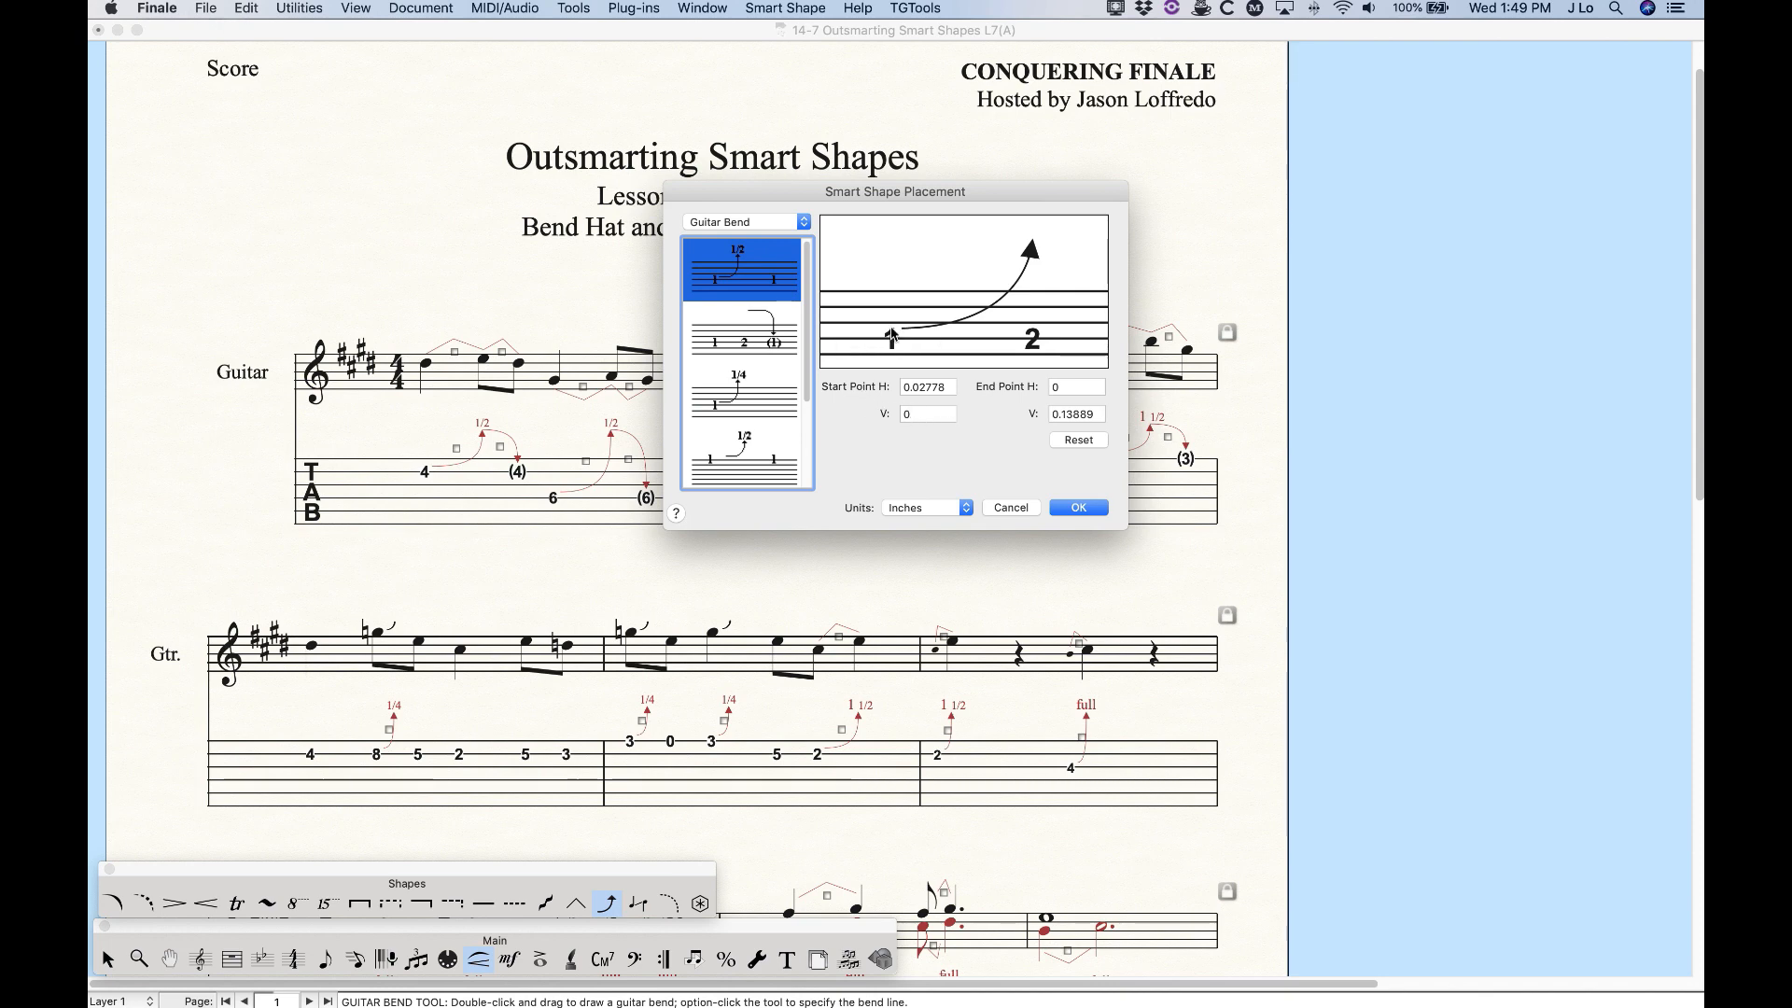
double_click(921, 414)
type(".2")
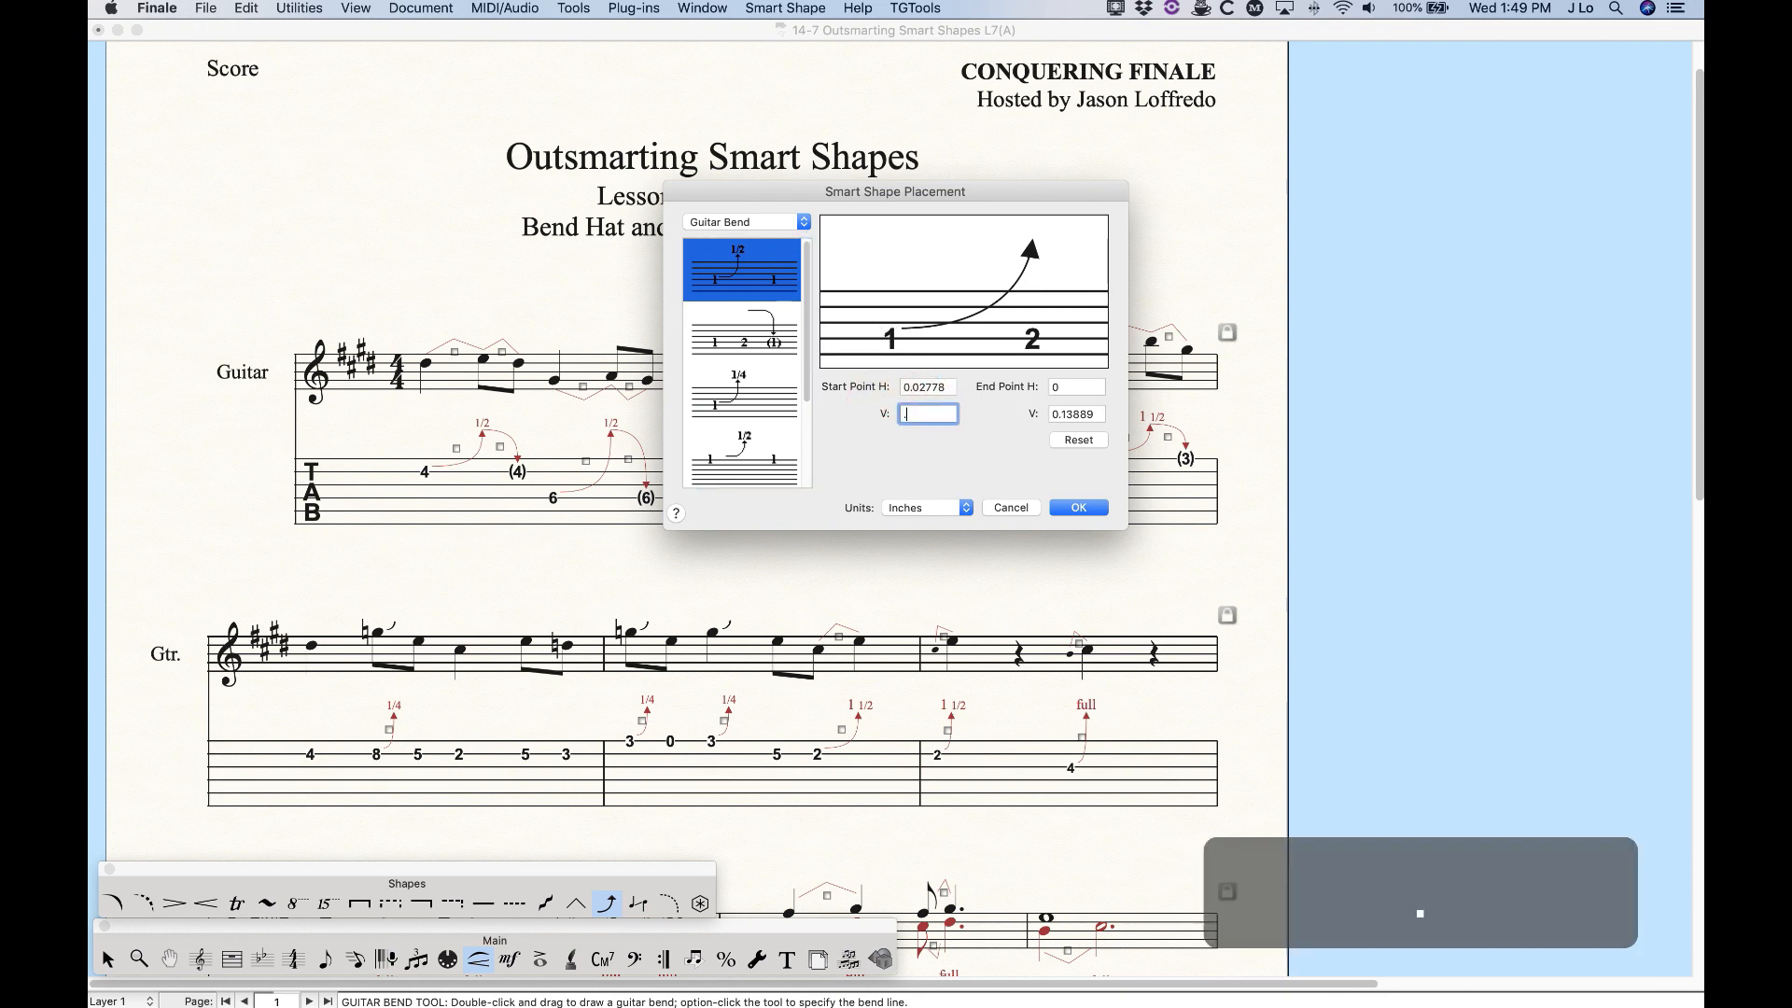
left_click(941, 387)
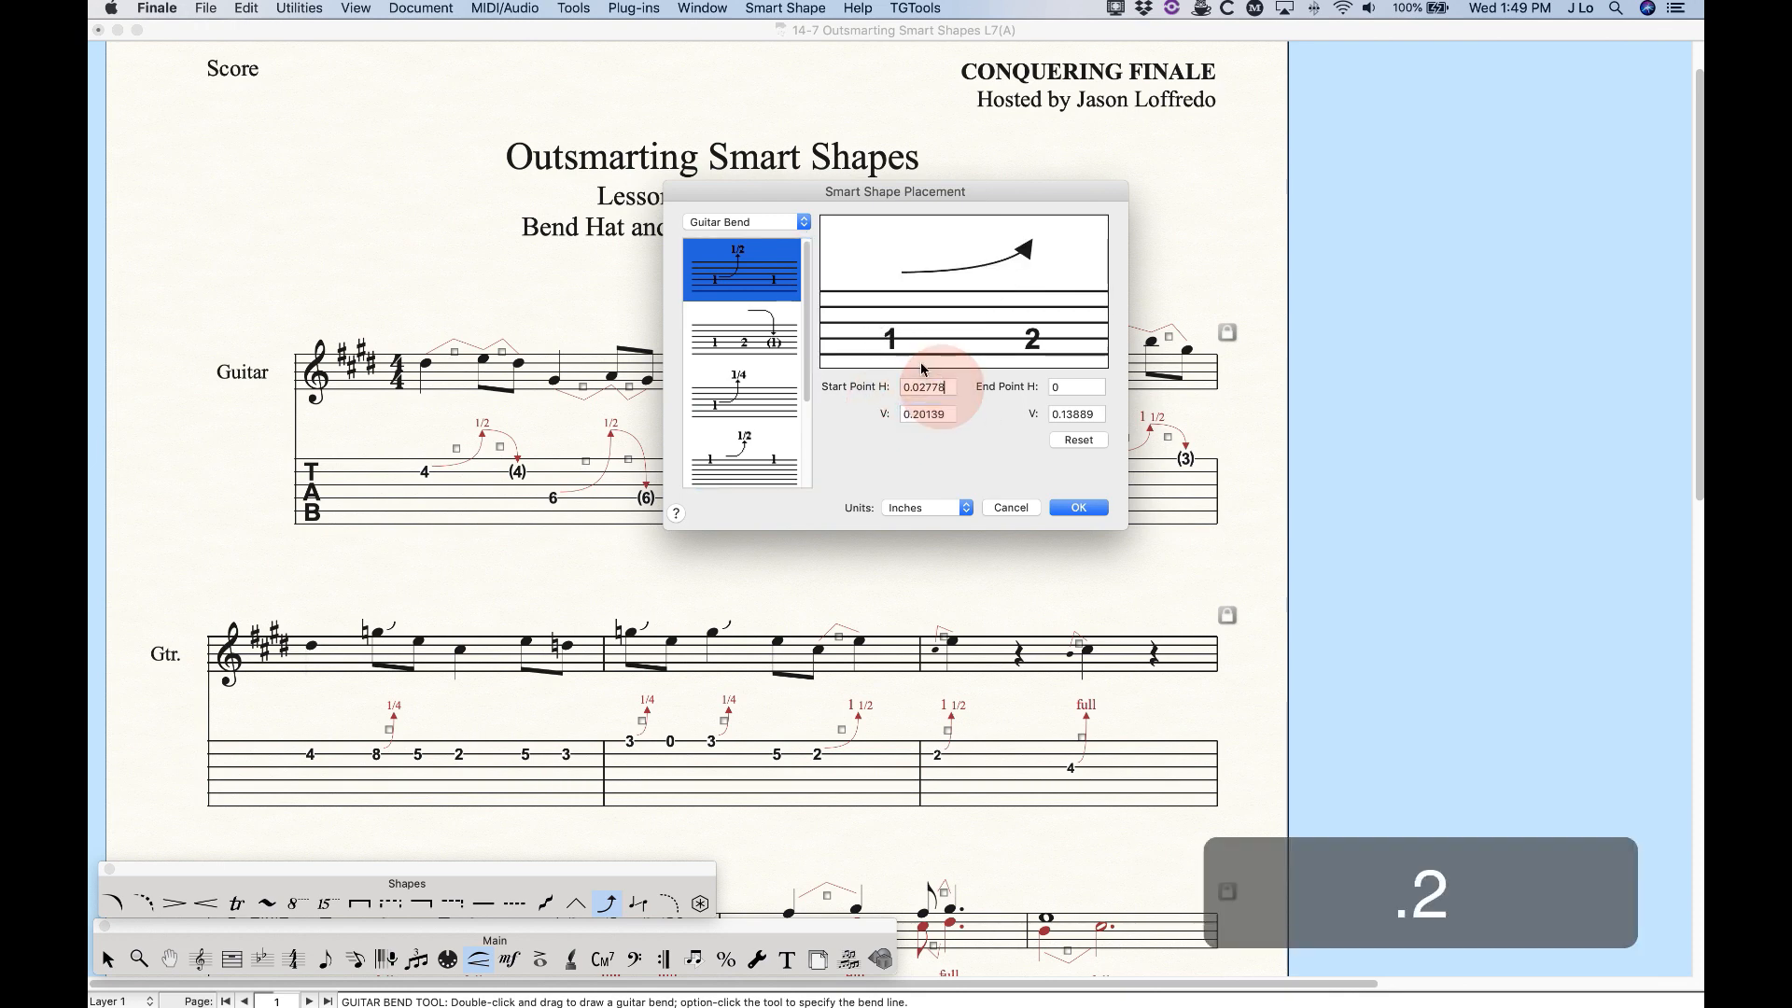
Set the first half-step bend's vertical start point back to 0 inches
double_click(918, 414)
type("0")
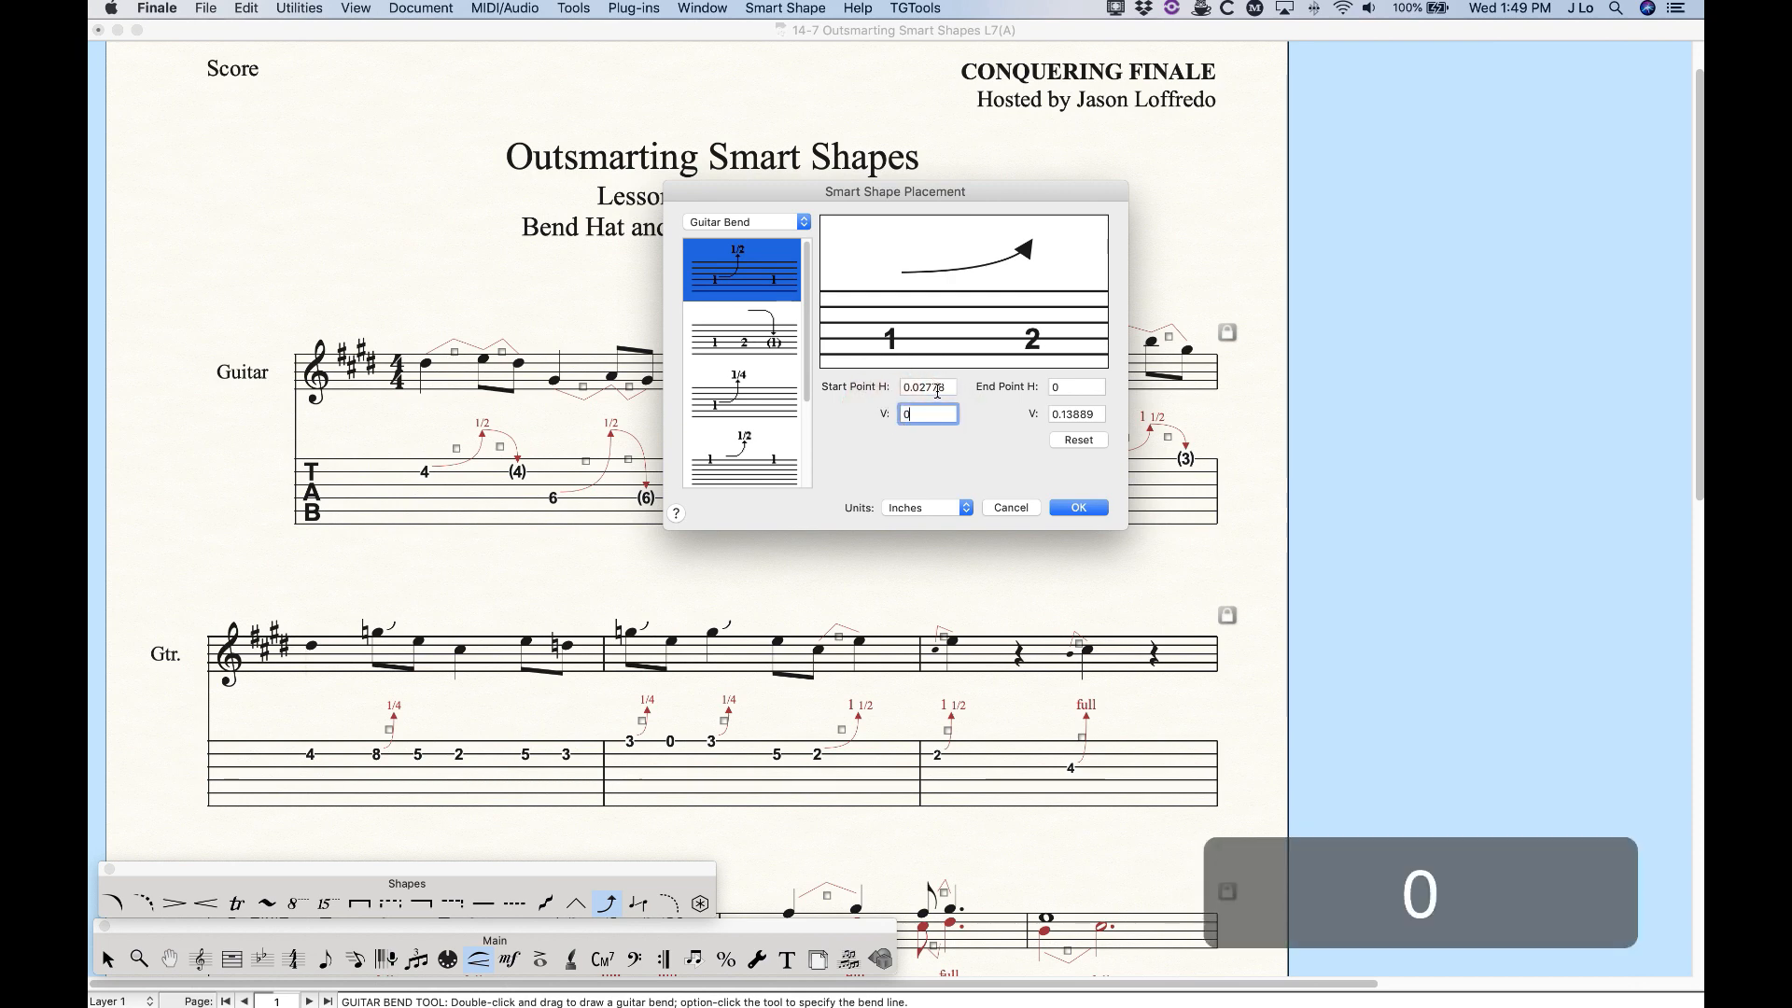
left_click(943, 386)
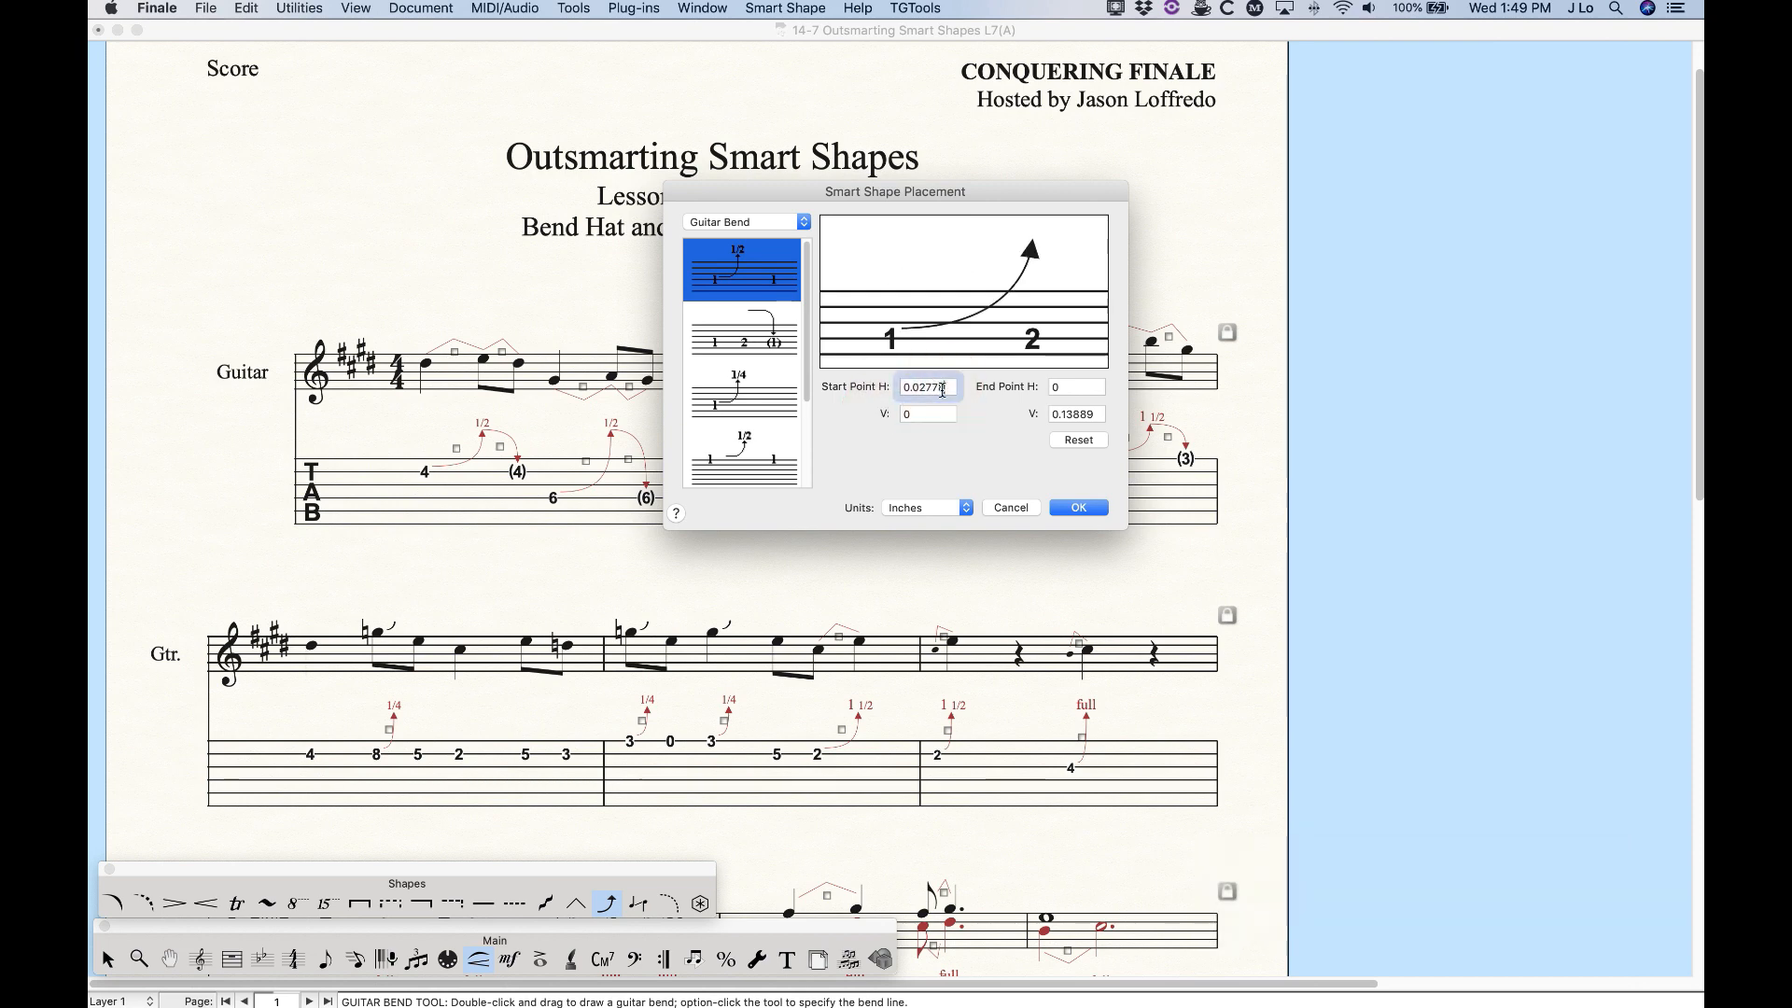
Try a horizontal start point of 0 inches for the first half-step bend, and reset its placement to the defaults
double_click(924, 386)
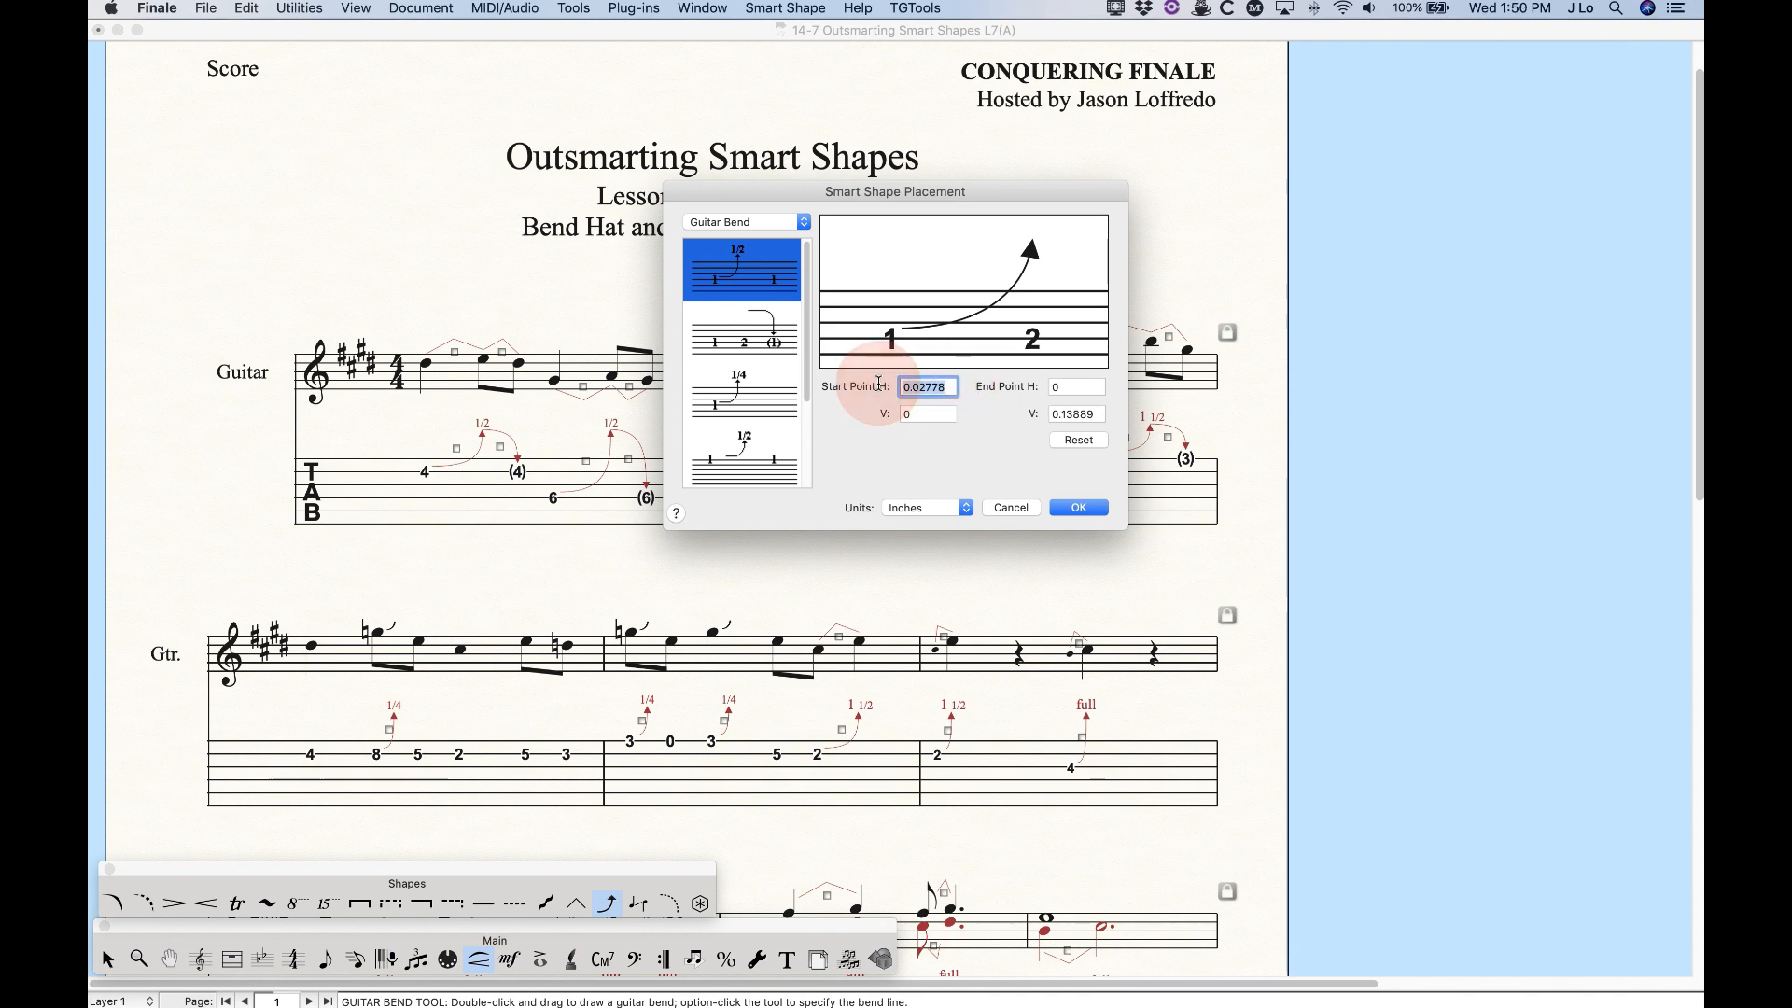
type("0")
left_click(928, 417)
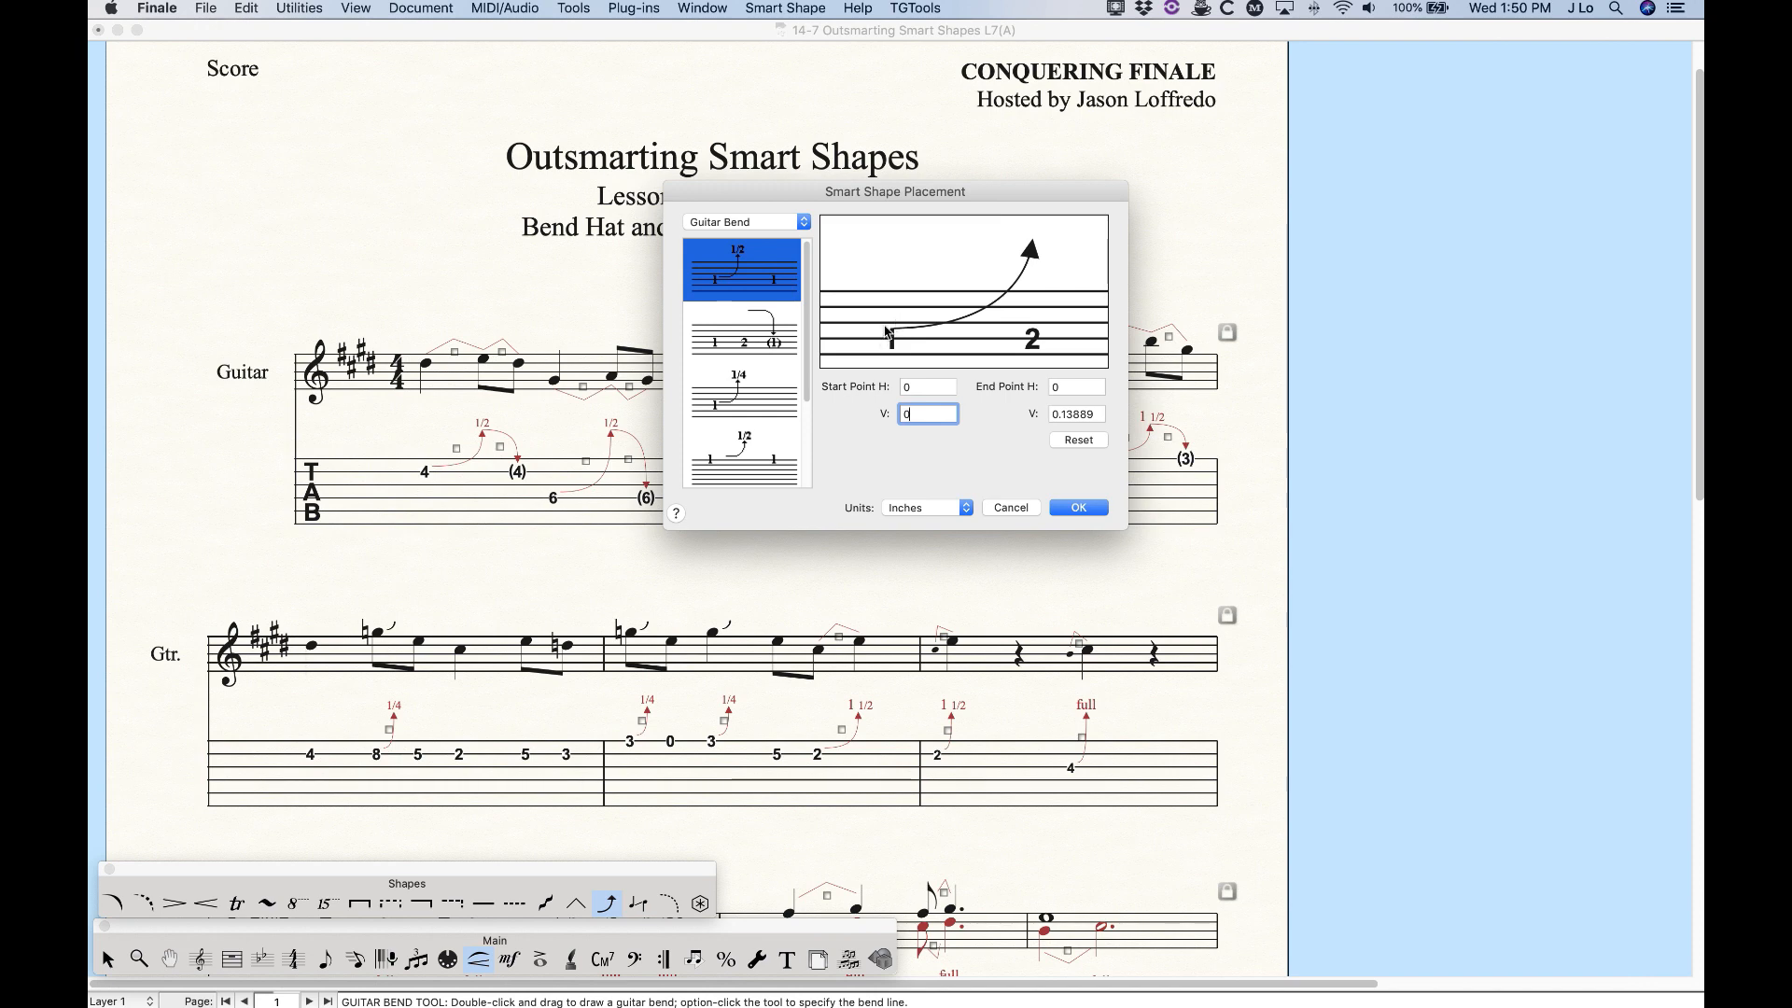
left_click(1079, 445)
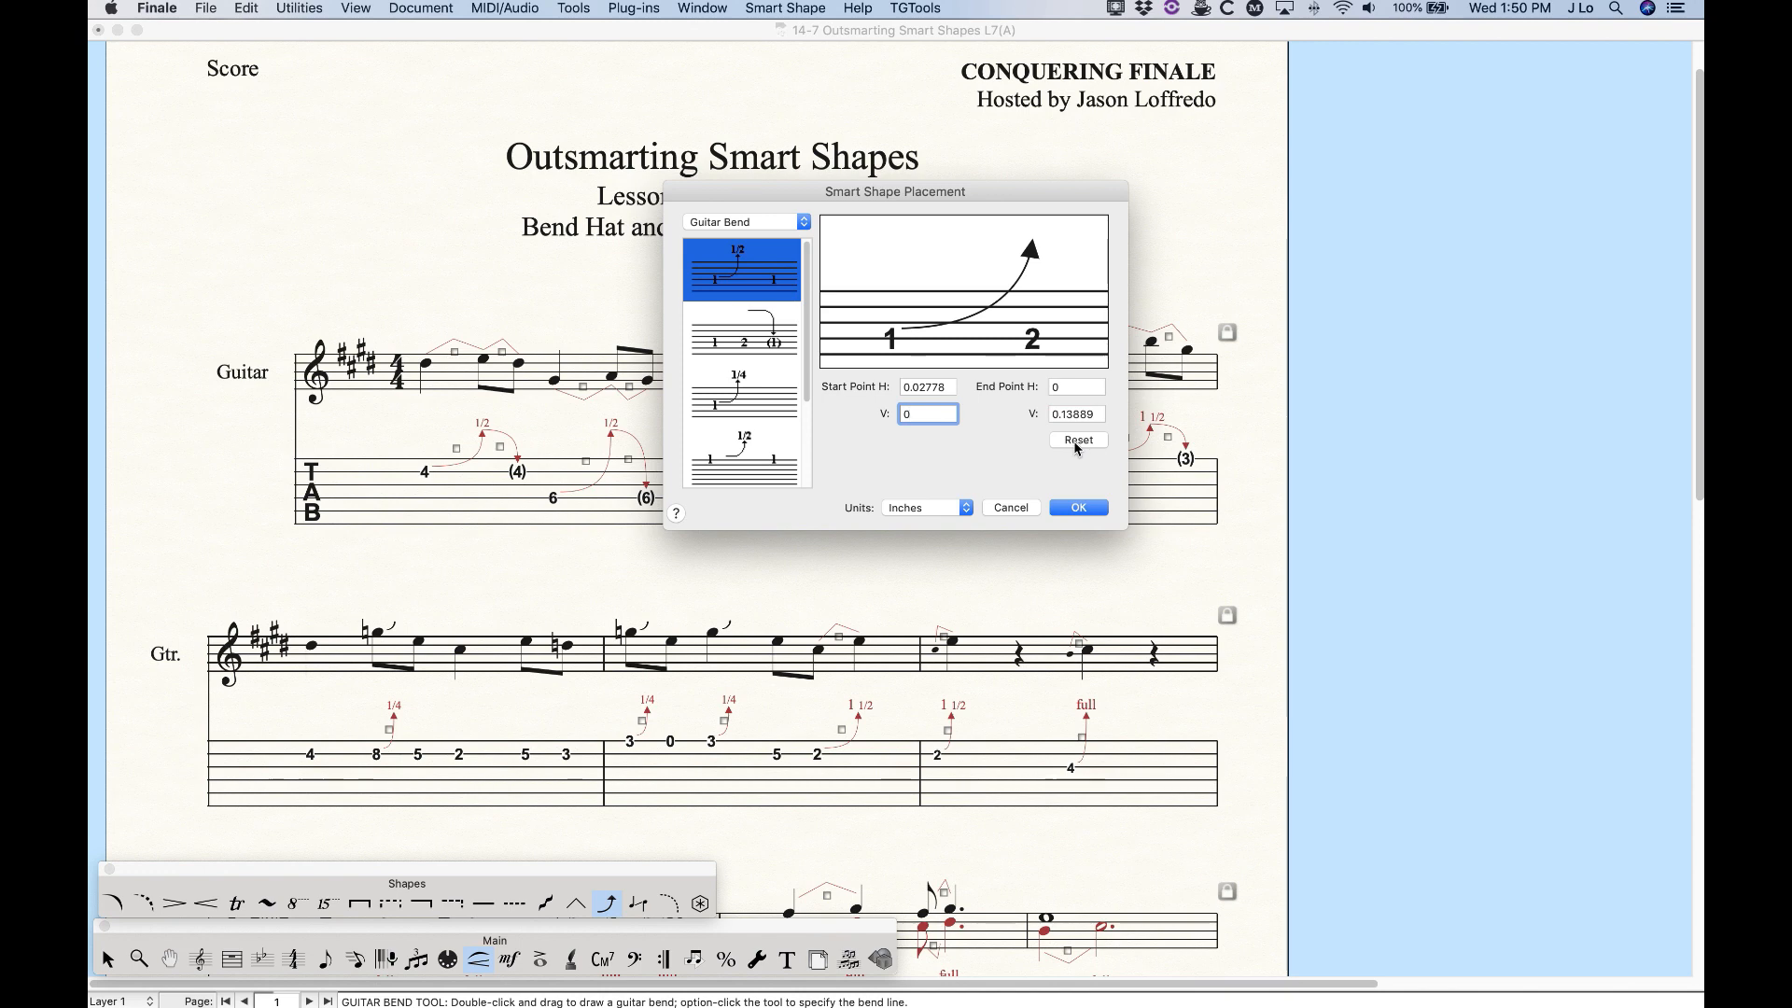
Set the horizontal end point of the first half-step bend to -0.02 inches
left_click(1083, 390)
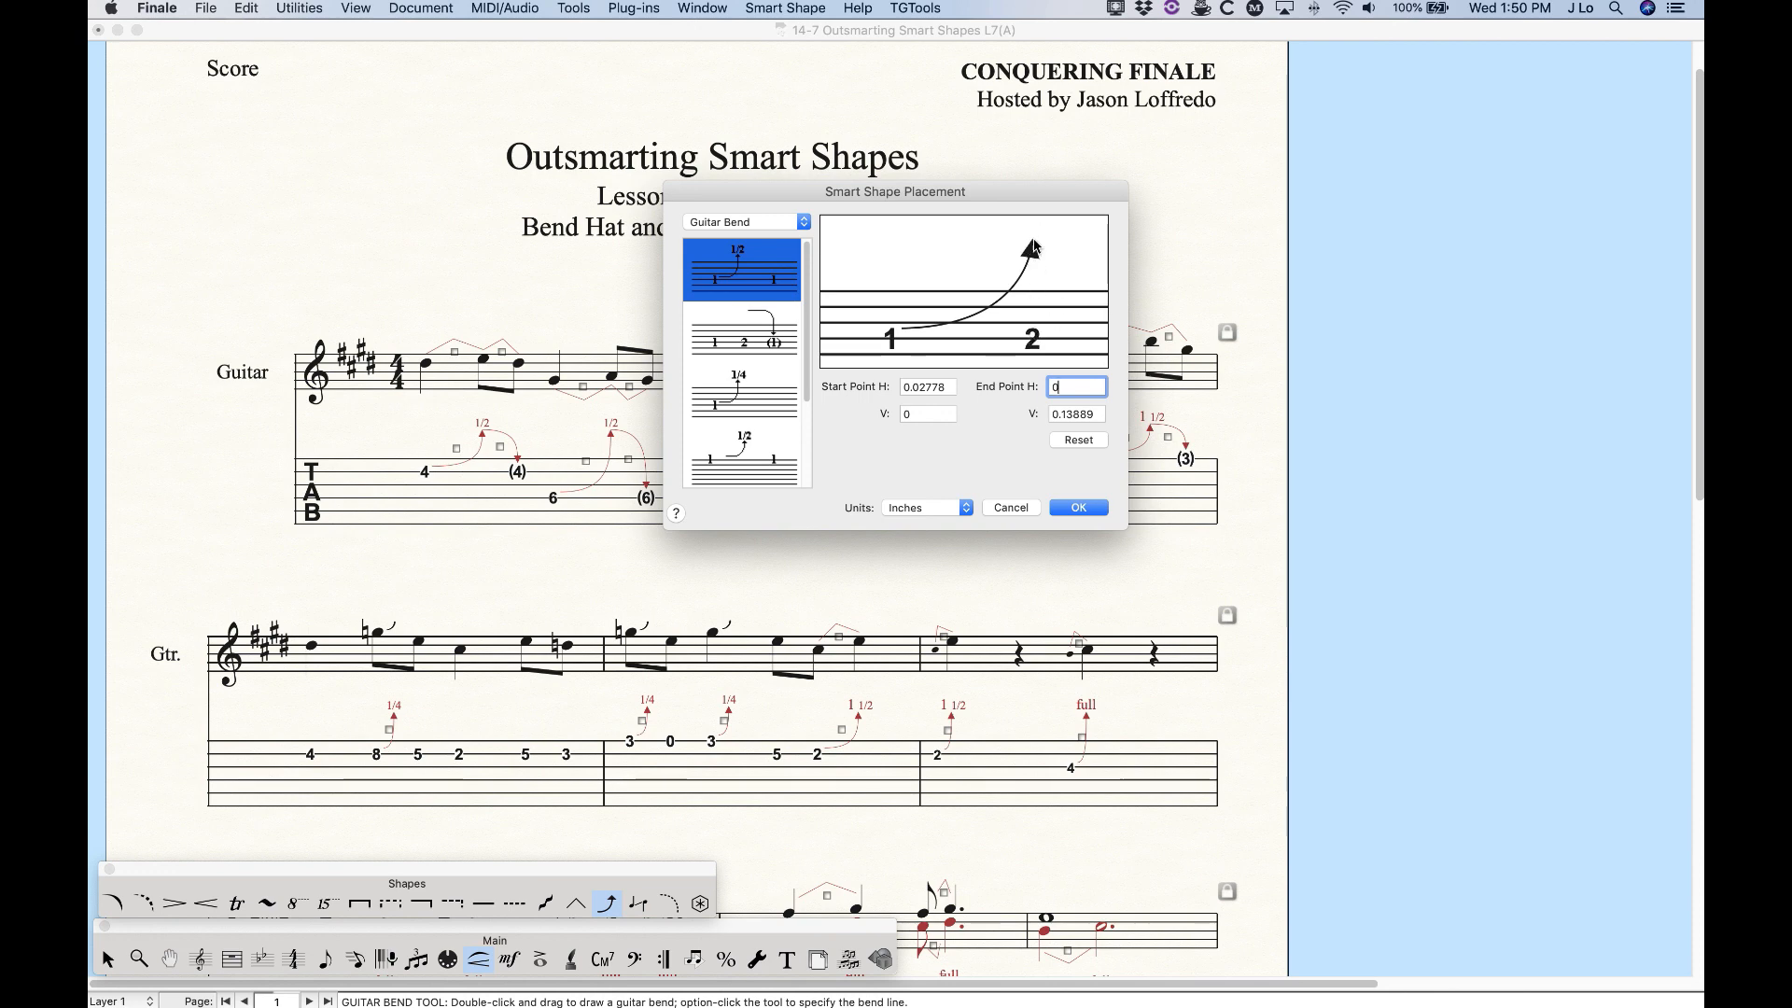
double_click(1053, 386)
type("-.02")
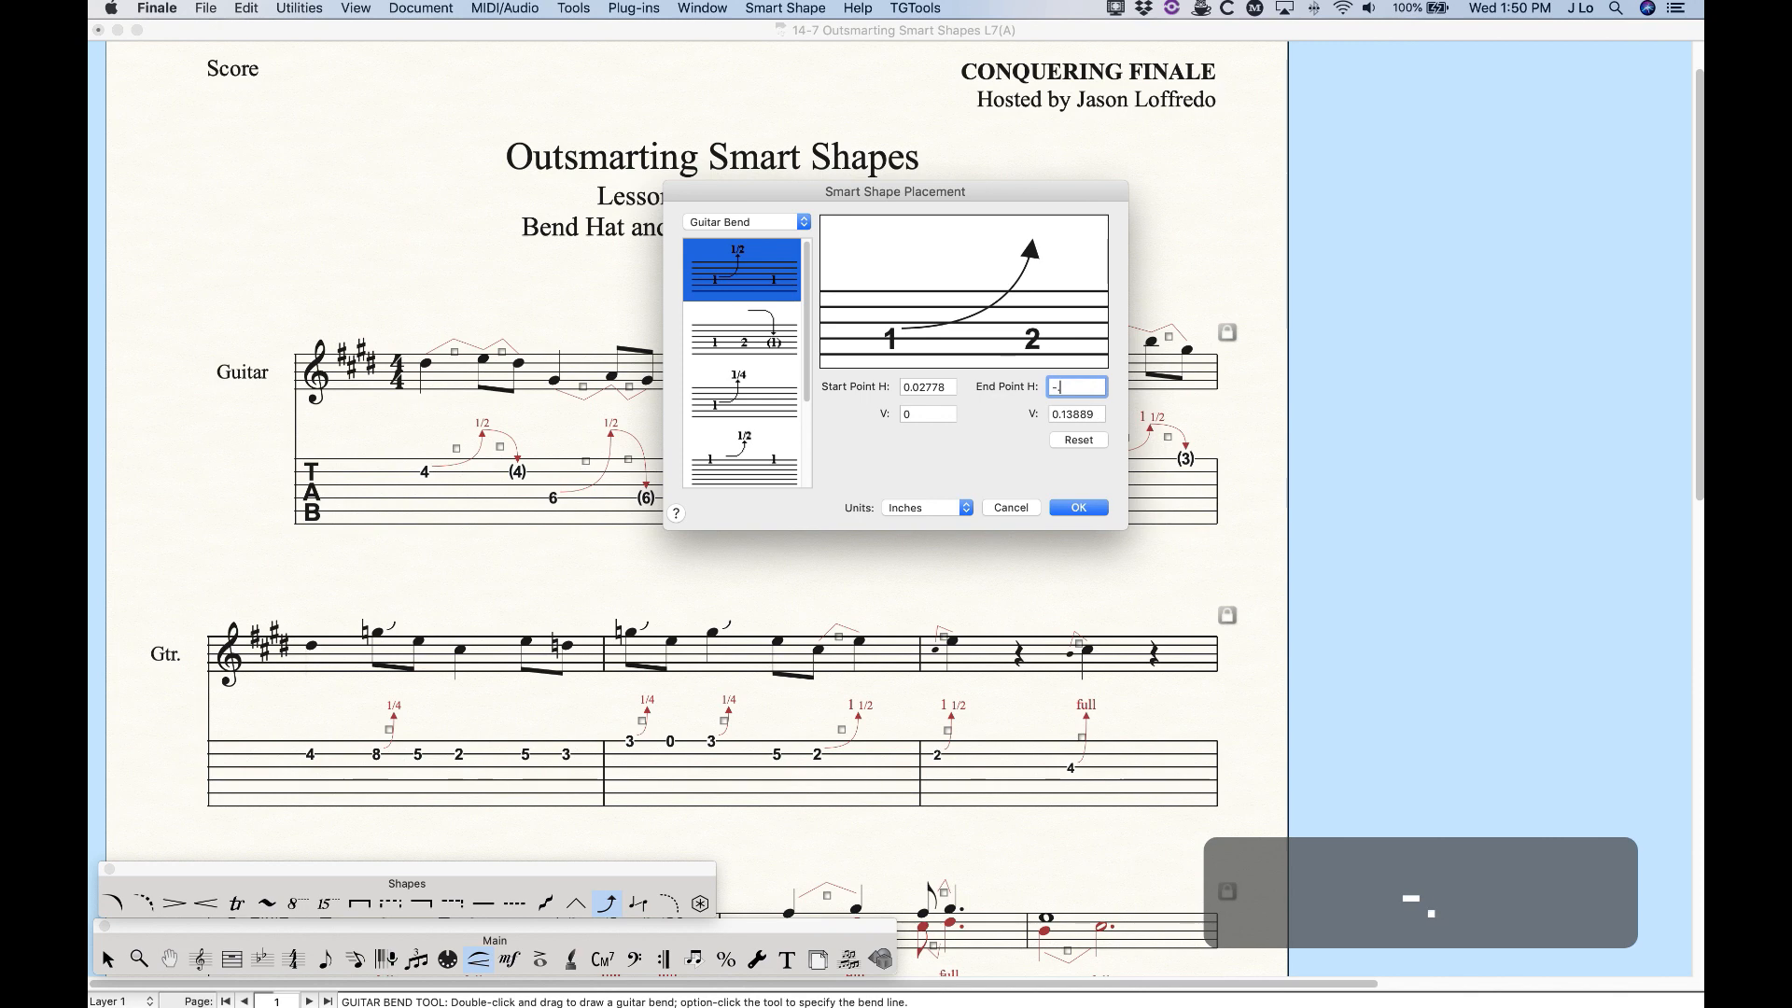
left_click(1094, 415)
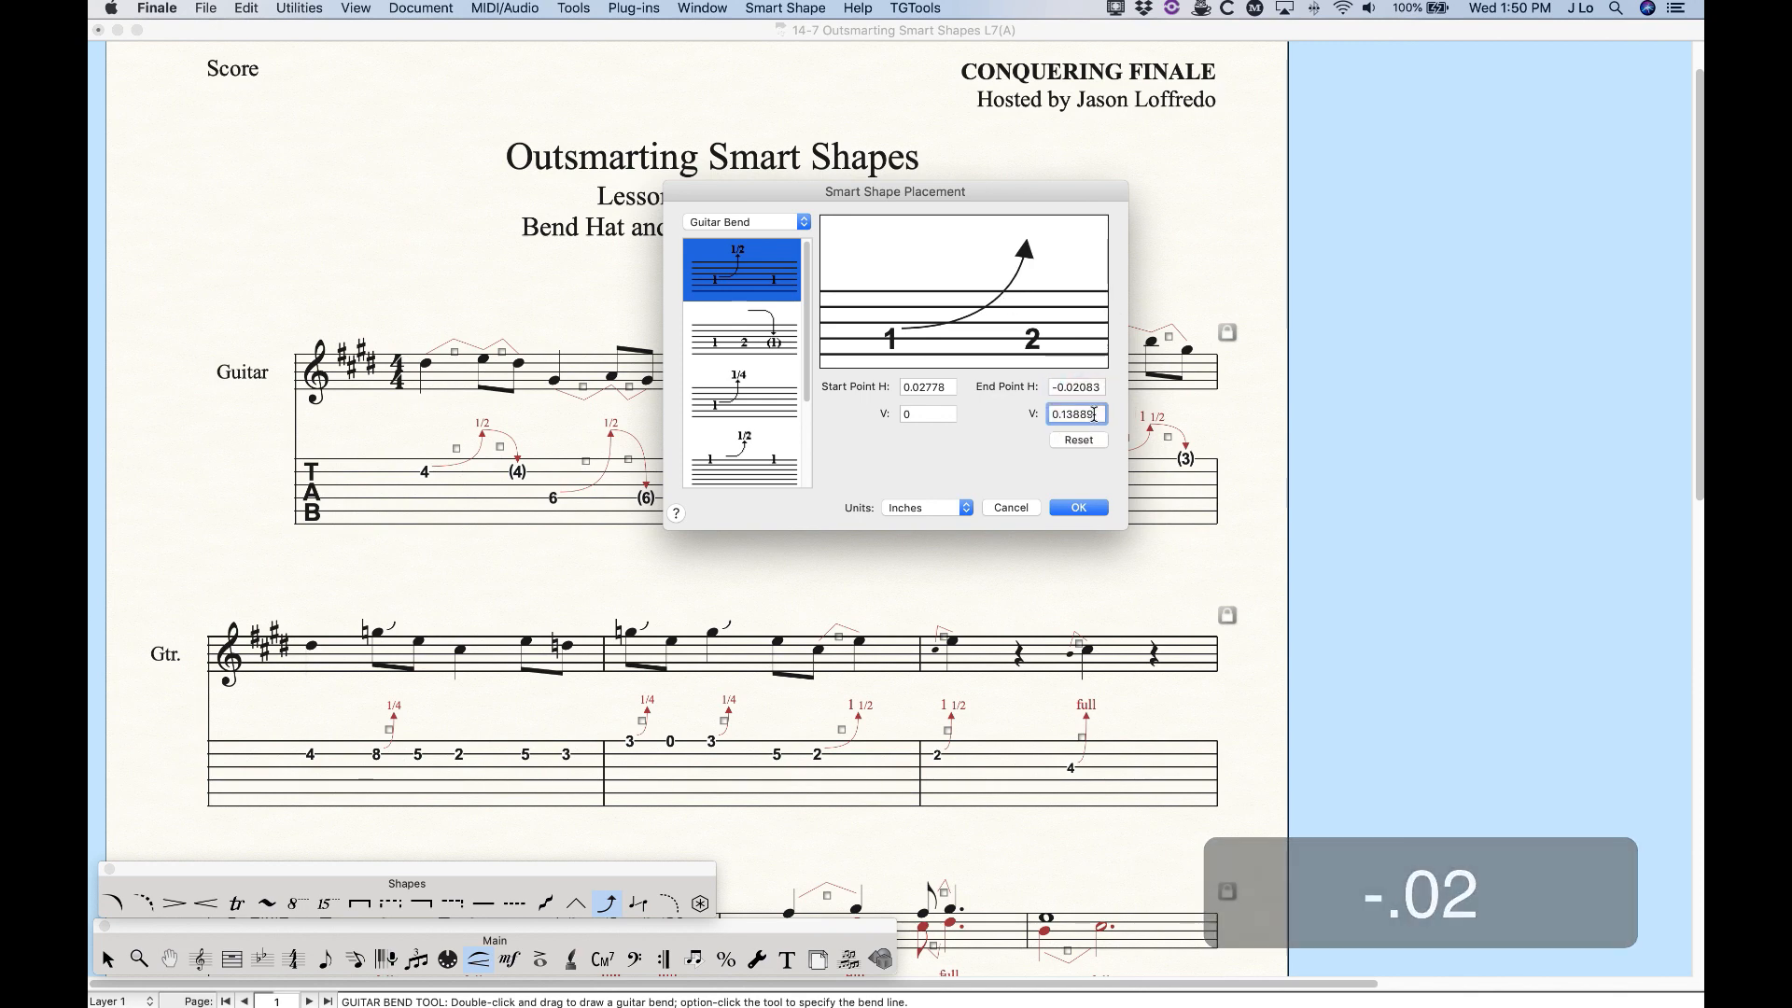
Set the first half-step bend's horizontal end point back to 0 inches
left_click(1100, 387)
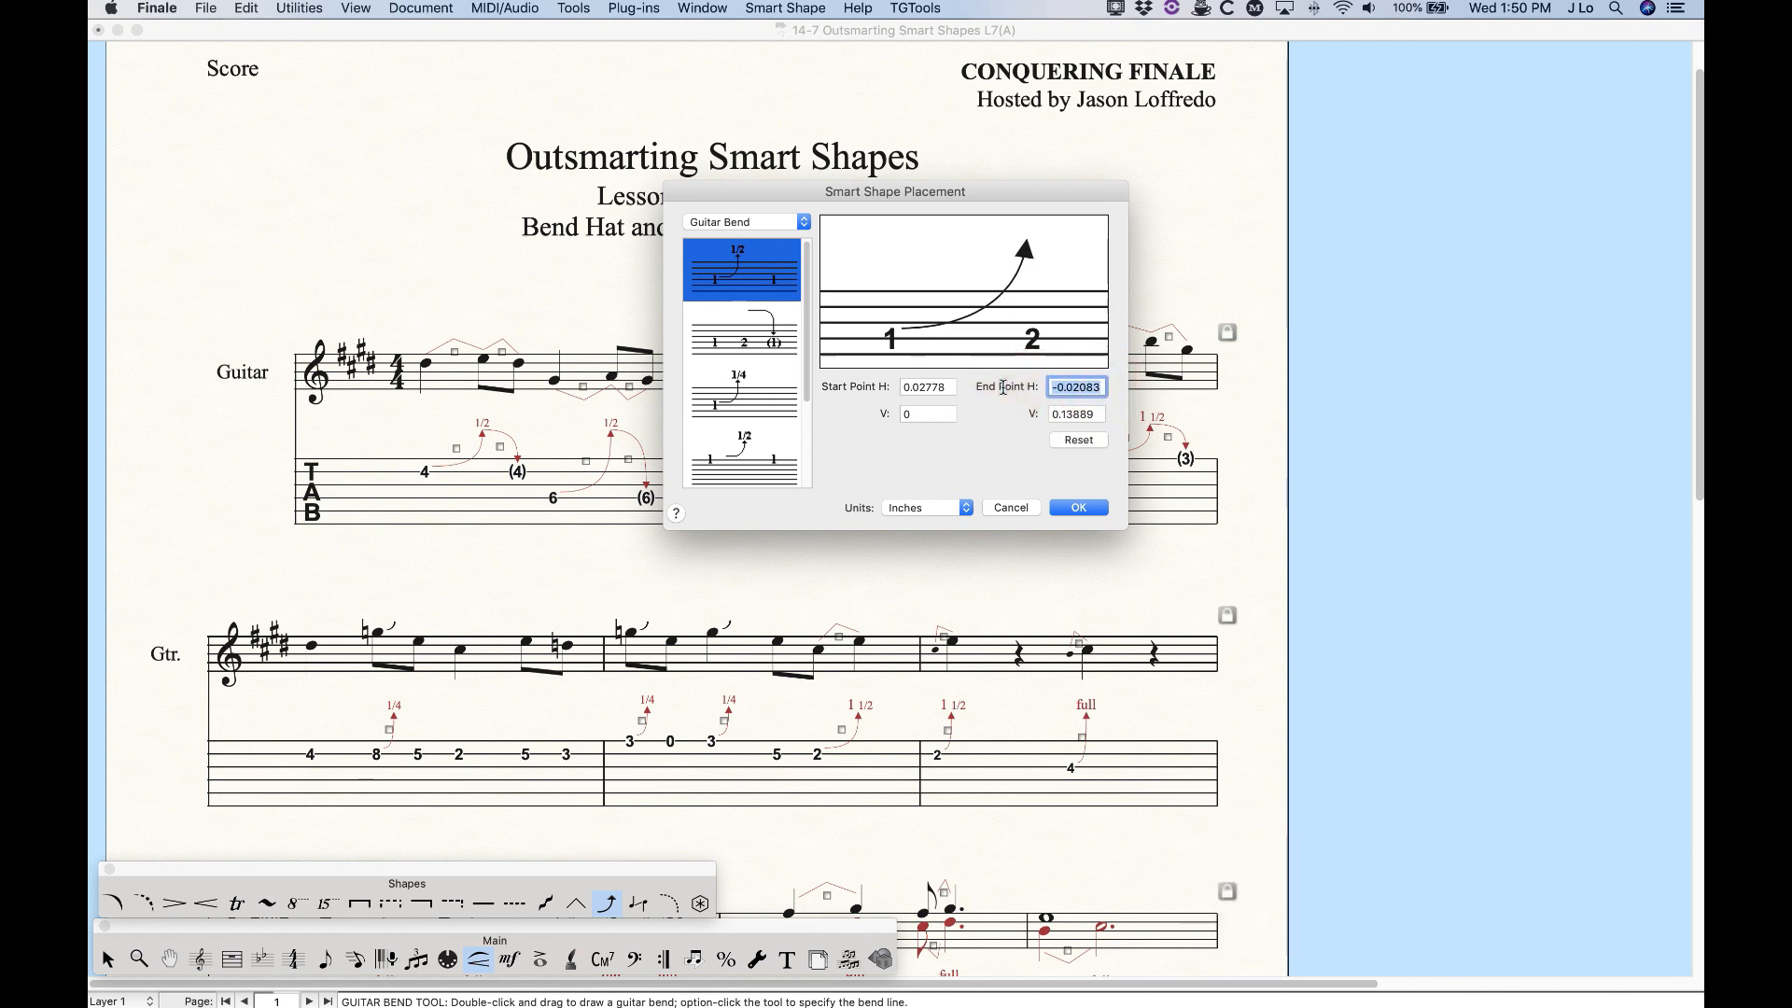
type("0")
left_click(1082, 415)
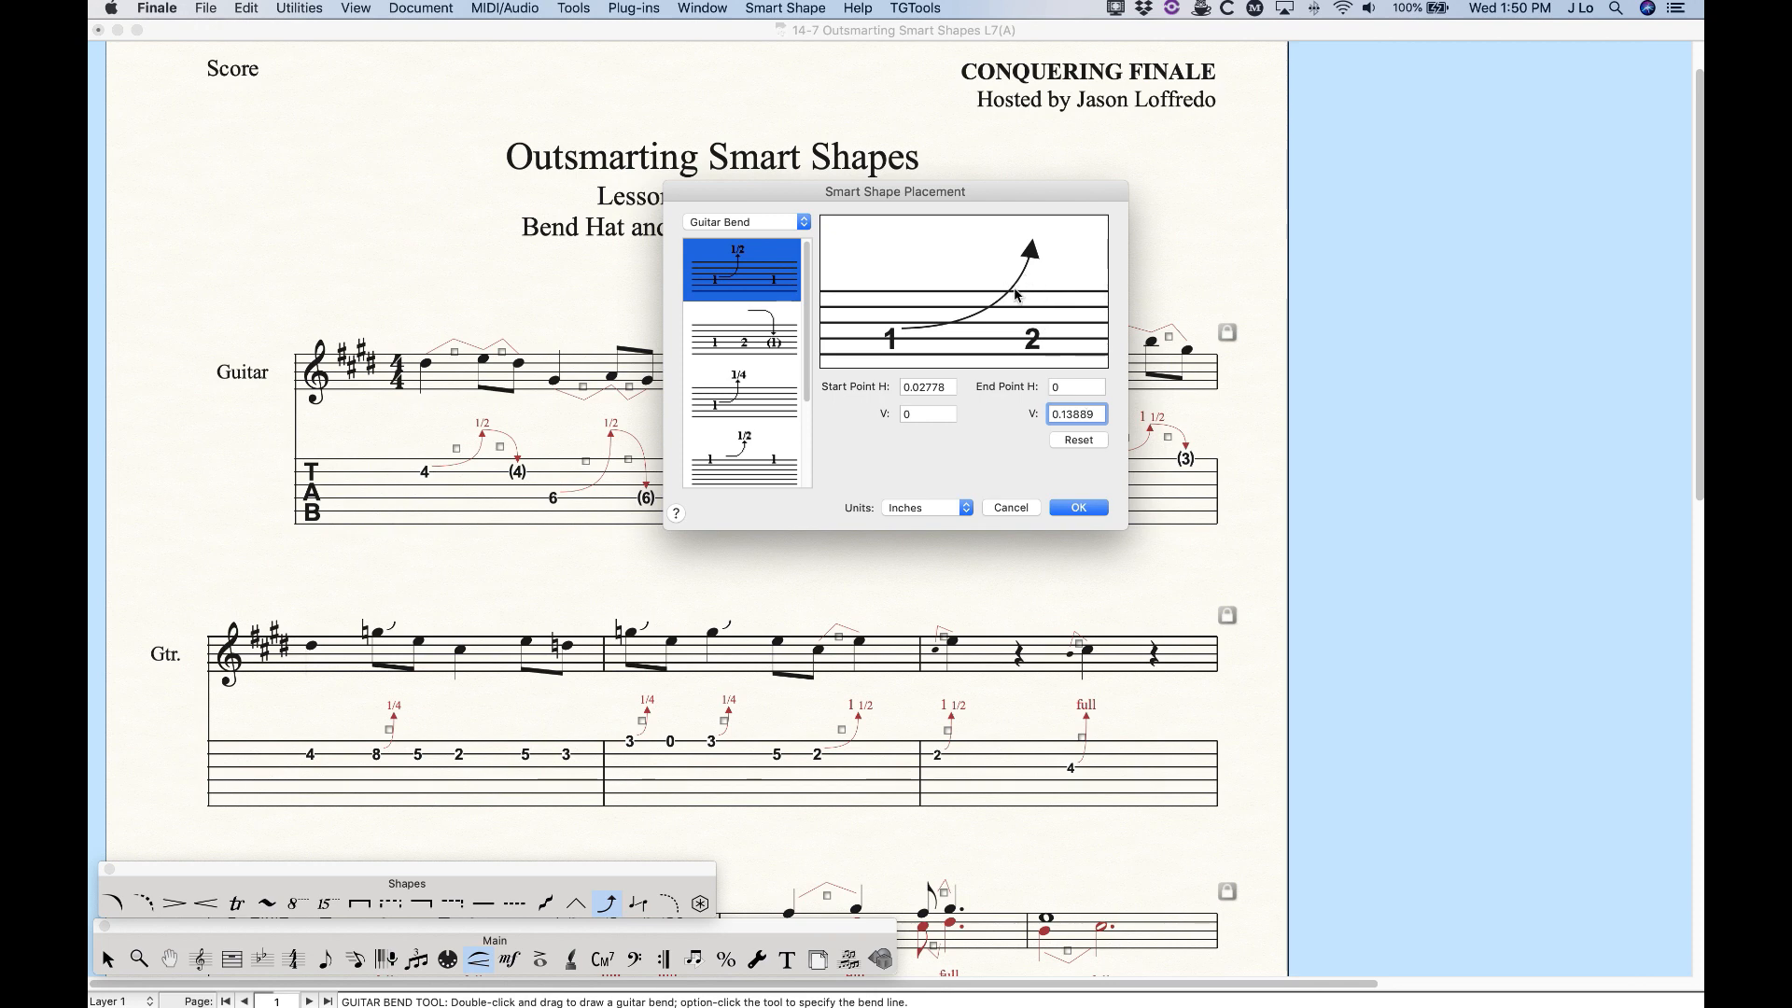
Try a vertical end point of 0 inches for the first half-step bend, and reset its placement to the defaults
left_click_drag(1097, 414, 1004, 403)
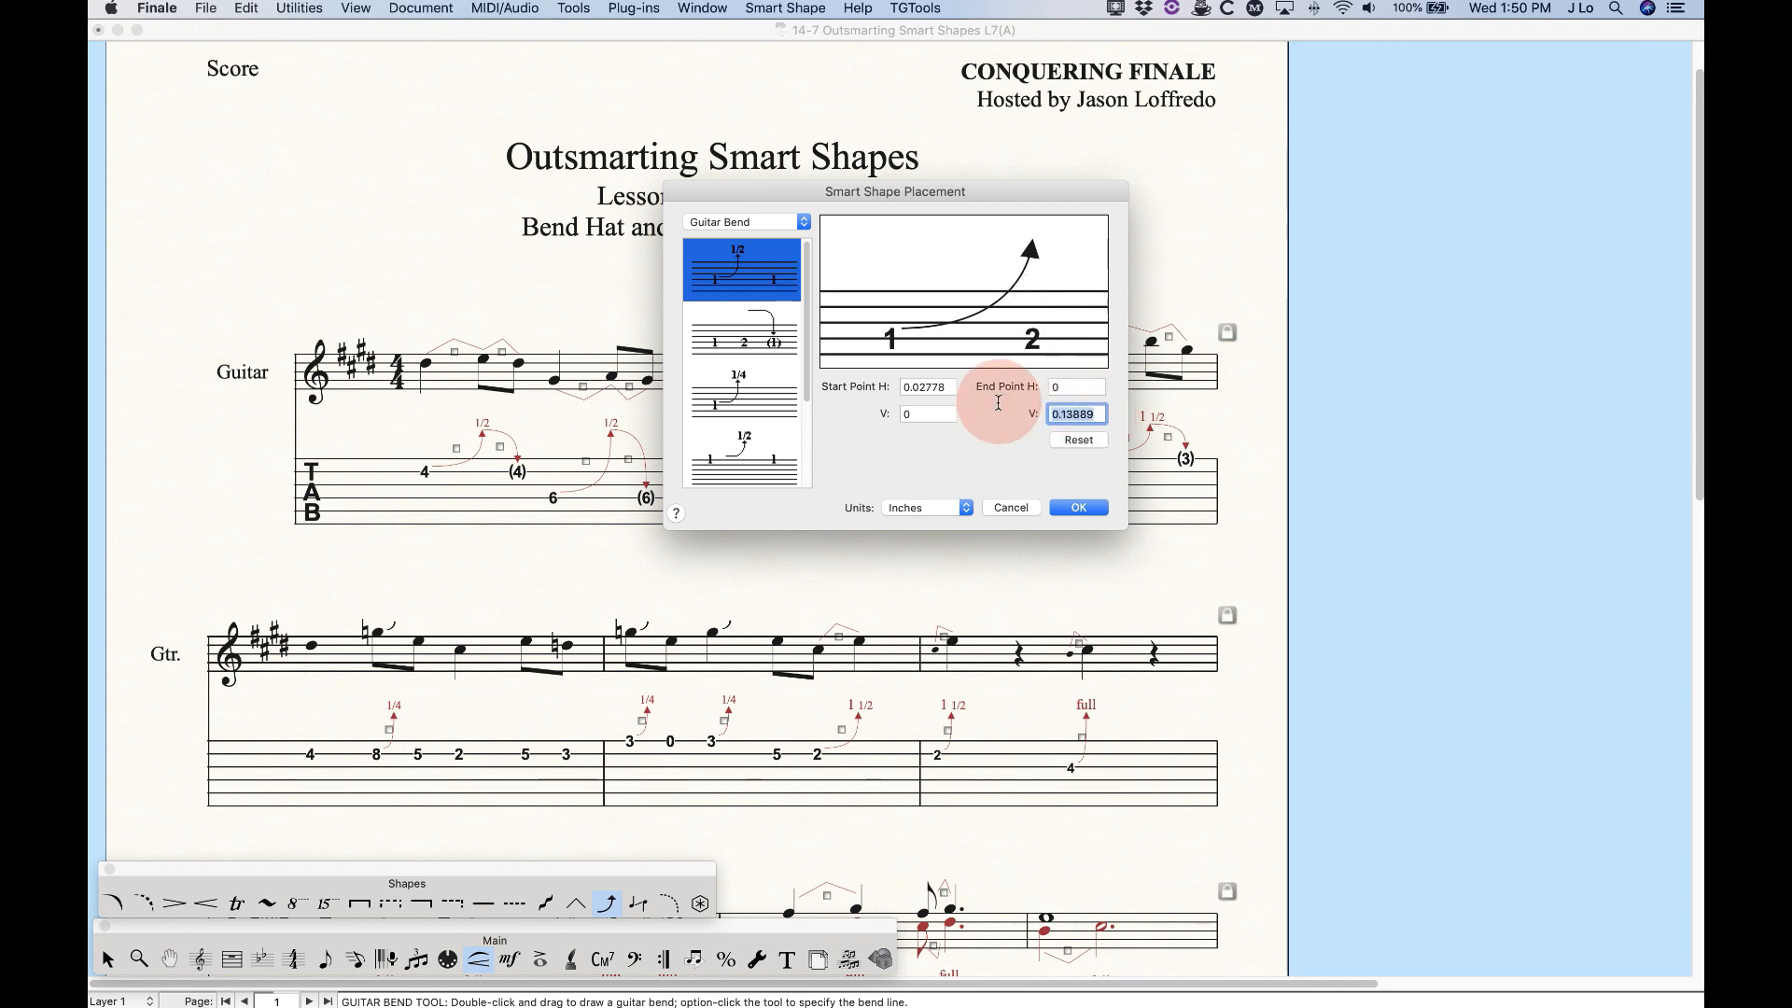
type("0")
left_click(1072, 386)
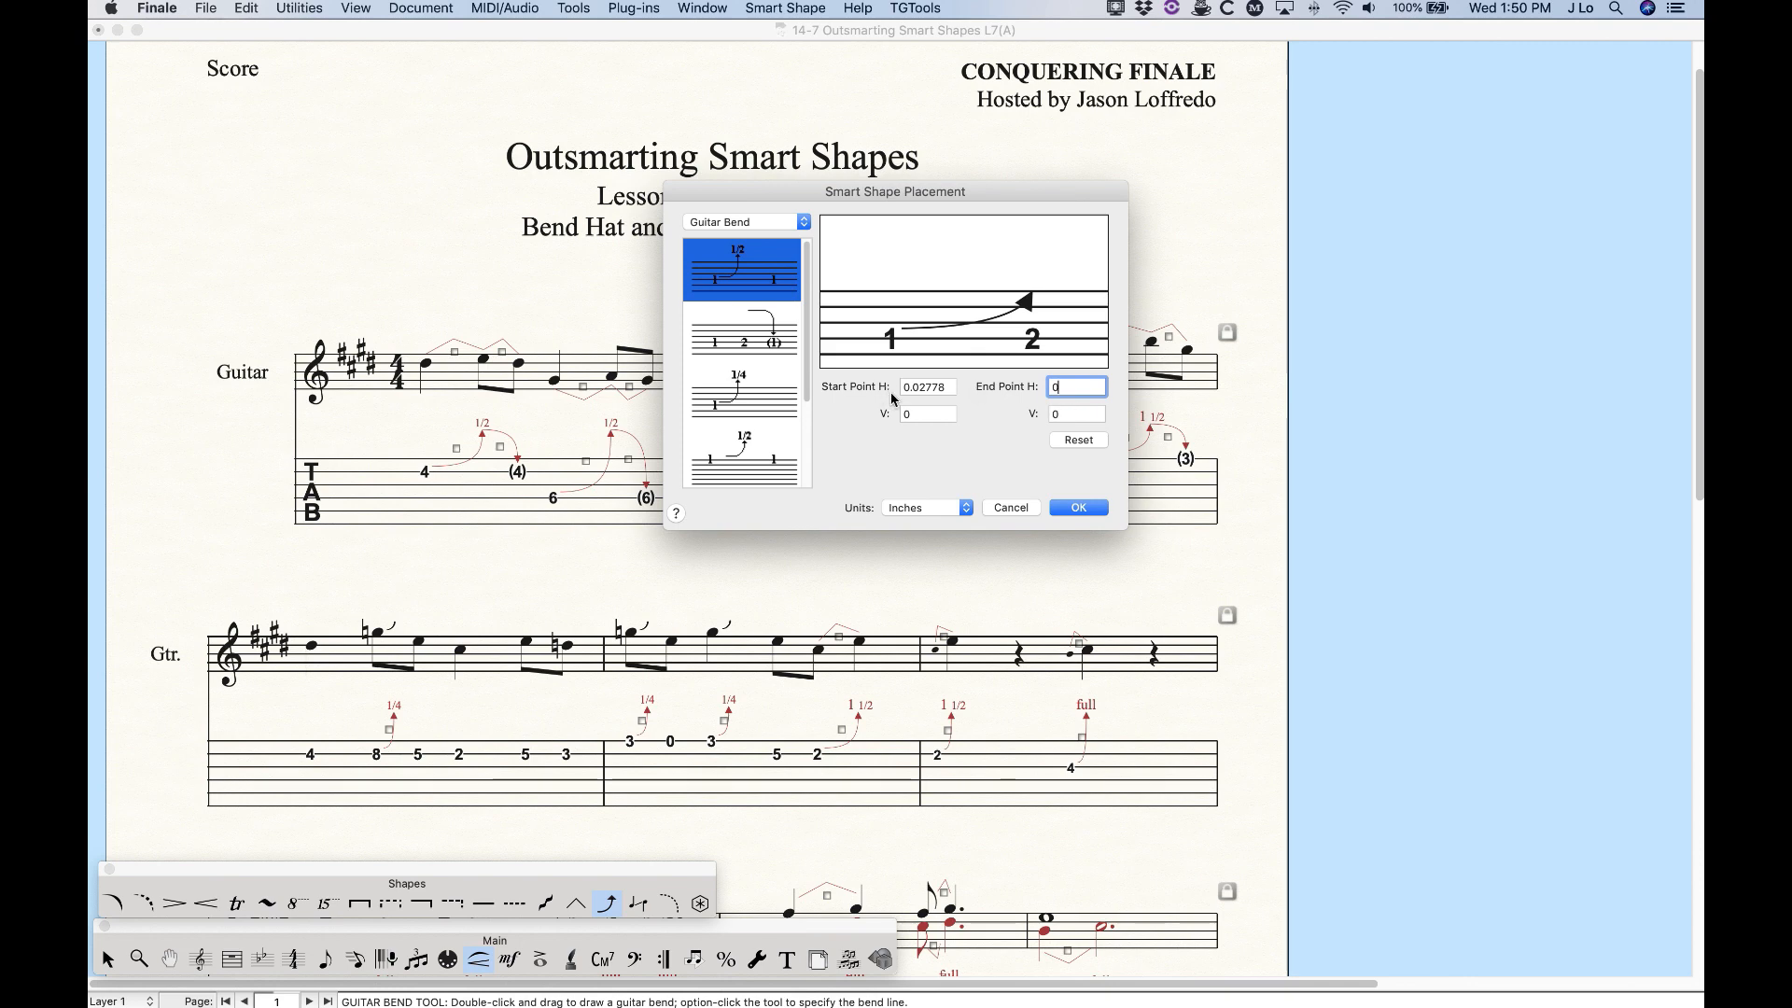
left_click(1078, 440)
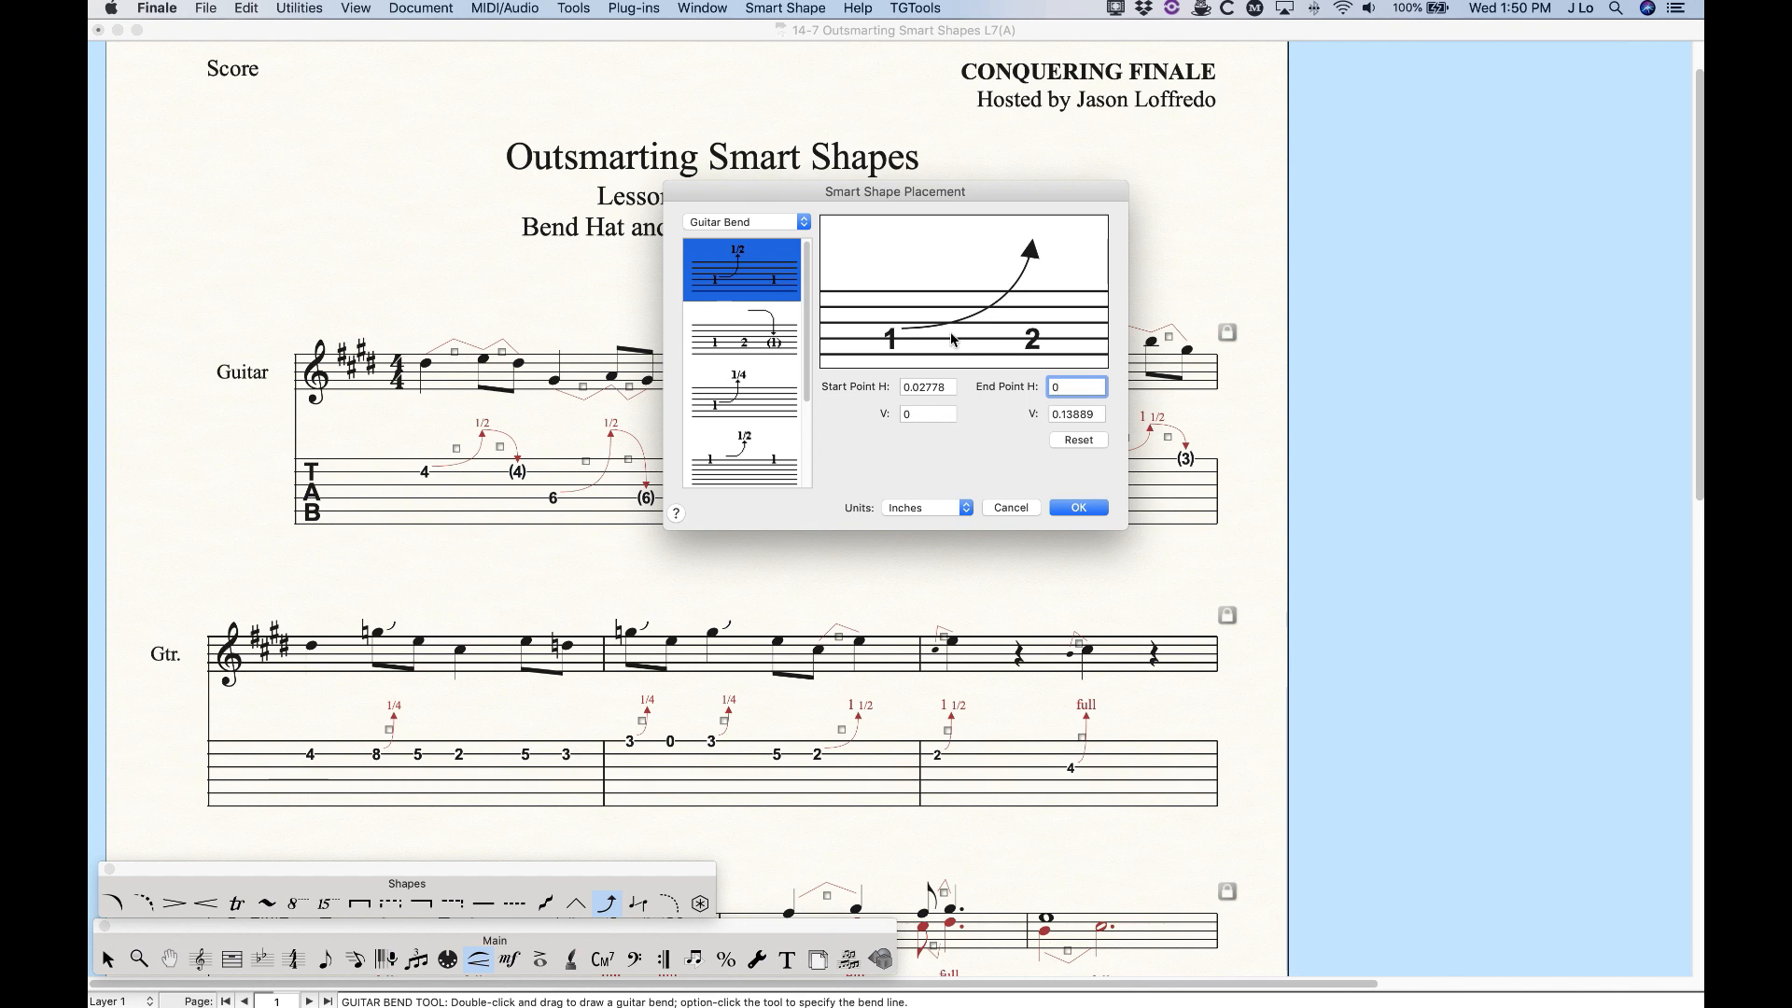
Try a vertical start point of 0 inches for the first release bend type, and reset its placement to the defaults
left_click(769, 341)
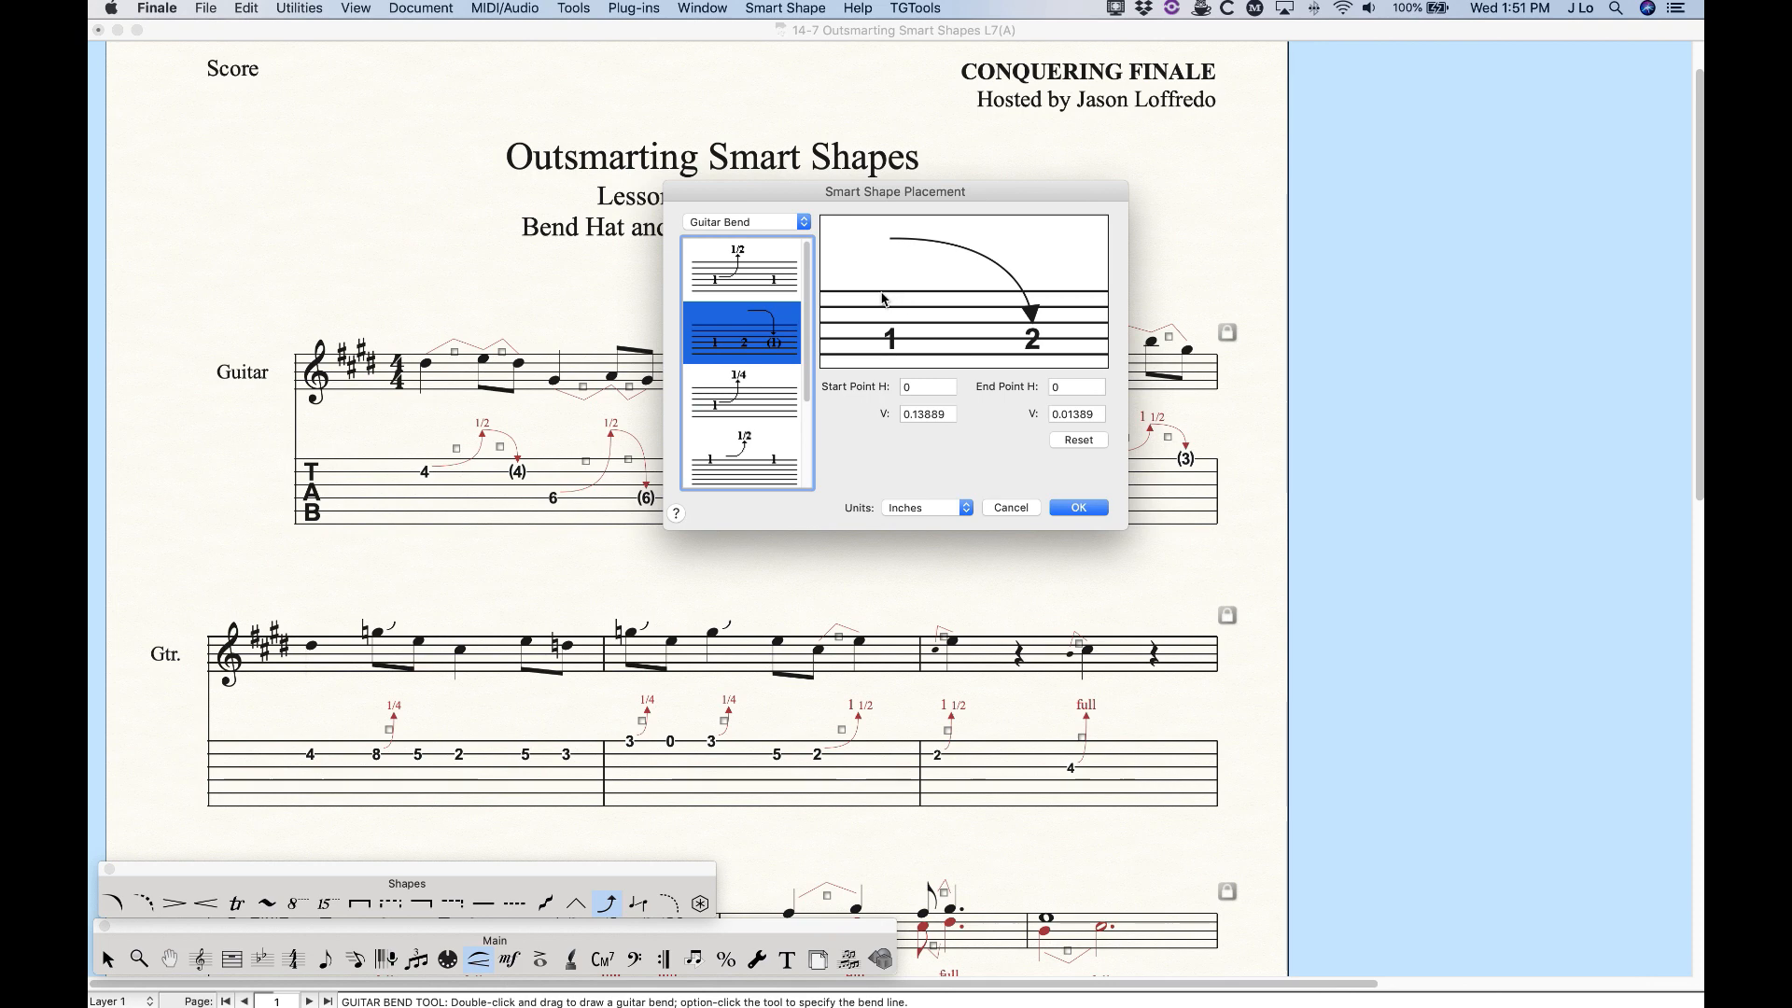
double_click(933, 413)
type("0")
key("Tab")
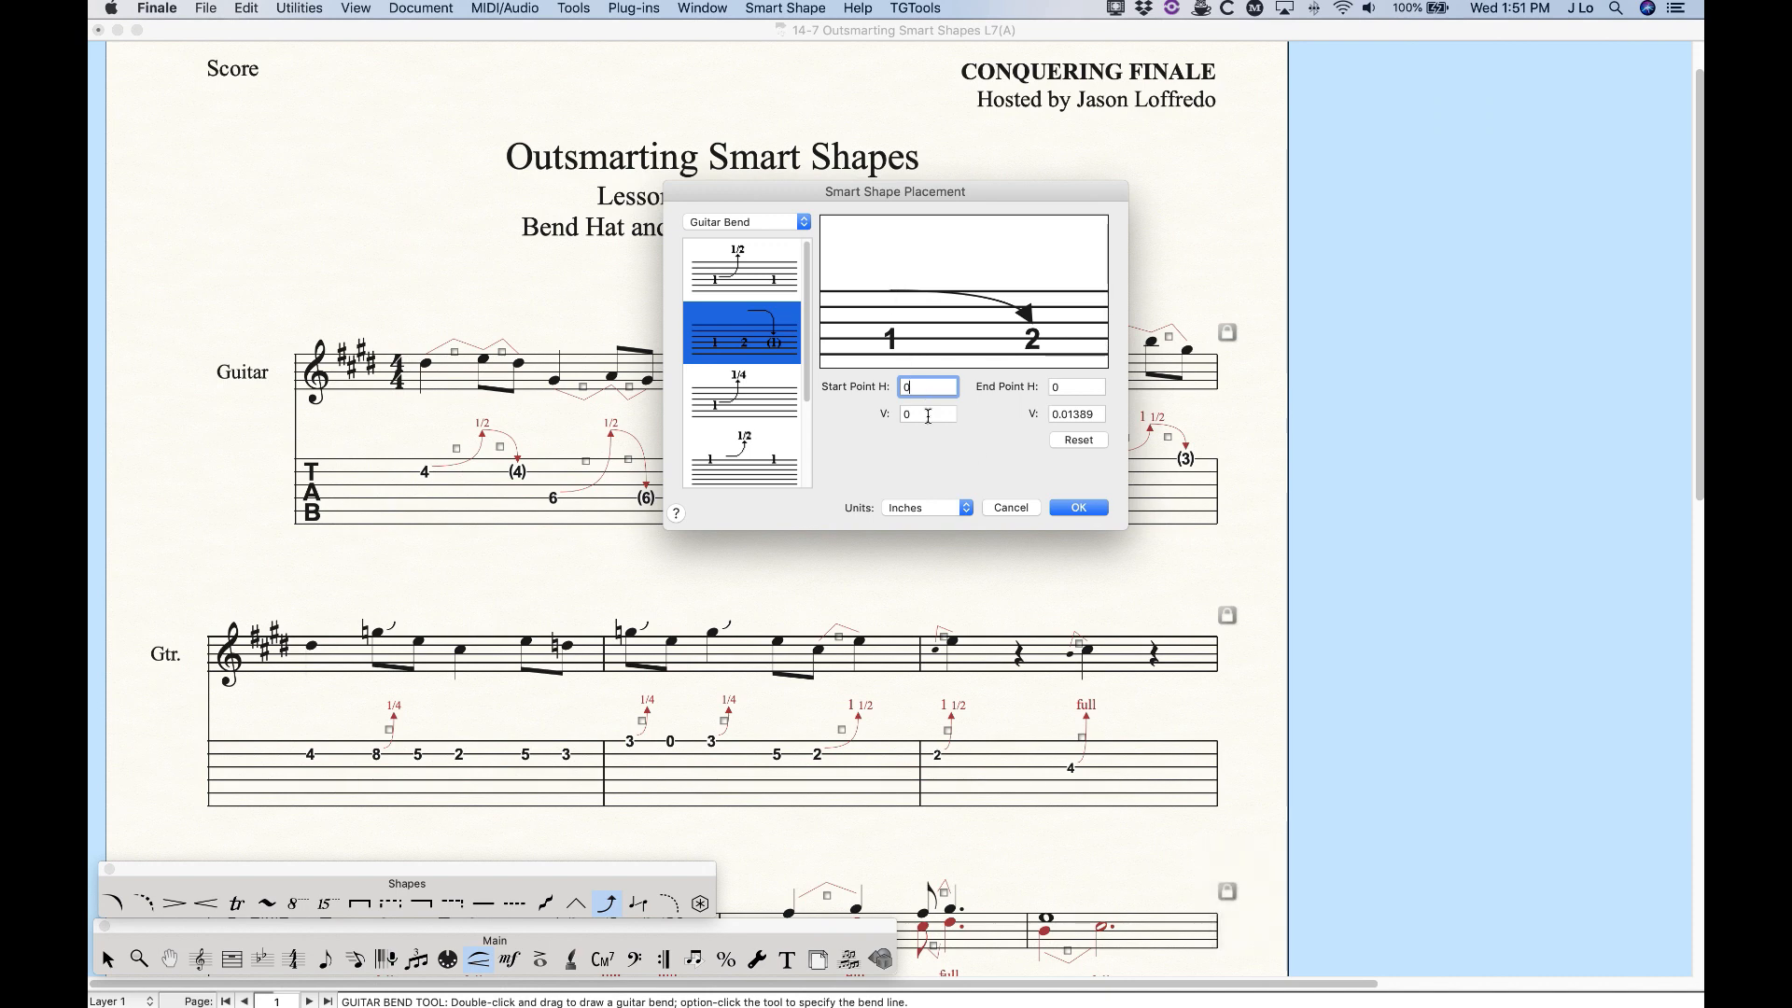
left_click(1076, 440)
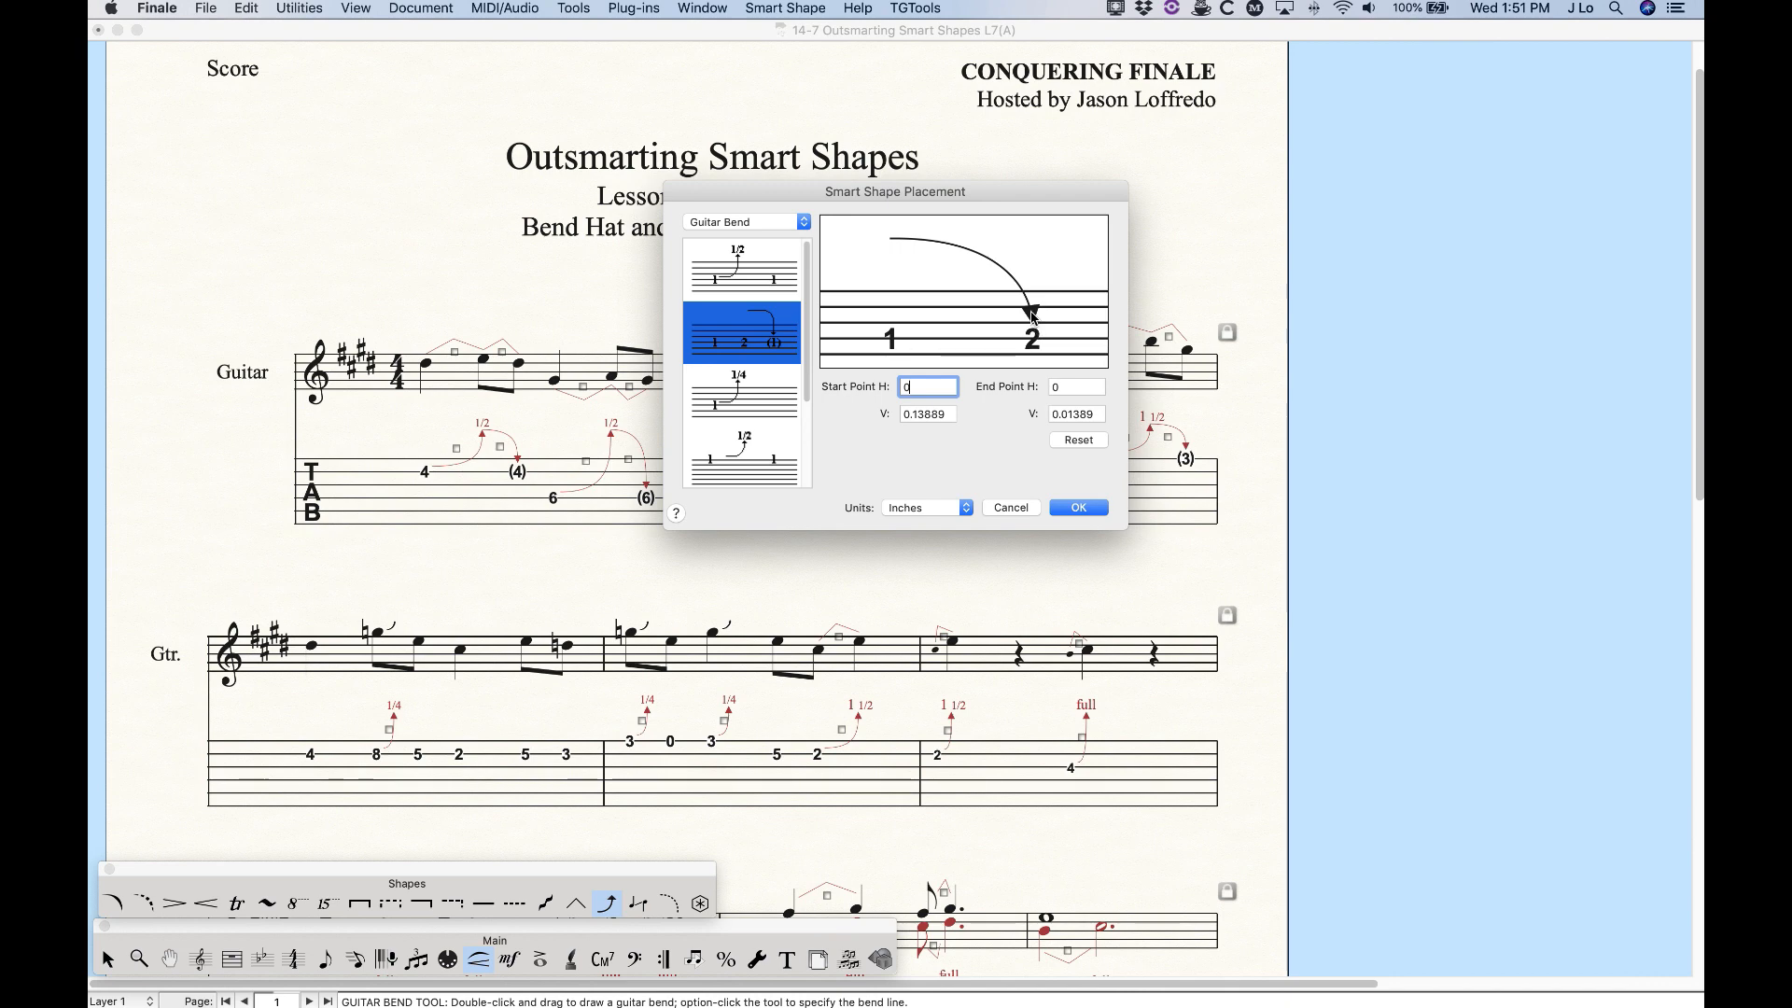
Try a vertical end point of 0 inches for the first release bend type, and reset its placement to the defaults
double_click(1097, 414)
type("0")
left_click(1079, 387)
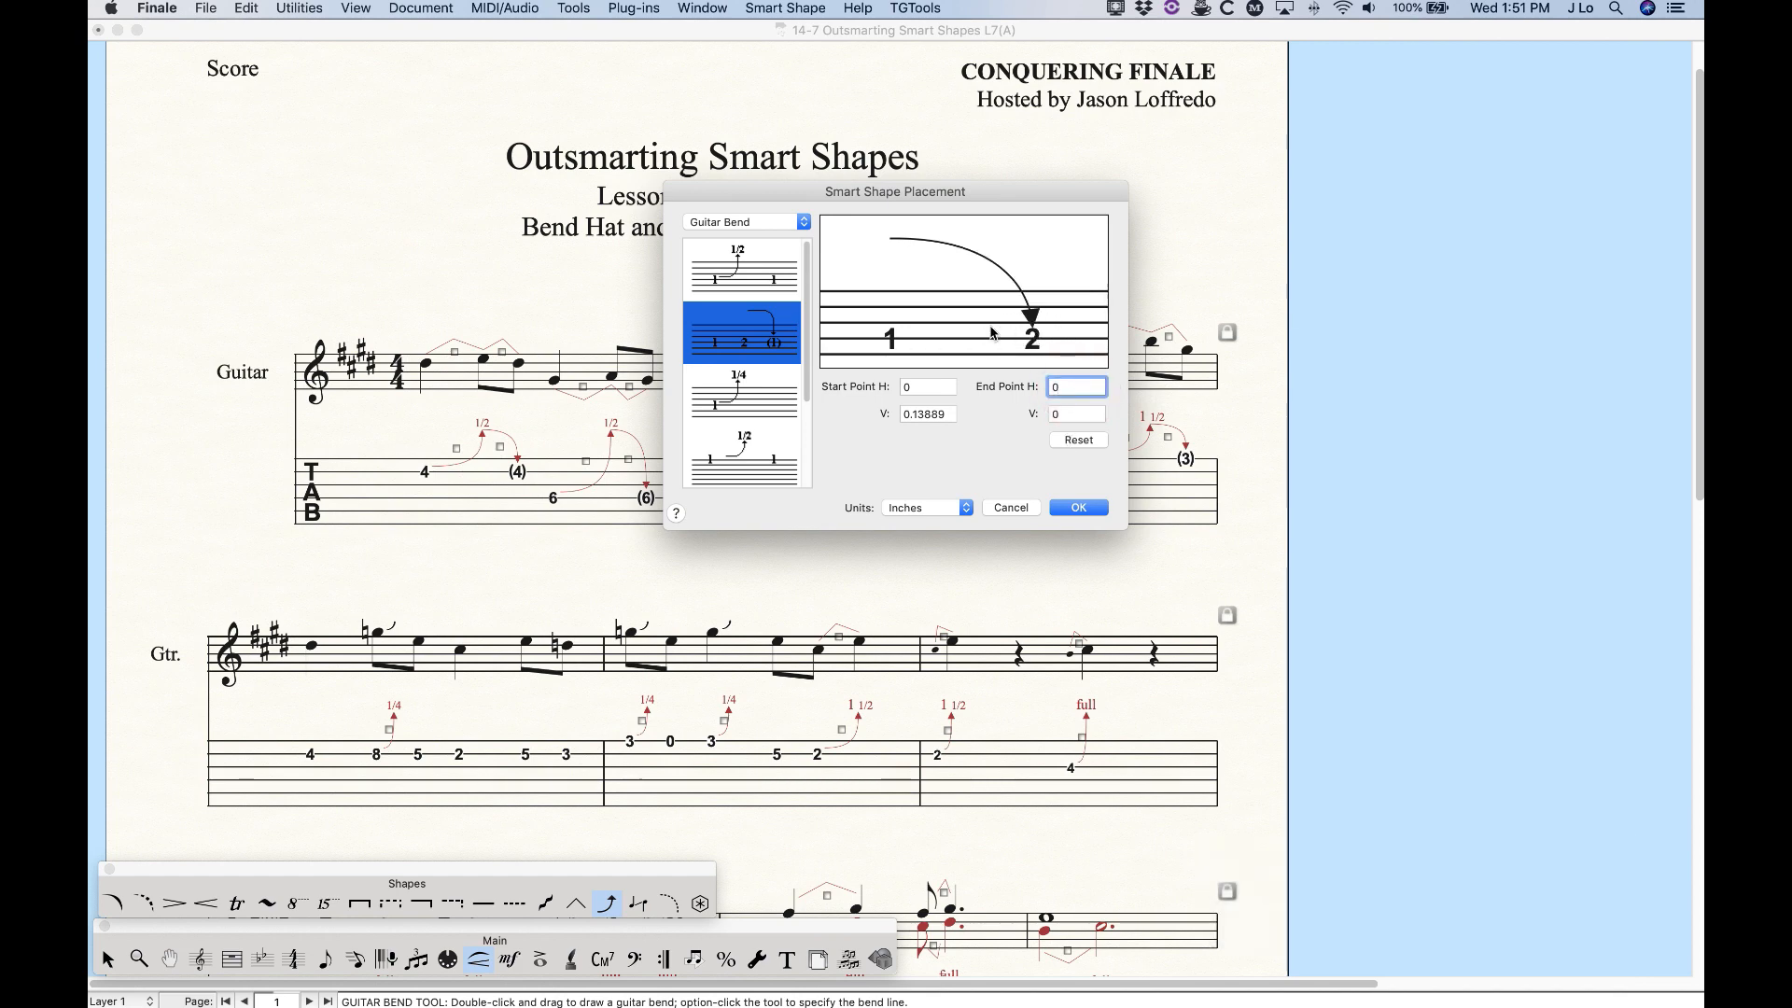
left_click(1079, 441)
Compare the two quarter-step bend placements, for lower strings and the top string, and return to the lower-string one
left_click(744, 391)
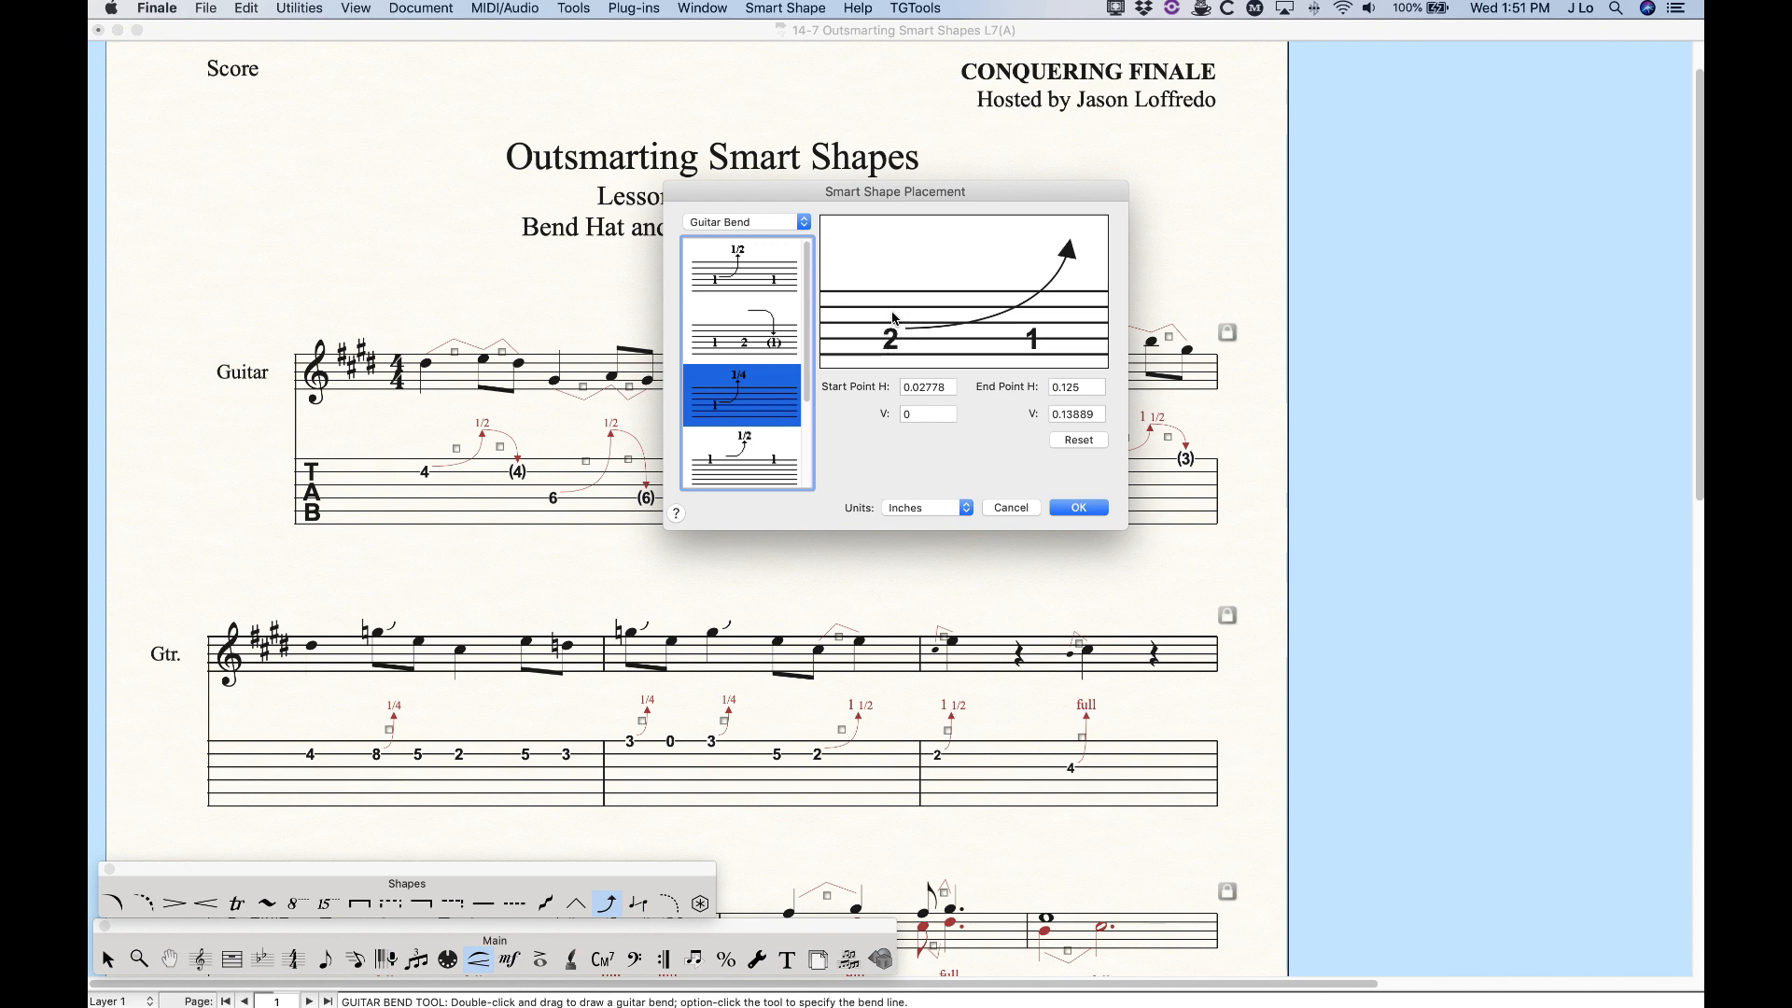
scroll(775, 353, "down", 2)
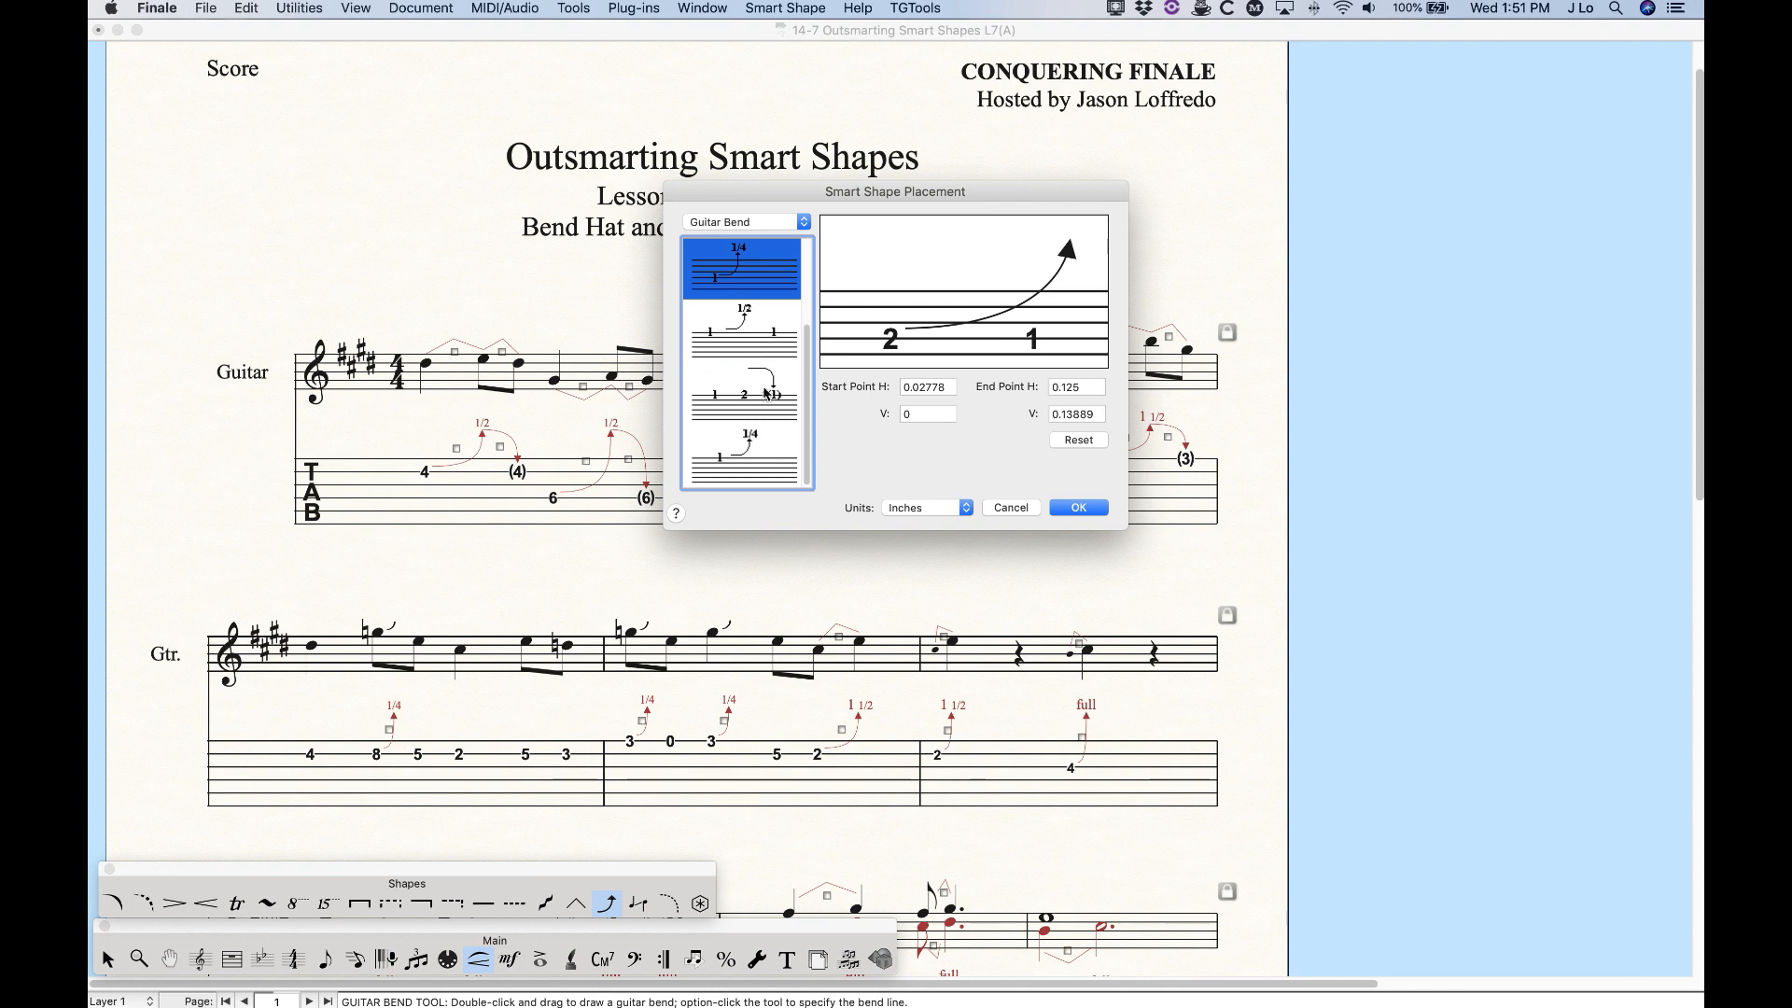
left_click(749, 453)
scroll(752, 299, "up", 2)
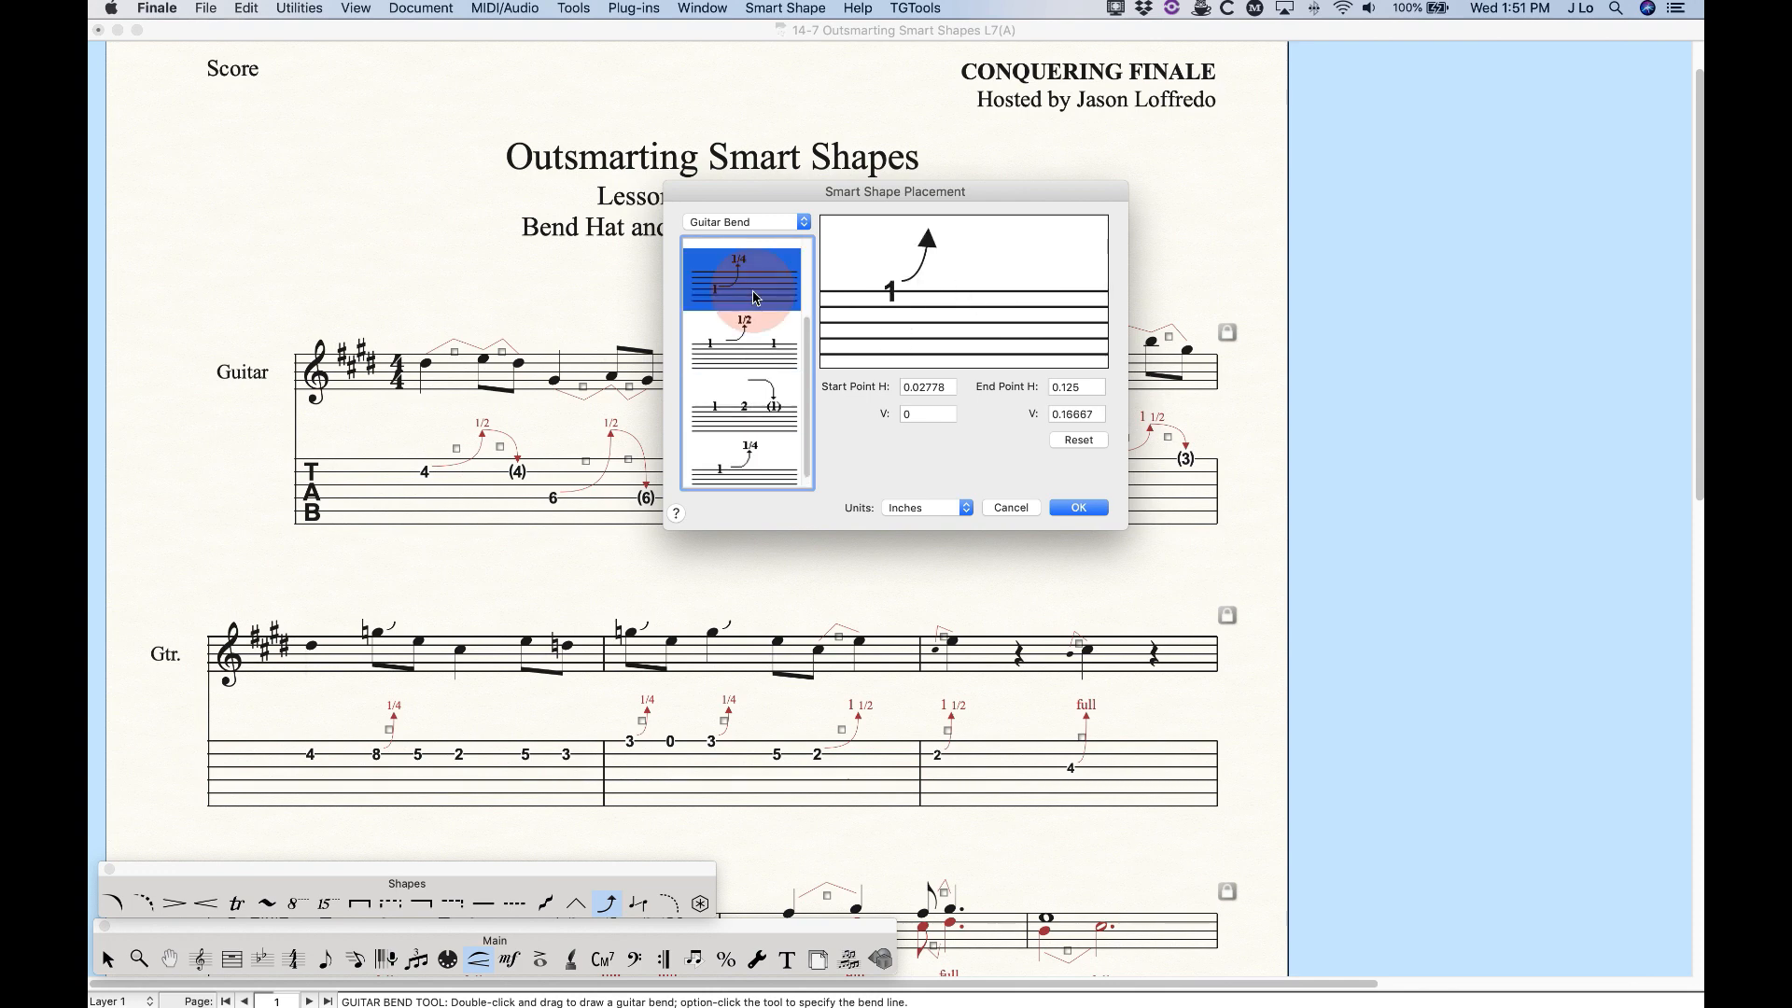
left_click(754, 301)
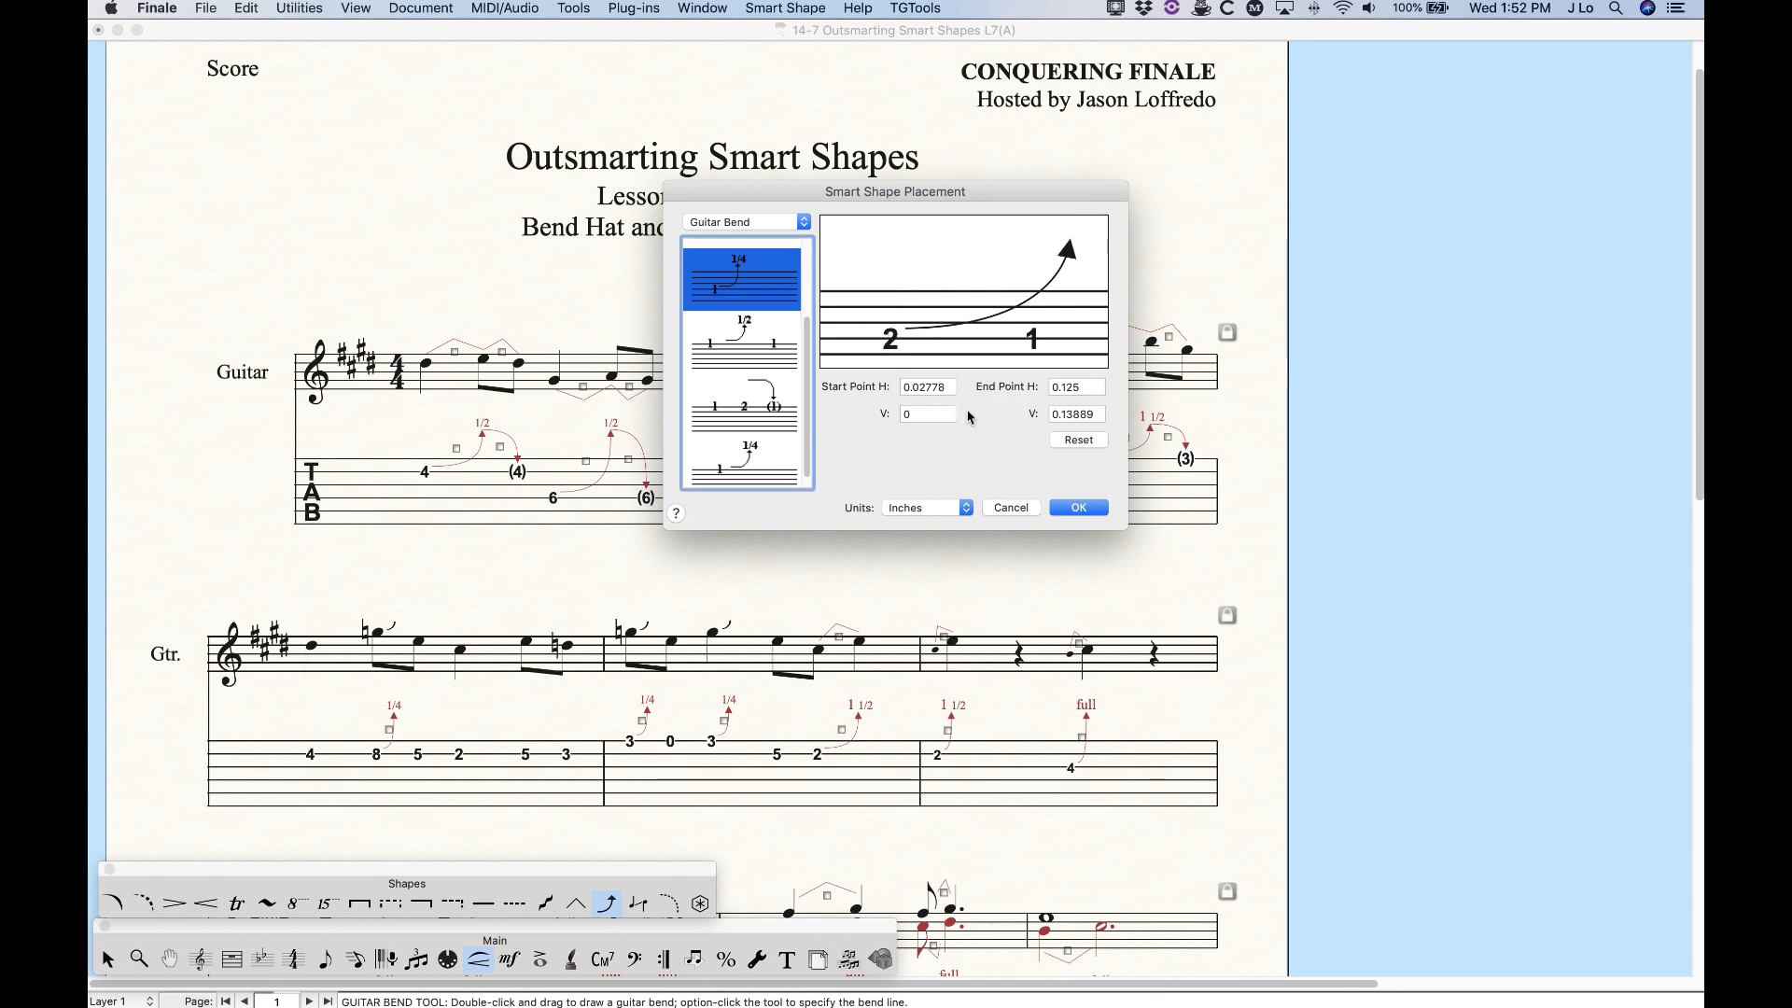
Set the lower-string quarter-step bend's horizontal start point to 0 inches, and display the top-string half-step bend's placement
double_click(947, 386)
type("0")
left_click(930, 413)
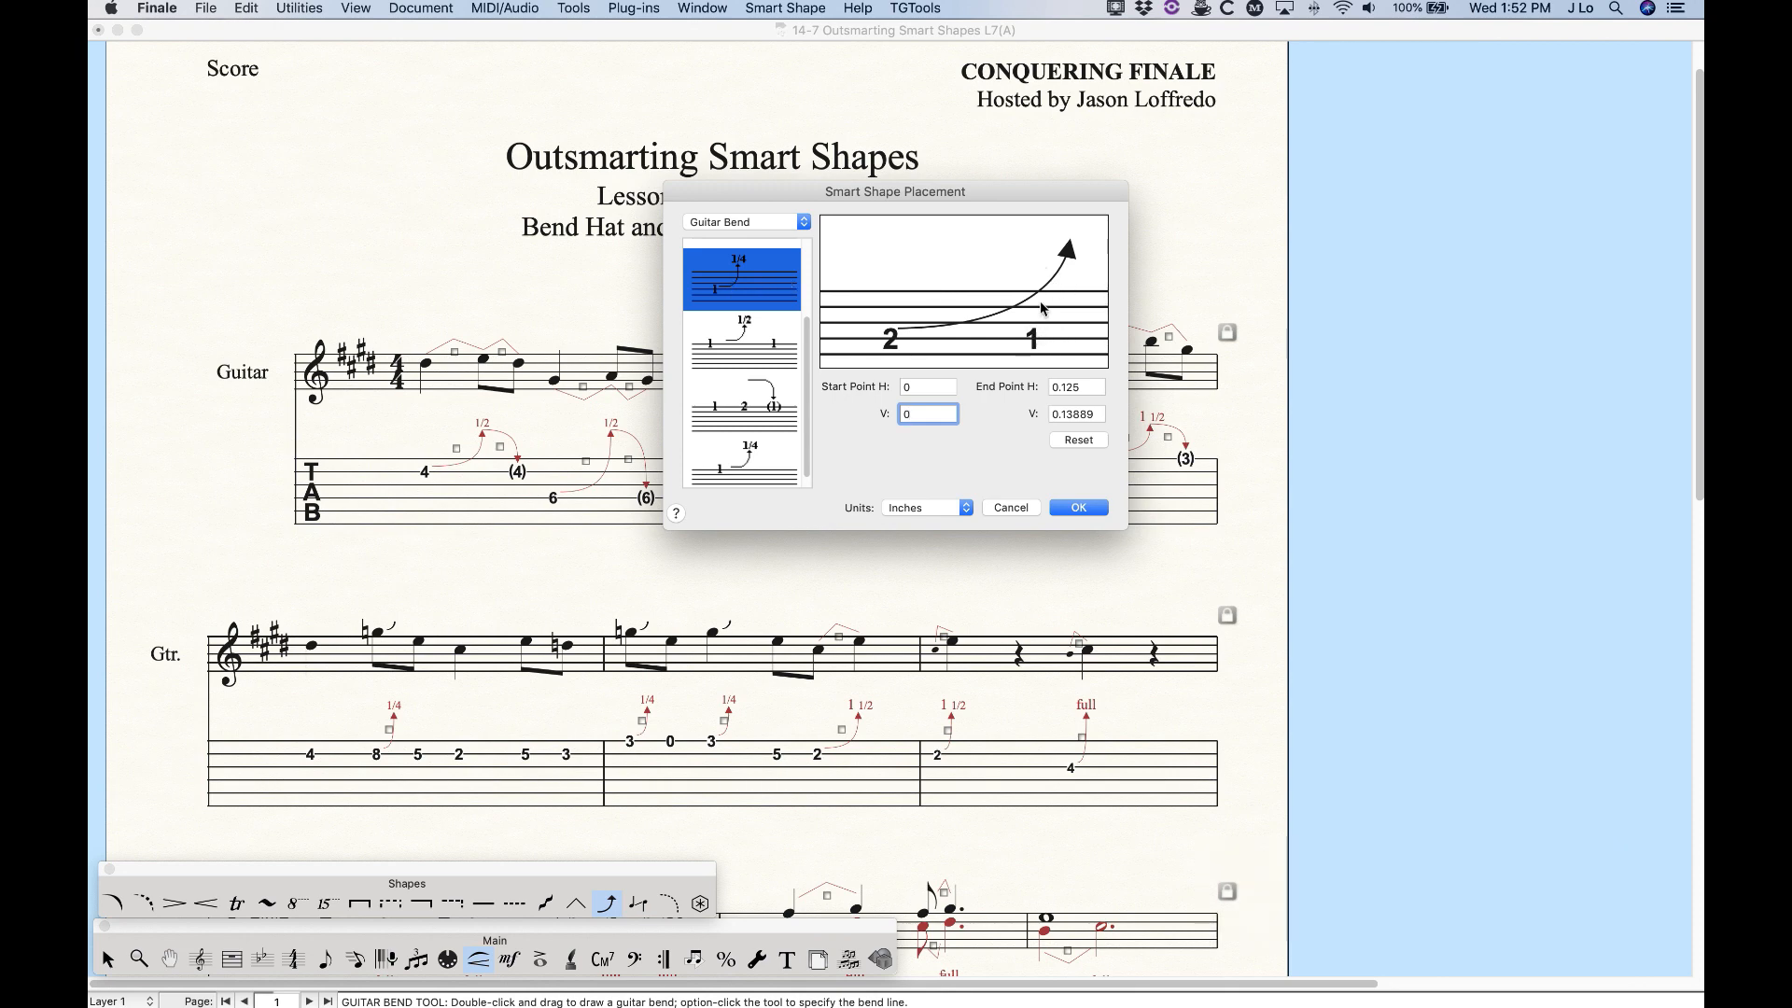
left_click(746, 342)
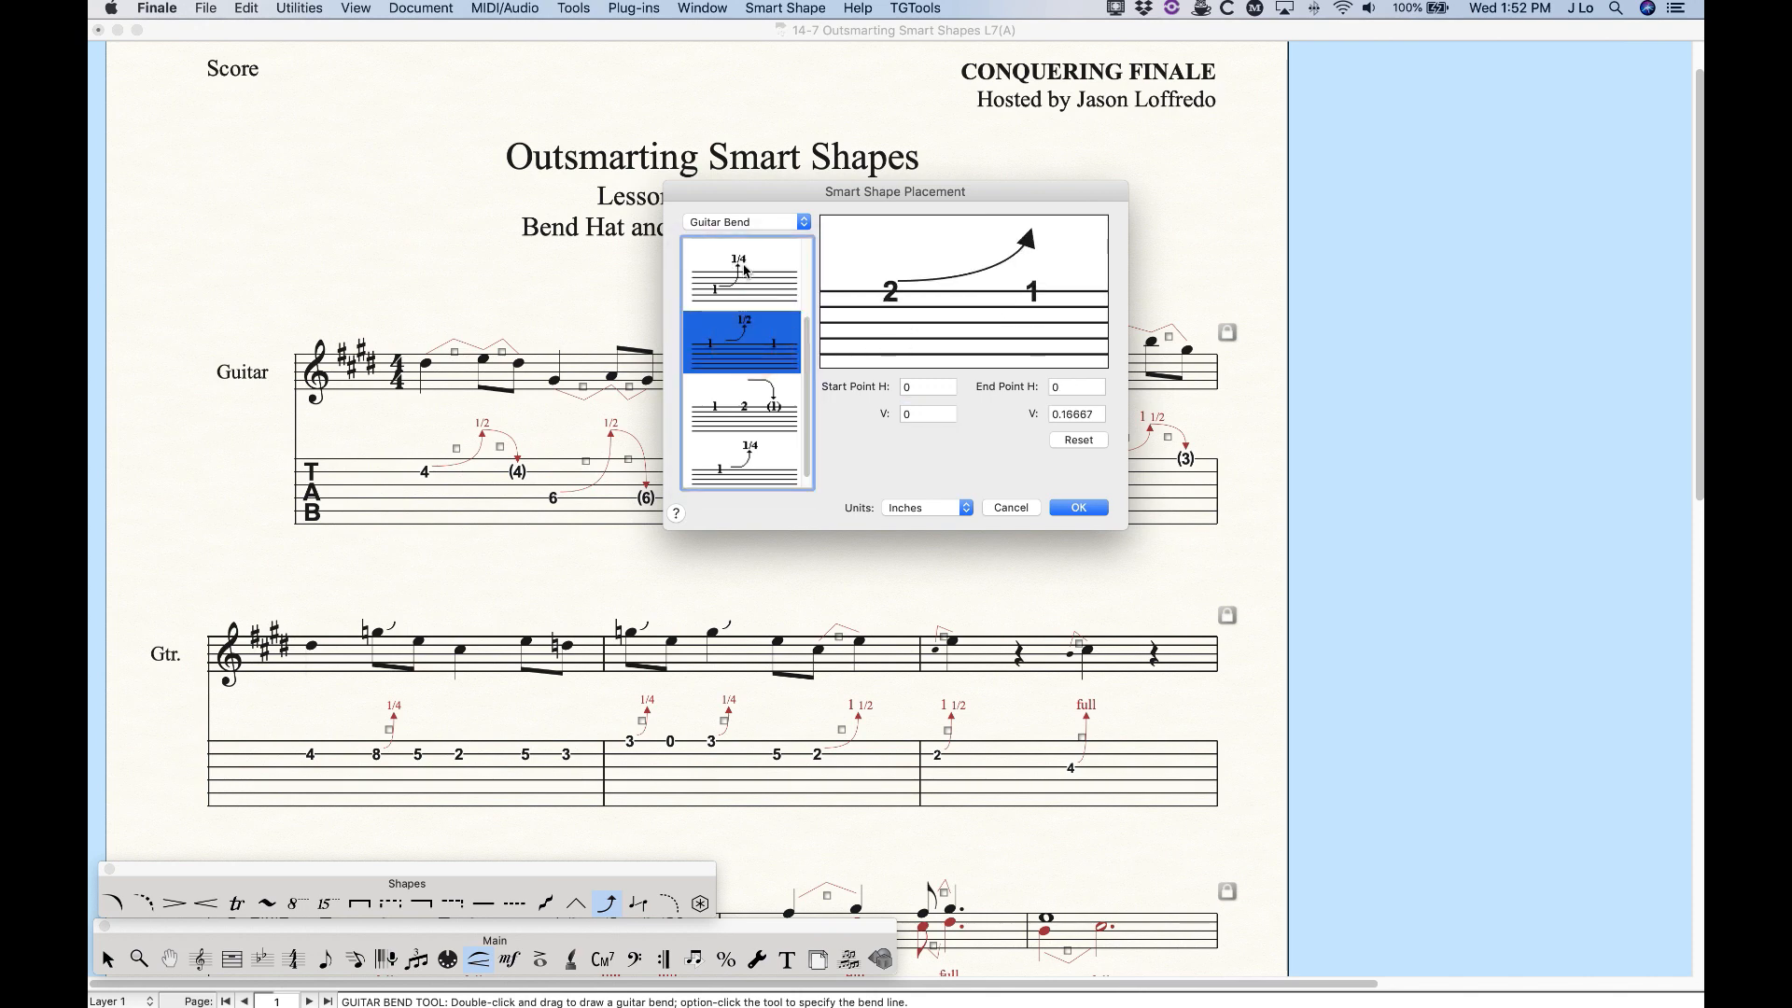
Reset the lower-string quarter-step bend's placement to the defaults, set its horizontal end point to 0 inches, and apply it to the score
left_click(771, 278)
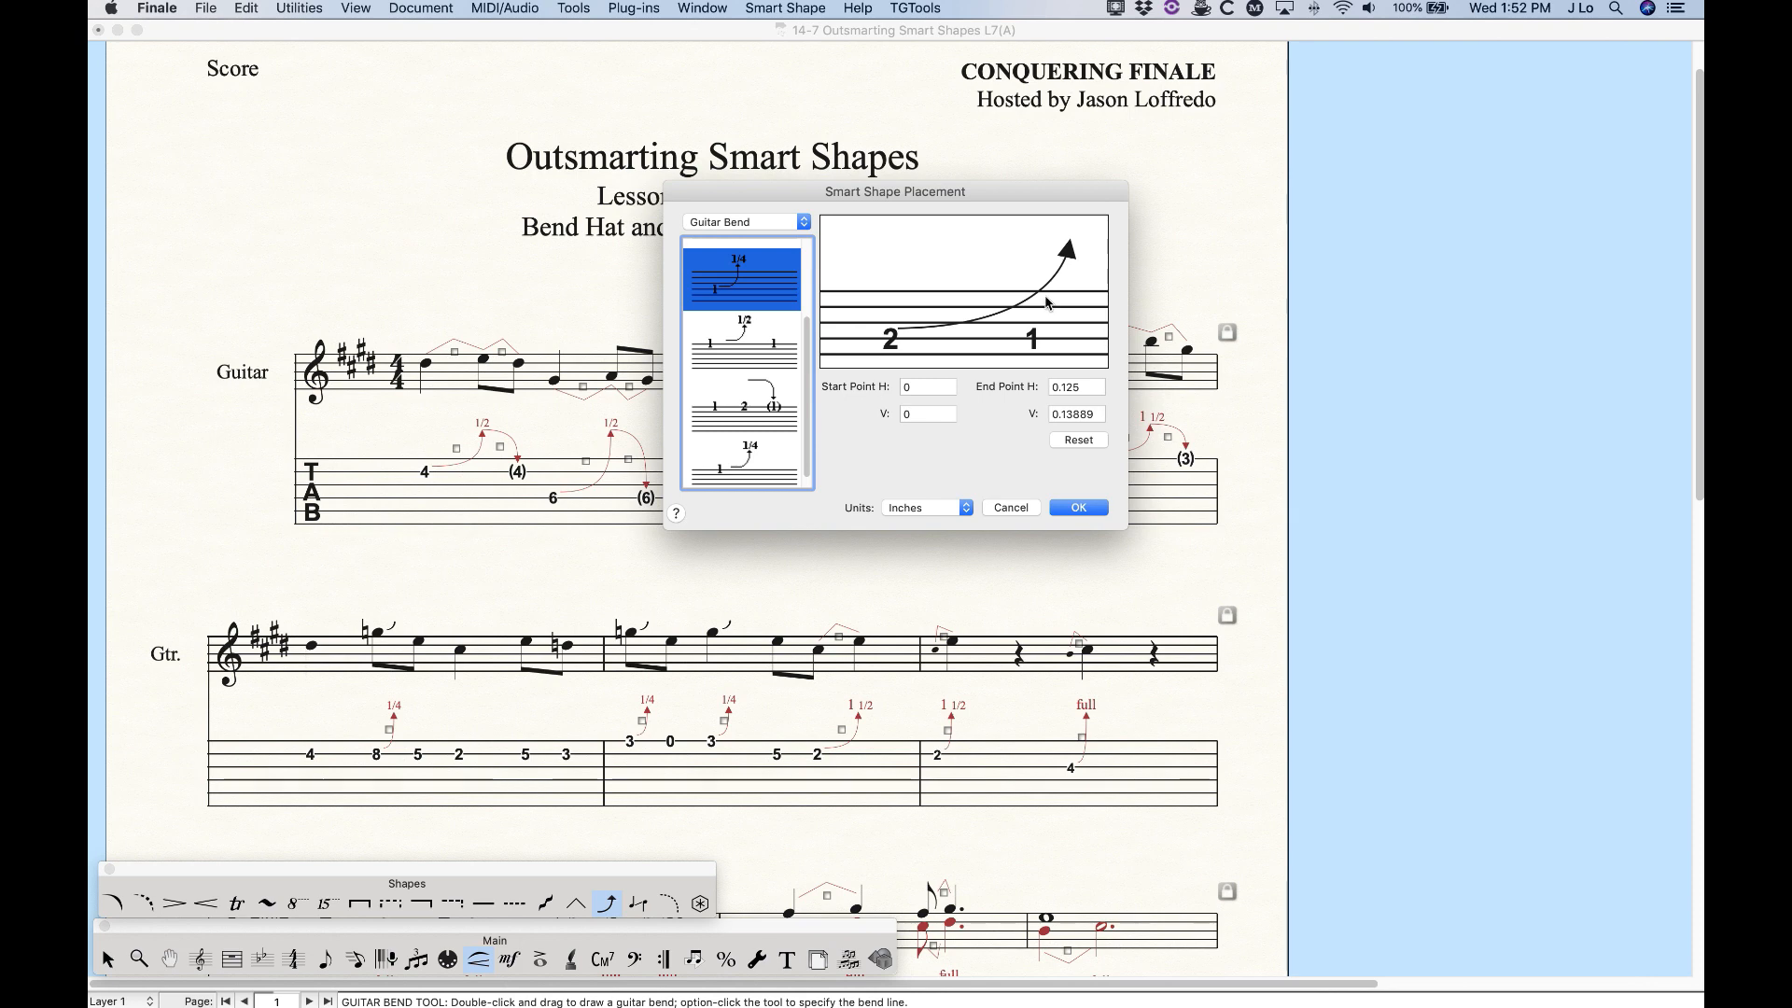
left_click(1080, 440)
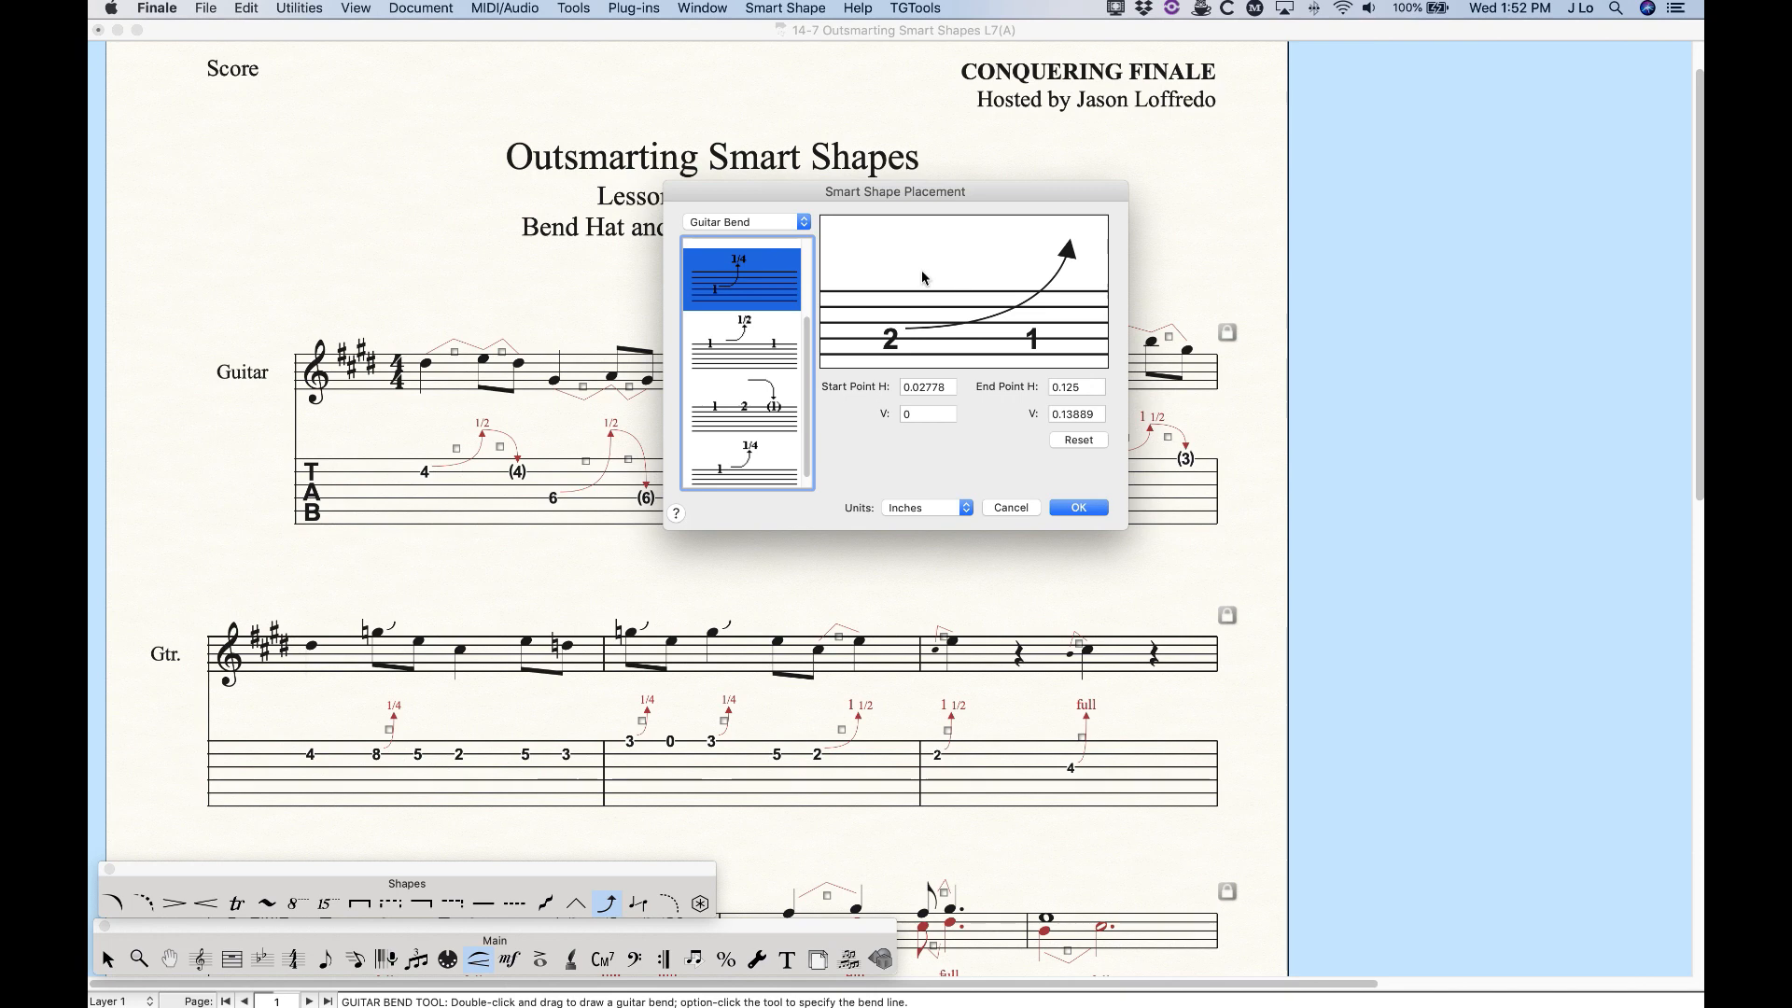
double_click(1088, 386)
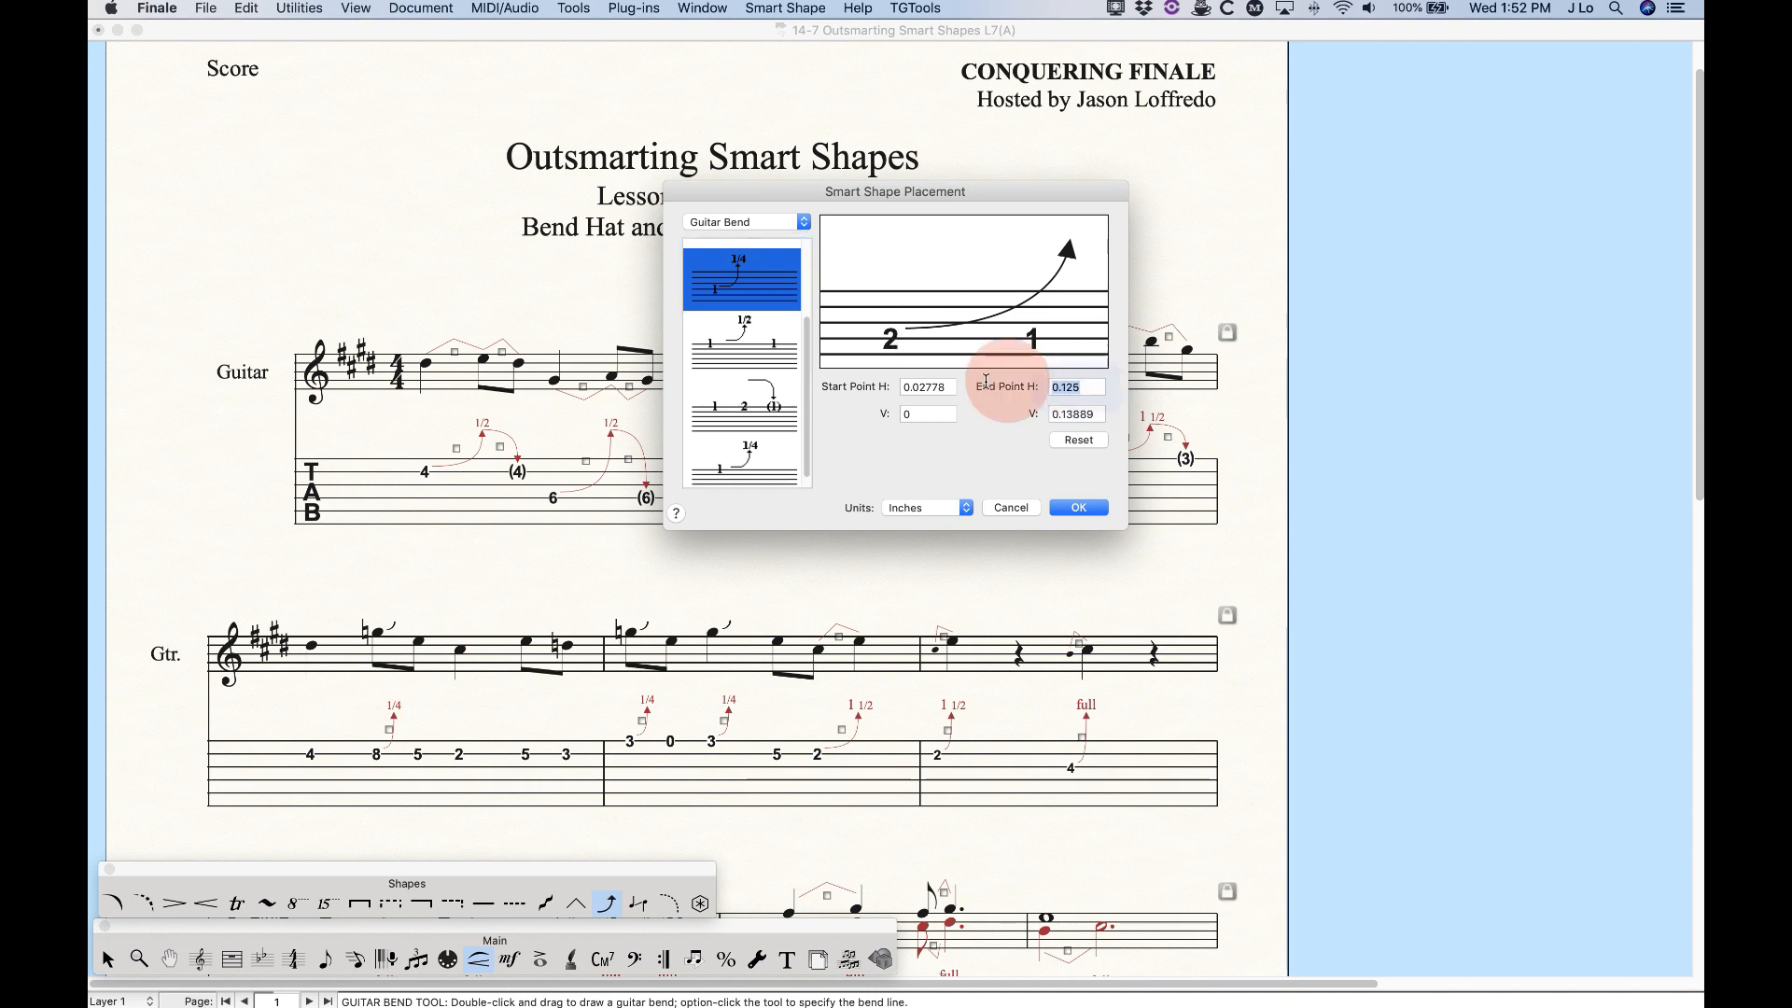
type("0")
left_click(1073, 413)
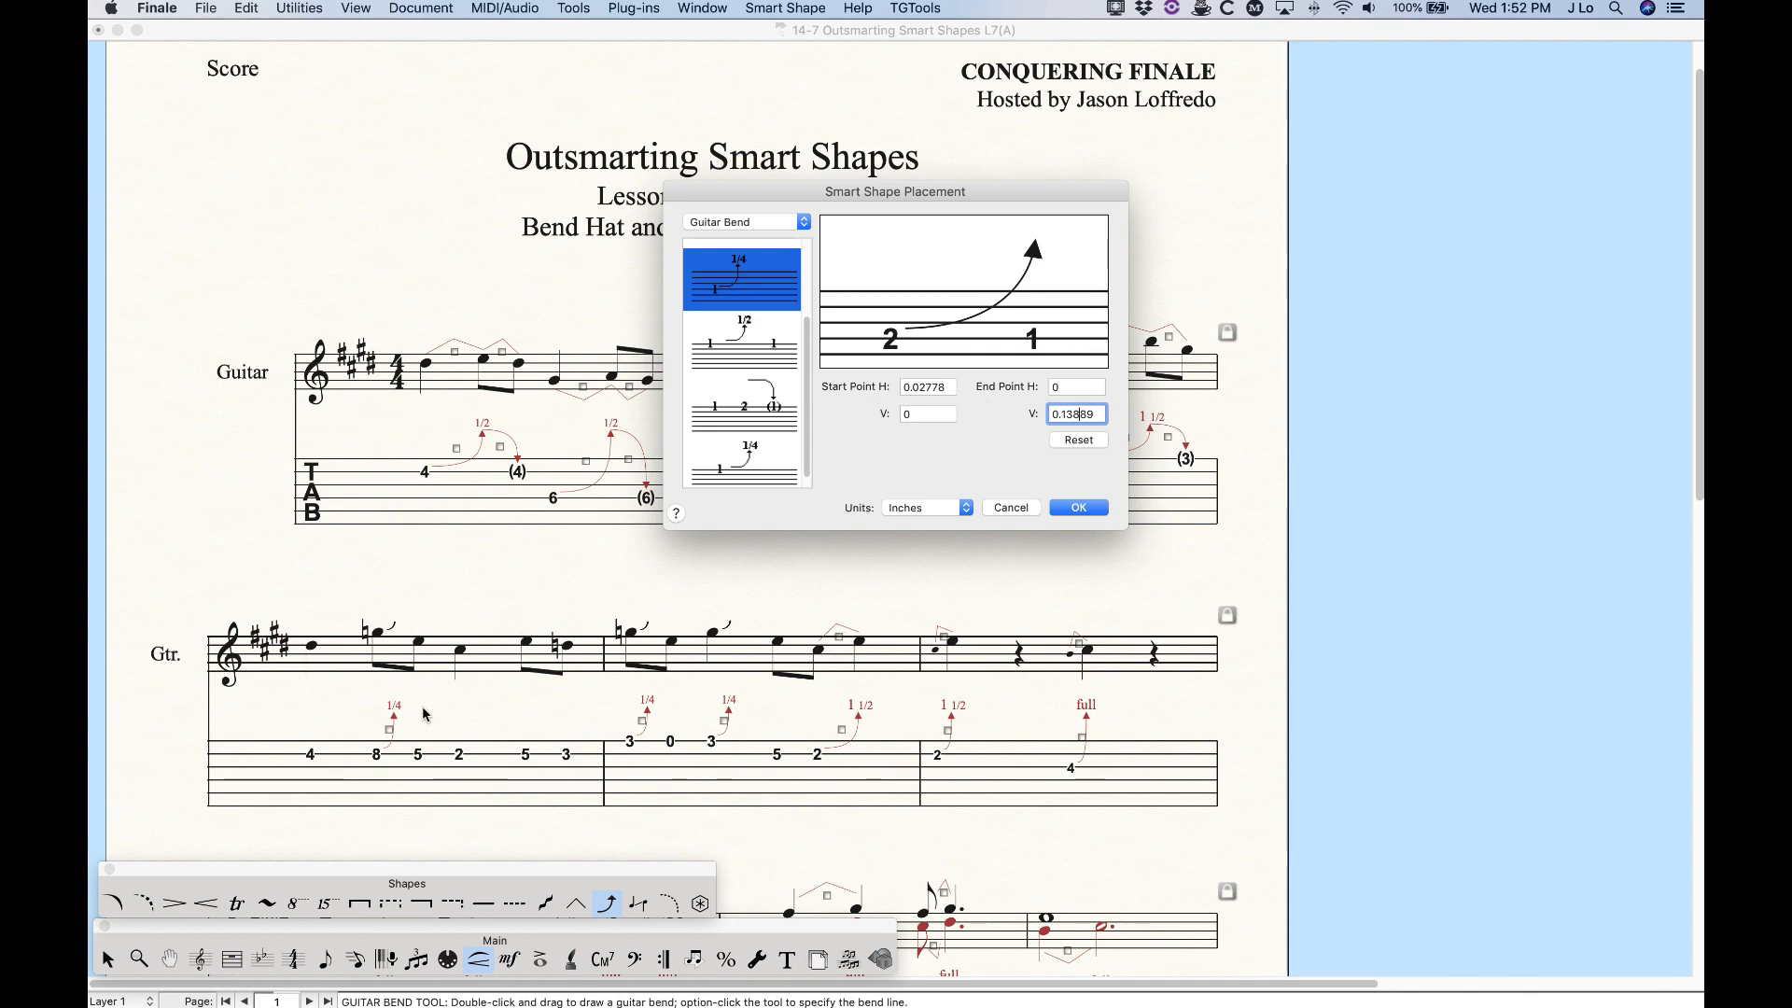
left_click(1078, 507)
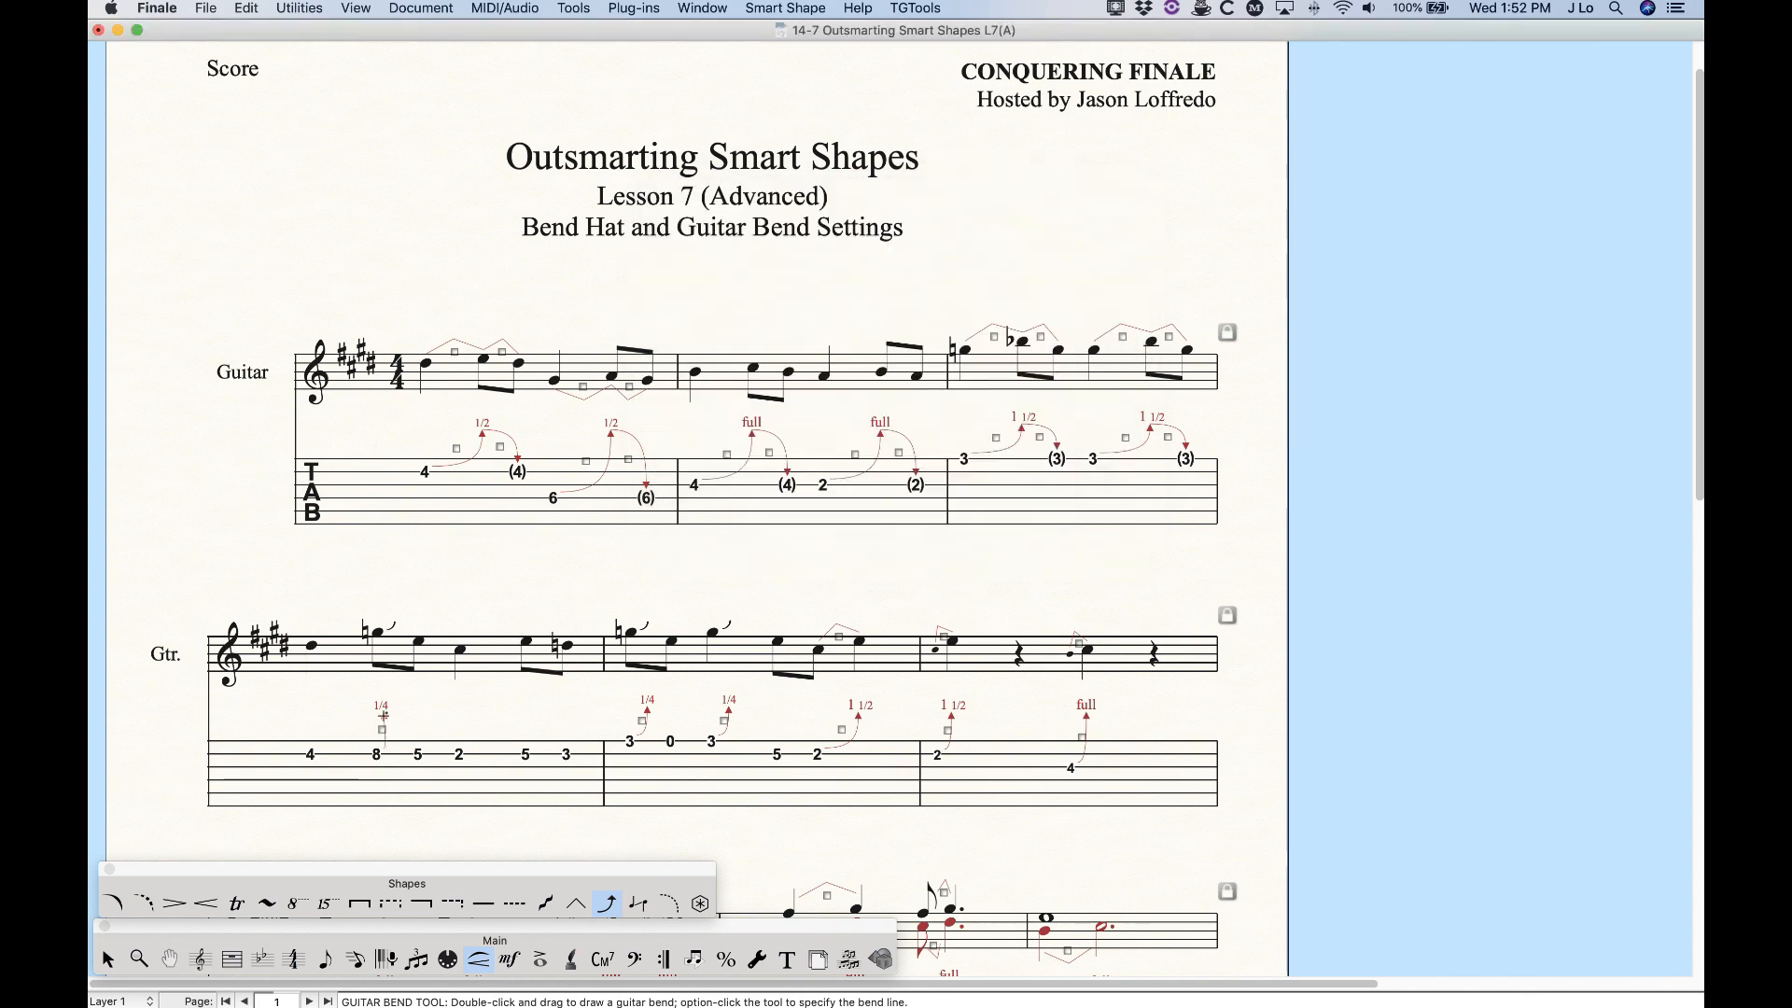
Set the lower-string quarter-step bend's horizontal start point to 0 inches in Smart Shape Placement and apply it to the score
key("super+equal")
key("super+equal")
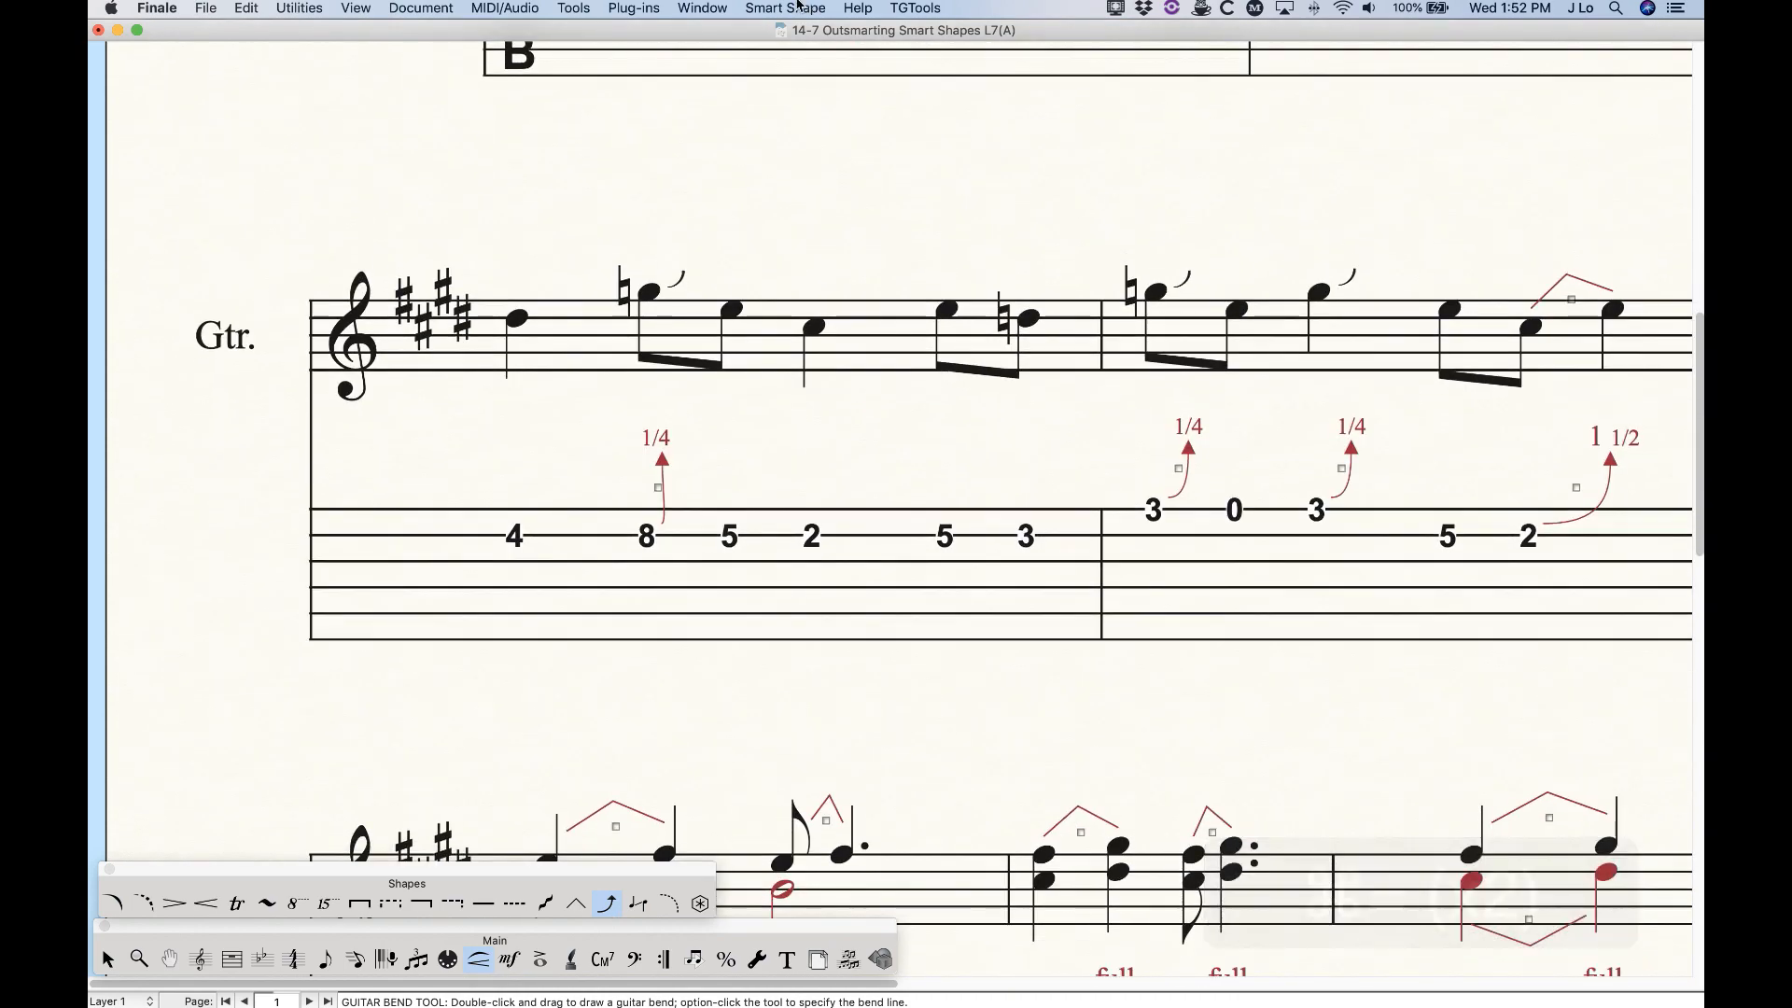
left_click(785, 7)
left_click(808, 51)
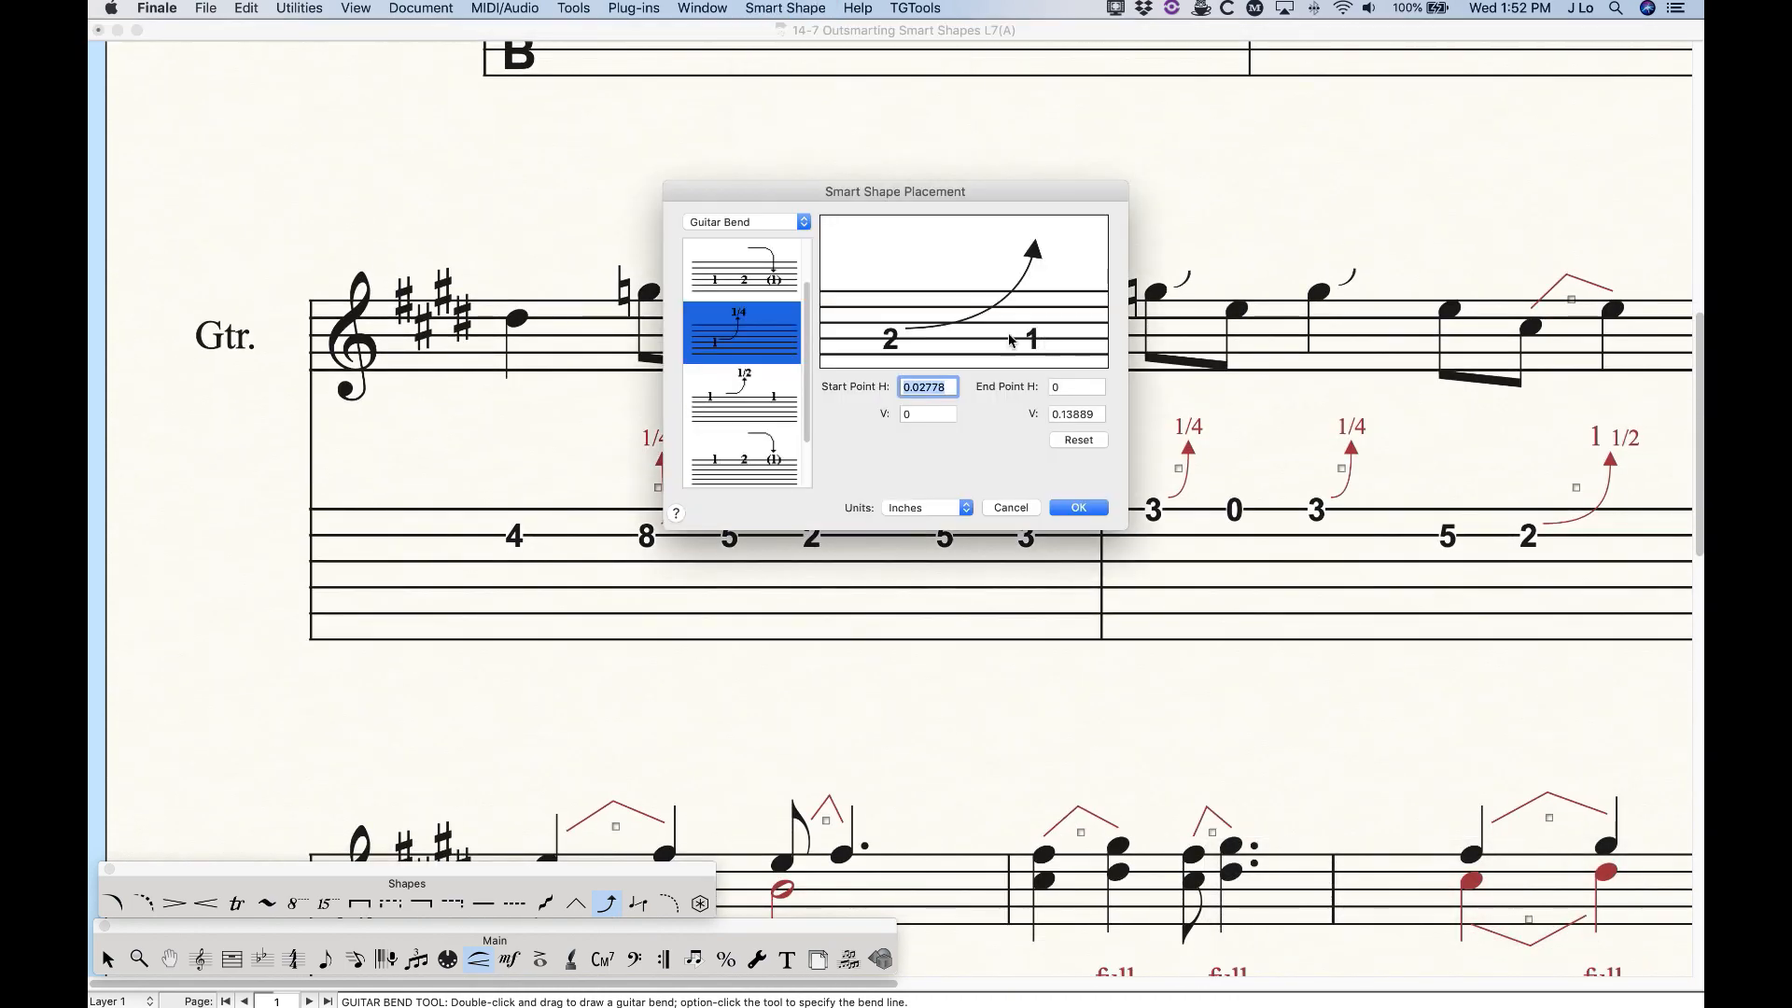
type("0")
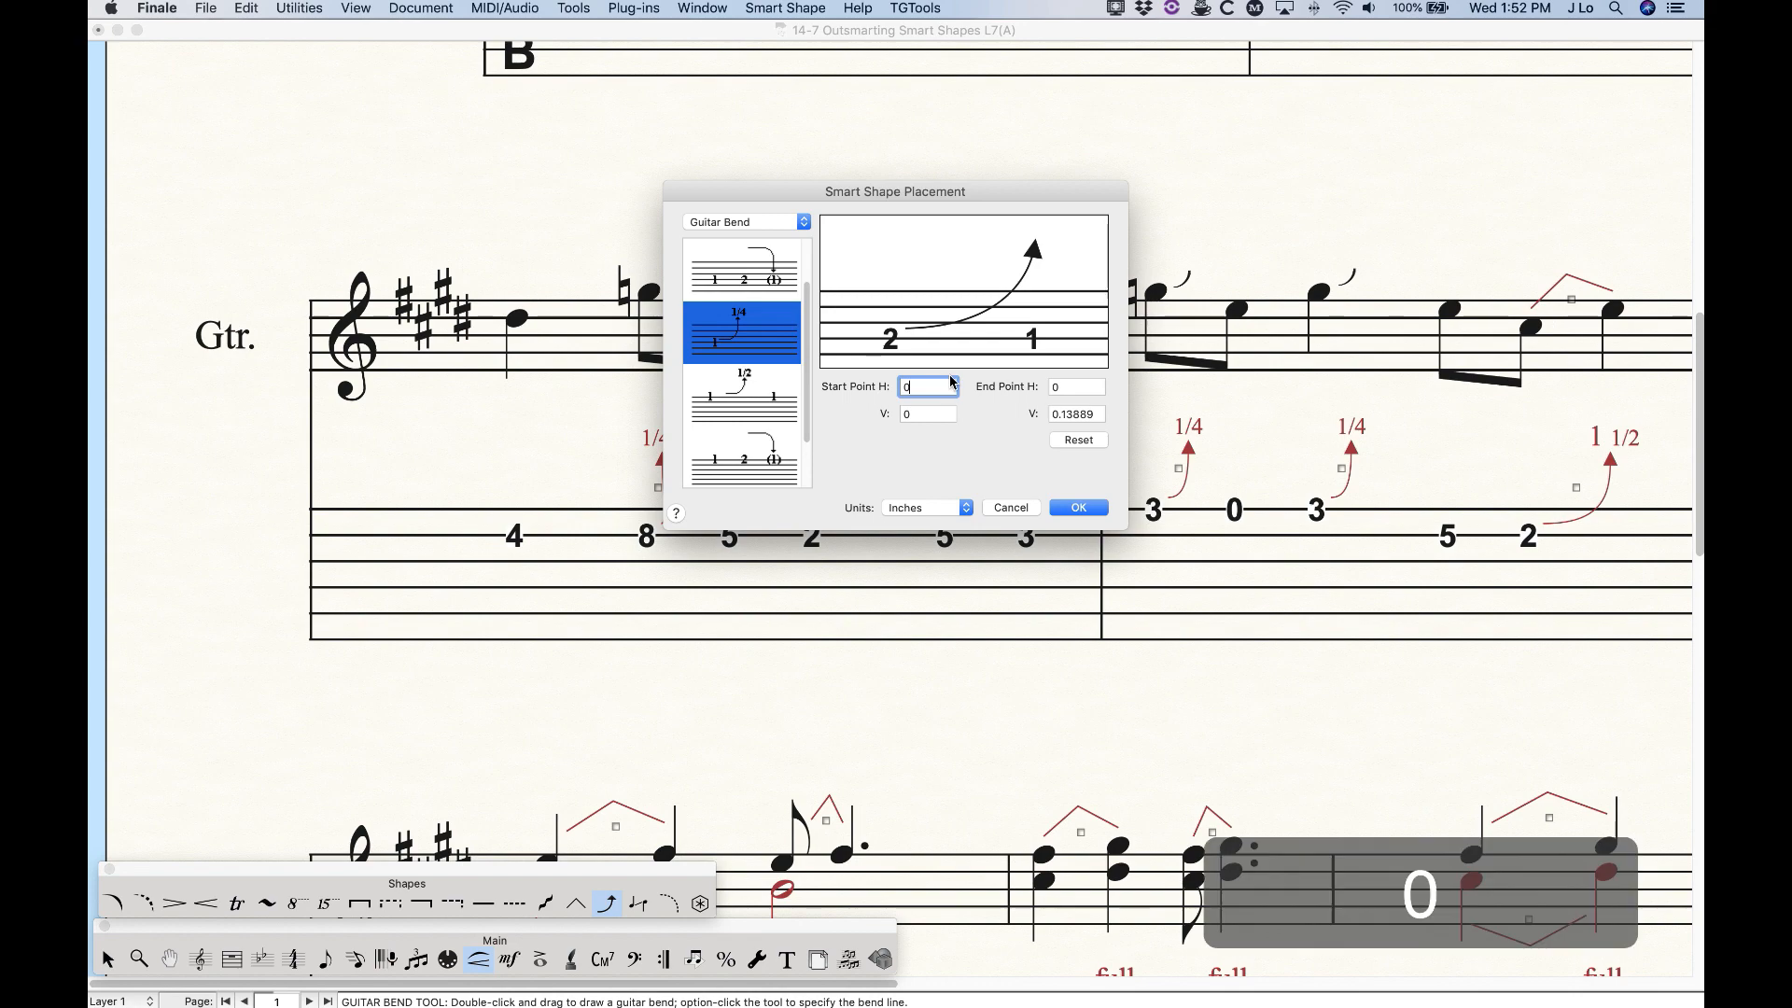
left_click(1076, 508)
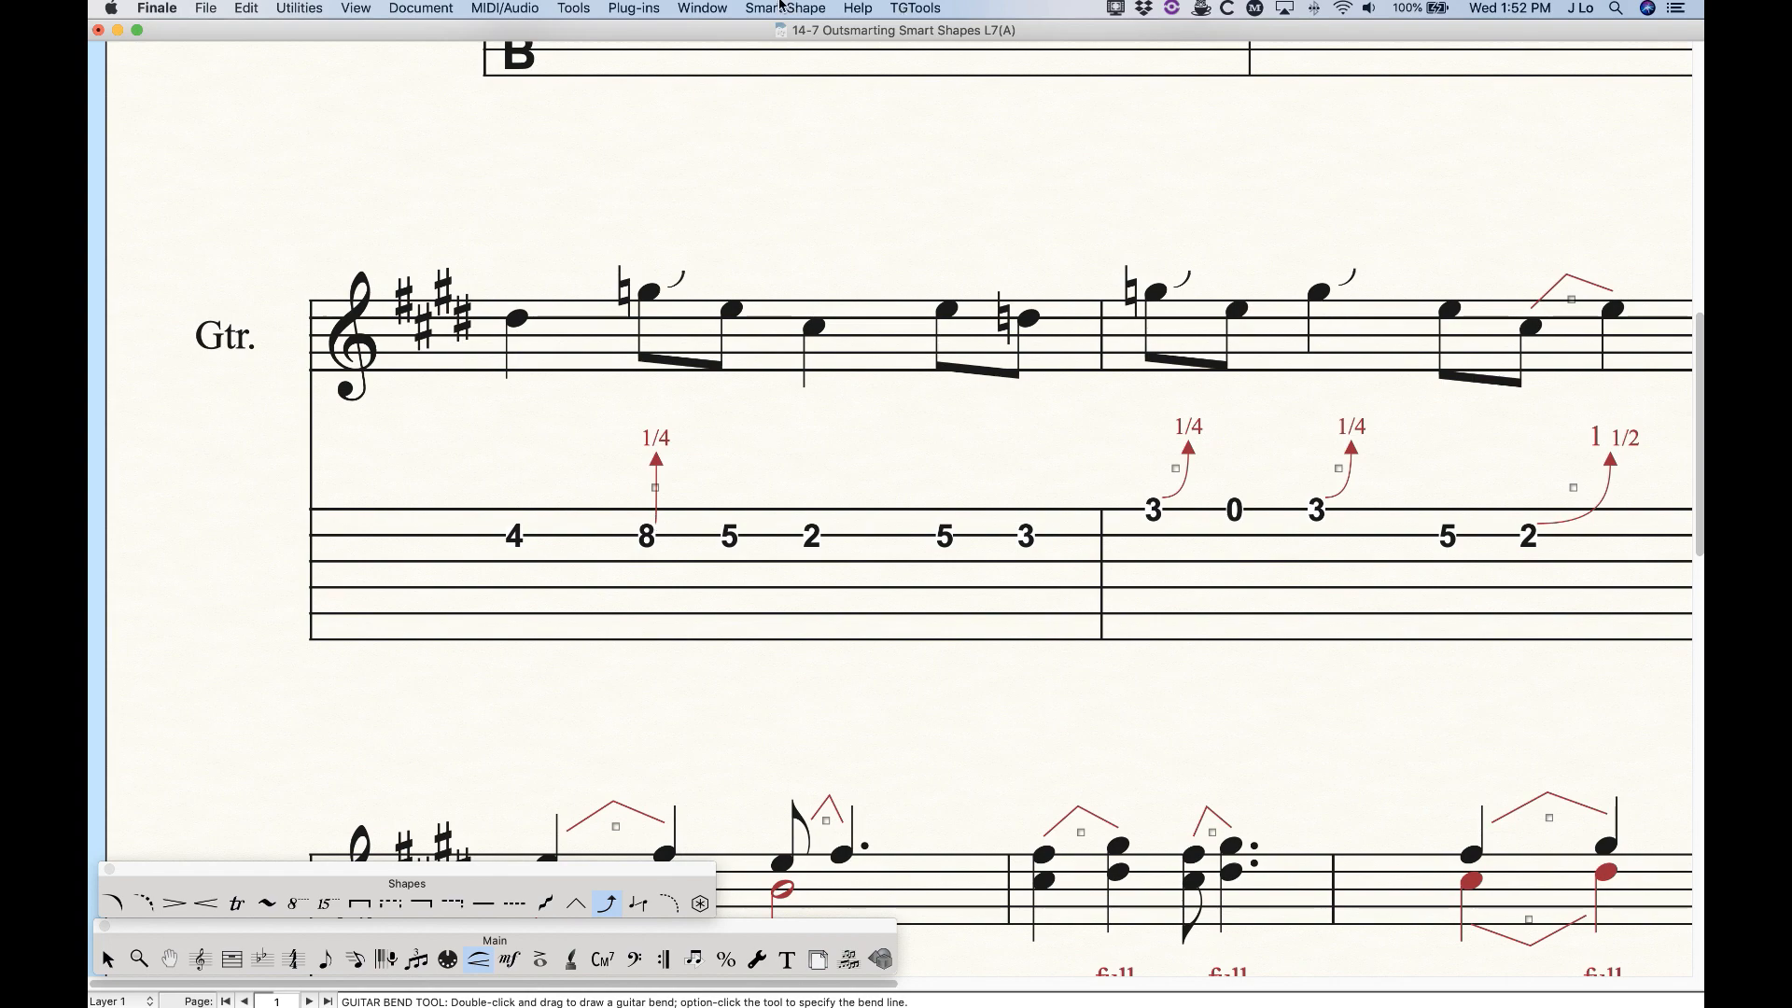
Reopen Smart Shape Placement and reset the lower-string quarter-step bend to its default placement
left_click(775, 8)
left_click(798, 49)
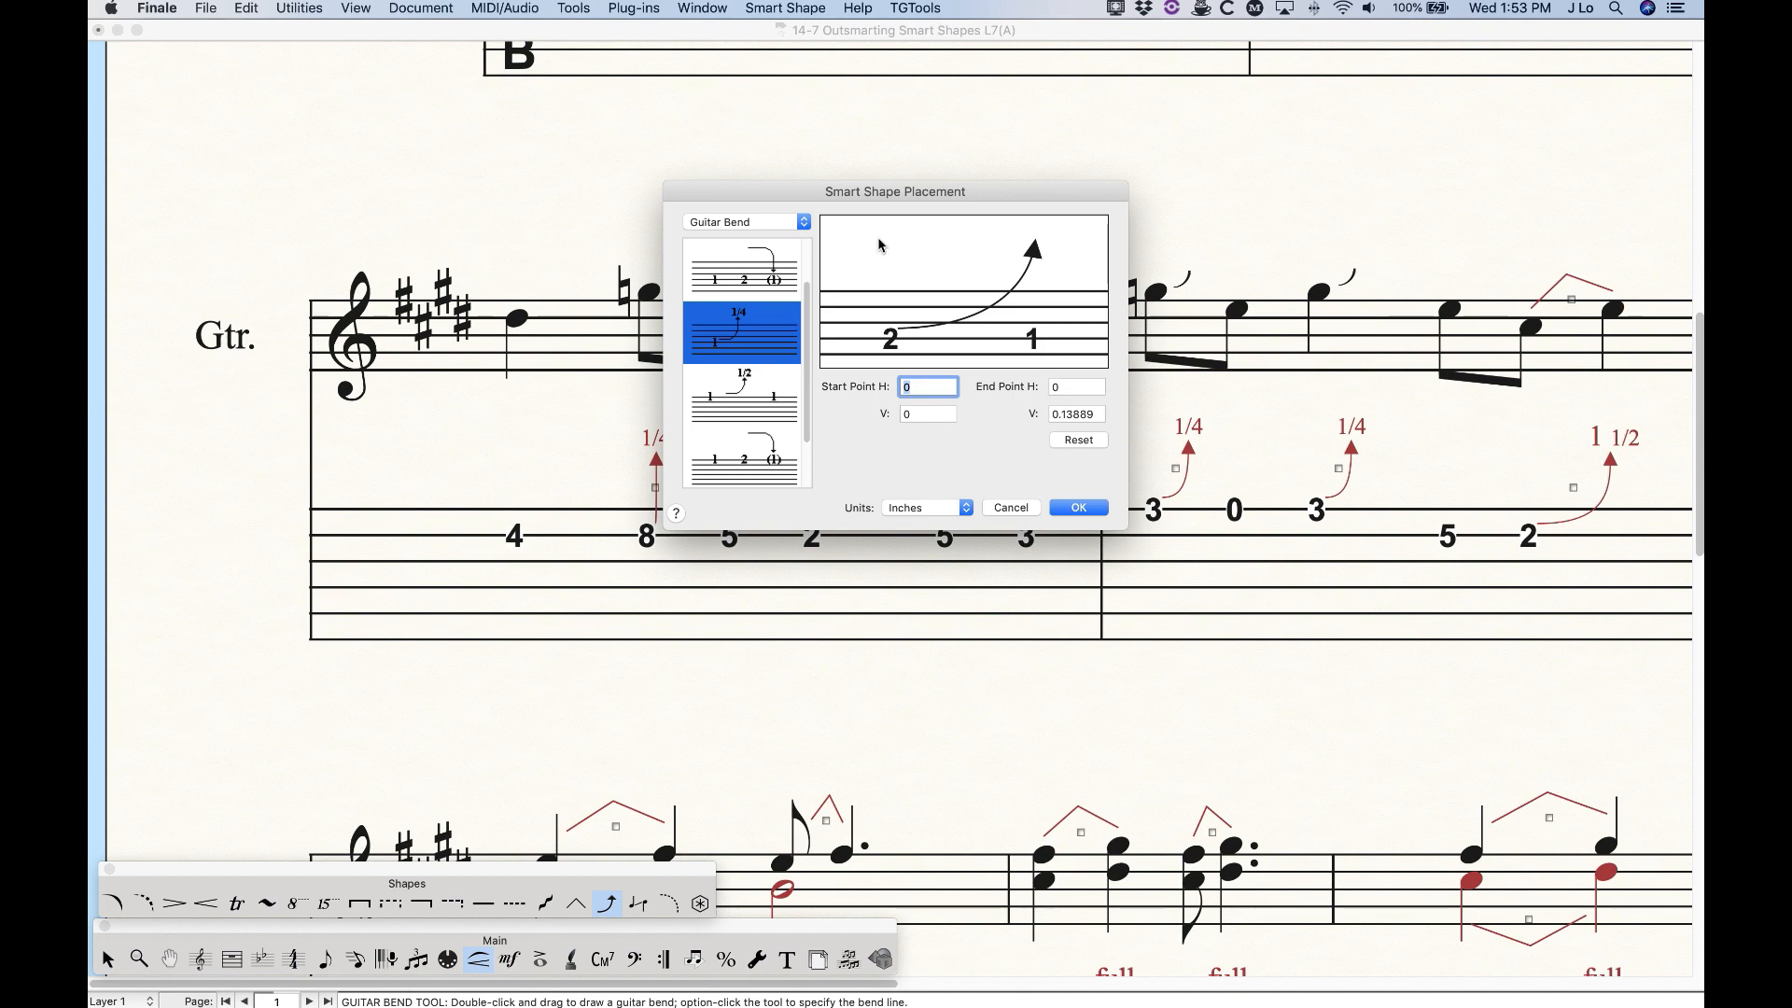
left_click(1074, 438)
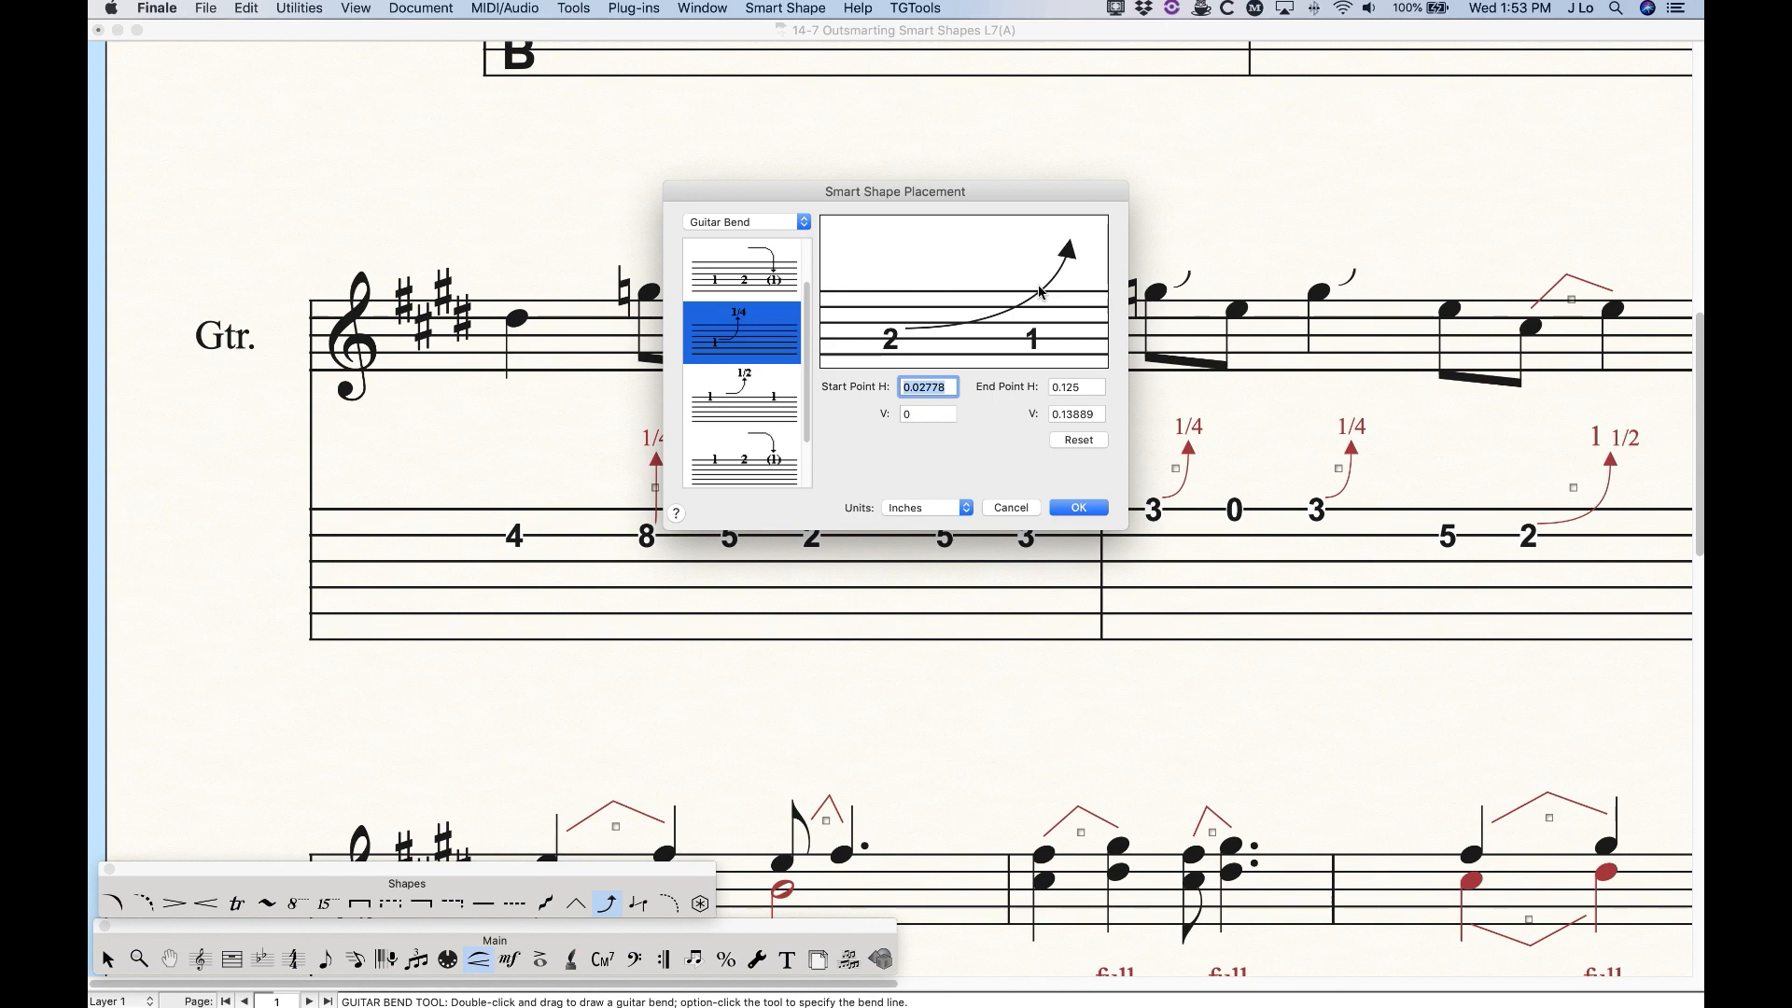
Set the lower-string quarter-step bend's vertical end point to 0 inches and apply it to the score
left_click_drag(894, 198, 997, 194)
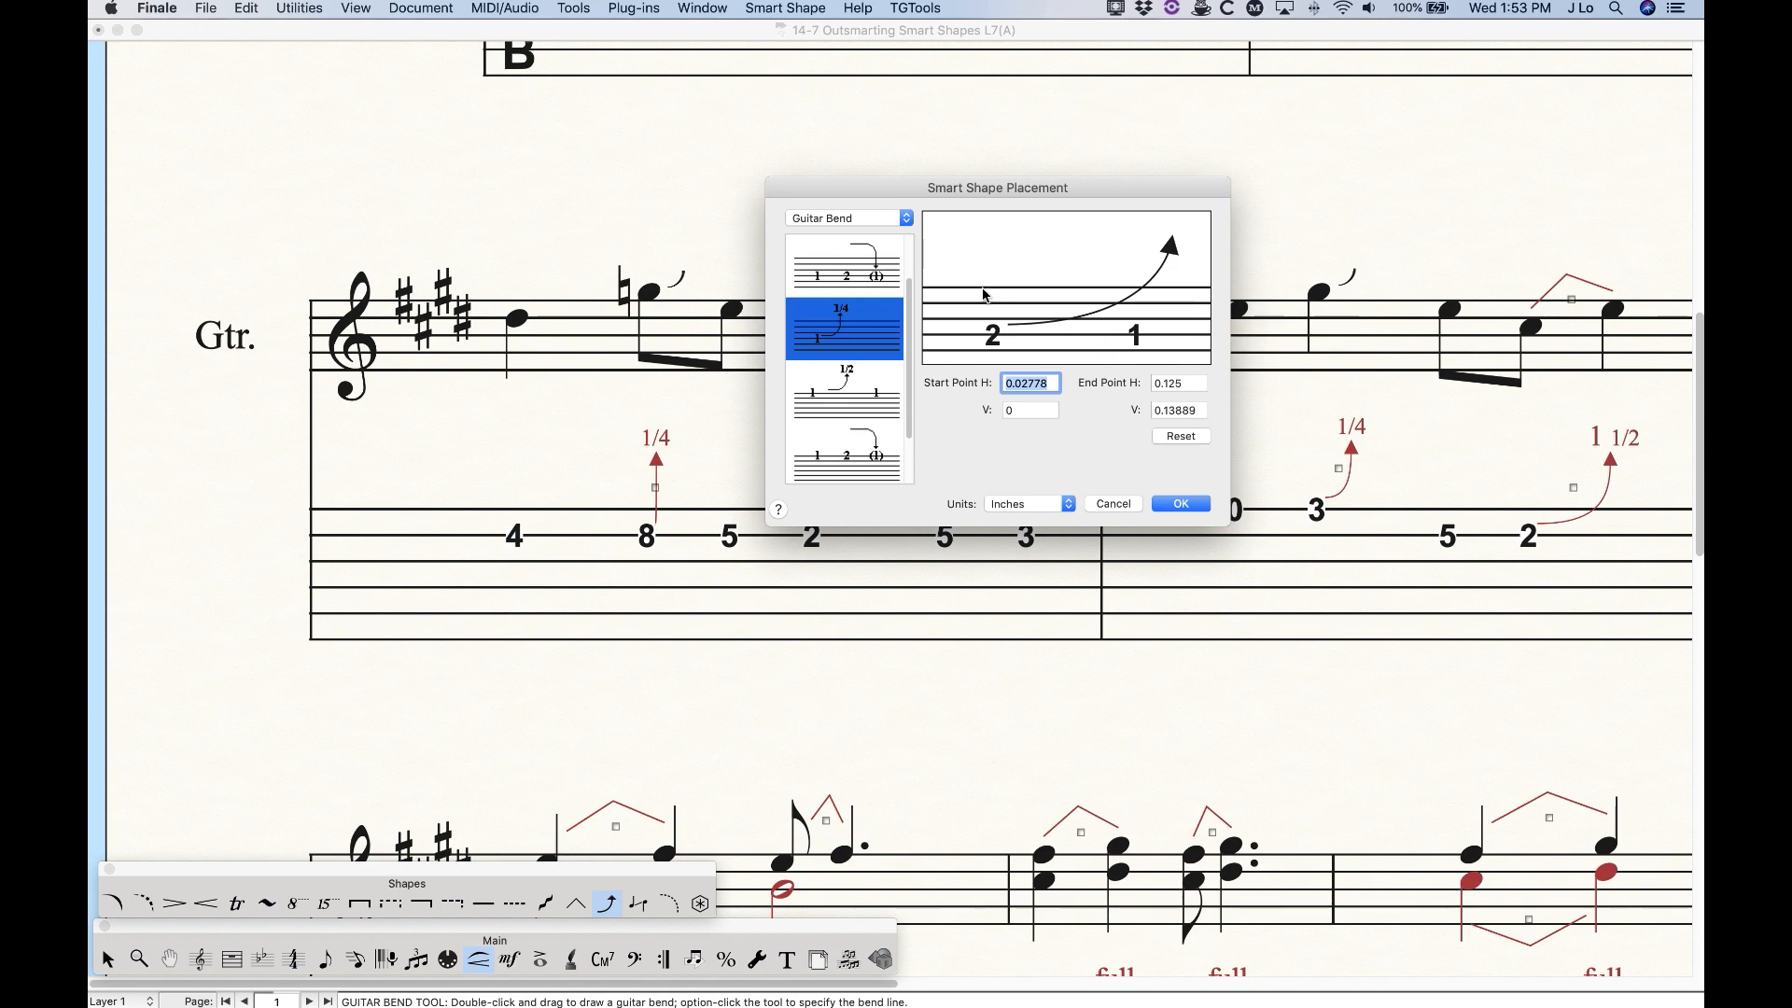
double_click(1199, 410)
type("0")
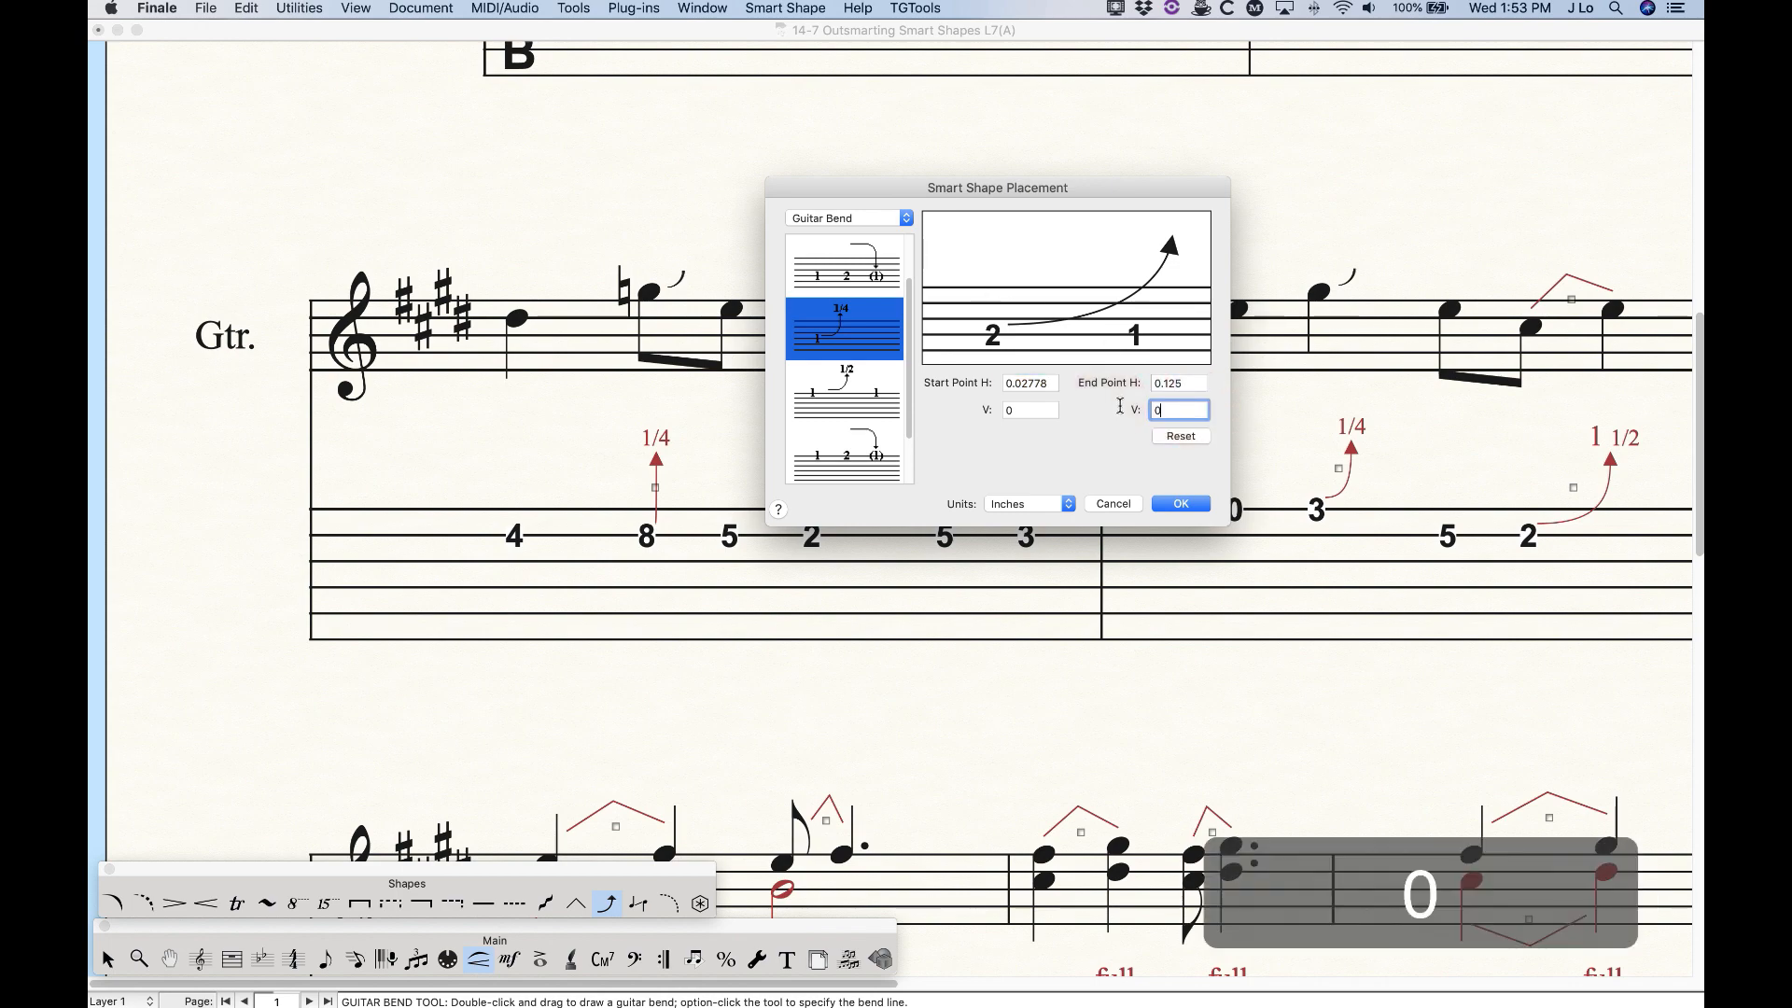
left_click(1180, 383)
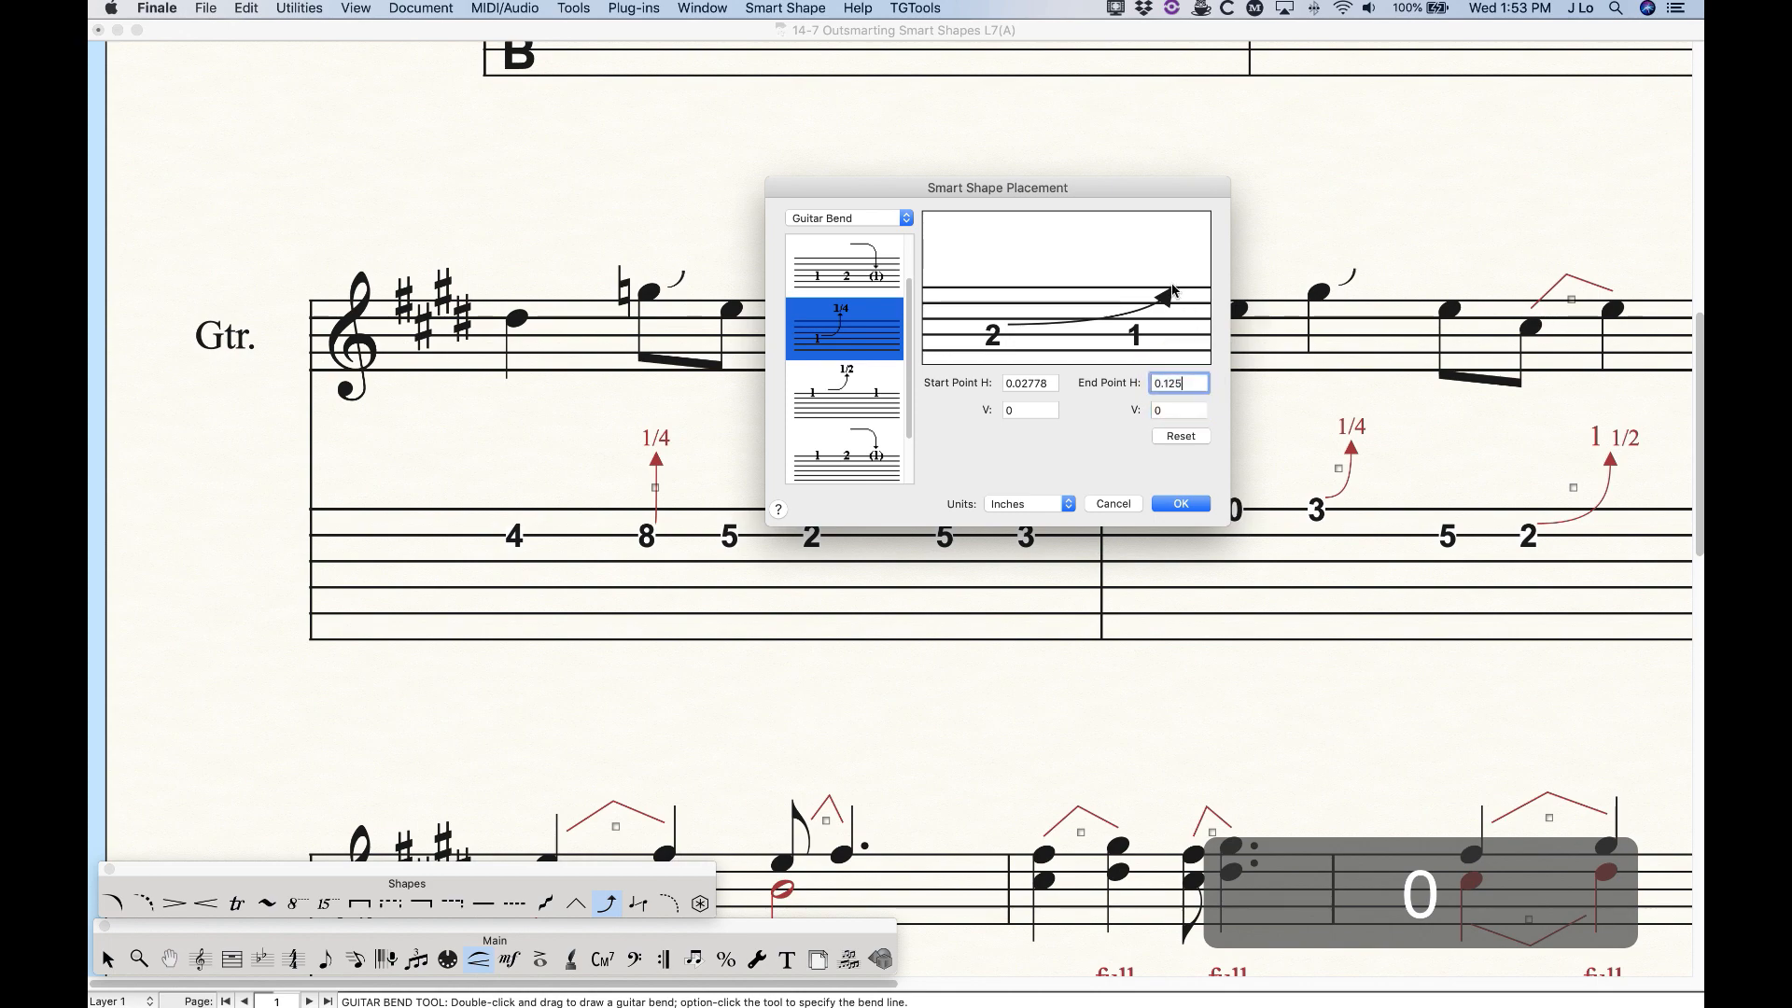
left_click(1181, 504)
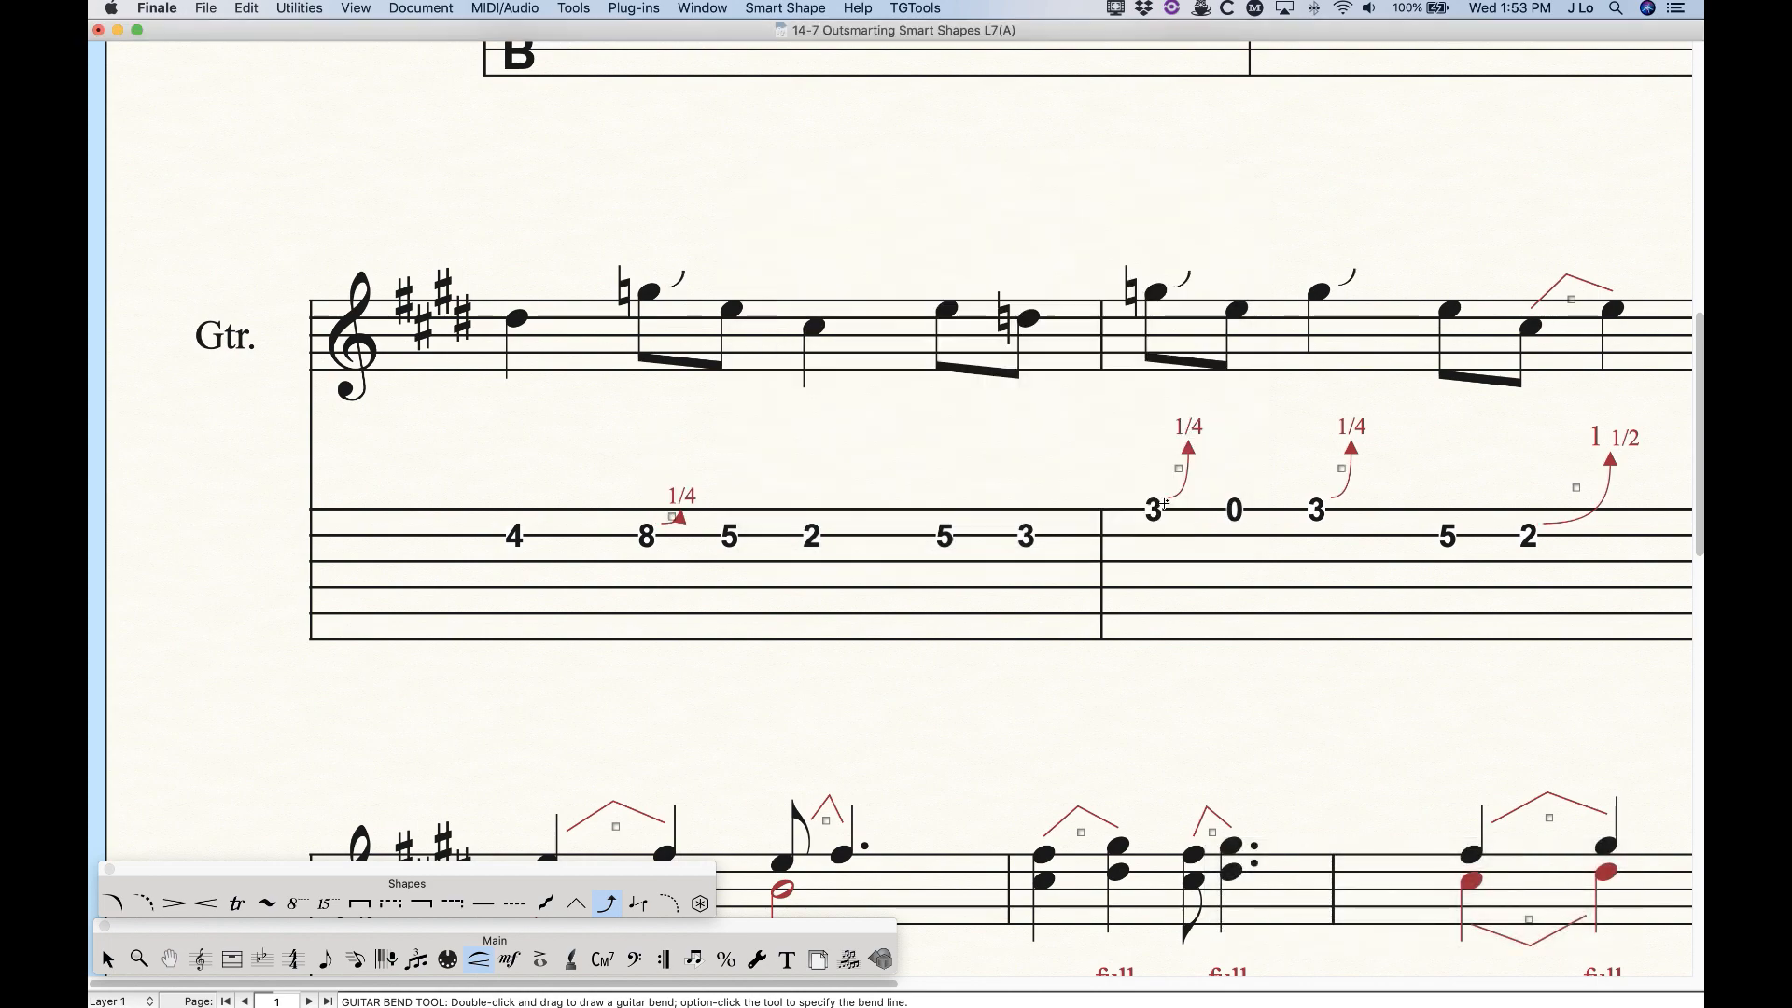
Restore the default placement of the lower-string quarter-step bend in Smart Shape Placement
left_click(761, 7)
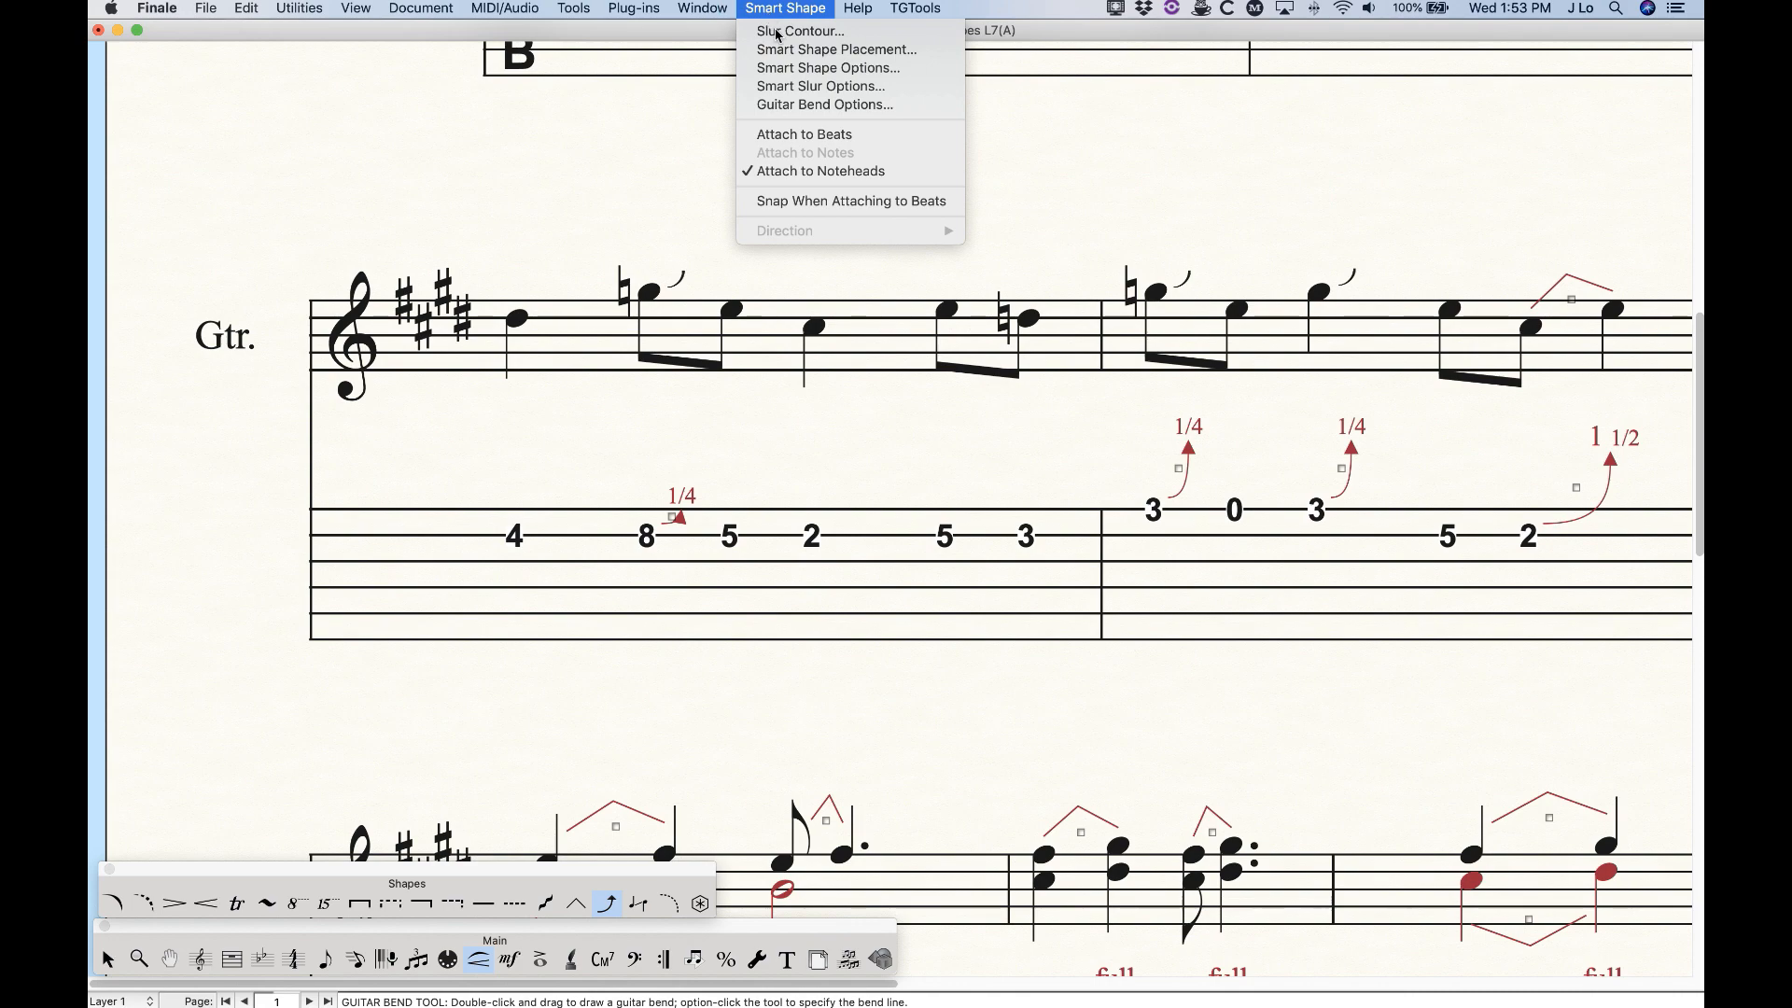
left_click(794, 52)
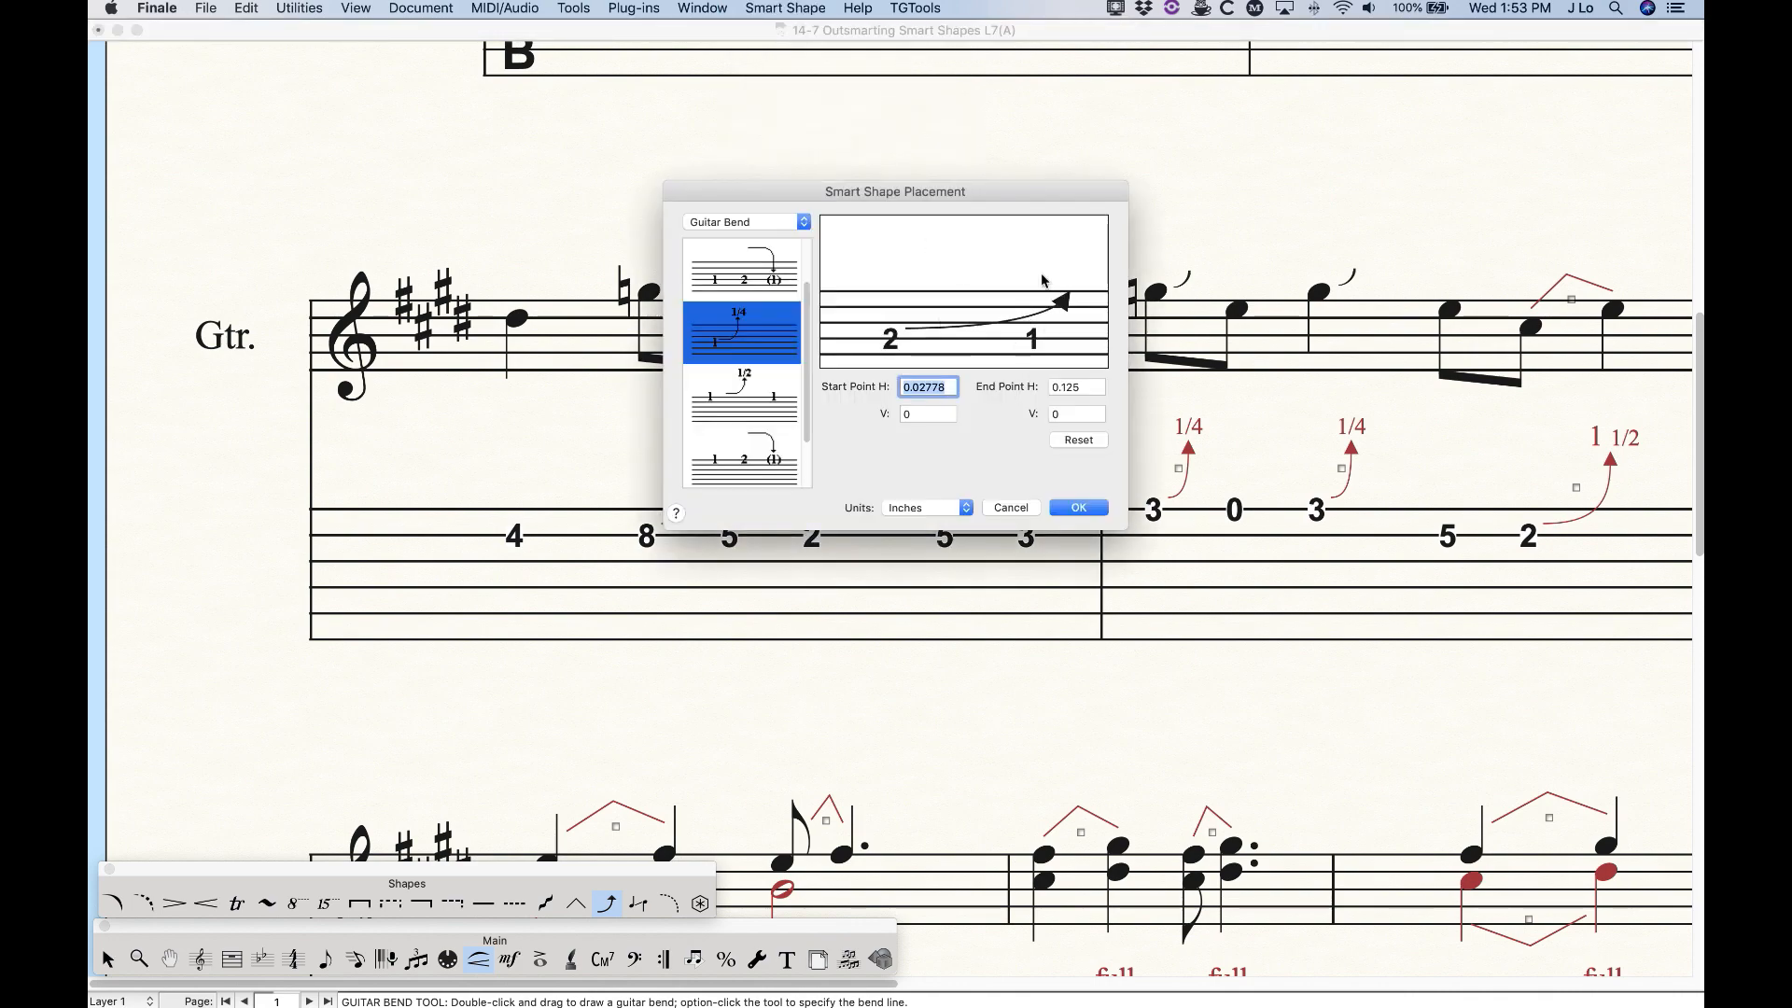
left_click(1080, 442)
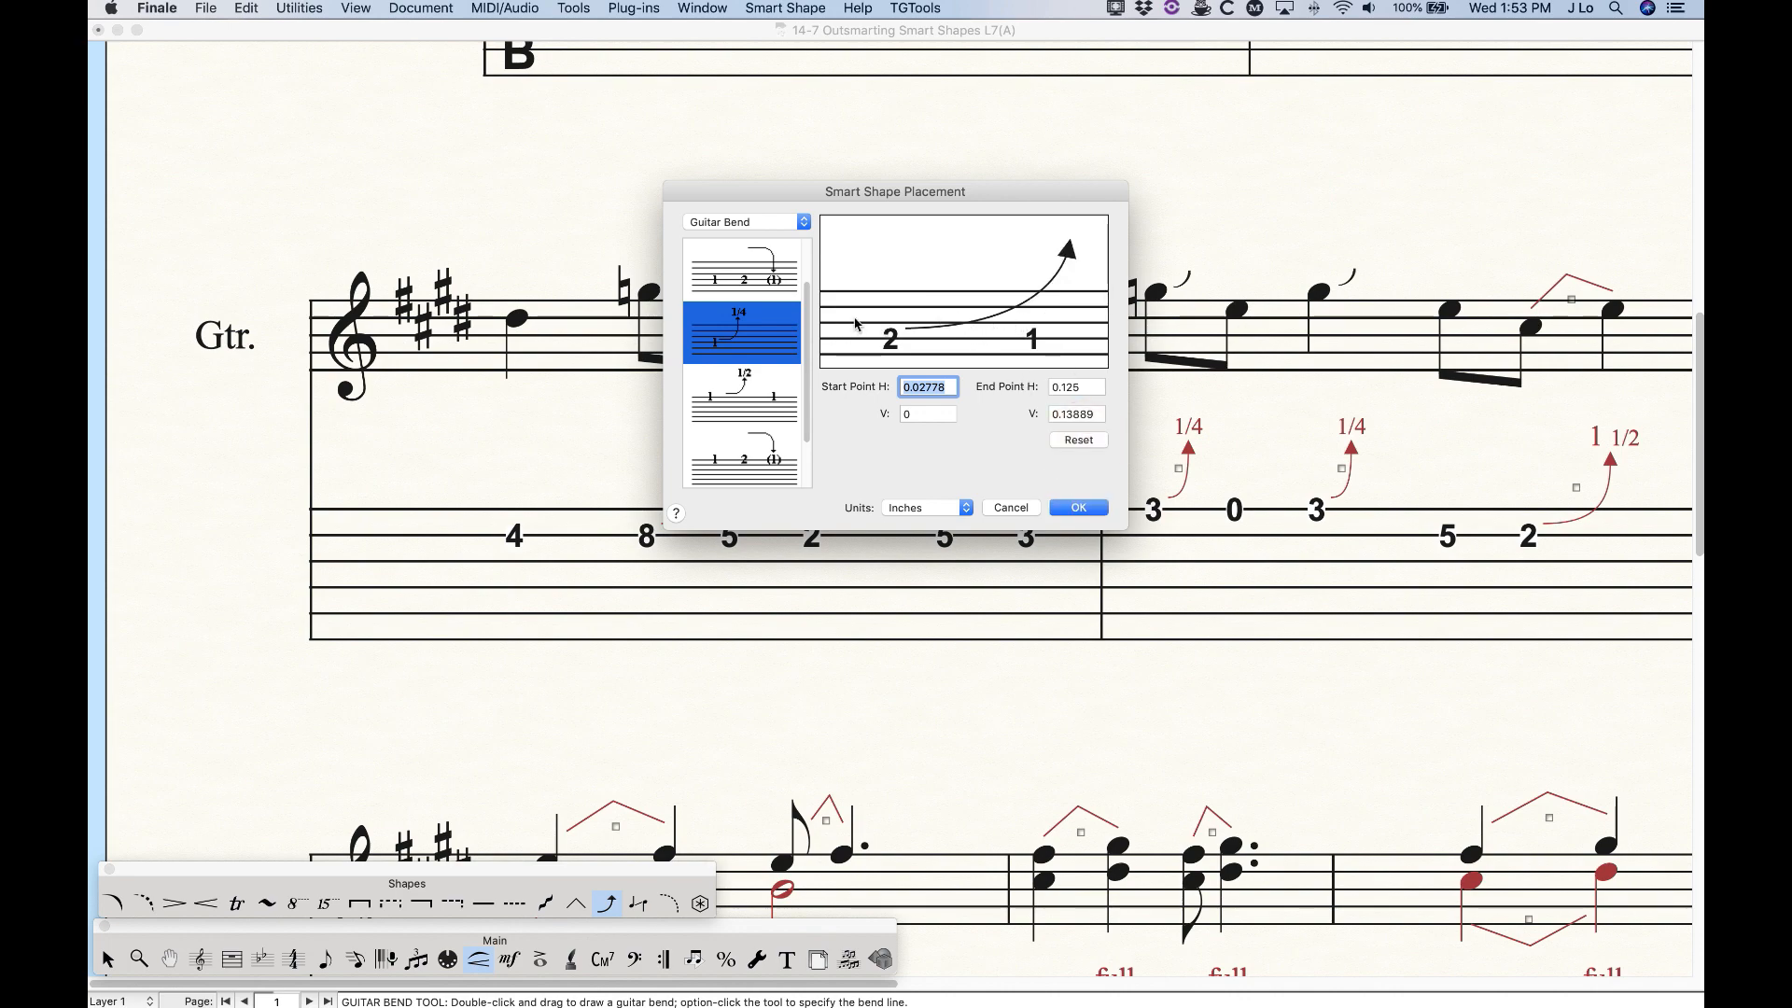
Compare the placements of the top-string half-step, release and quarter-step bends with the lower-string half-step bend
scroll(771, 355, "down", 1)
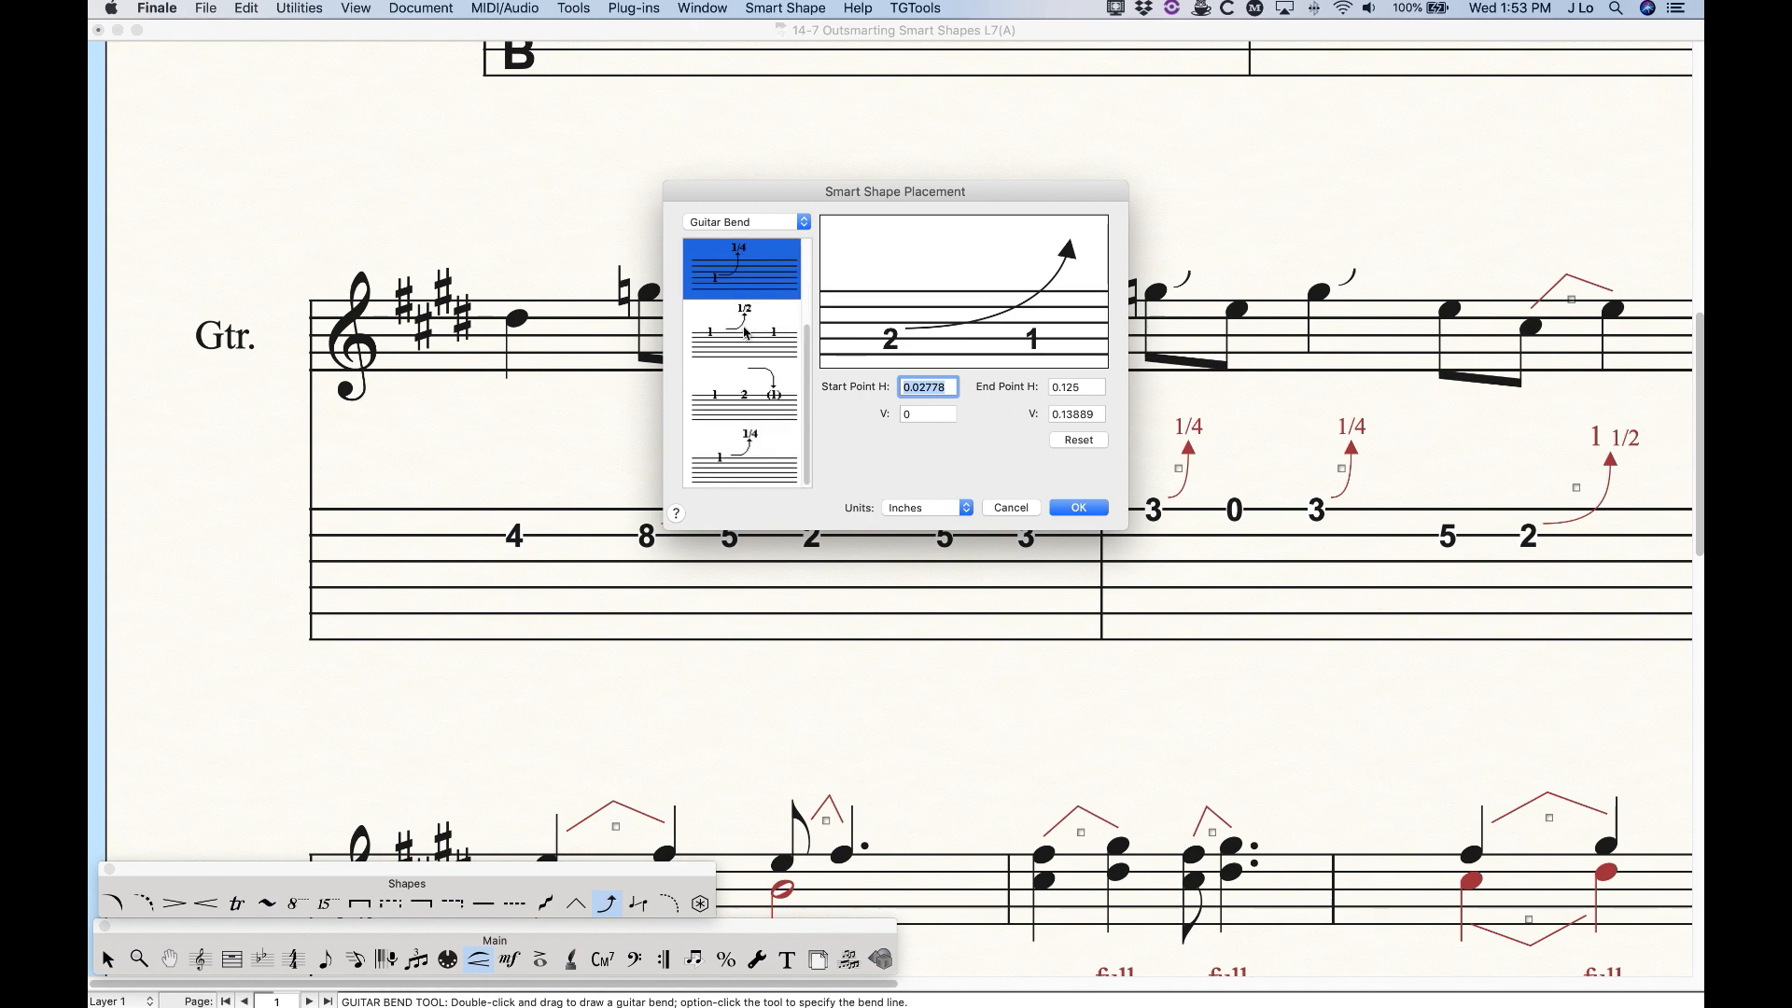
left_click(745, 330)
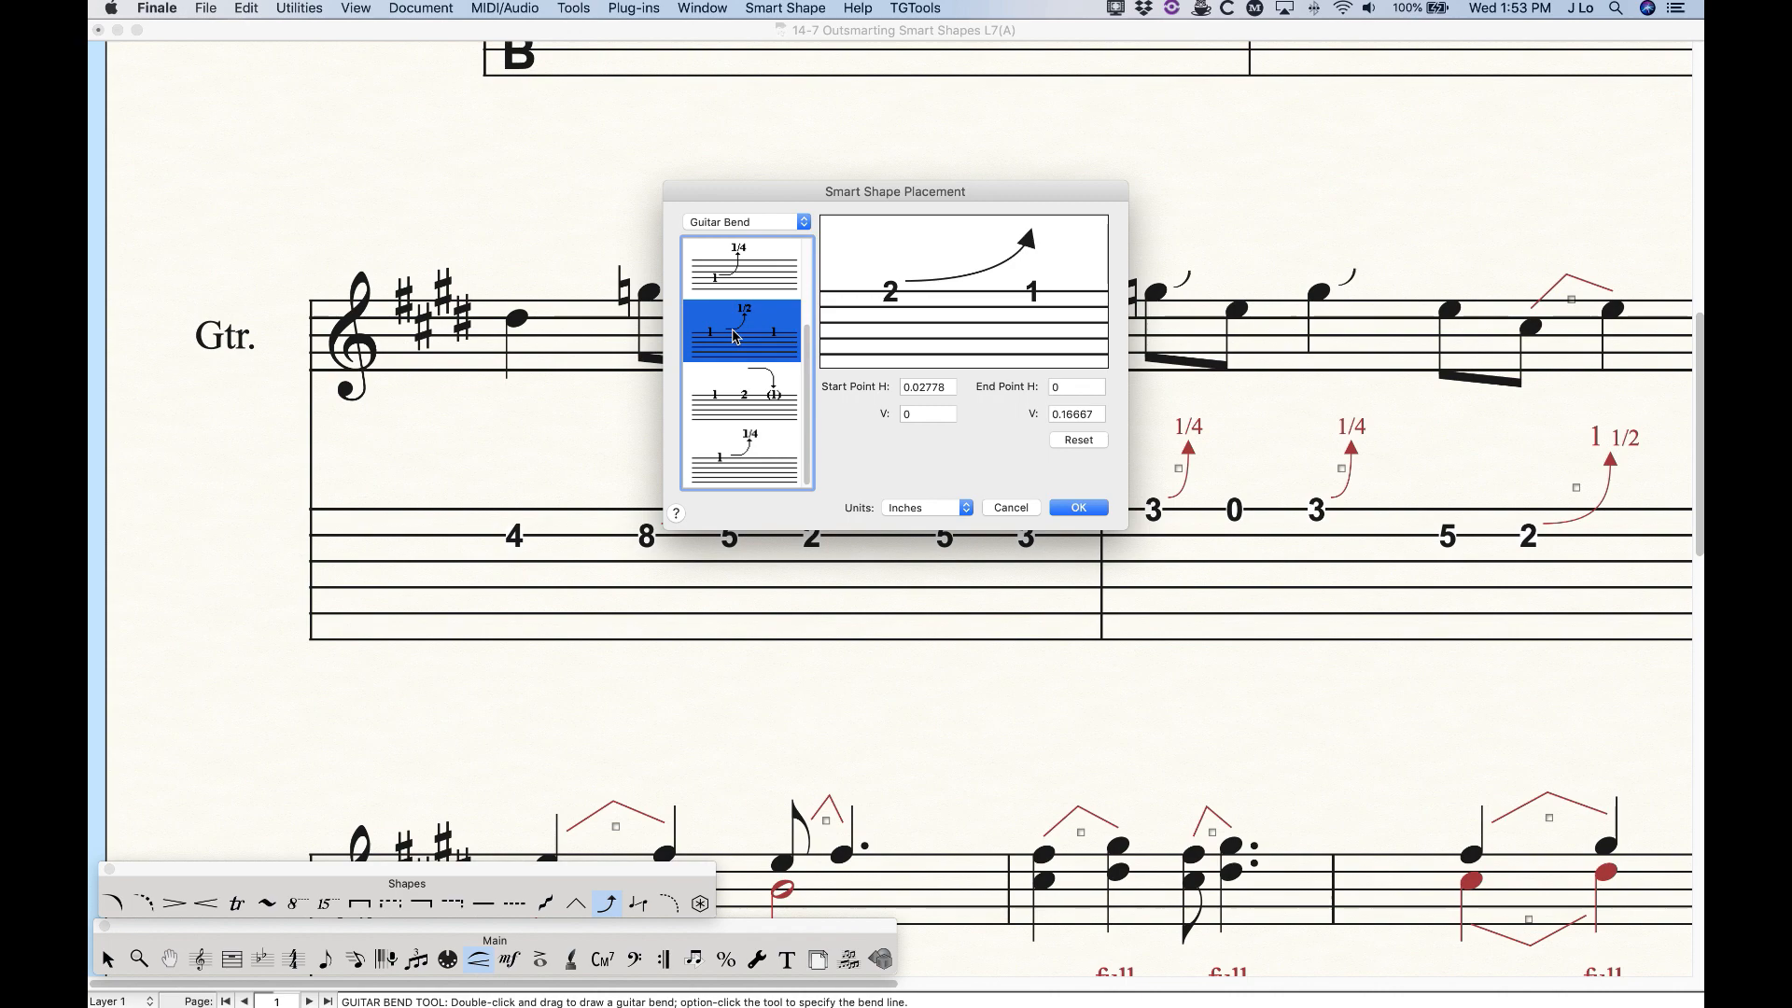
left_click(754, 393)
left_click(758, 455)
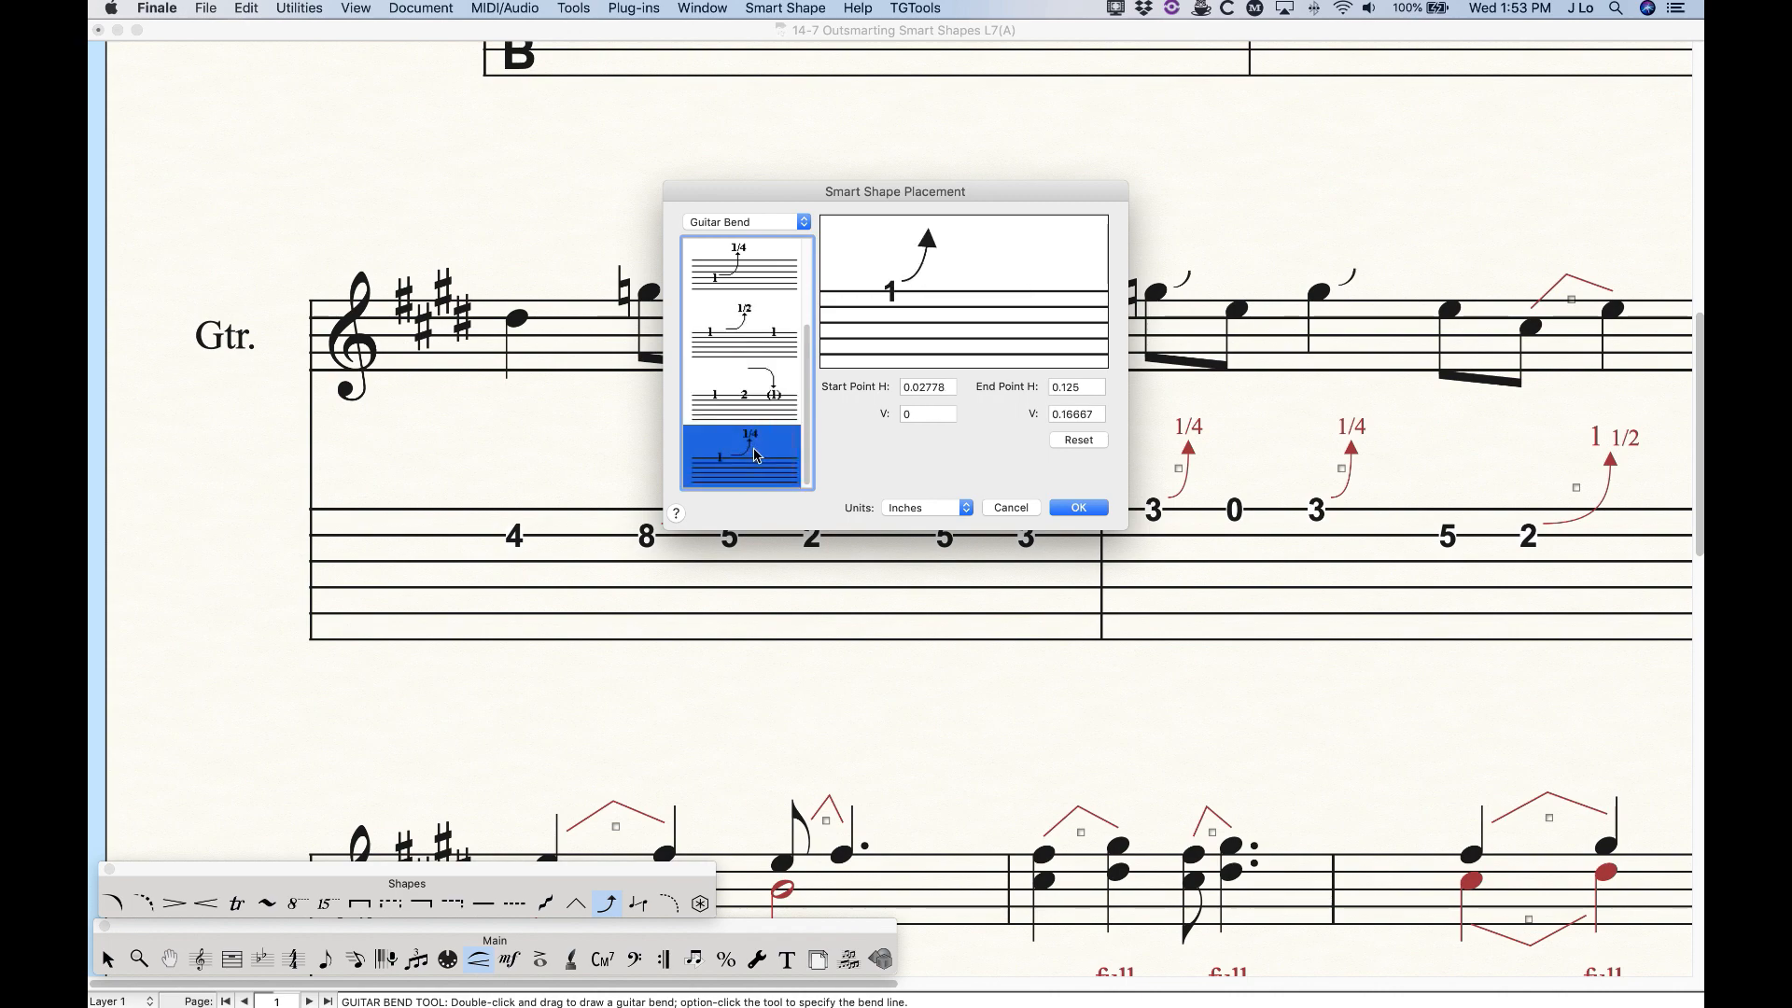
left_click(747, 345)
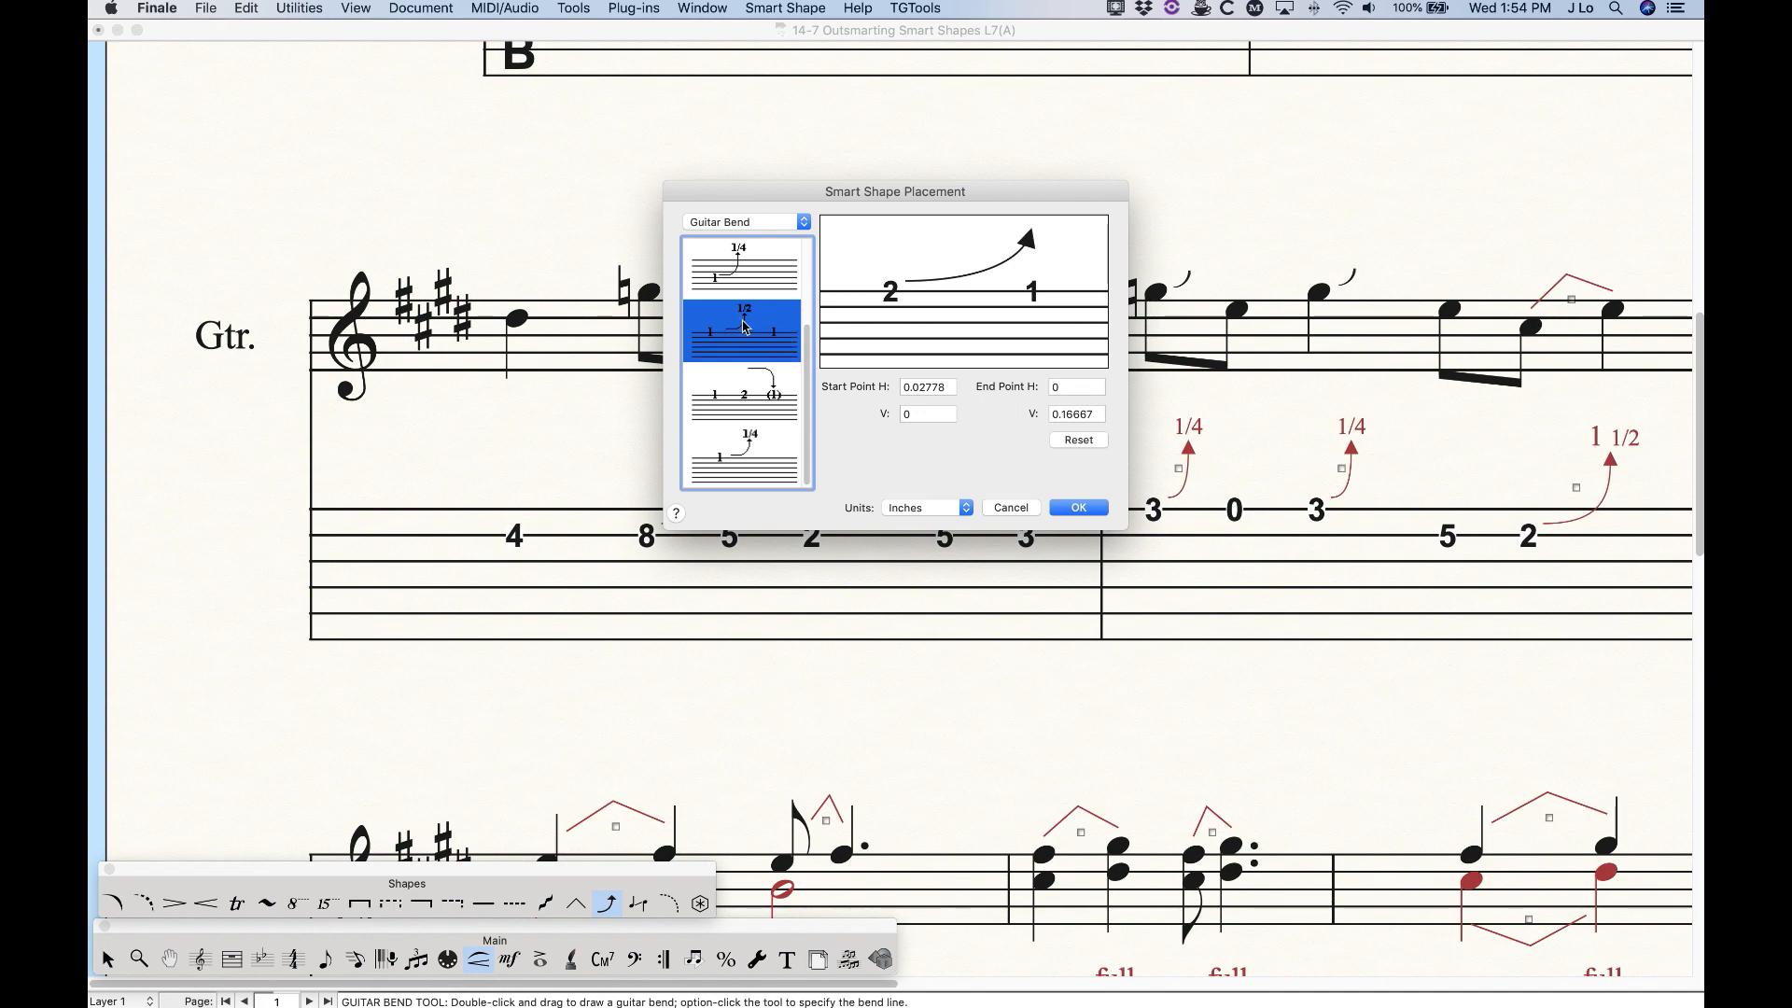
scroll(743, 392, "up", 3)
left_click(745, 272)
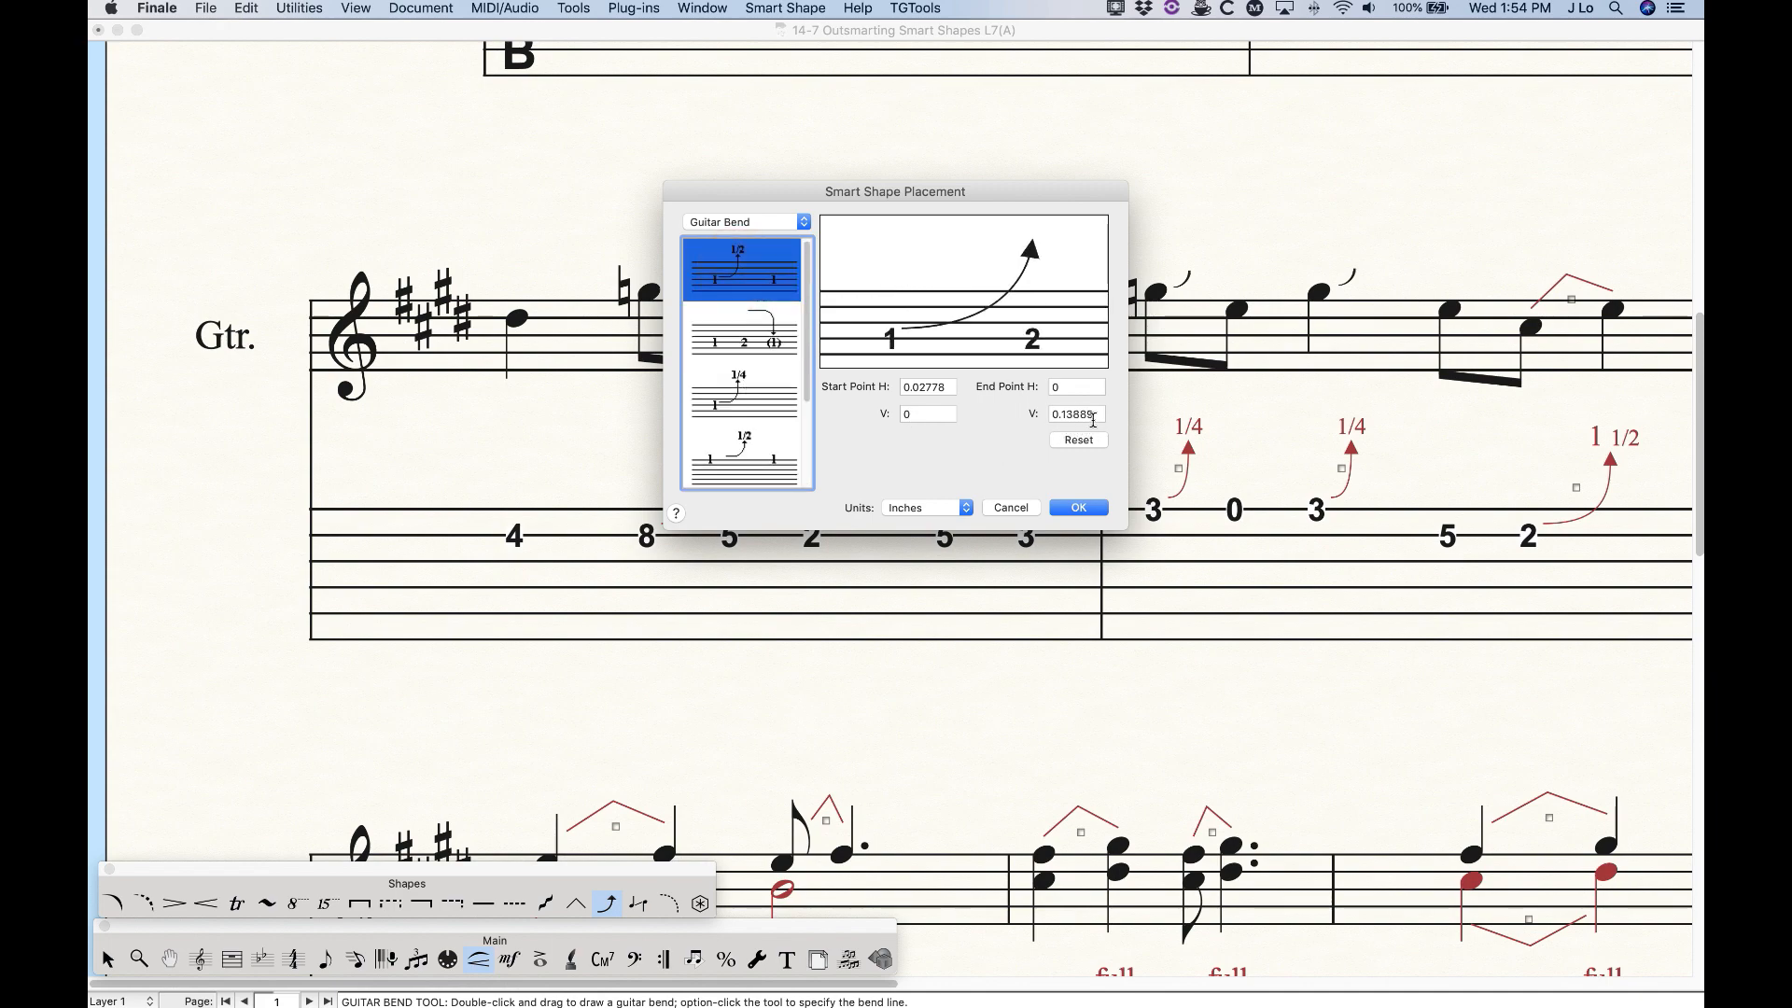
Look through the list of guitar bend types once more and apply the placement settings
scroll(726, 394, "down", 2)
scroll(727, 395, "up", 2)
scroll(726, 395, "down", 2)
scroll(726, 395, "up", 2)
left_click(1079, 508)
Examine the guitar bends in the second system and on the two-note and two-layer passages of the third system
scroll(1073, 578, "right", 5)
scroll(1068, 641, "right", 2)
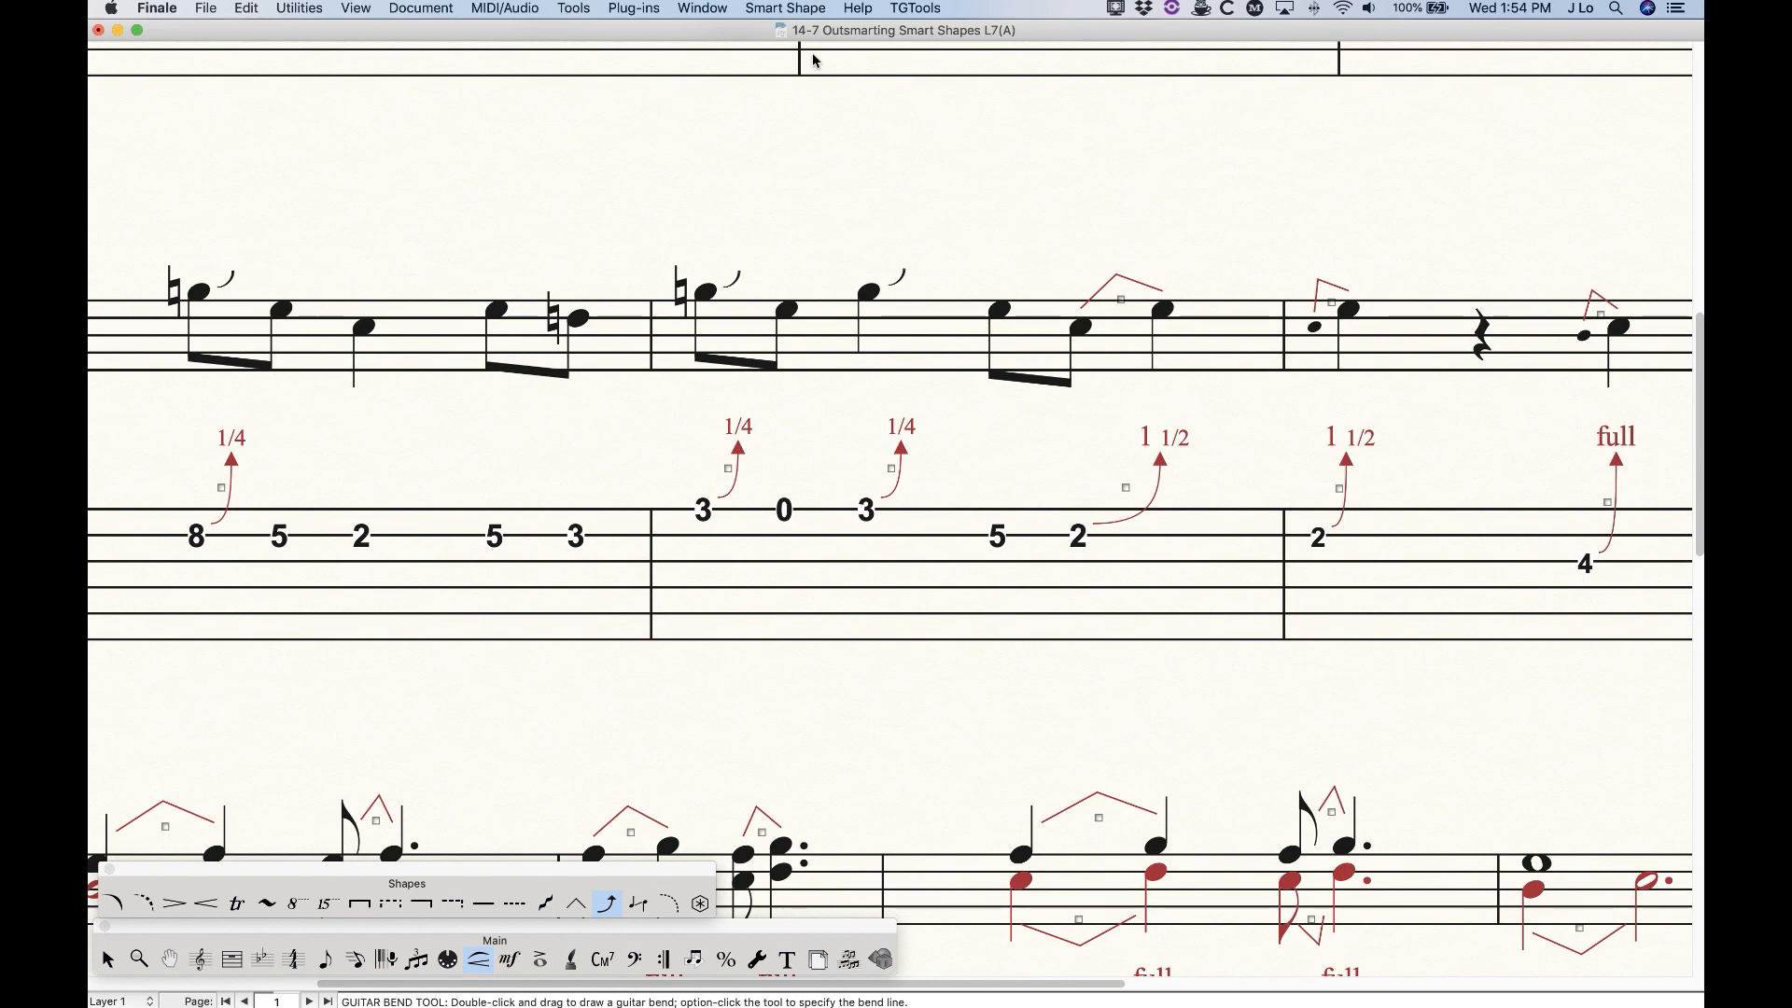
scroll(908, 287, "down", 6)
scroll(981, 313, "down", 4)
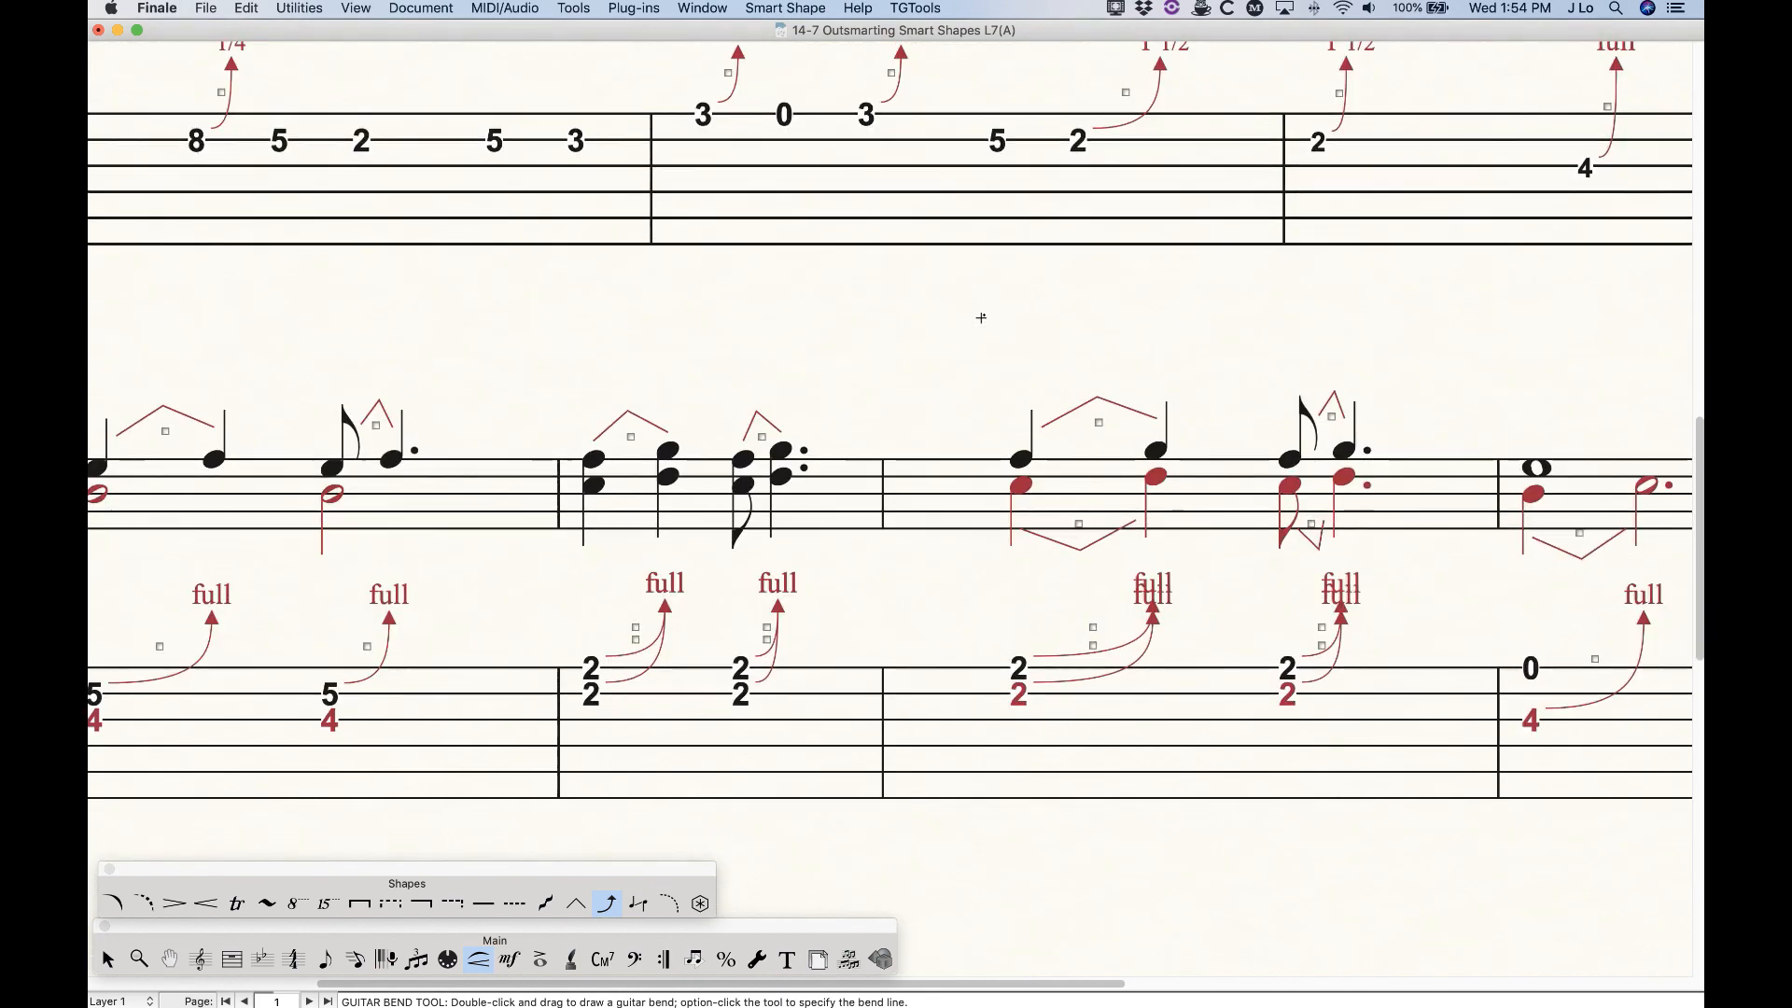
scroll(986, 321, "left", 4)
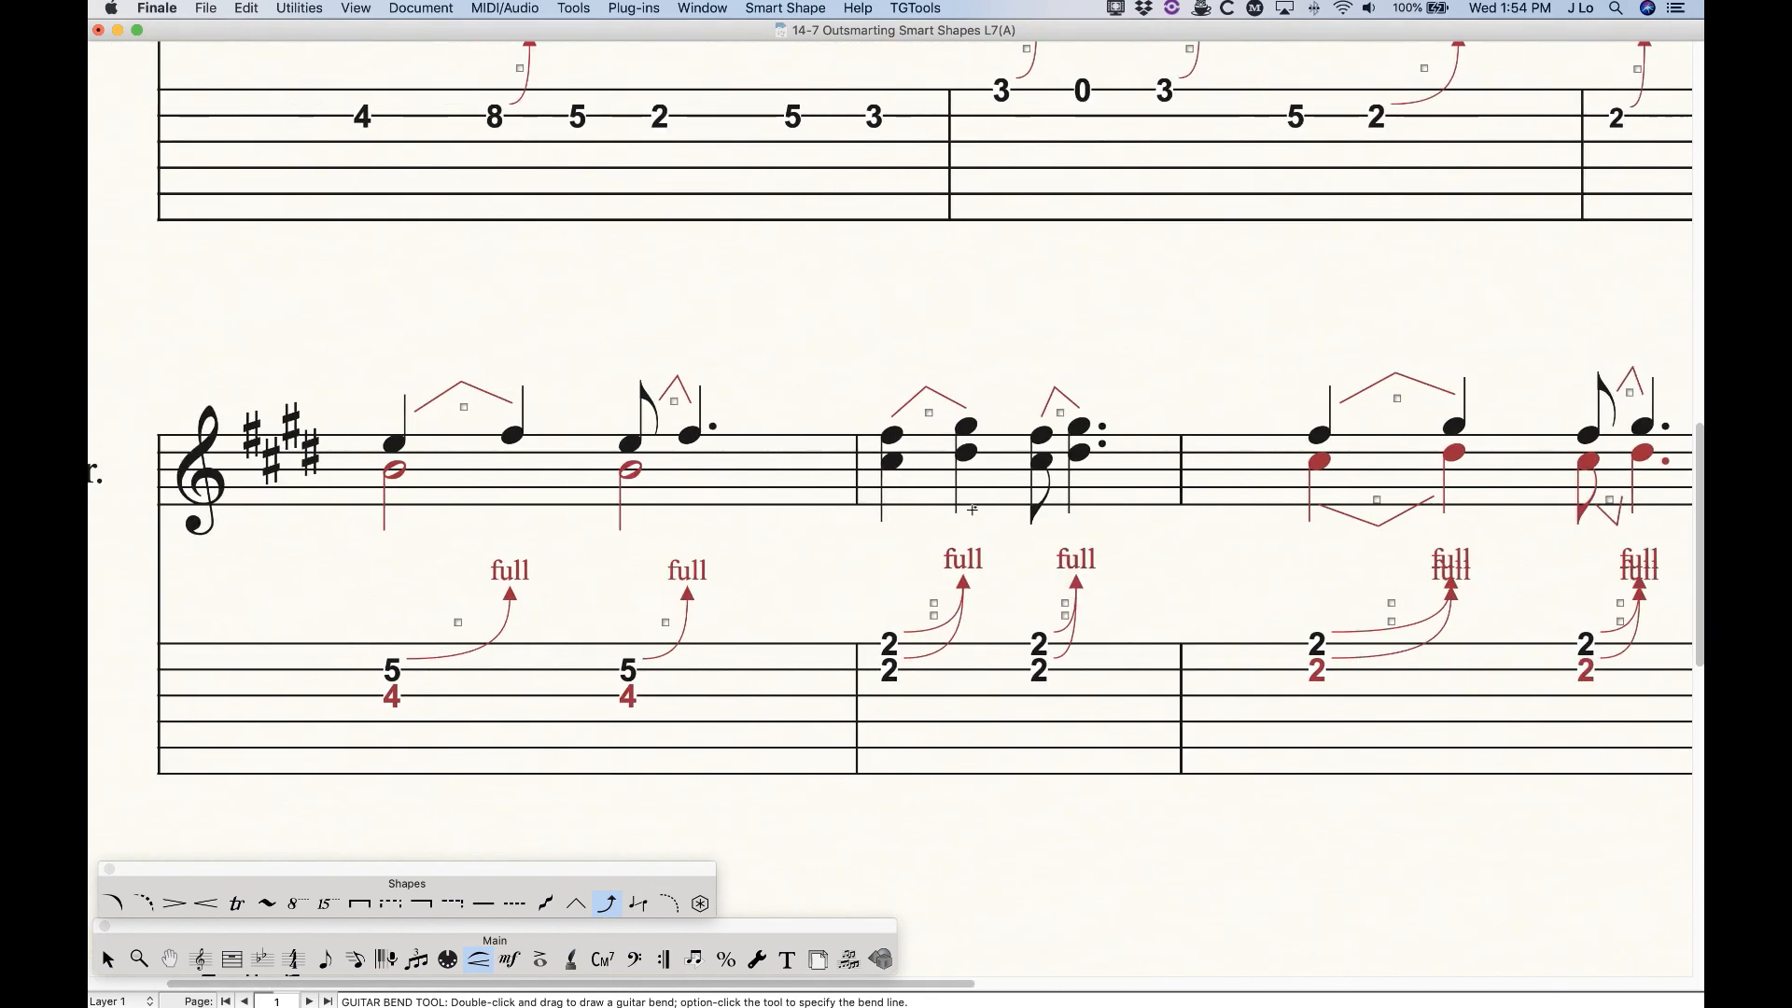
scroll(973, 511, "down", 1)
scroll(972, 510, "down", 1)
scroll(952, 503, "right", 2)
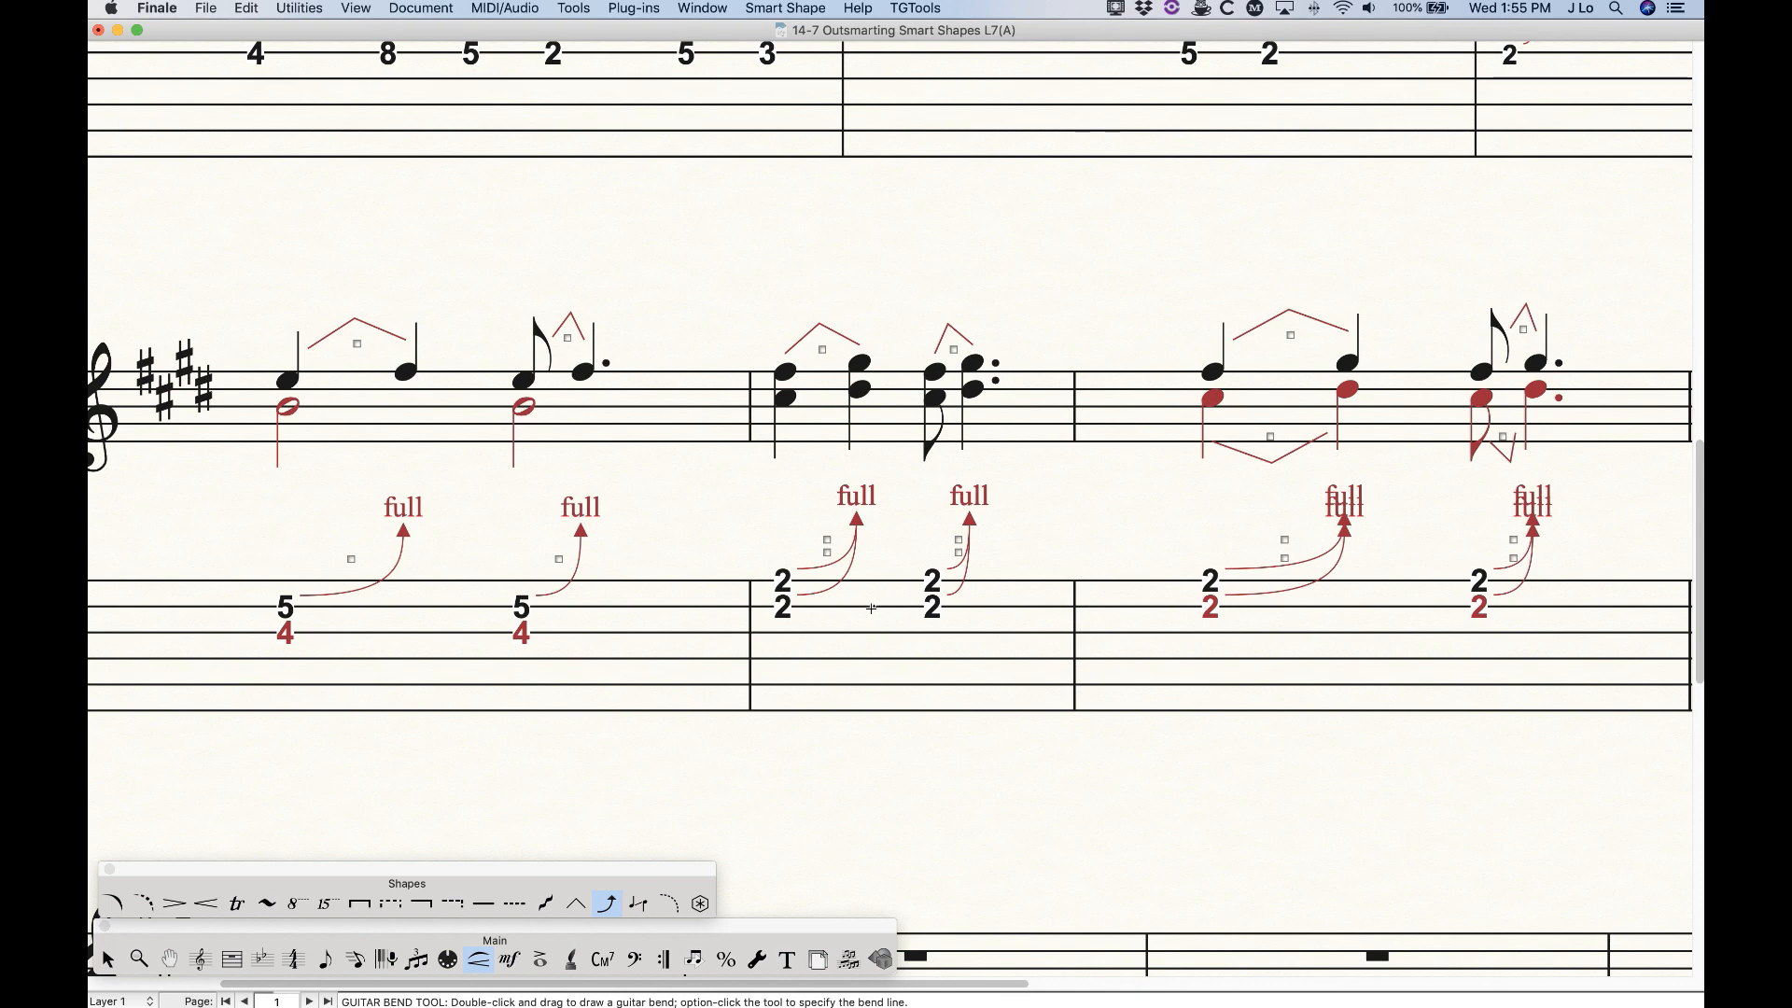
scroll(868, 605, "right", 5)
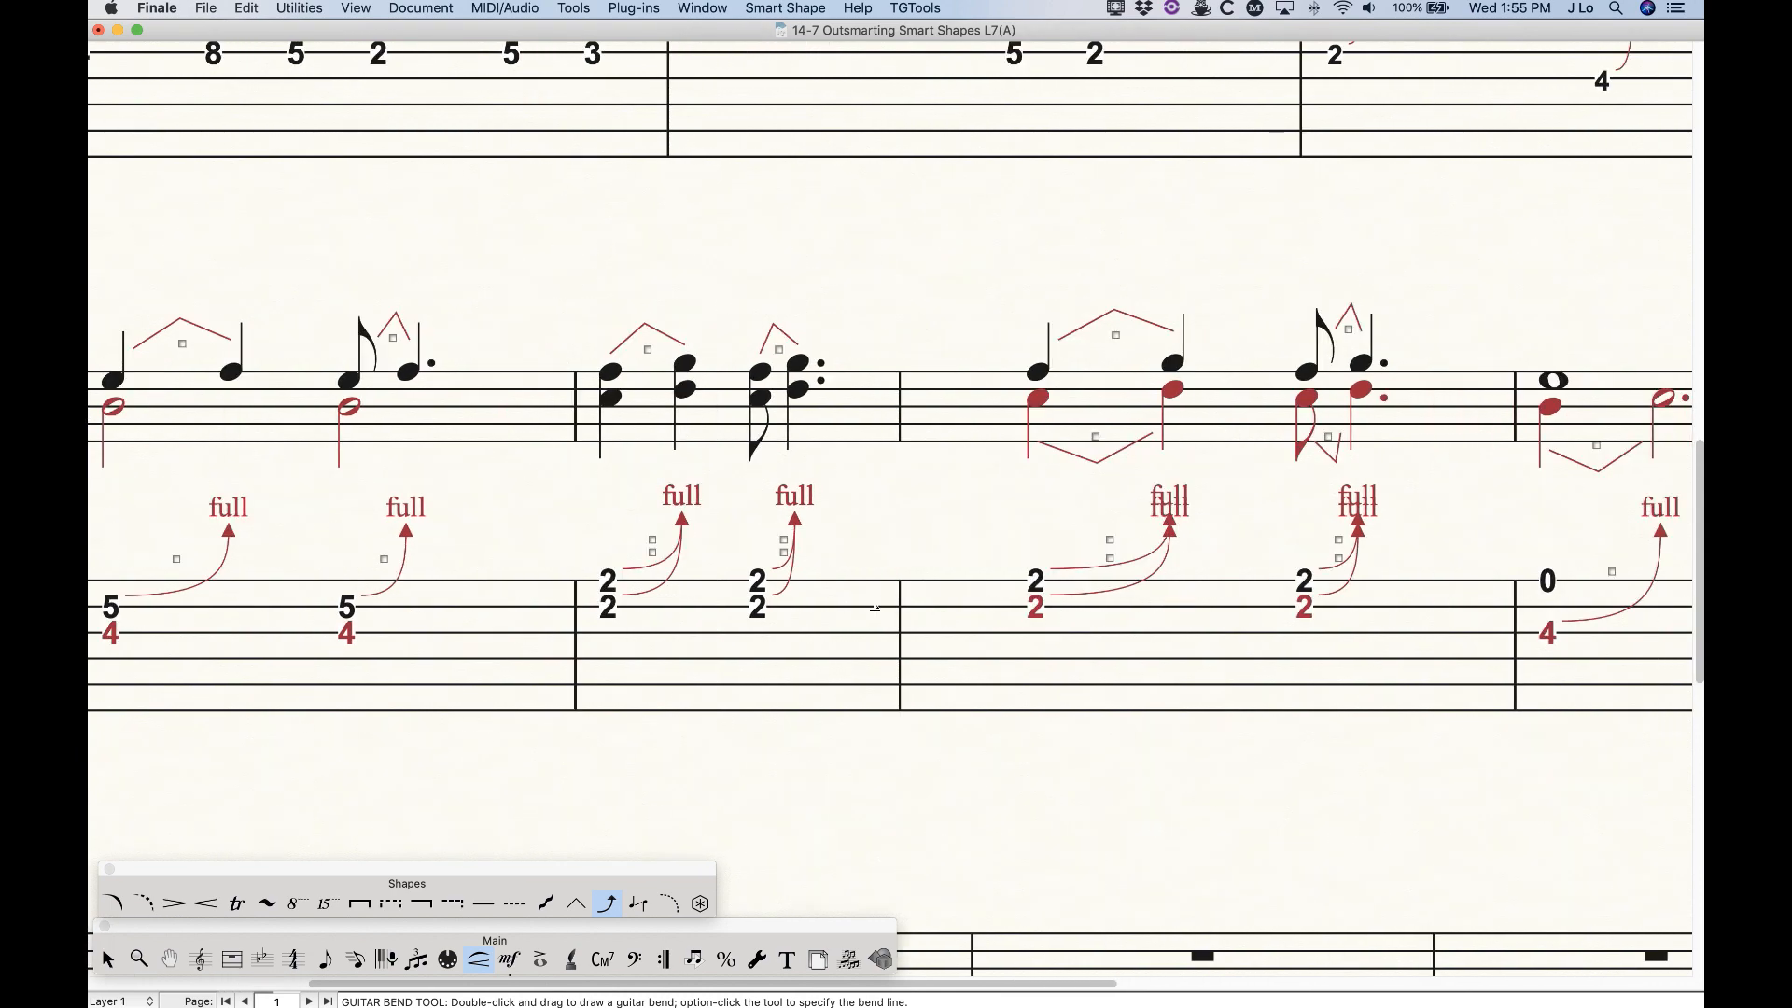
scroll(874, 611, "right", 8)
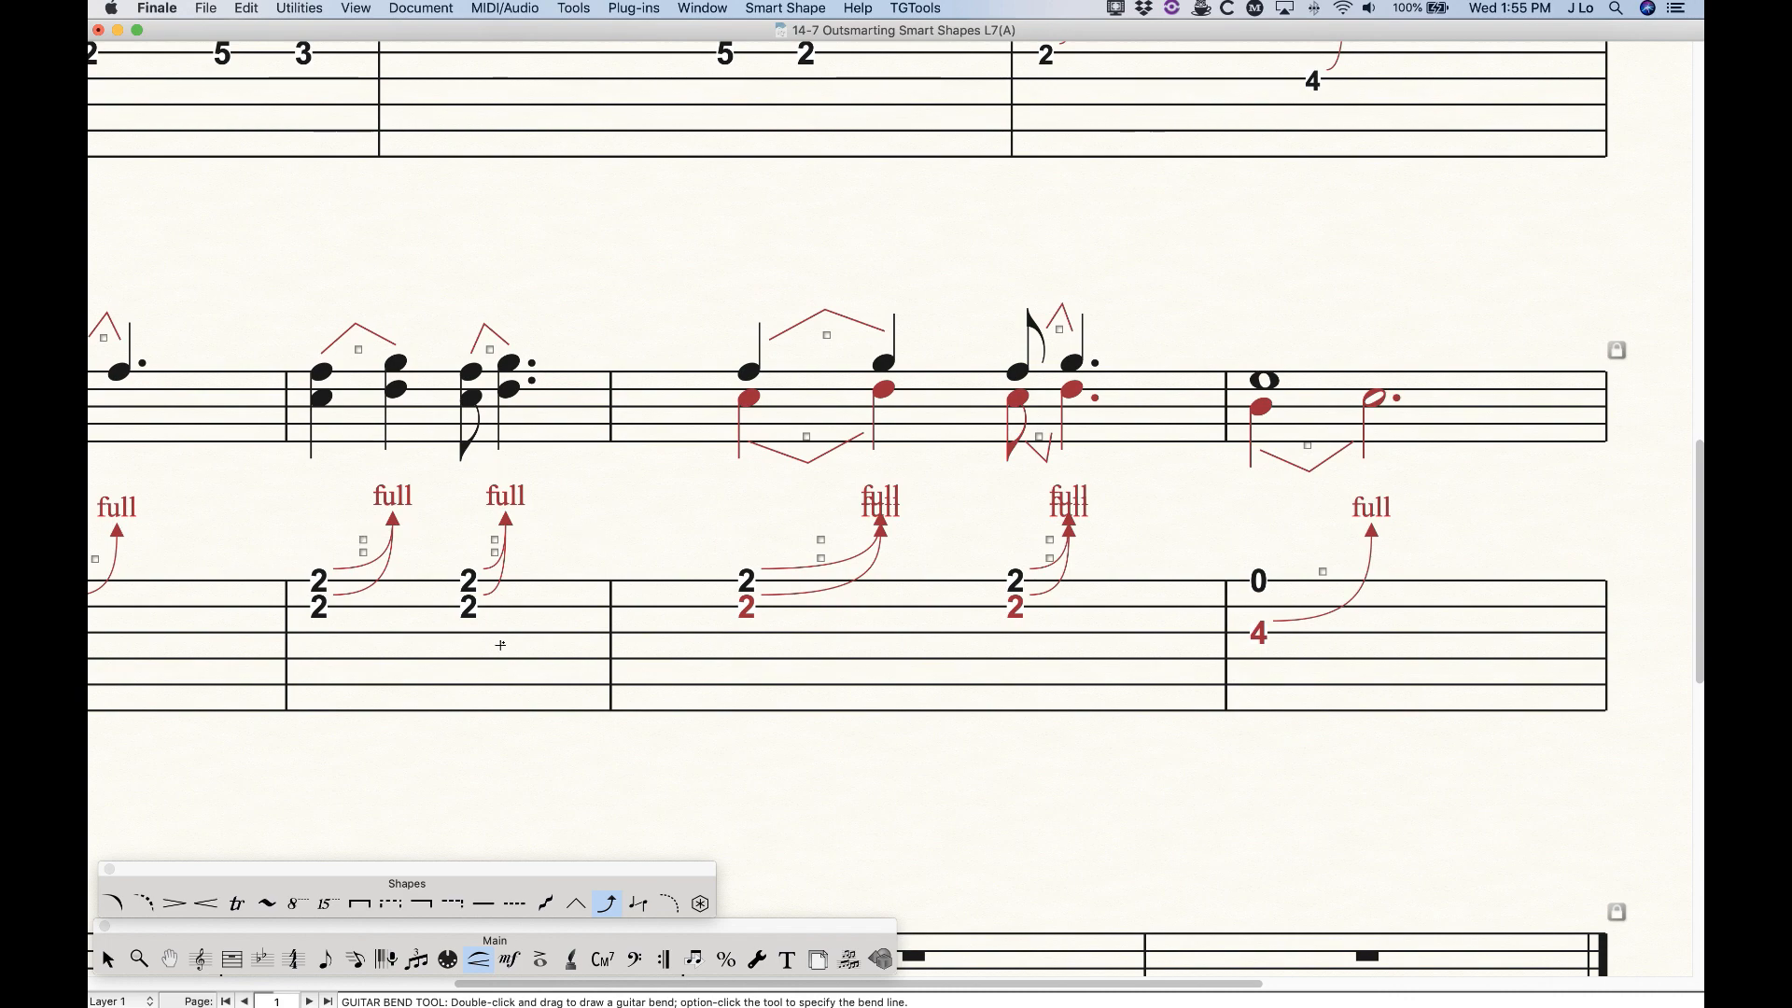
scroll(501, 645, "left", 3)
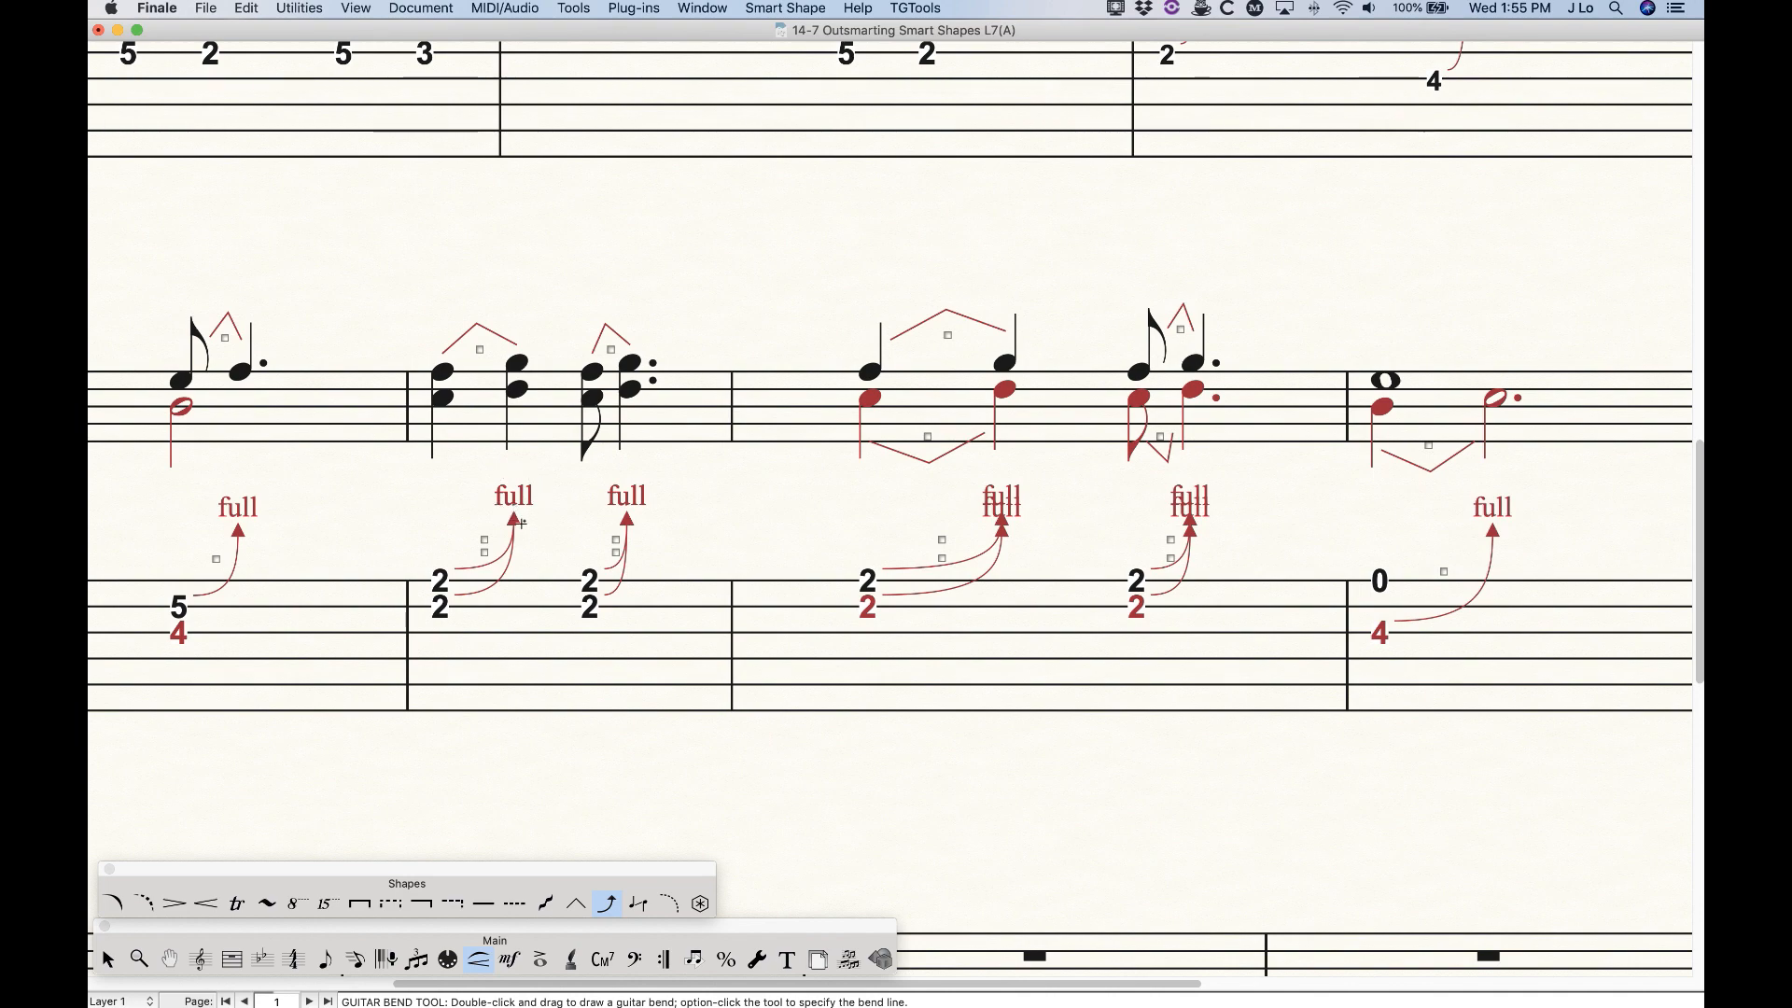
scroll(596, 570, "right", 4)
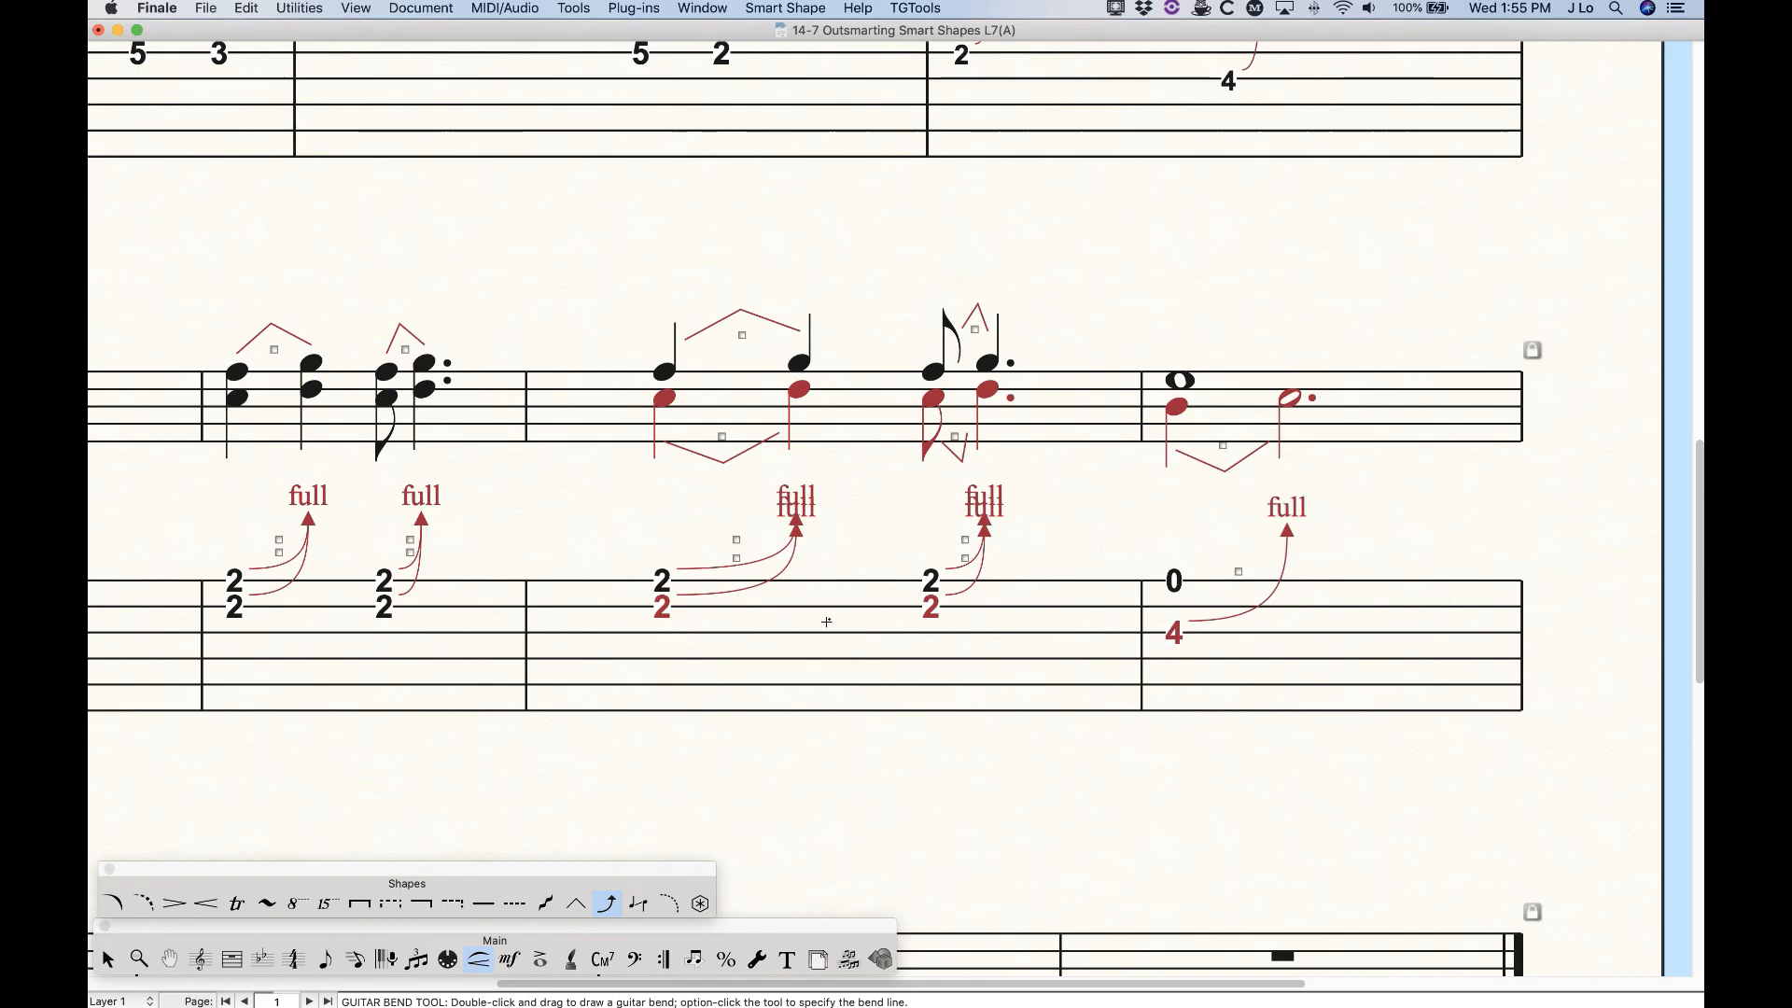
scroll(827, 622, "left", 3)
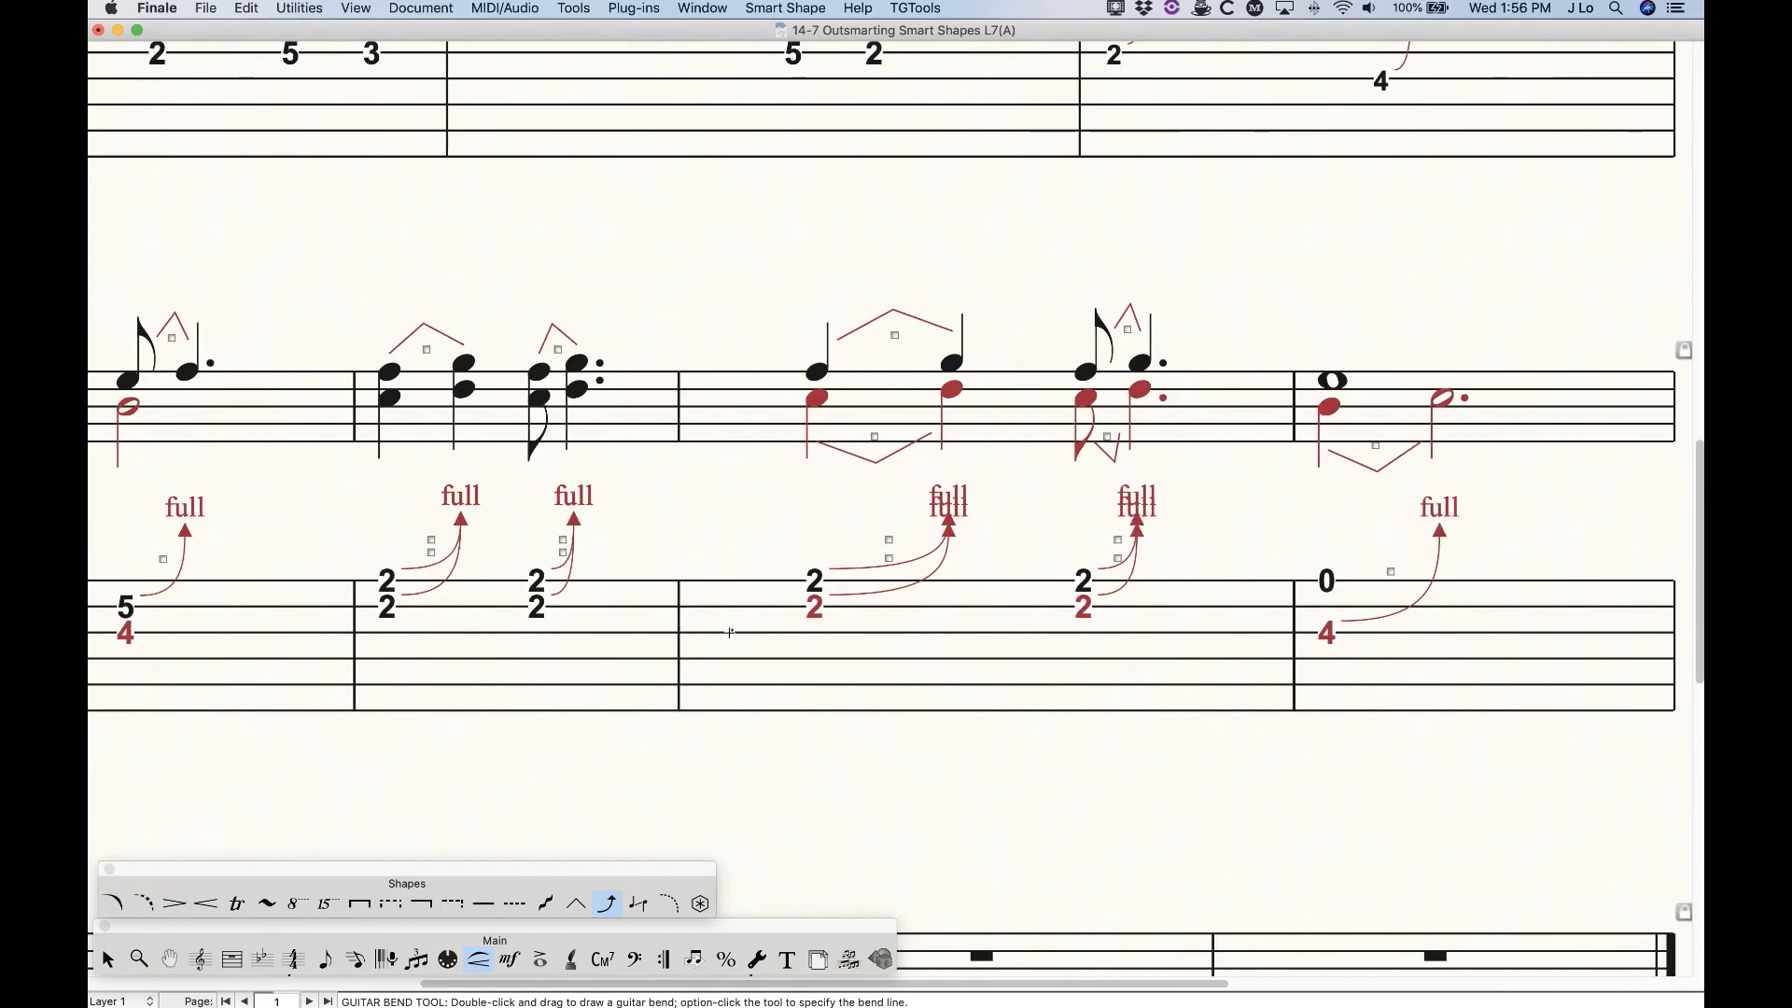
Turn off Place Release Bend Number in Parentheses in Guitar Bend Options and apply it to the score
scroll(730, 633, "up", 10)
key("super+minus")
key("super+minus")
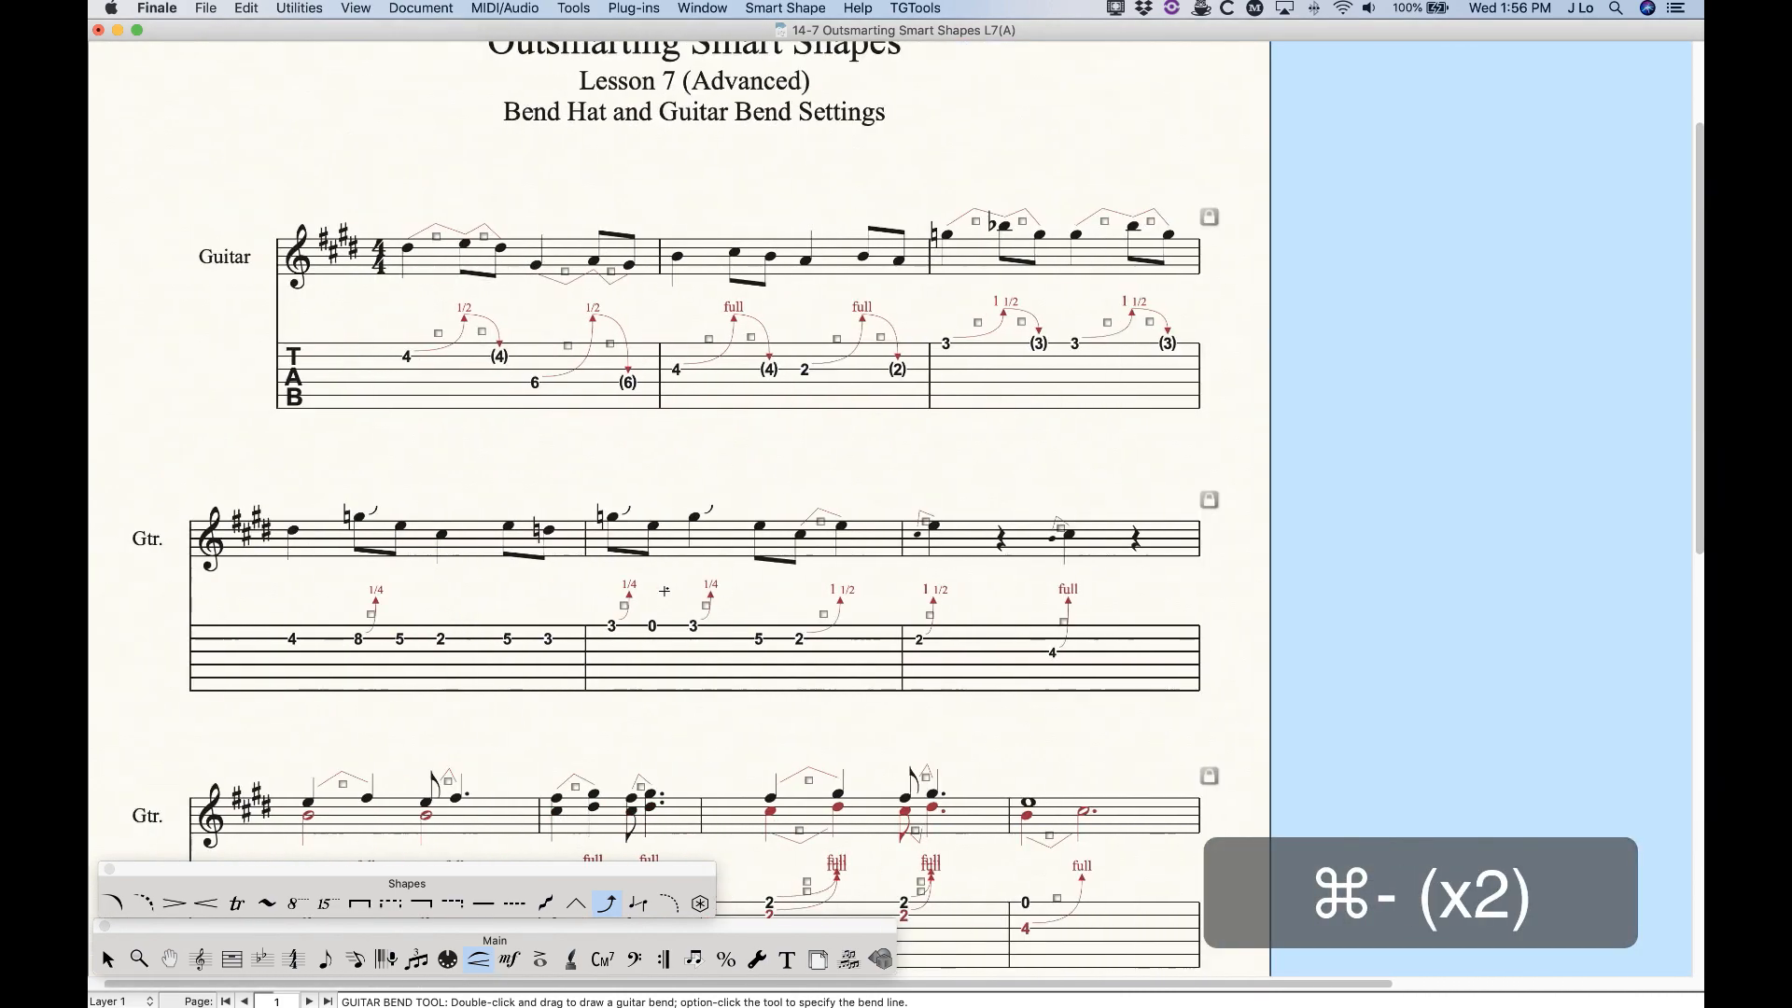
key("super+minus")
scroll(660, 632, "up", 2)
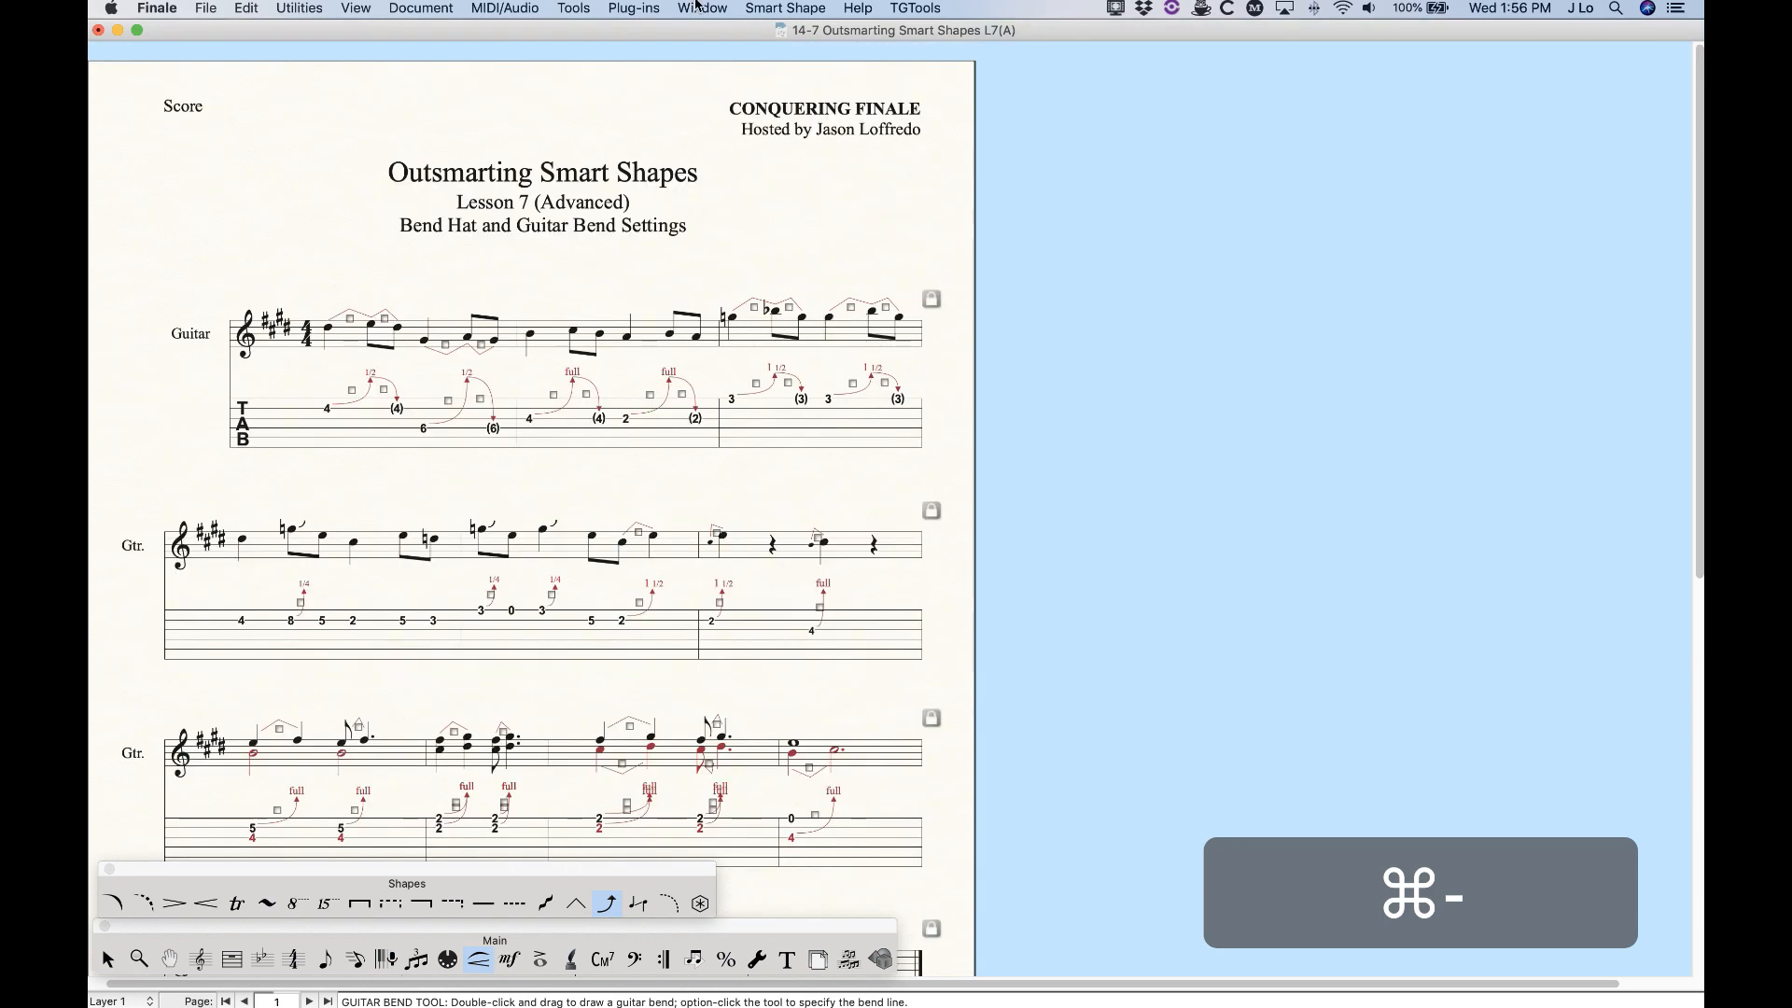
left_click(770, 8)
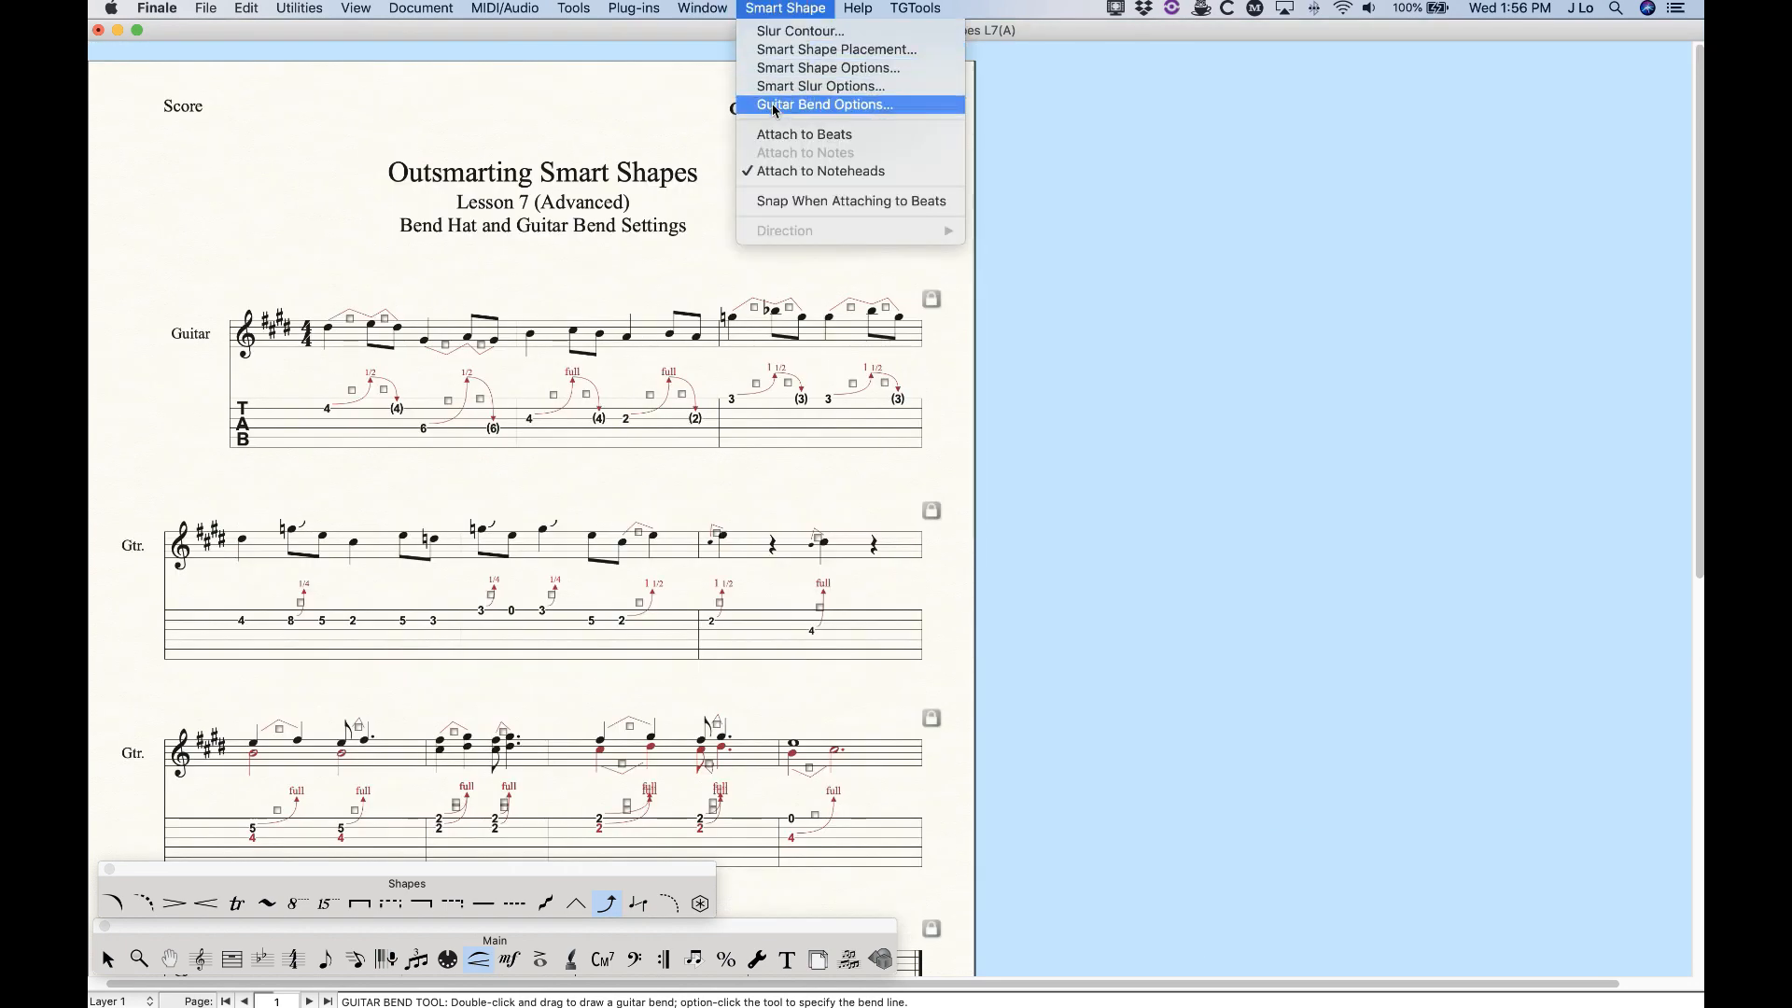
left_click(914, 112)
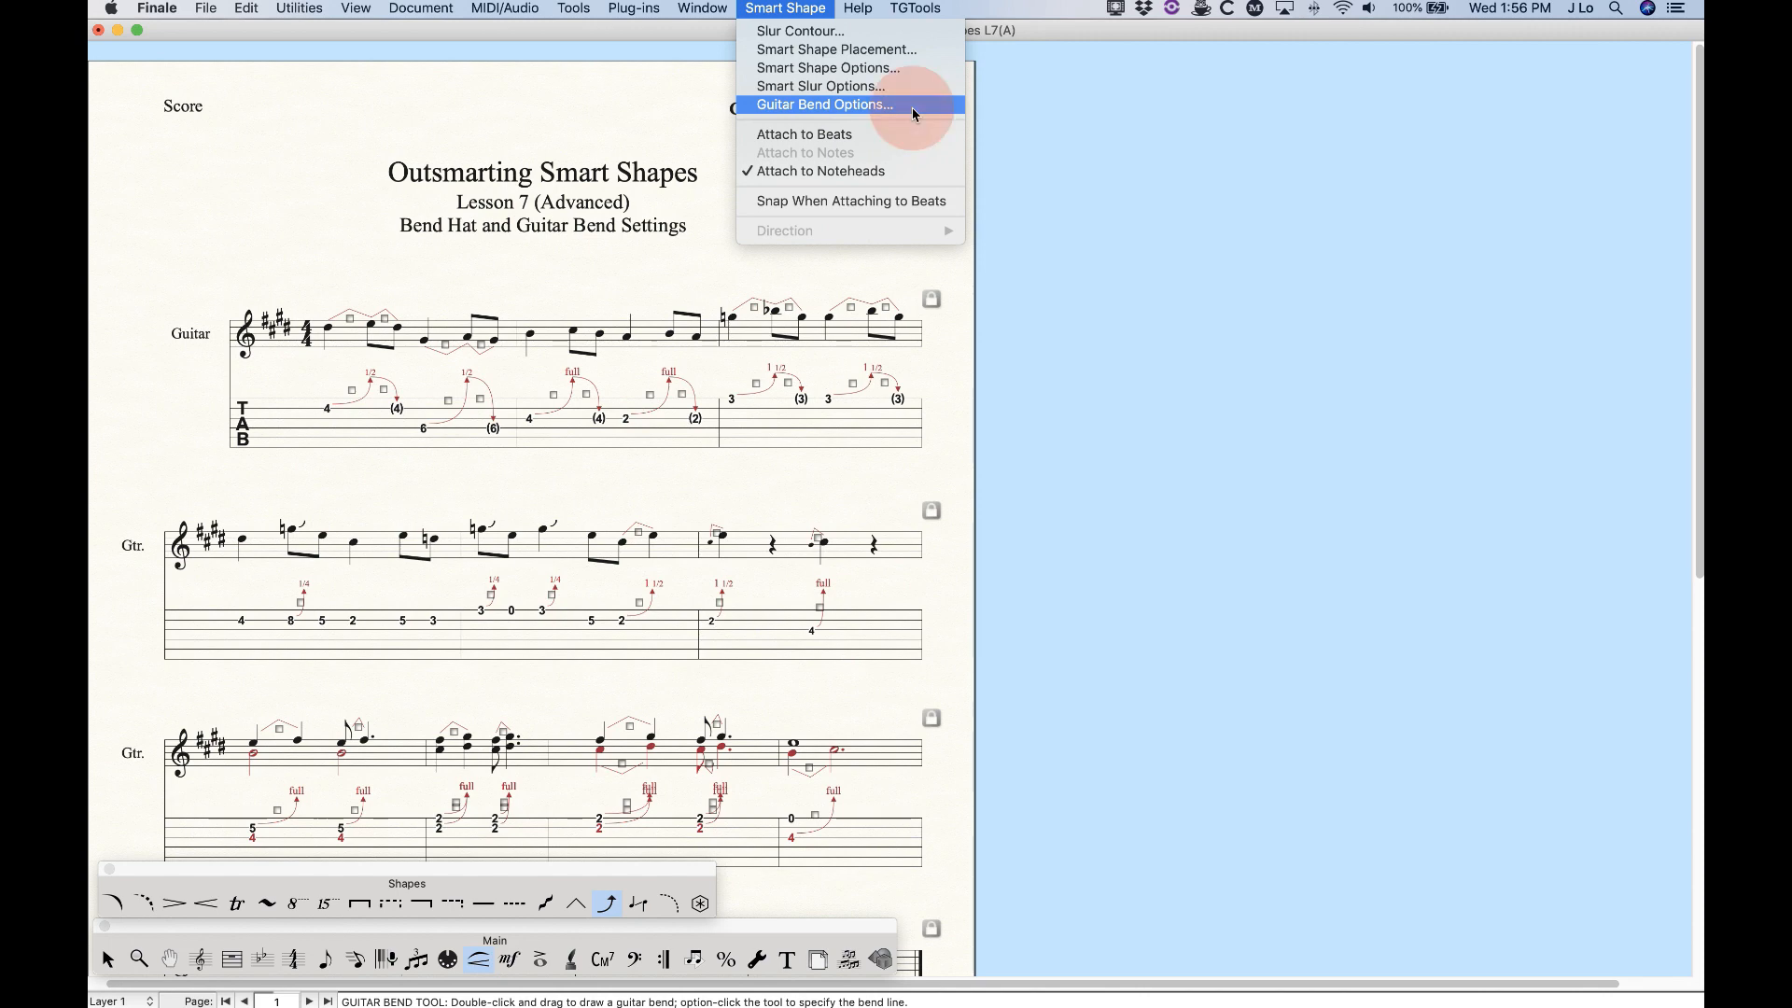
left_click_drag(899, 234, 970, 165)
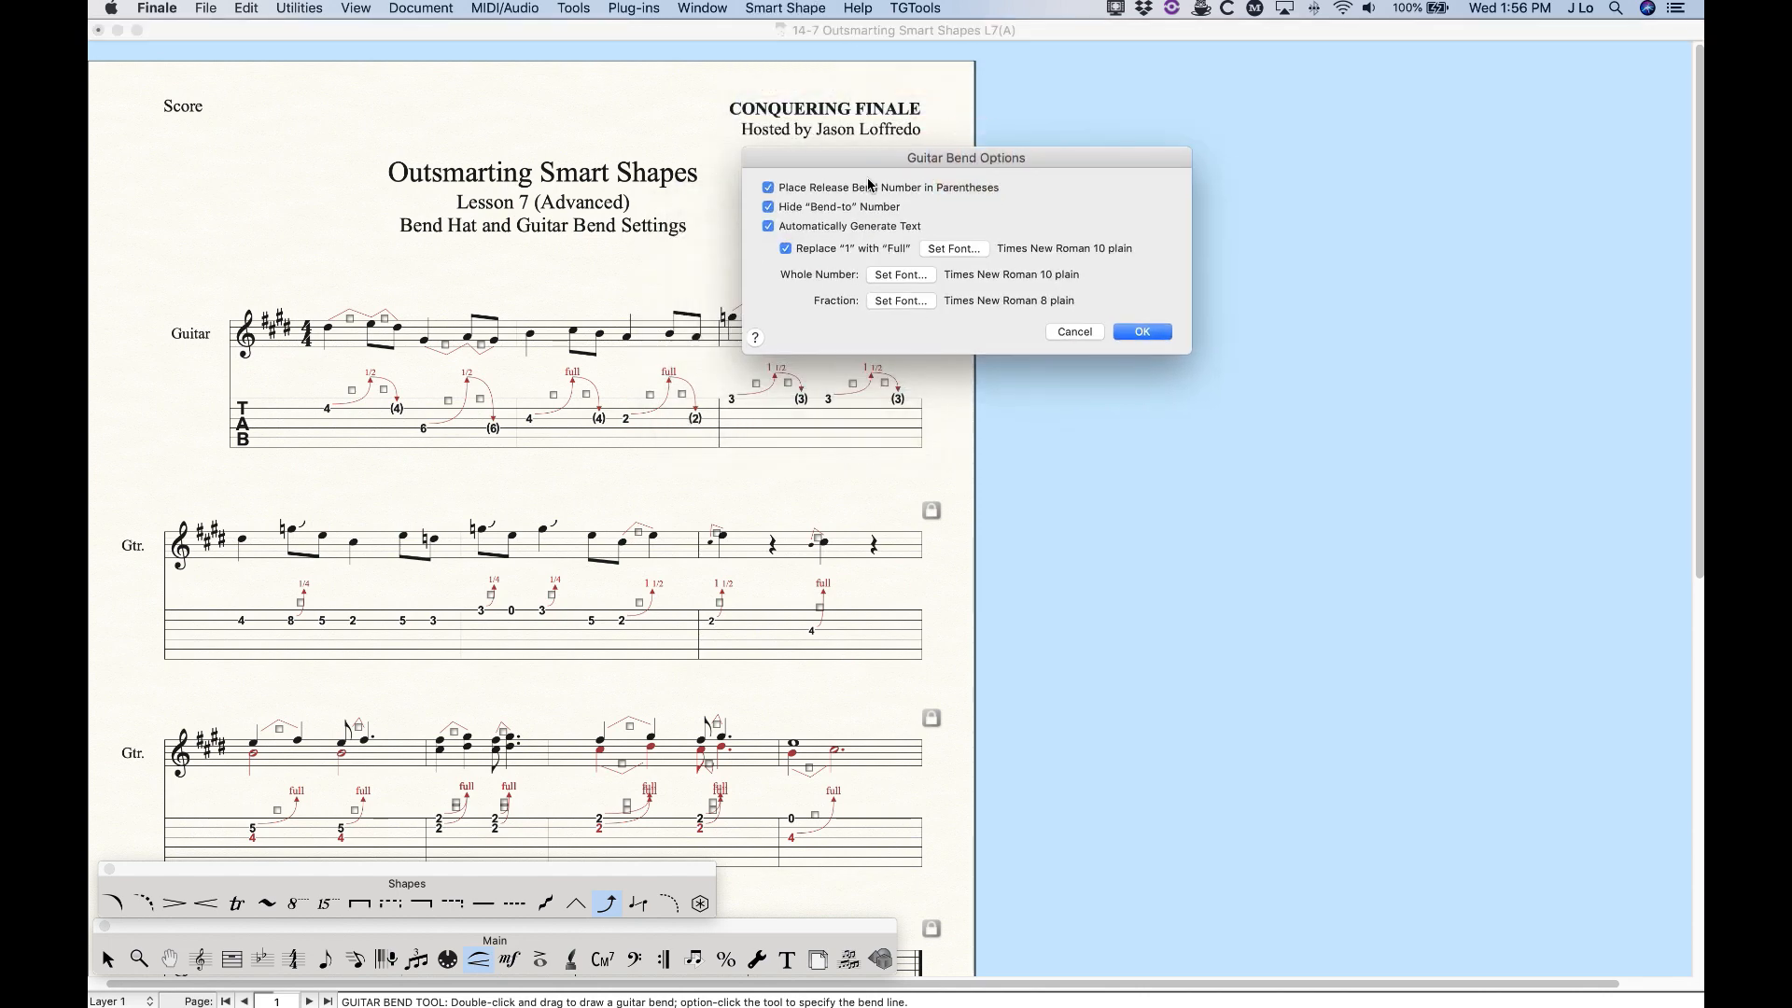
left_click(769, 189)
left_click(1141, 332)
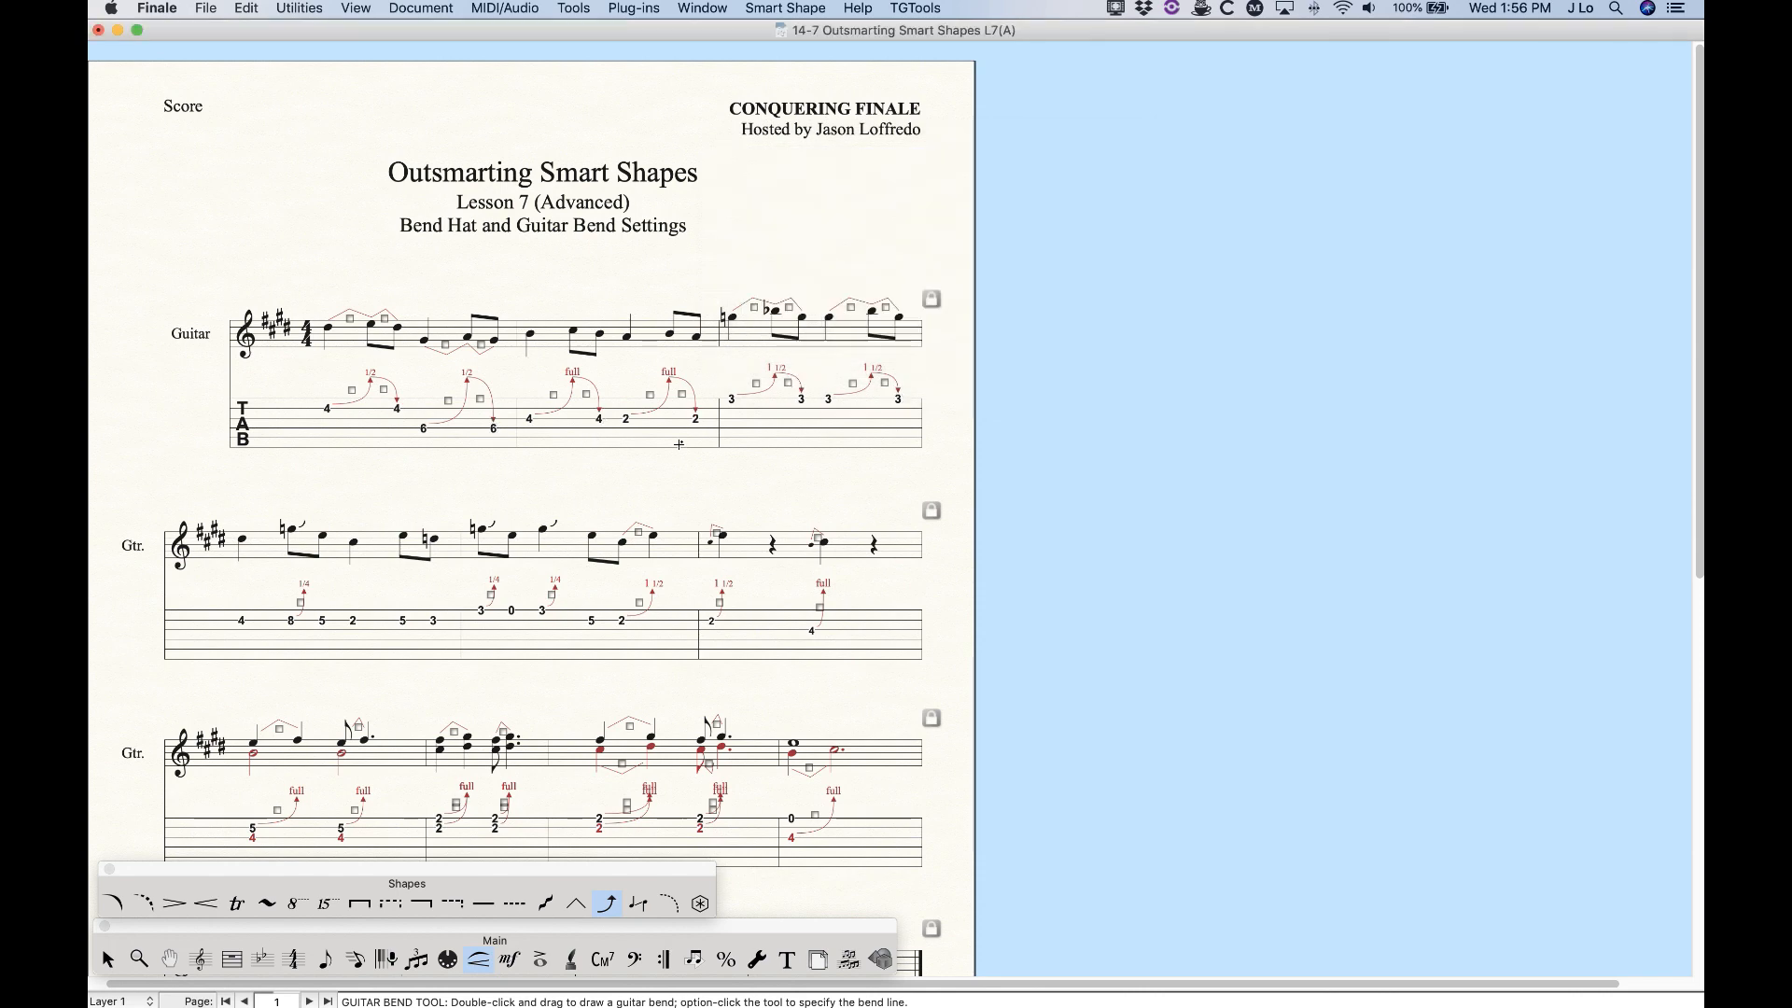
Turn release bend number parentheses back on and turn off Hide "Bend-to" Number in Guitar Bend Options
left_click(810, 4)
left_click(822, 106)
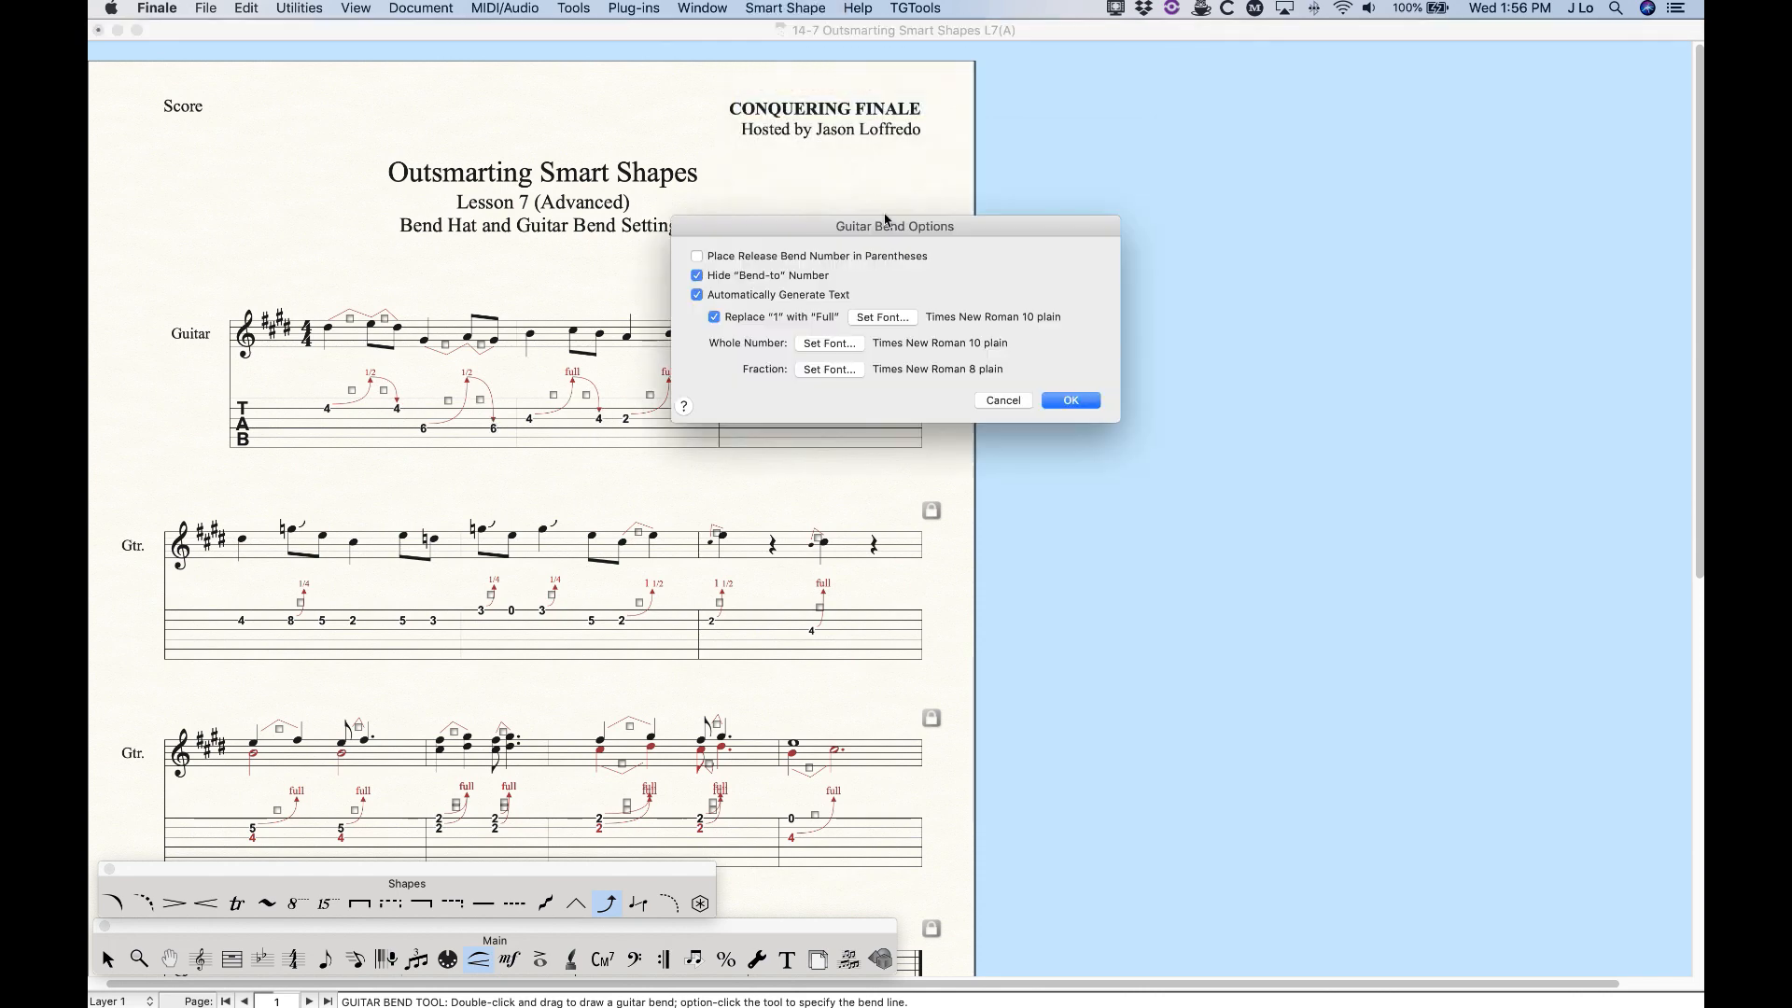
left_click_drag(728, 234, 919, 184)
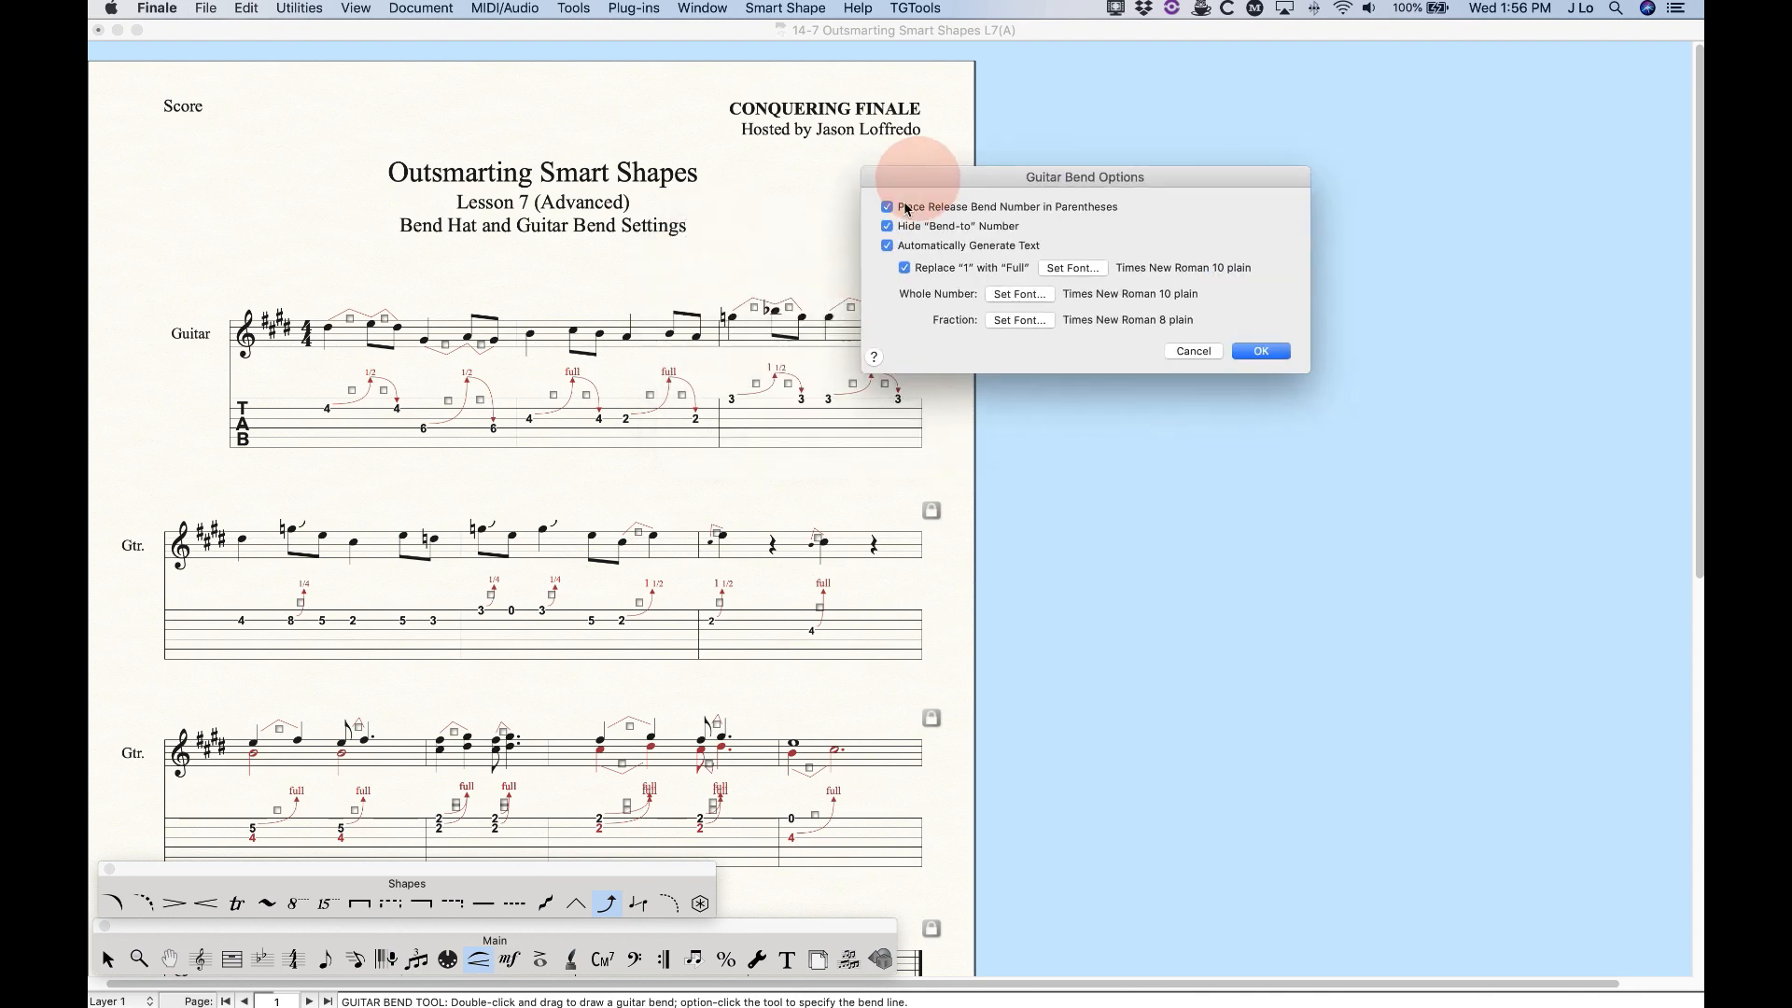
left_click(887, 229)
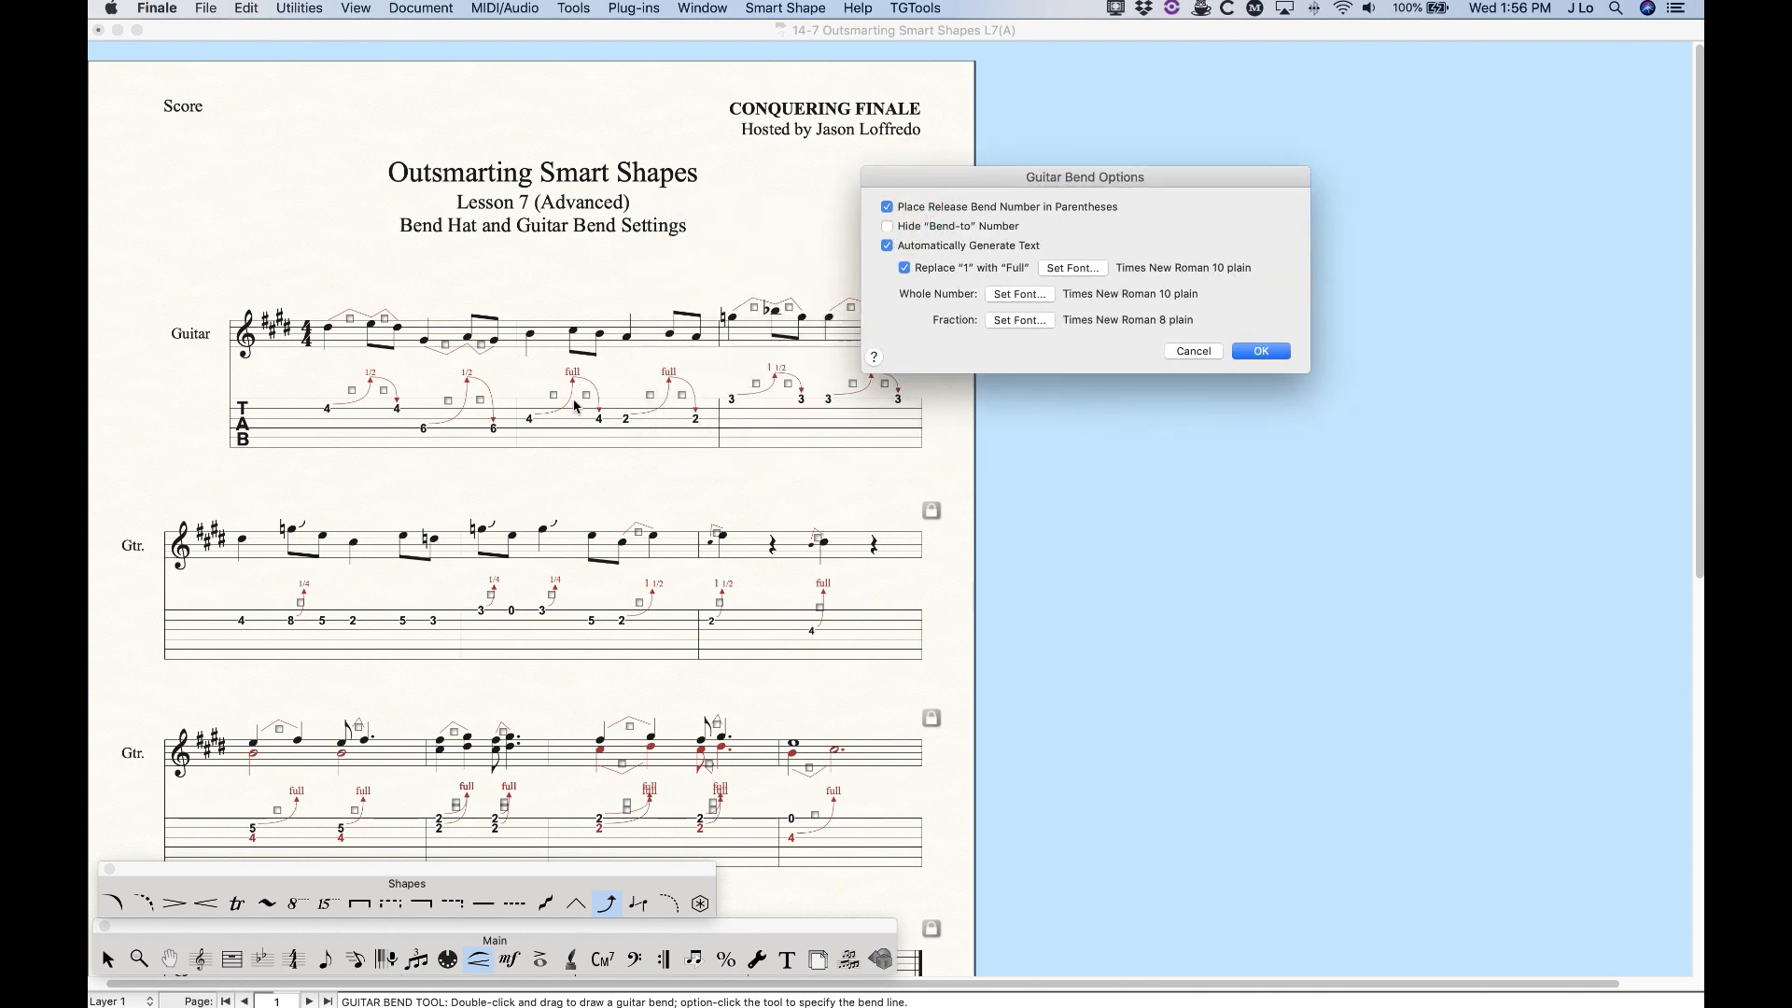
left_click(1261, 351)
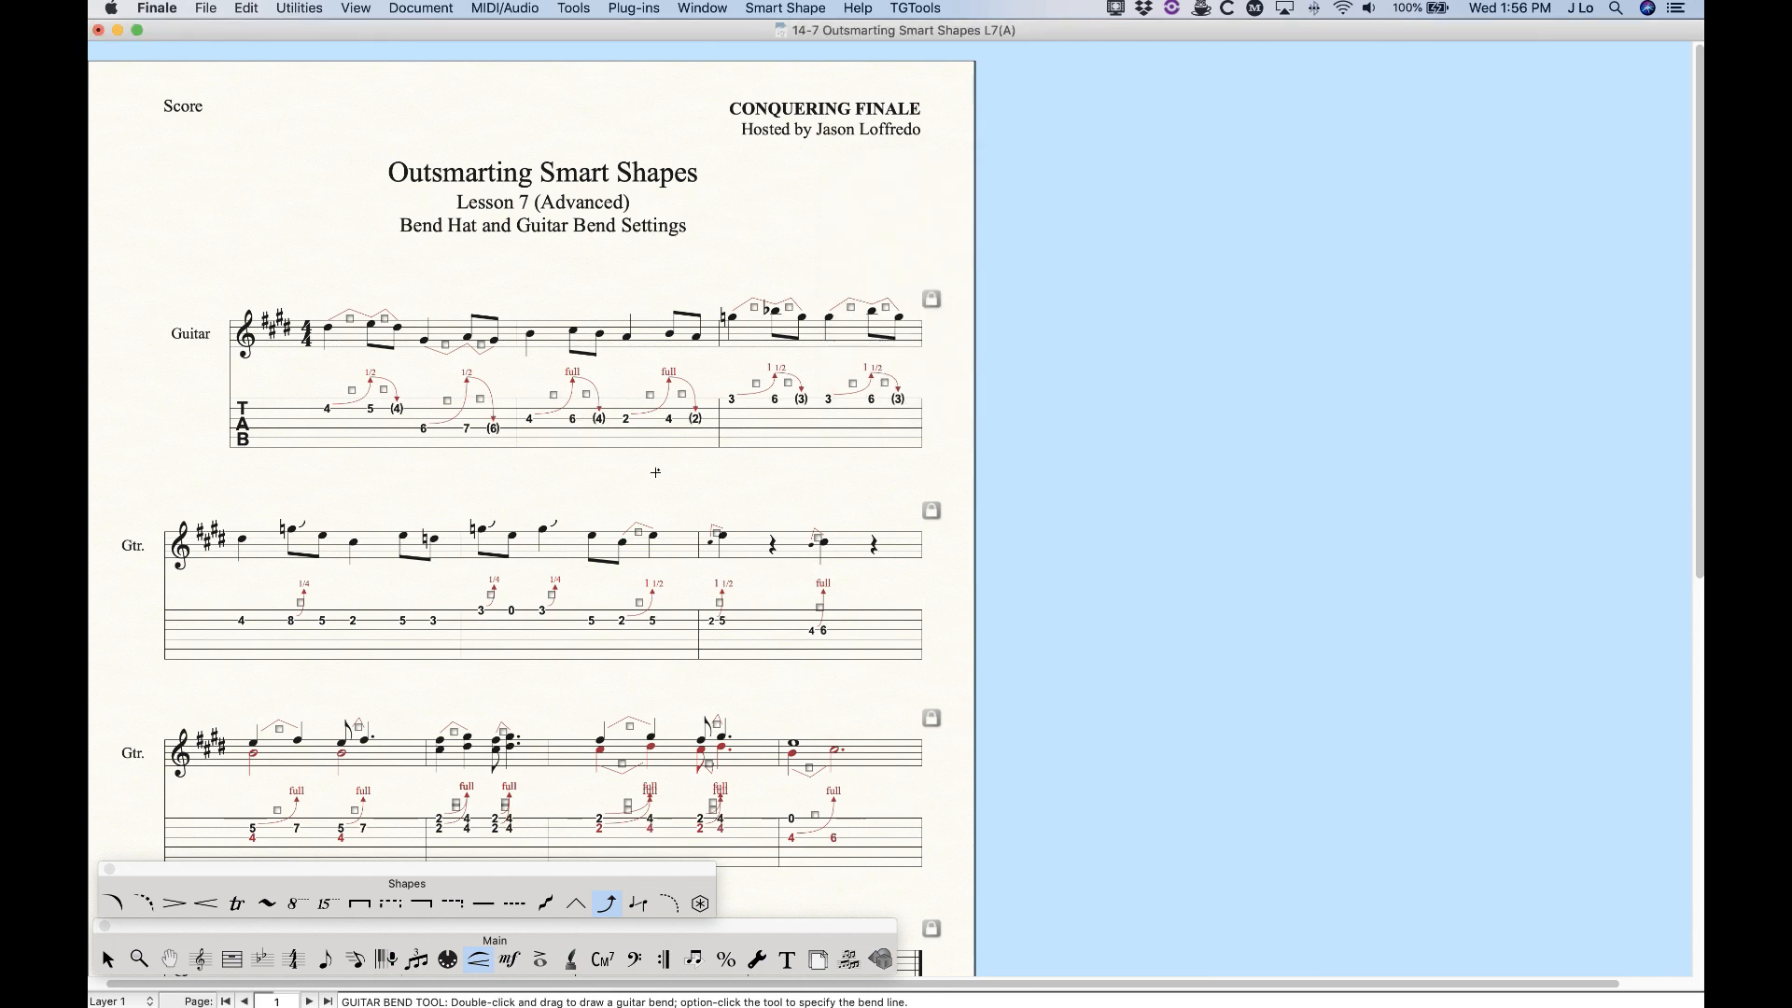
Hide the "bend-to" numbers again and turn off Automatically Generate Text in Guitar Bend Options
left_click(794, 7)
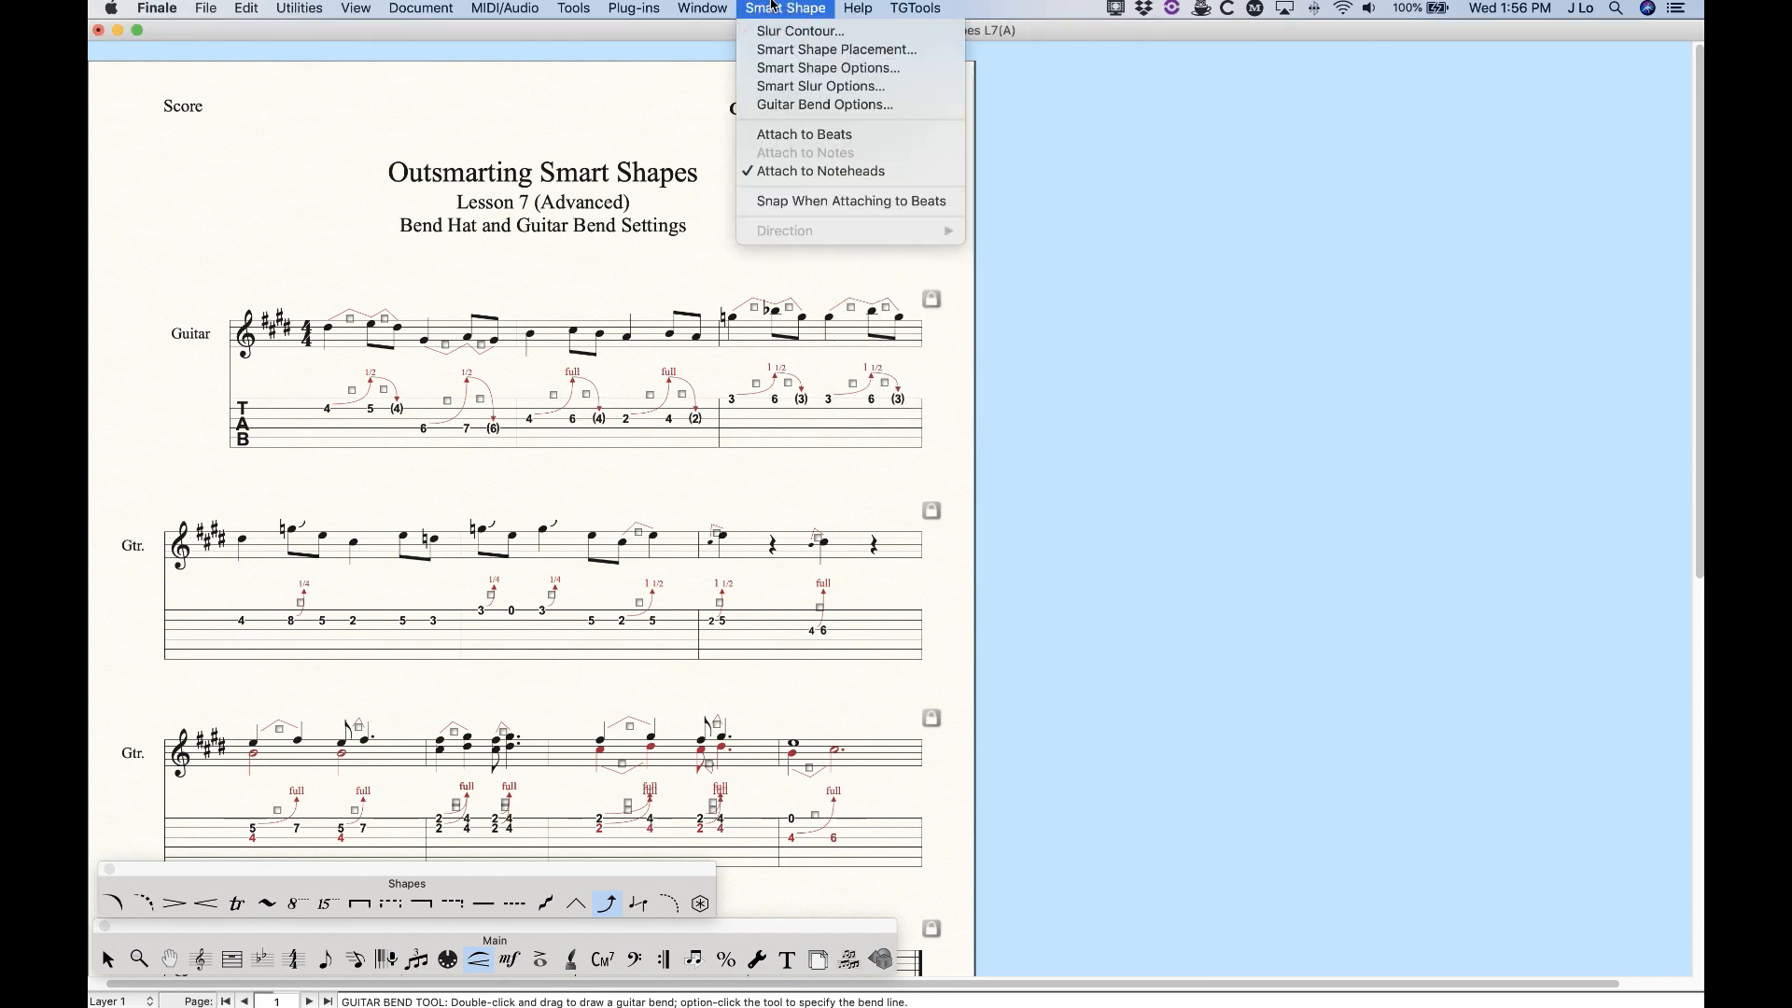
left_click(811, 104)
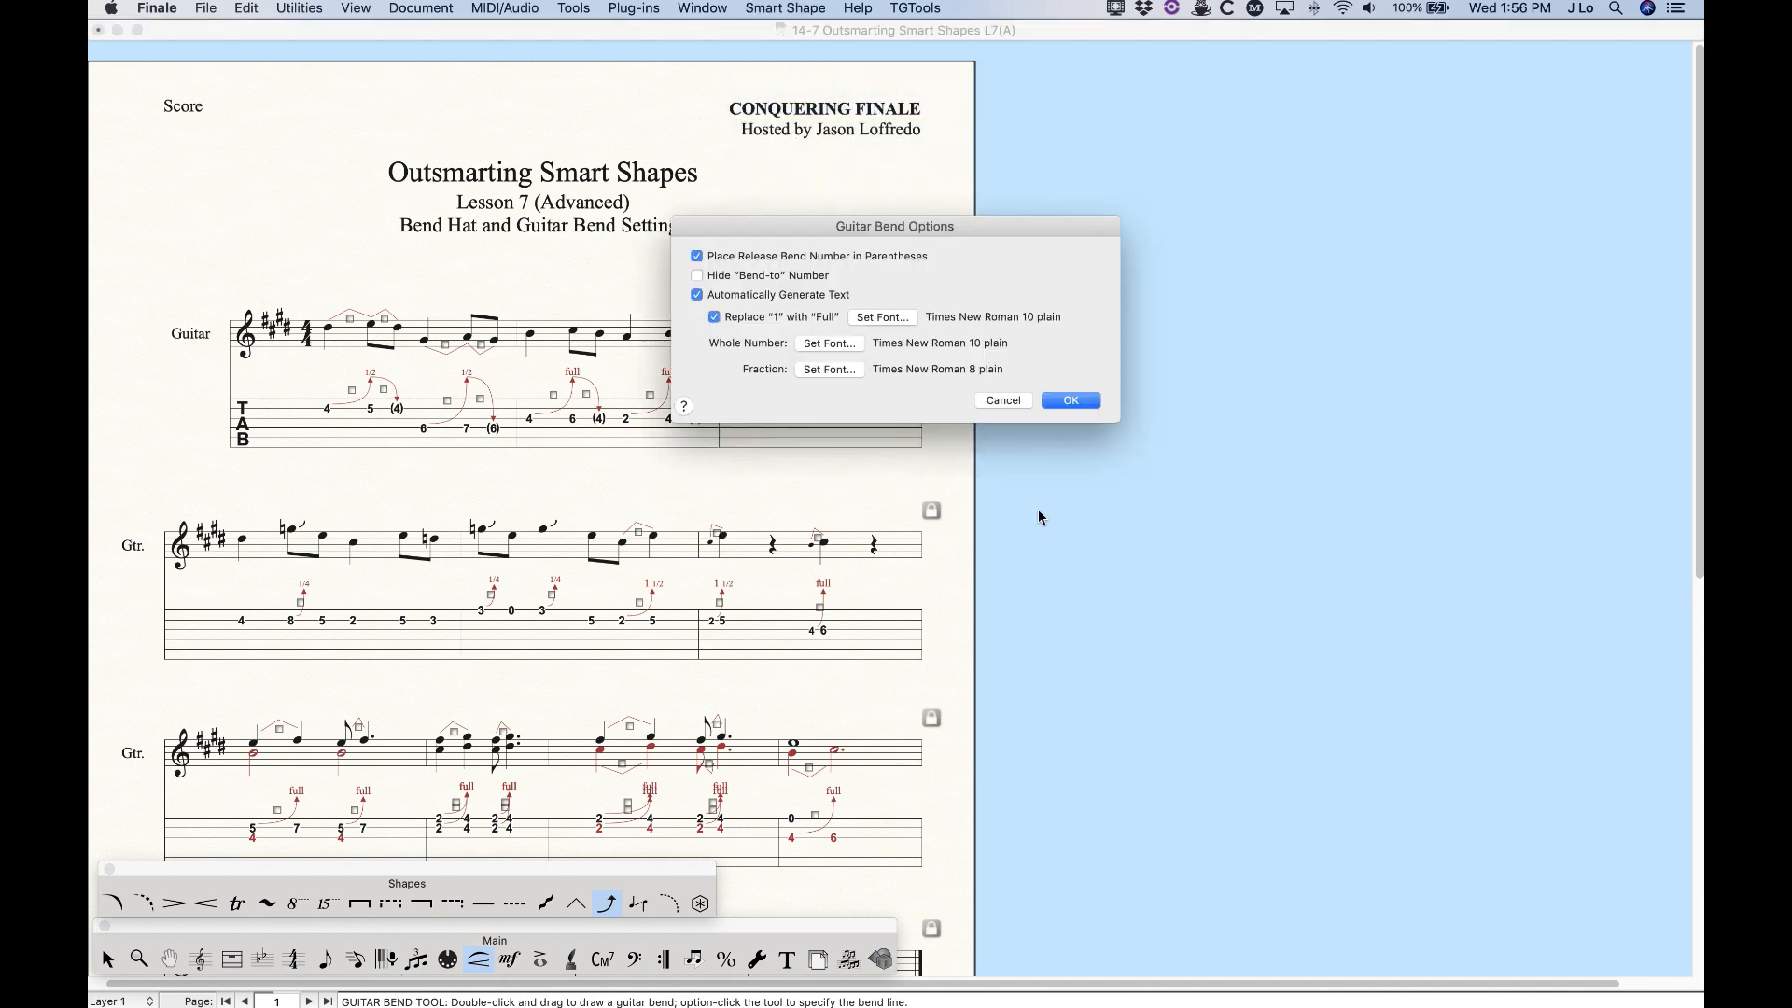
left_click_drag(747, 209, 962, 211)
left_click(888, 253)
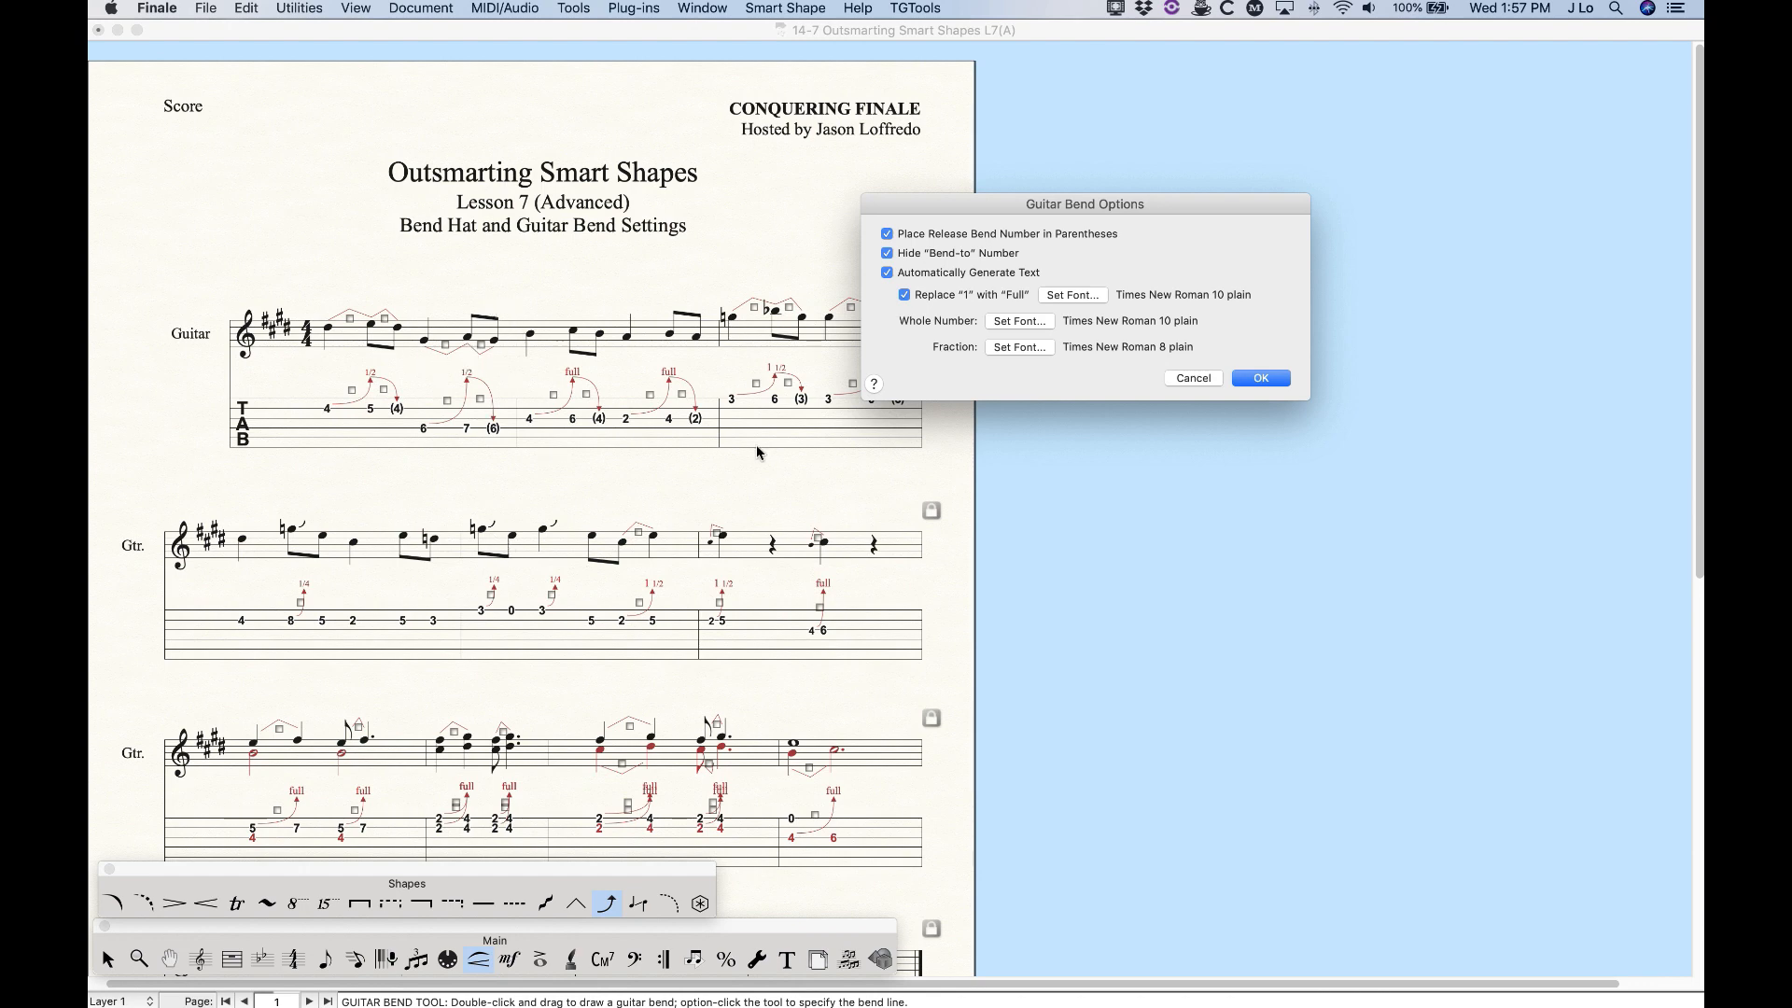
left_click(887, 272)
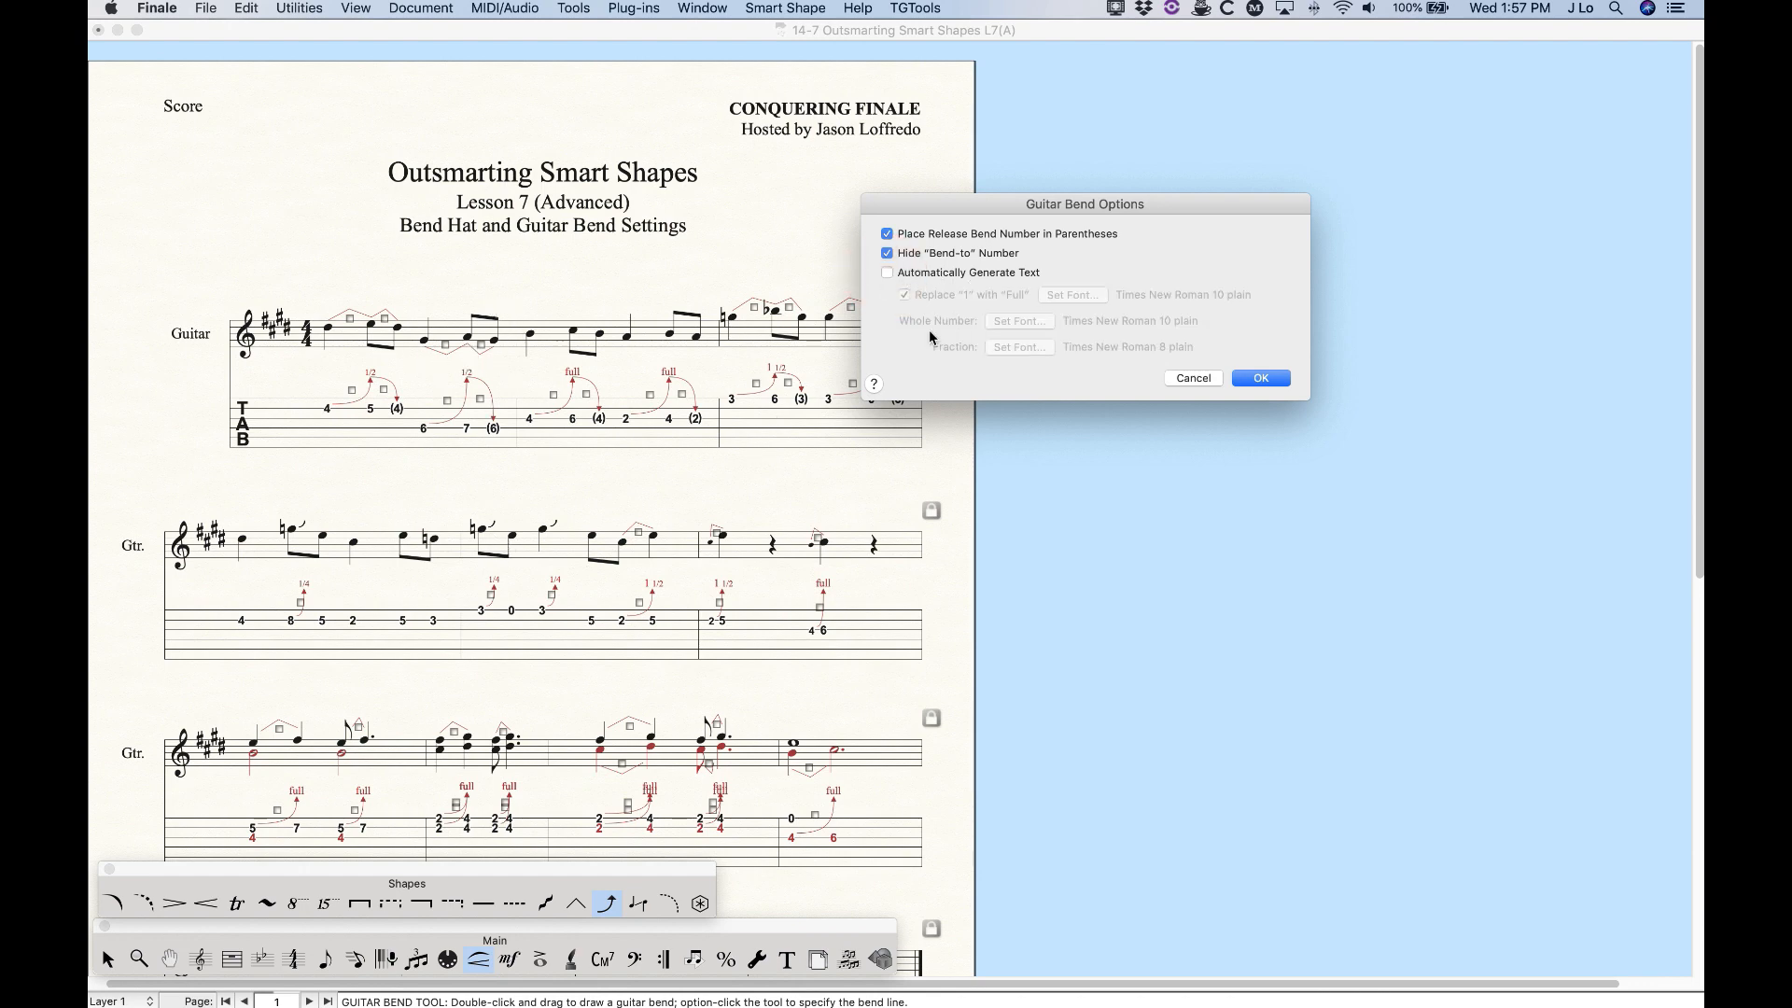
left_click(1261, 378)
scroll(576, 668, "down", 2)
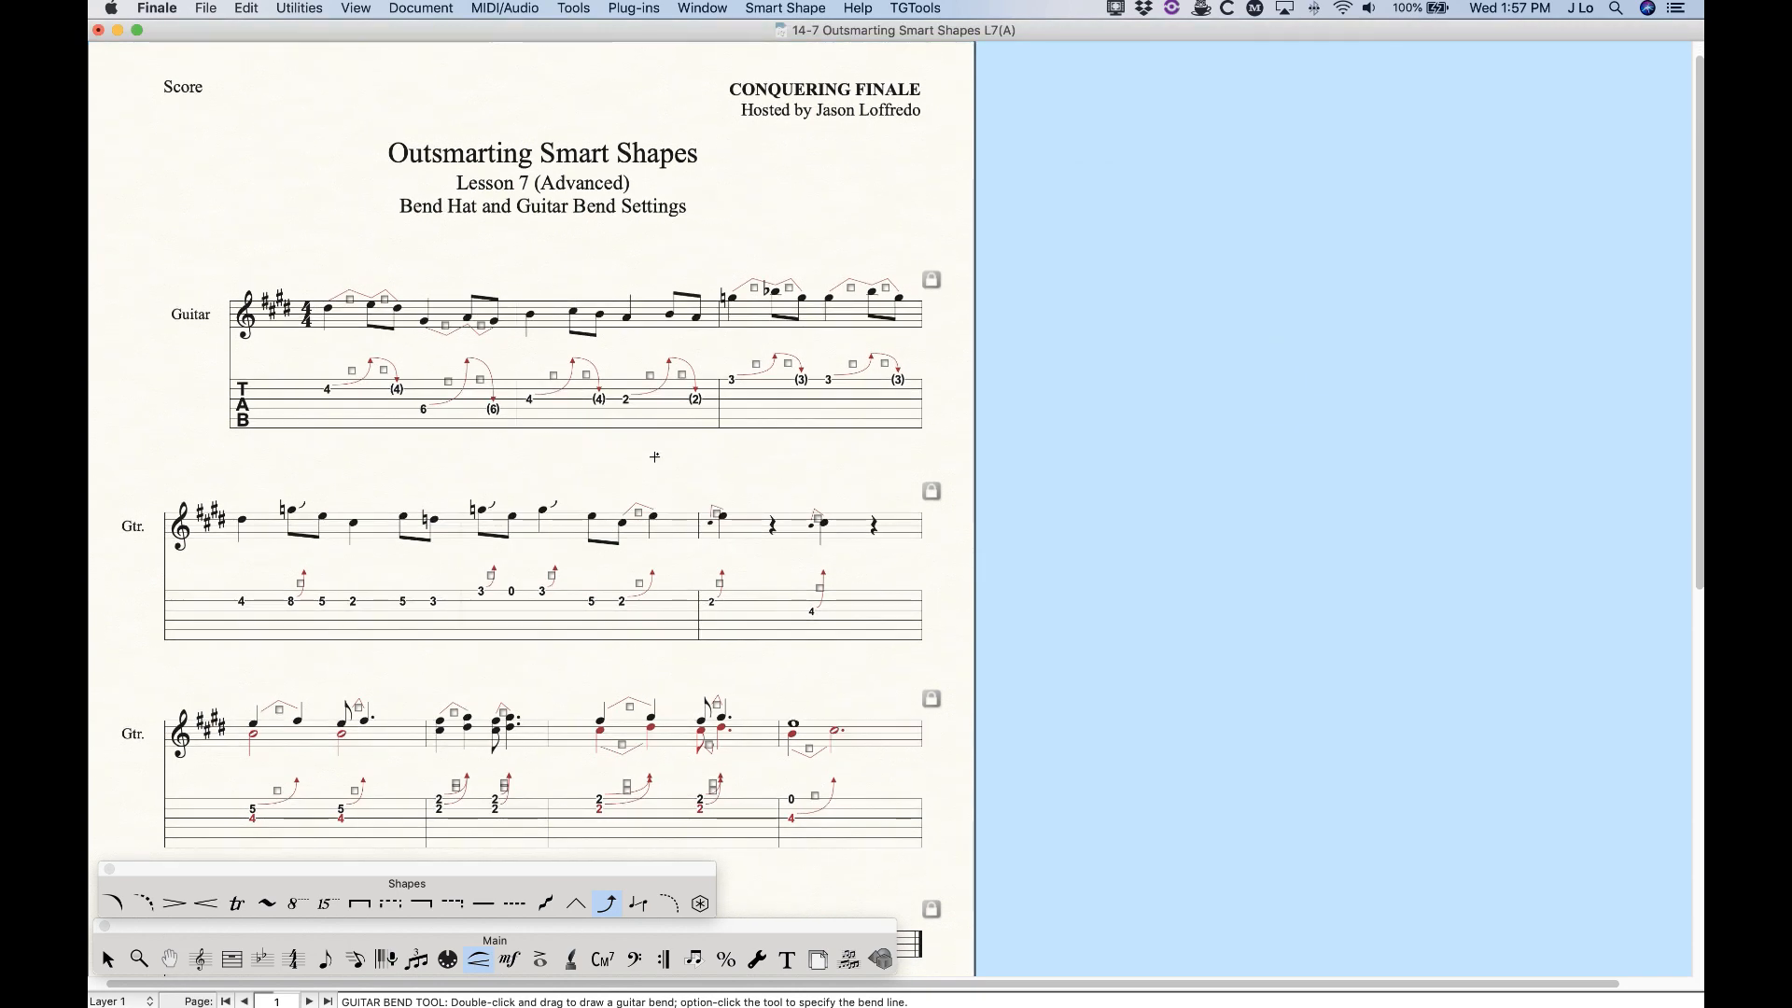
Turn automatic bend text back on and turn off Replace "1" with "Full" in Guitar Bend Options
left_click(789, 8)
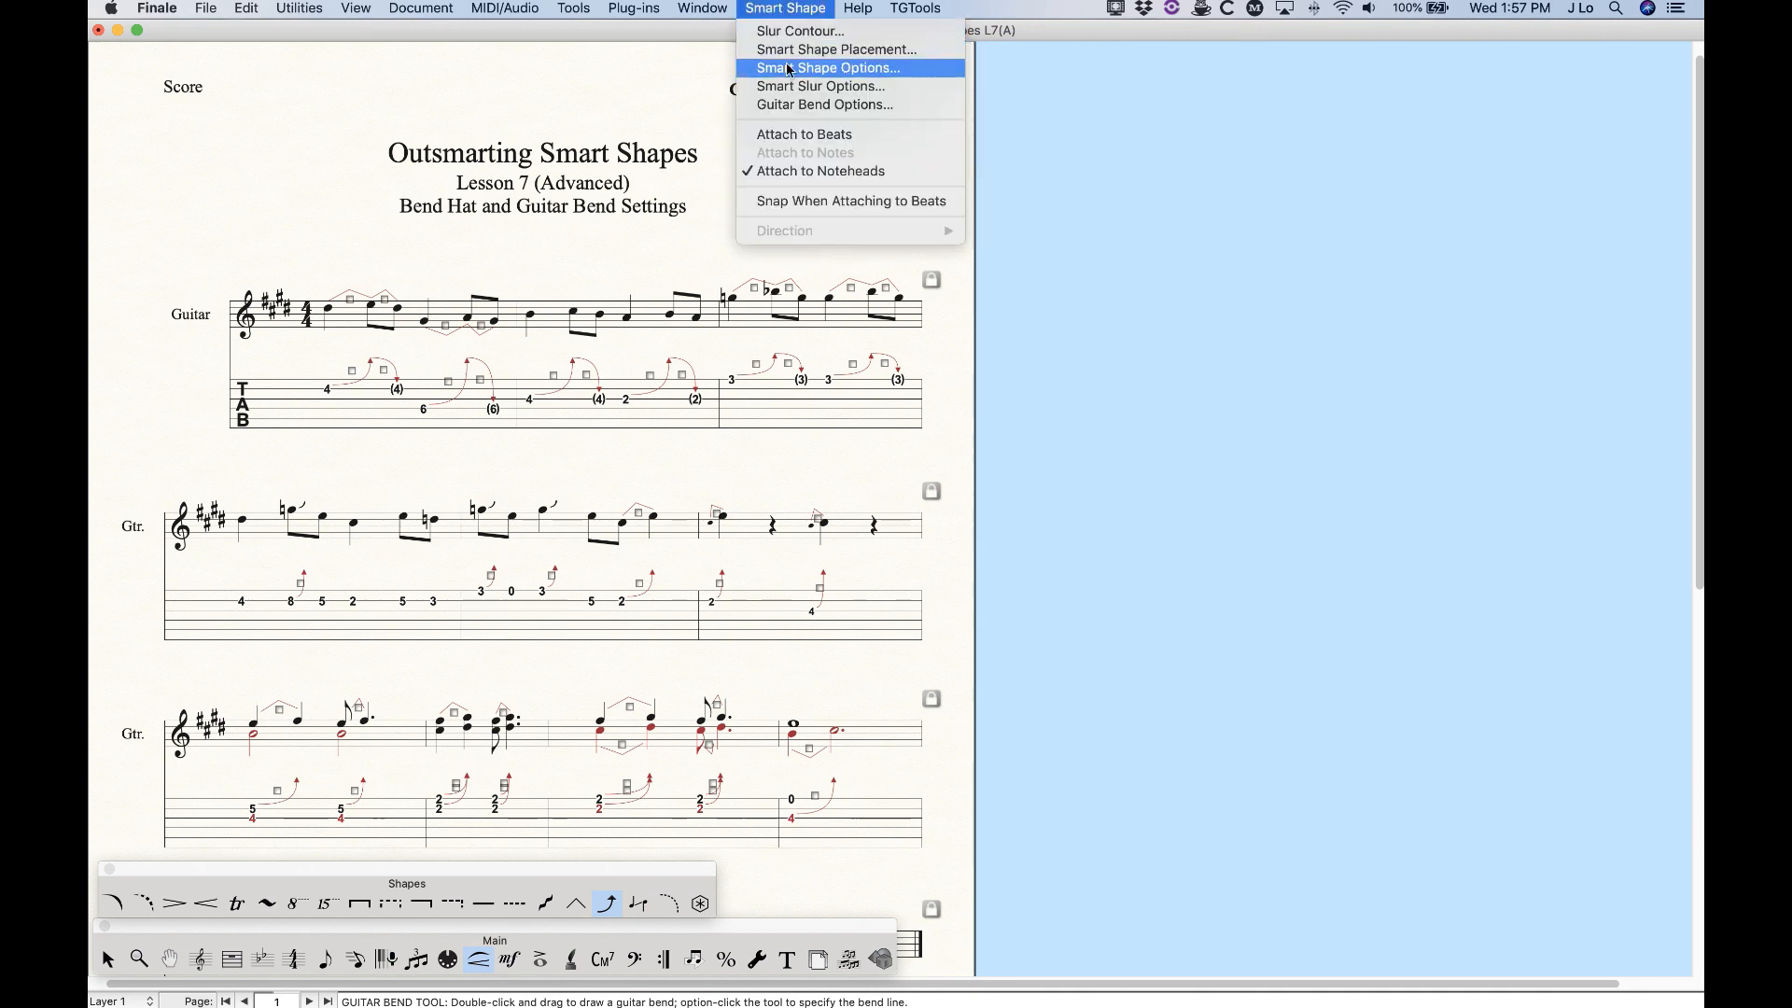
left_click(798, 104)
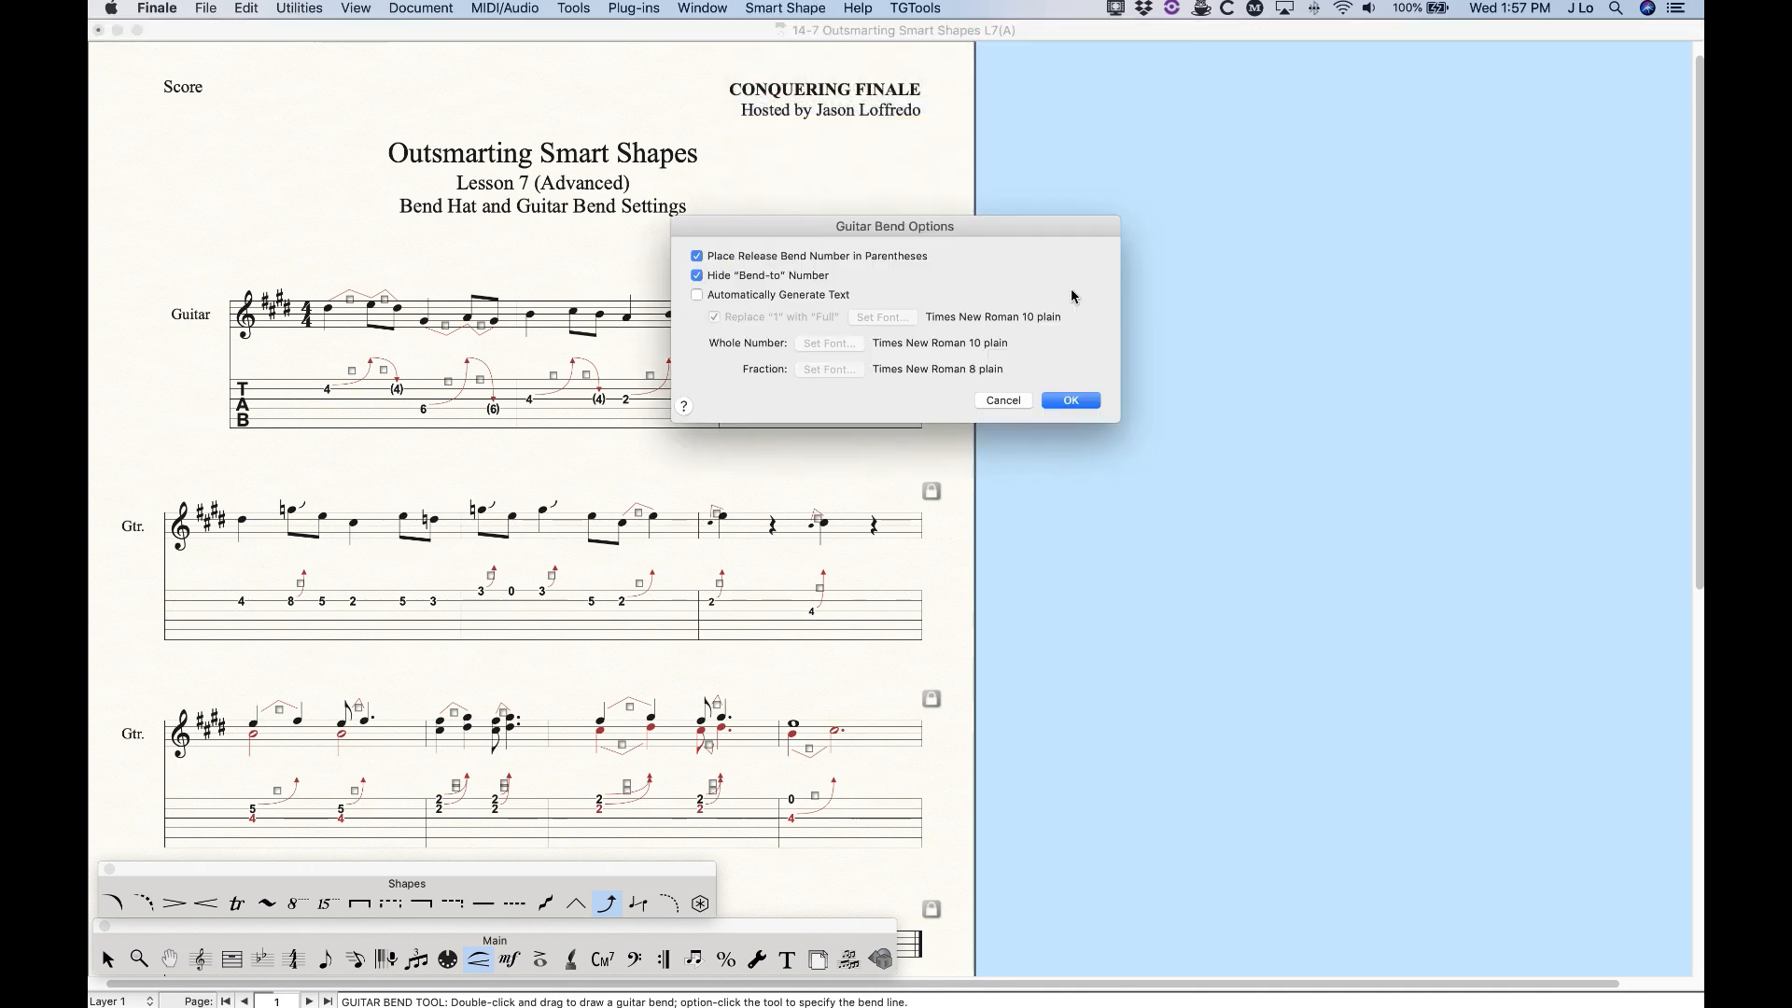
left_click(696, 295)
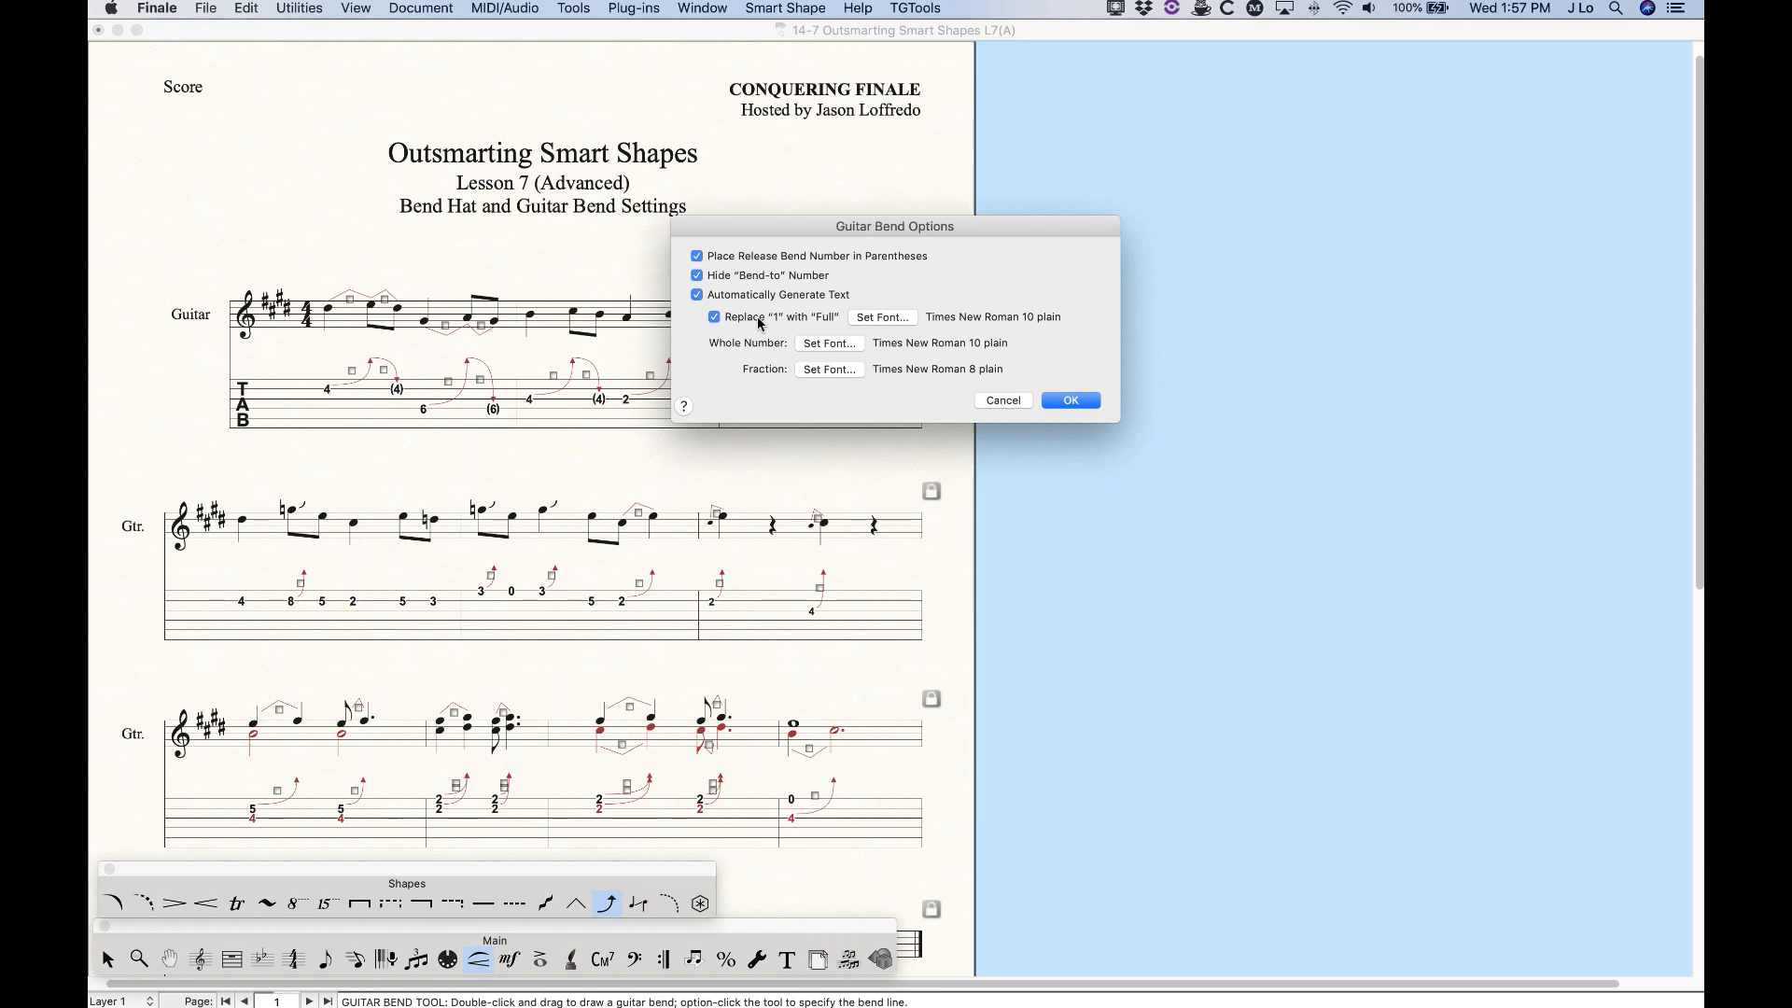
left_click_drag(816, 227, 967, 222)
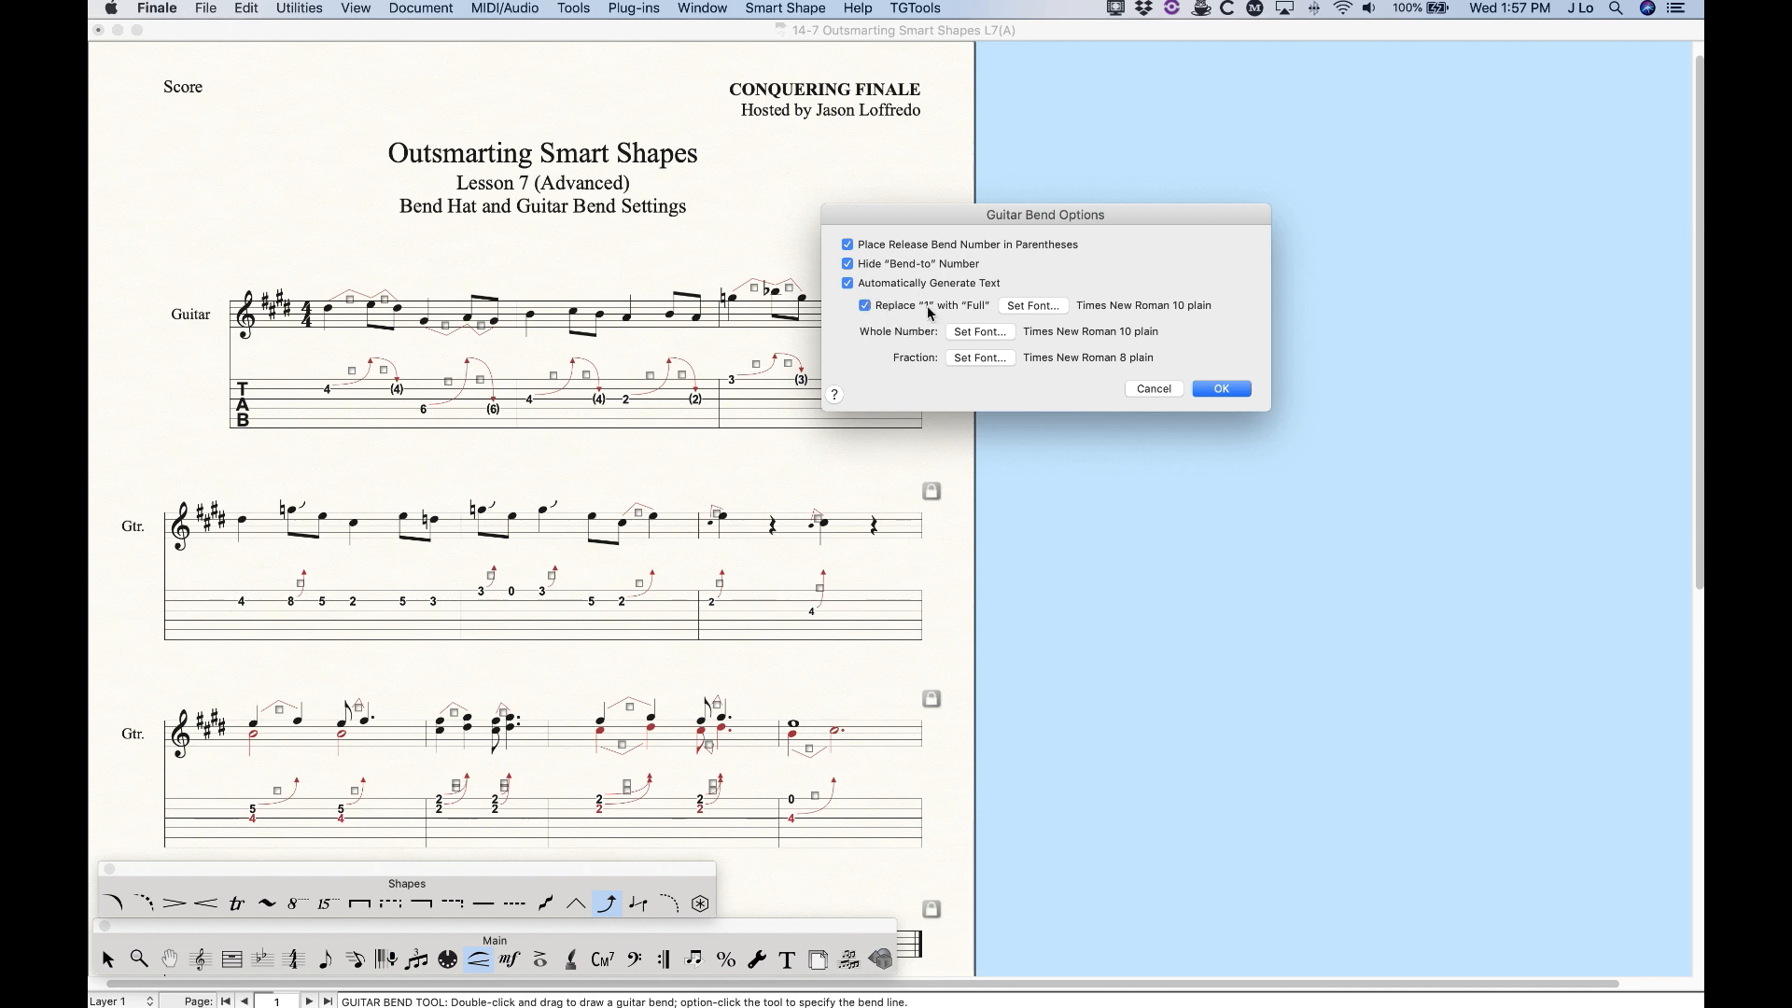
left_click(864, 306)
left_click(1221, 389)
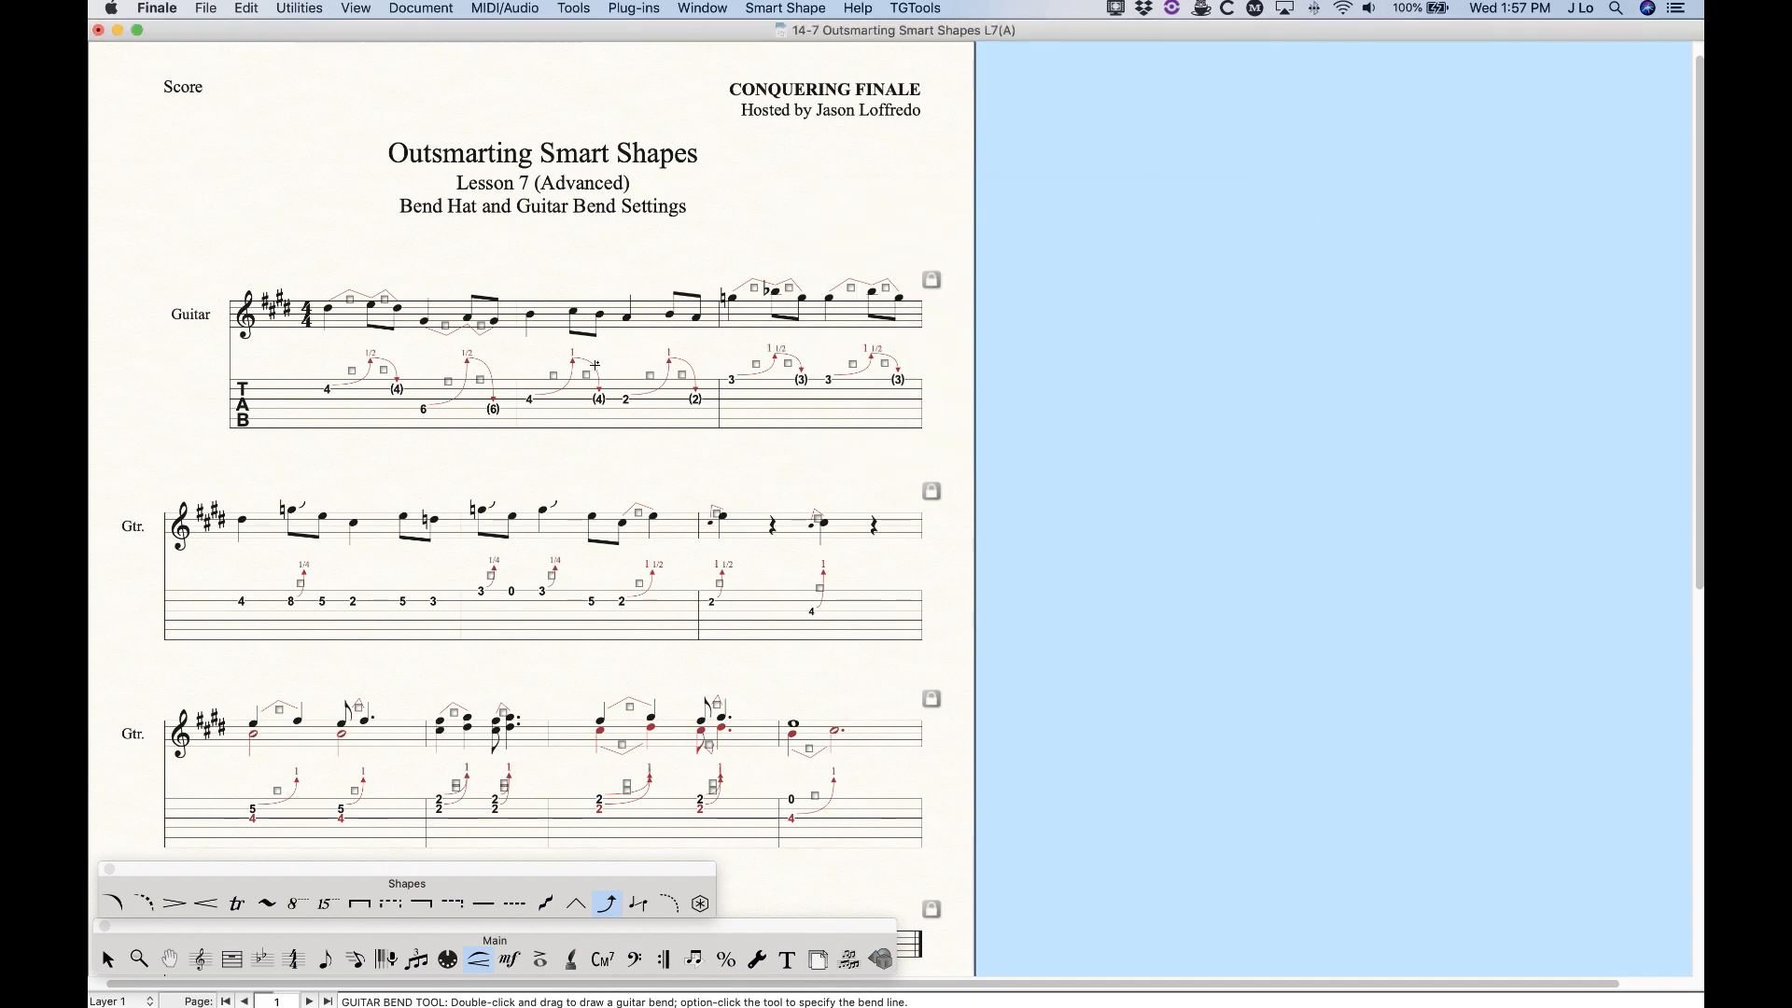
Turn Replace "1" with "Full" back on in Guitar Bend Options and apply it
key("super+equal")
key("super+equal")
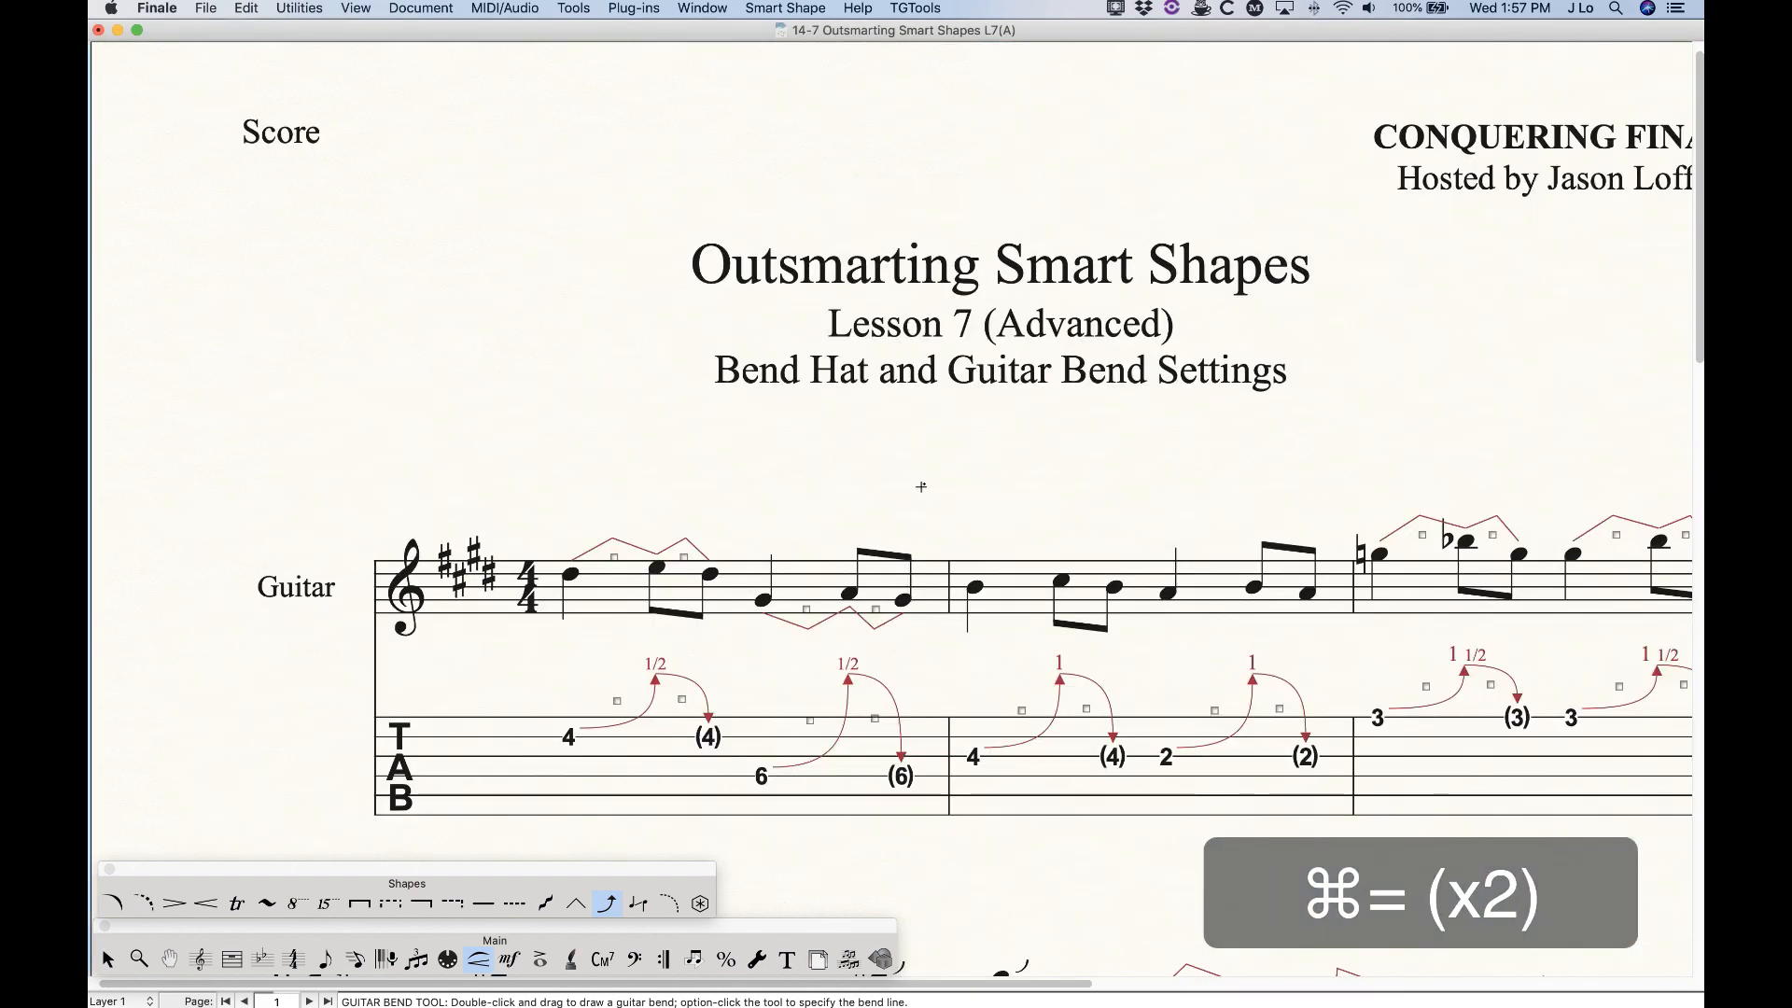
scroll(921, 486, "down", 5)
left_click(785, 7)
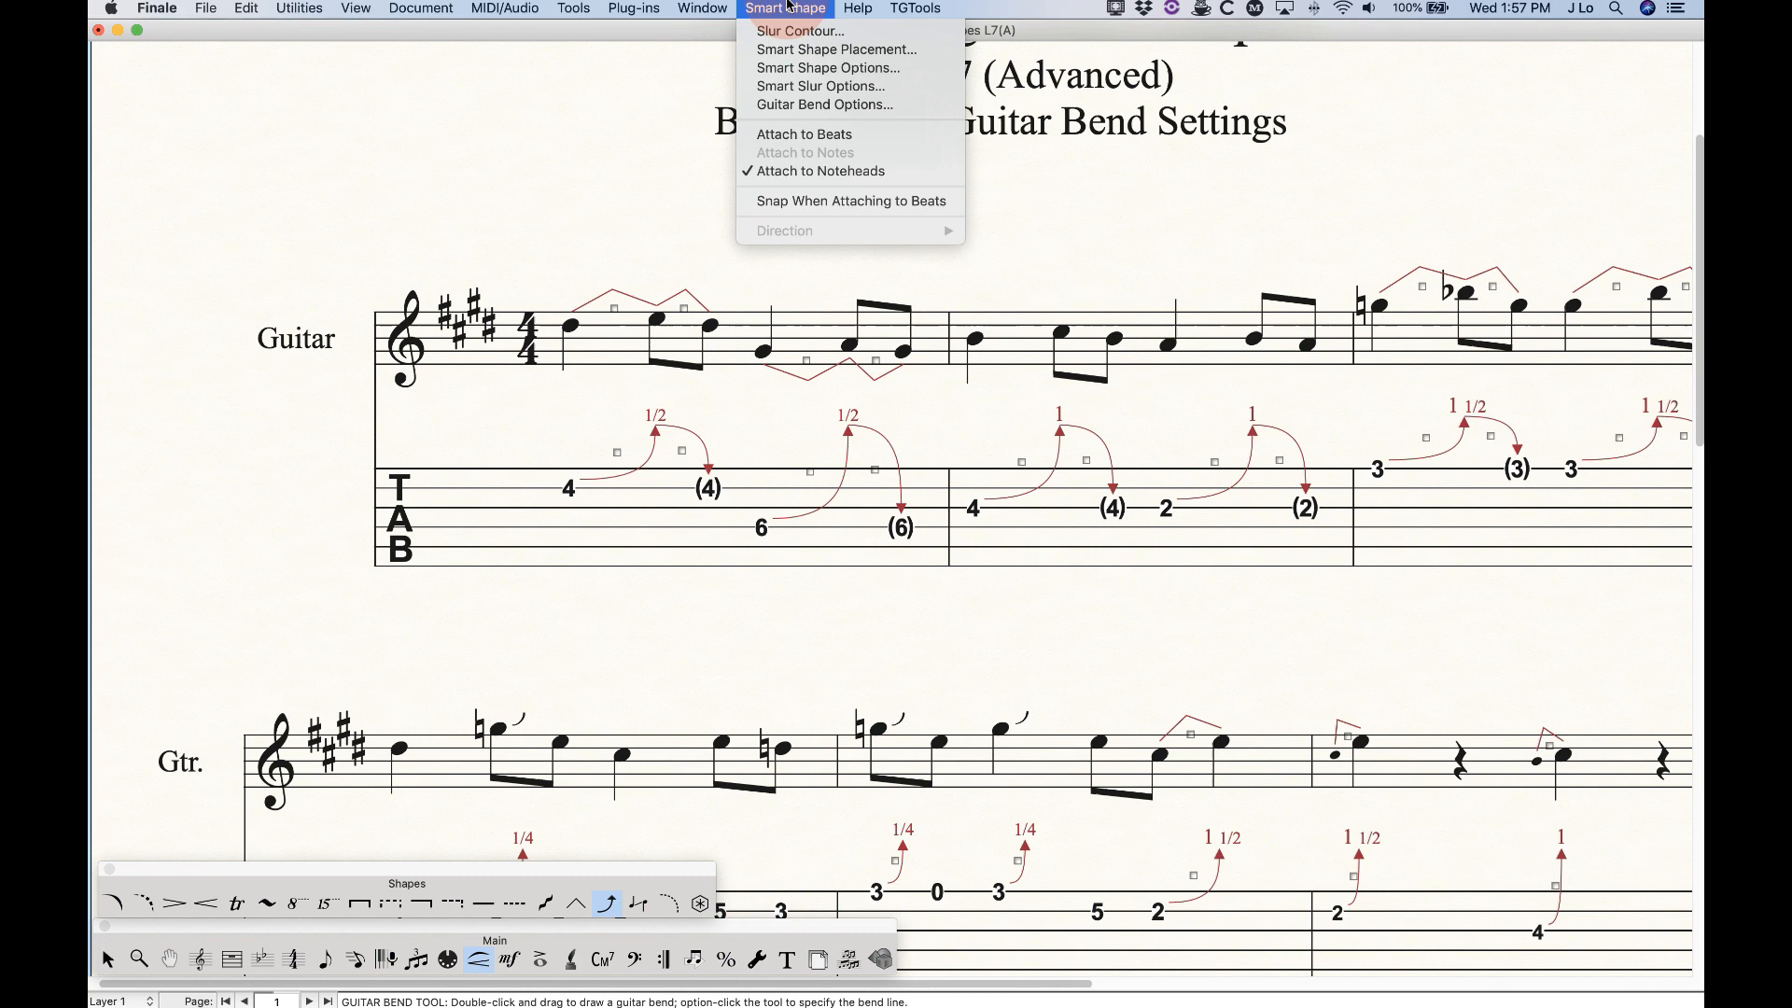
left_click(811, 105)
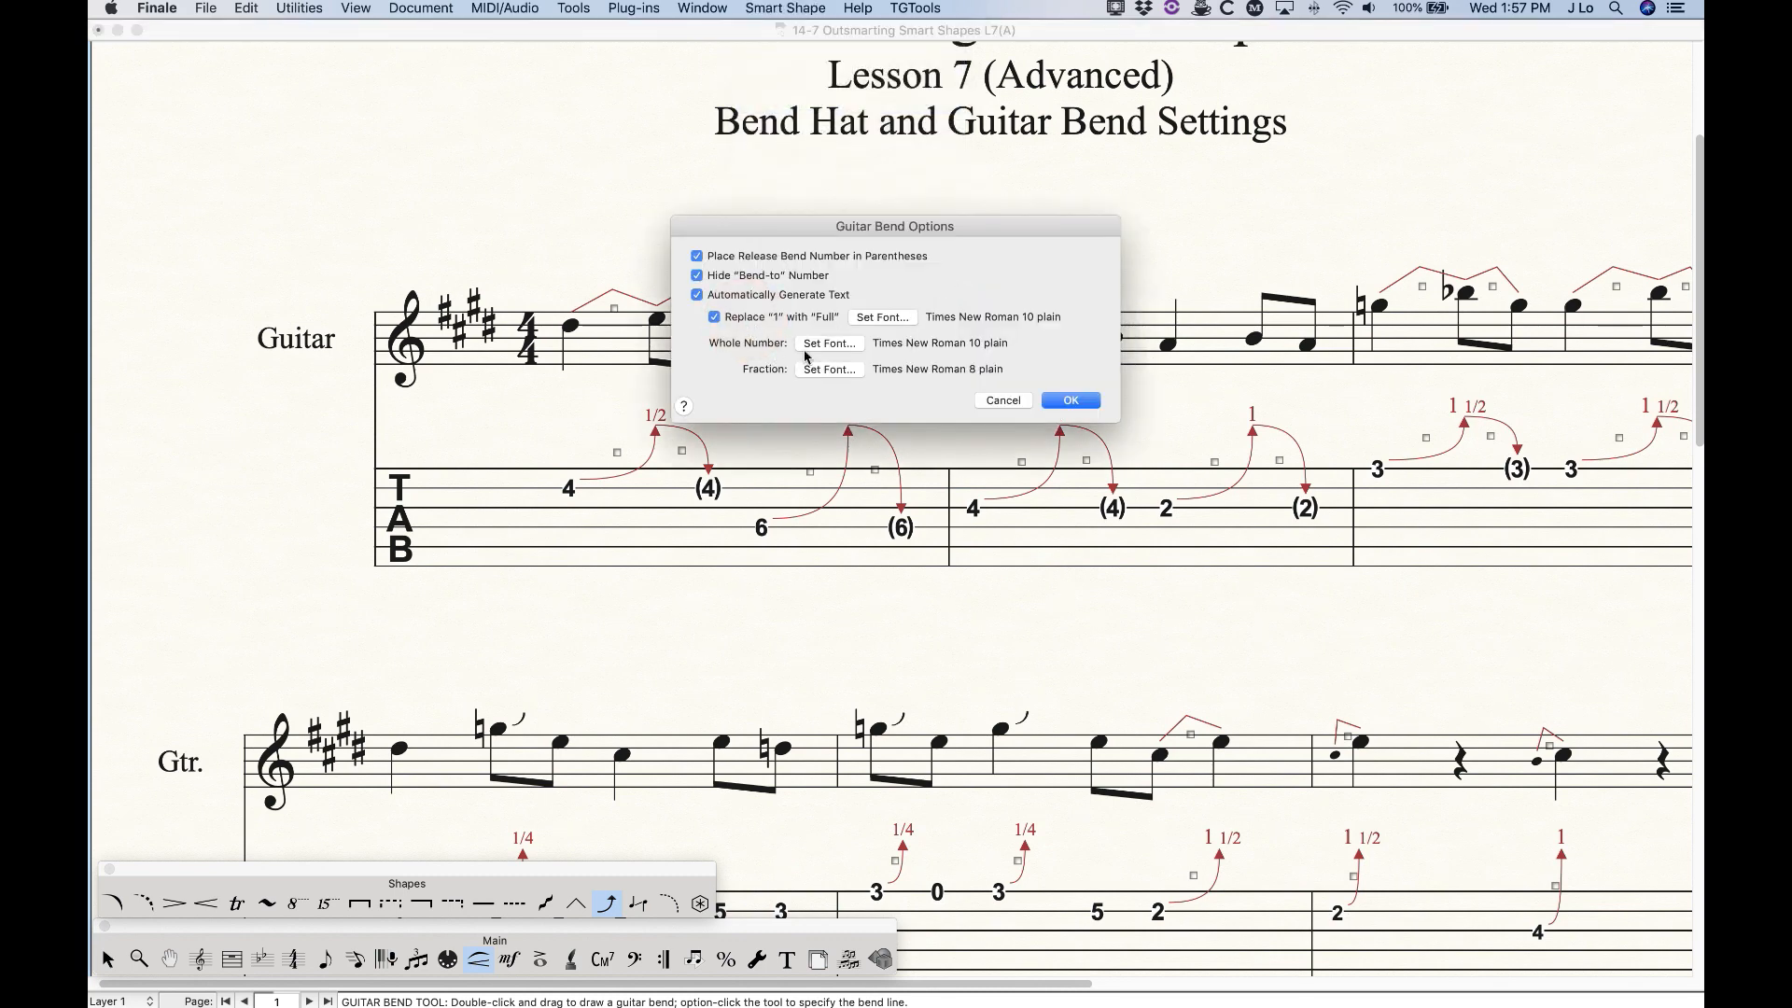
left_click(1071, 401)
Look through the font settings for the "Full" text, whole numbers and fractions in Guitar Bend Options
left_click(780, 8)
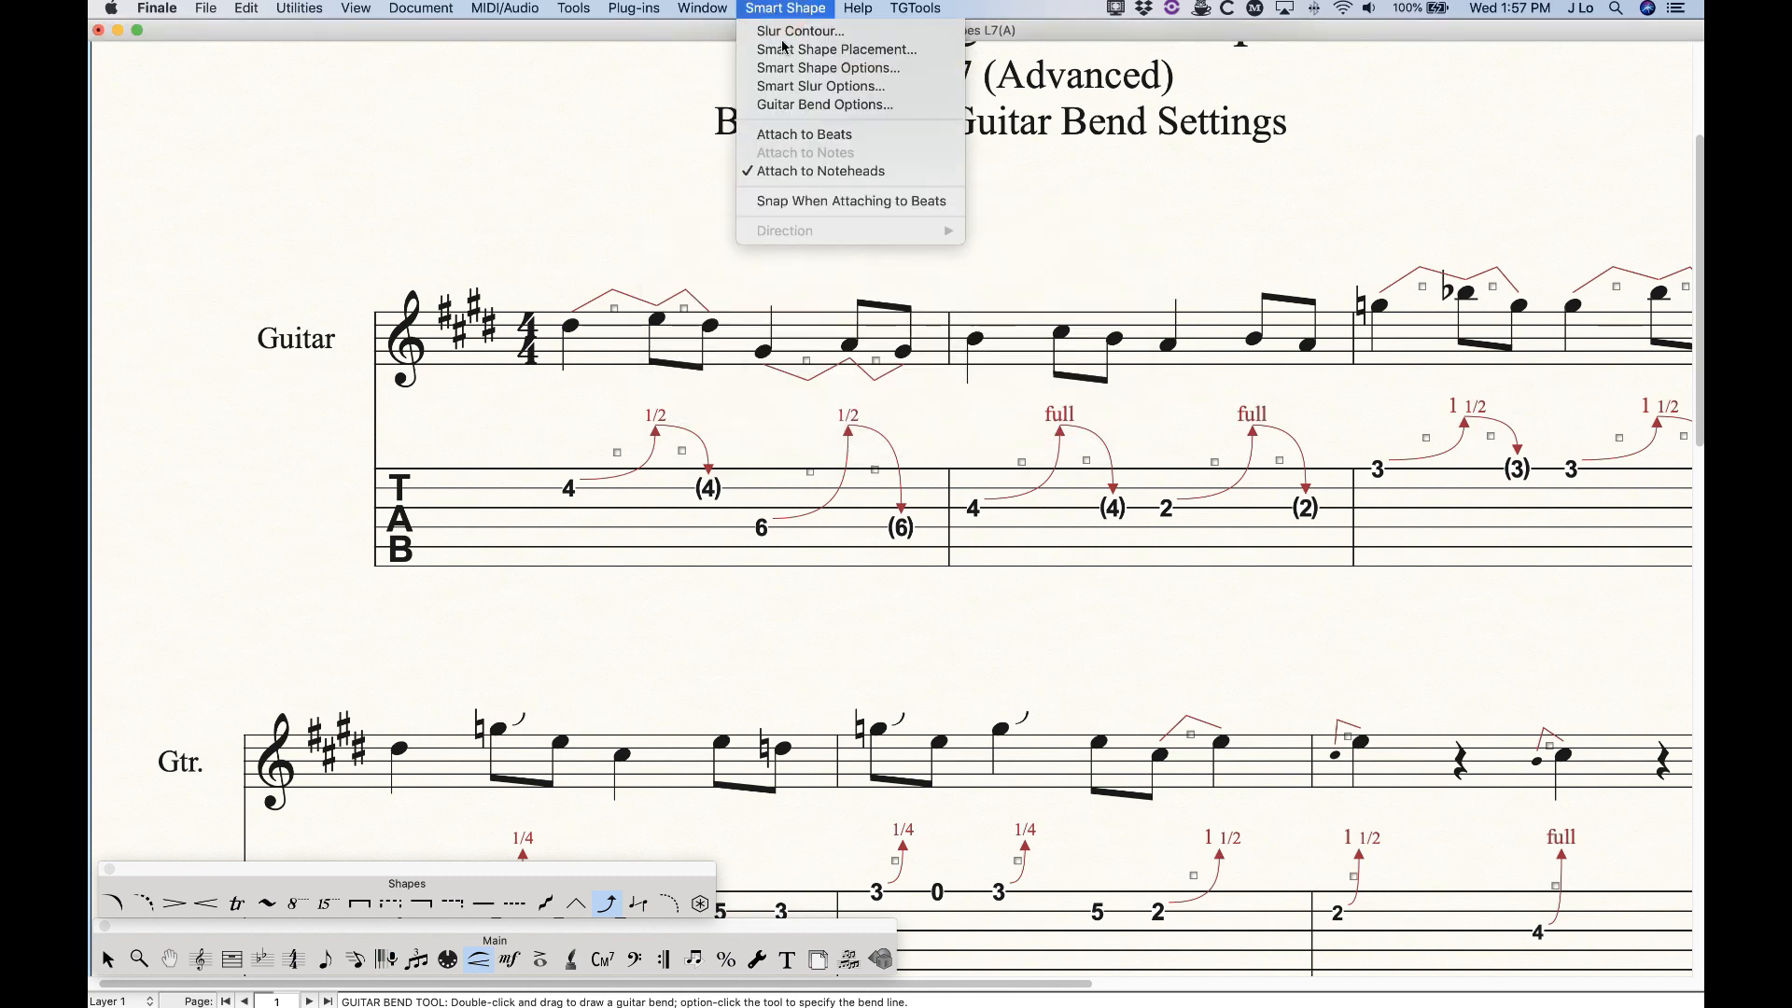
left_click(811, 104)
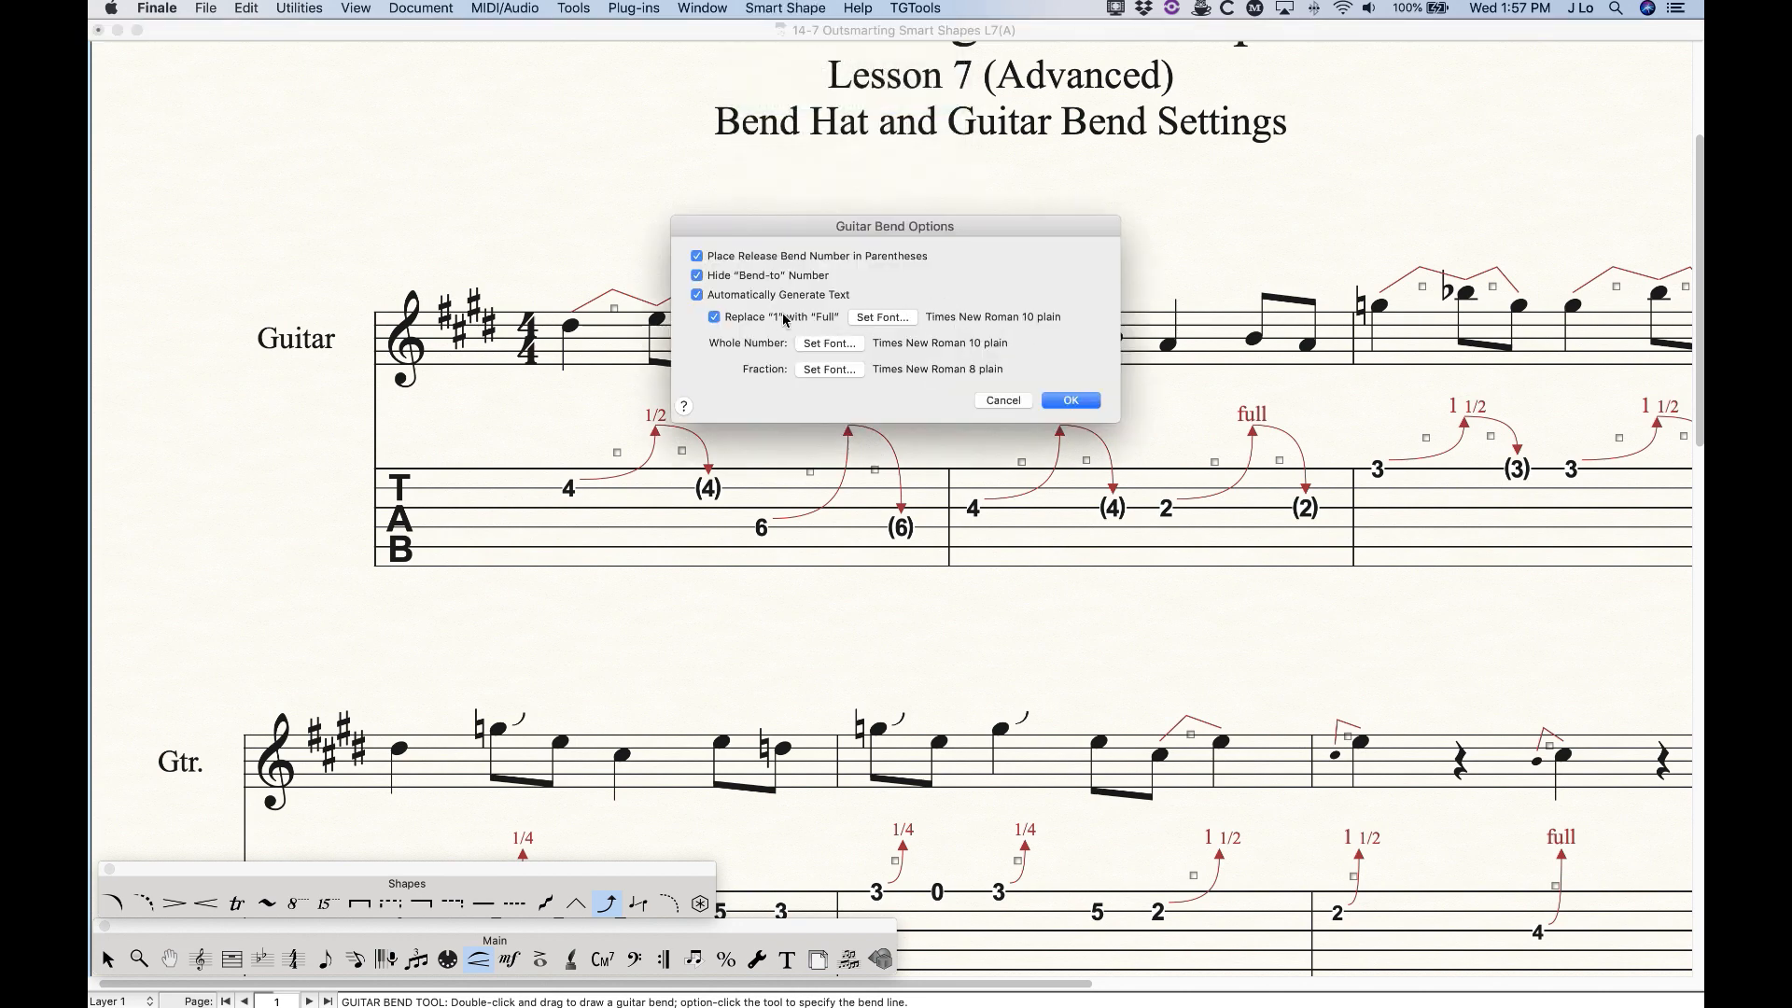
left_click(907, 324)
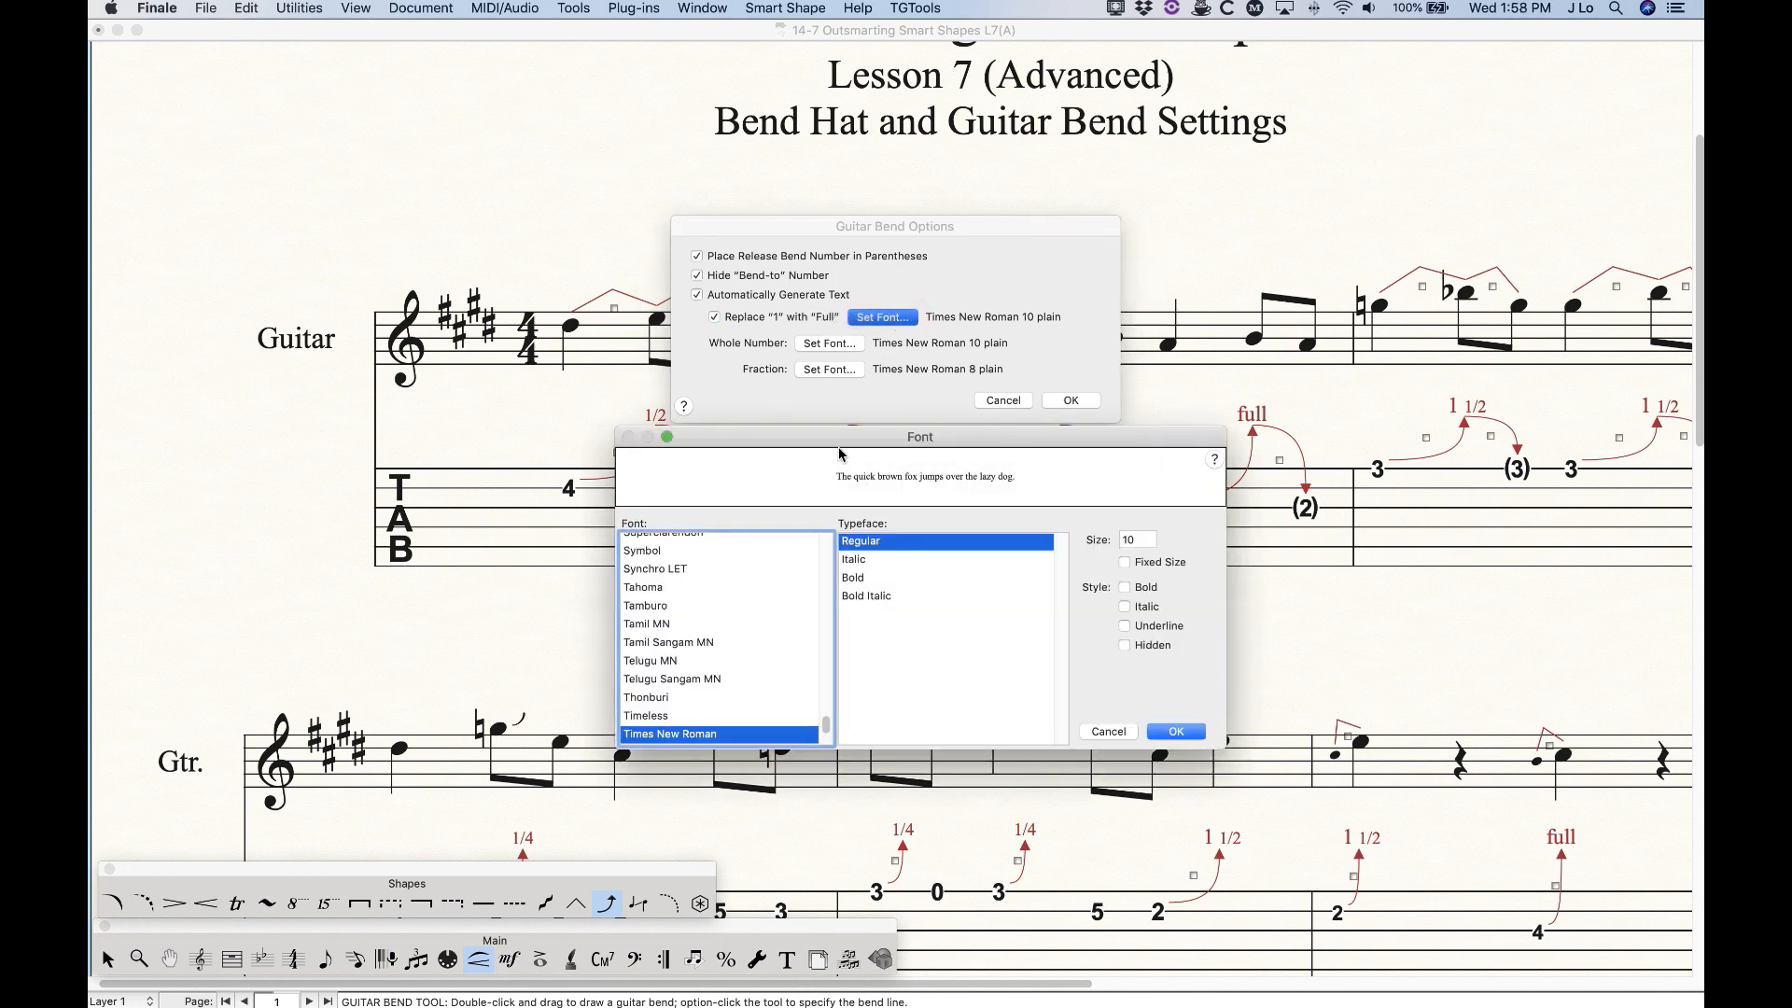
left_click_drag(827, 438, 822, 356)
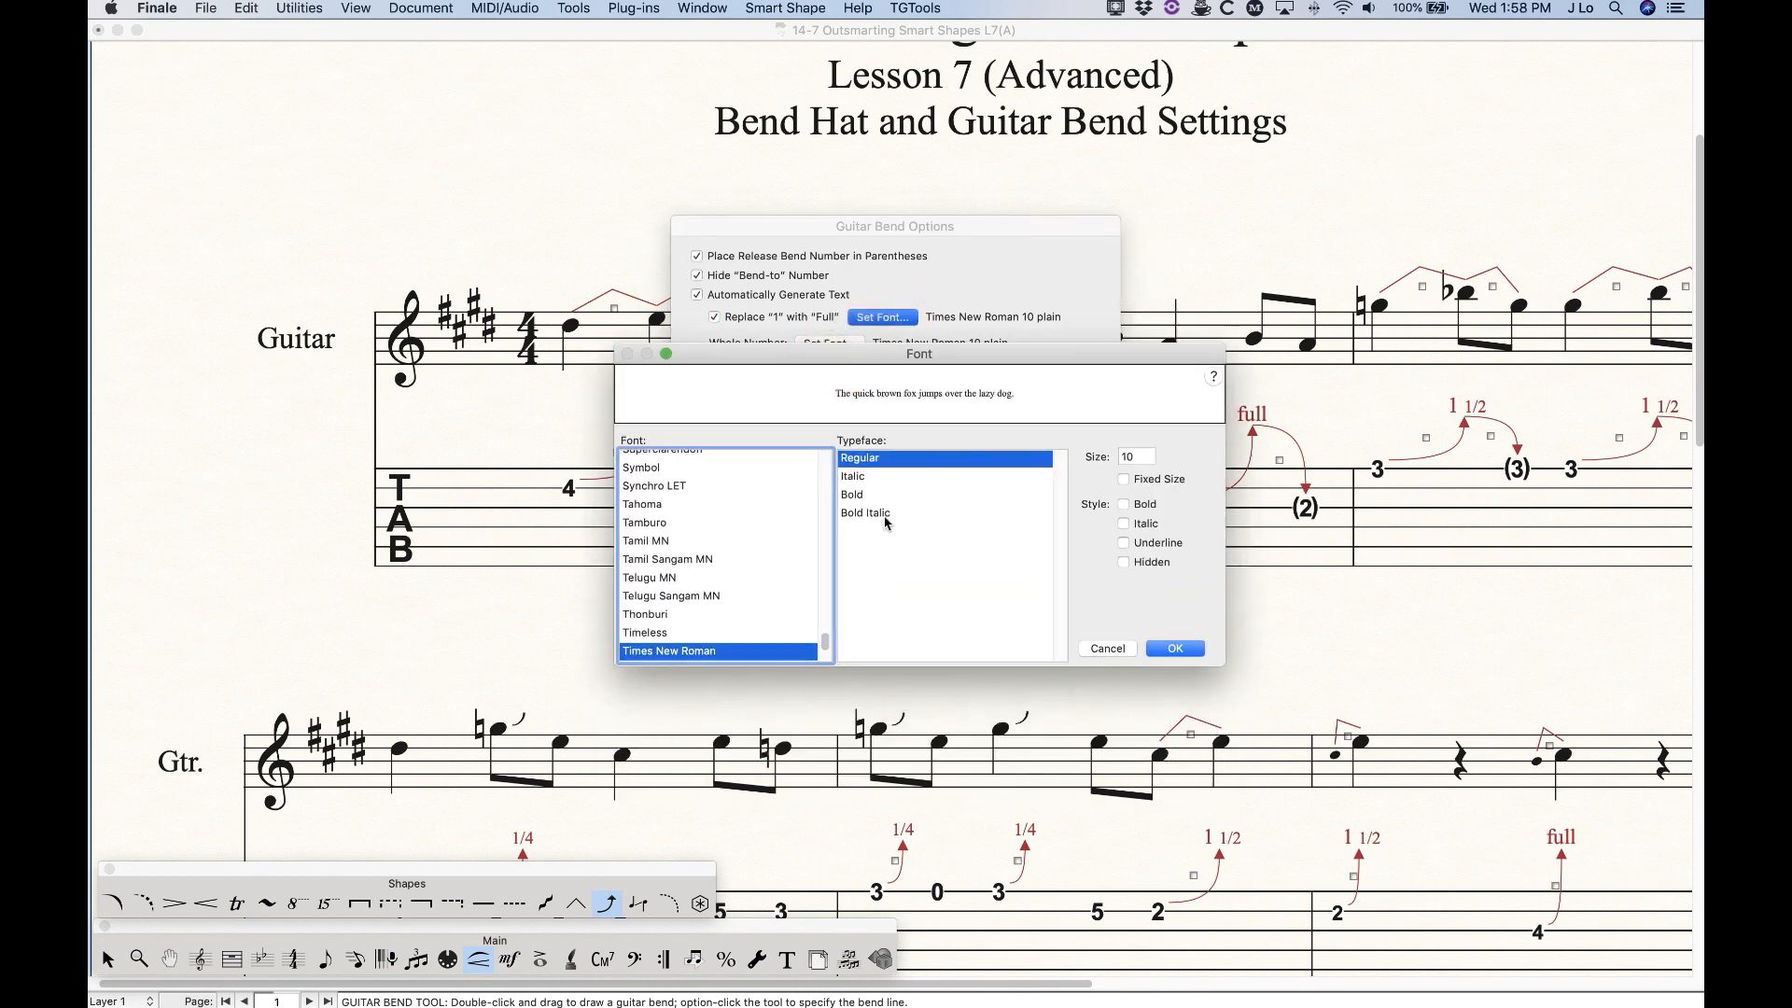
left_click(1175, 649)
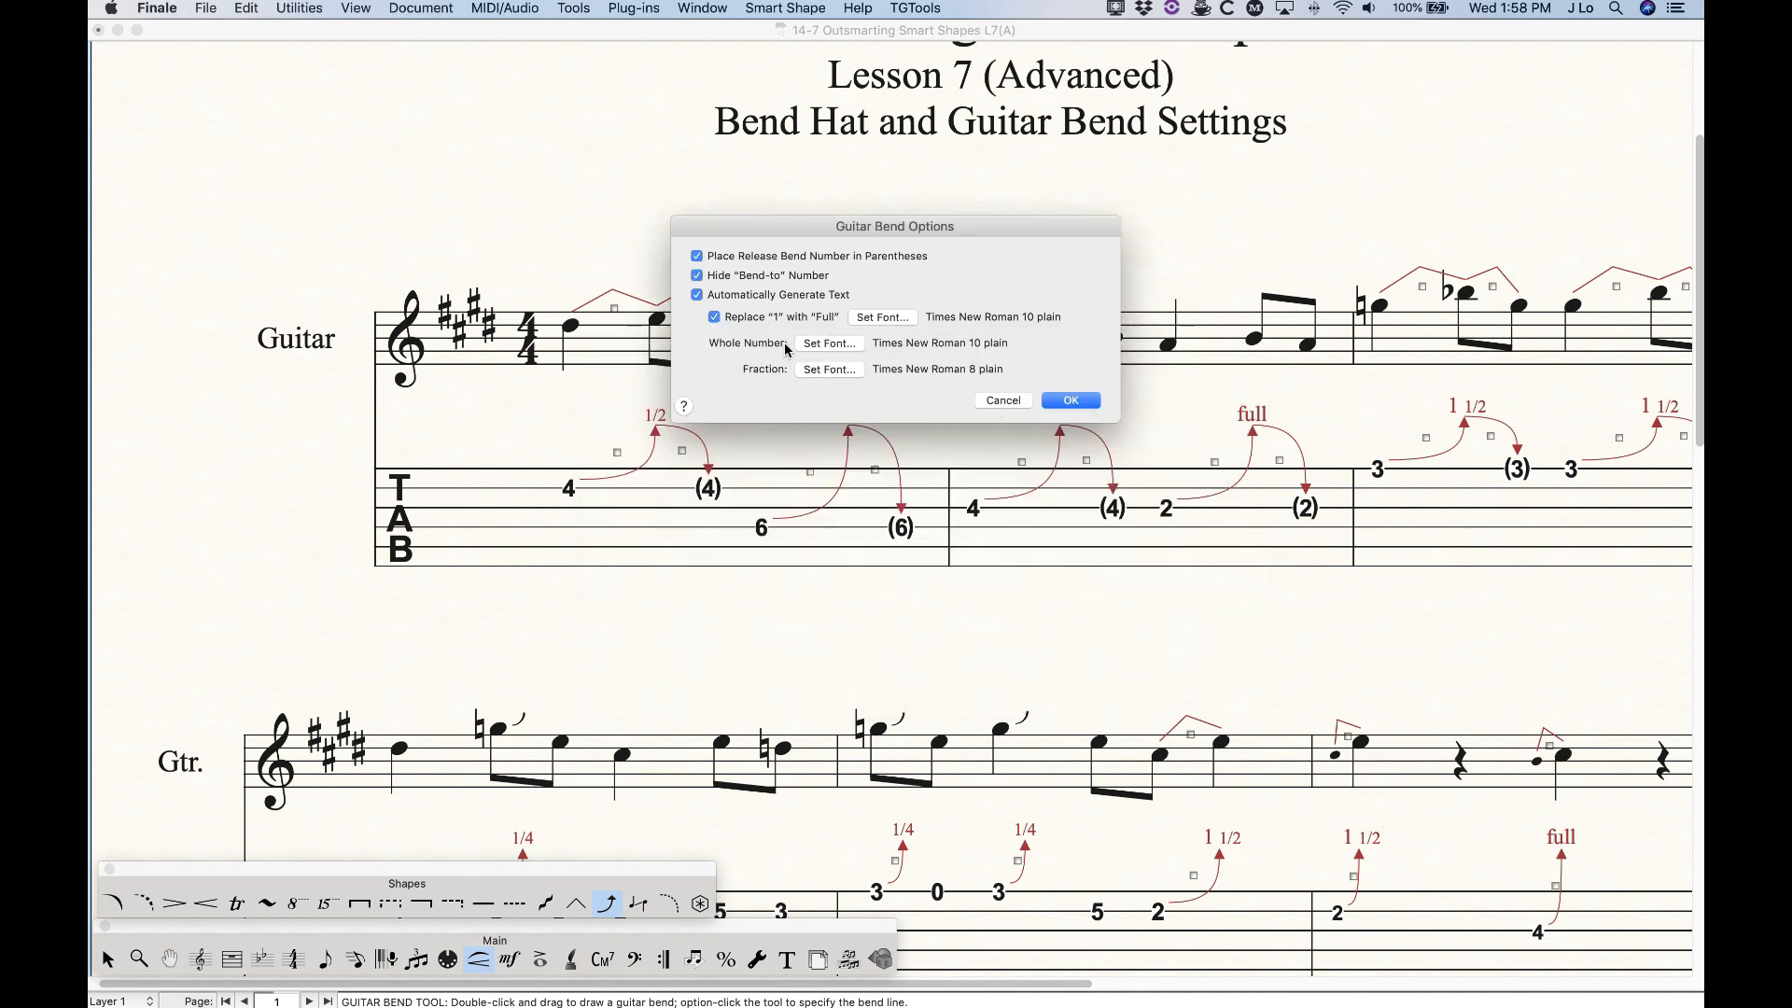
left_click(834, 343)
left_click(1102, 648)
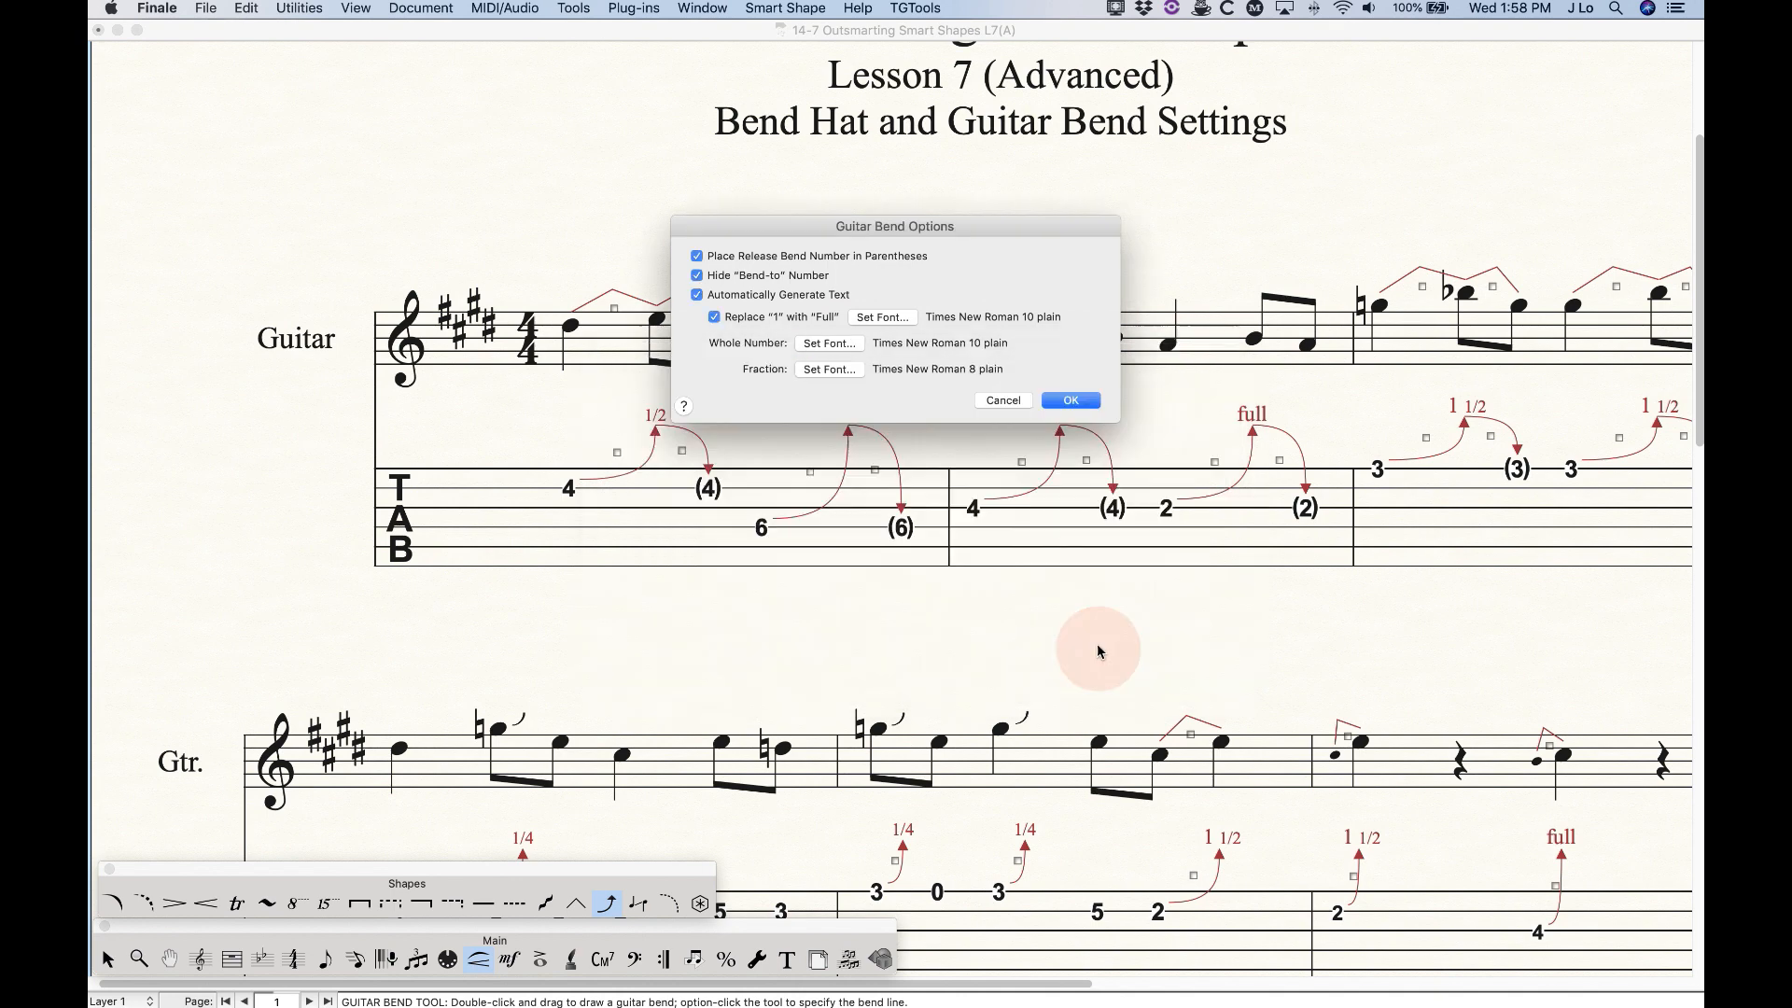
left_click(830, 373)
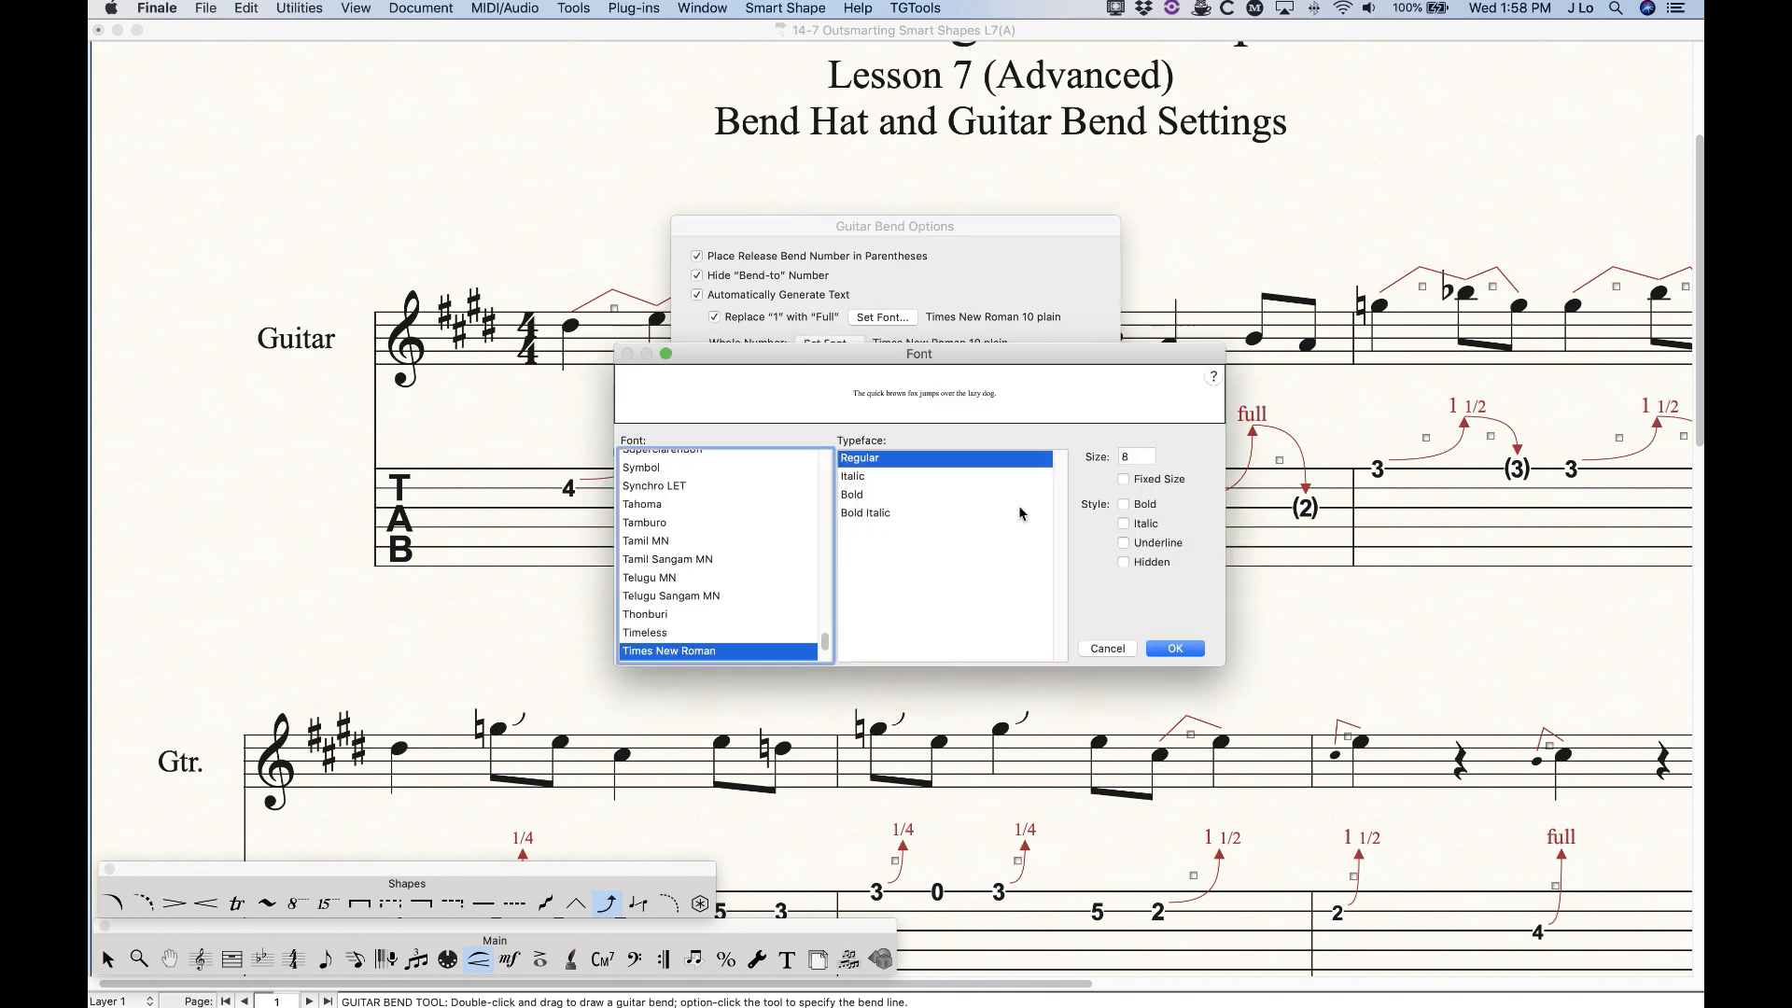
left_click(1108, 648)
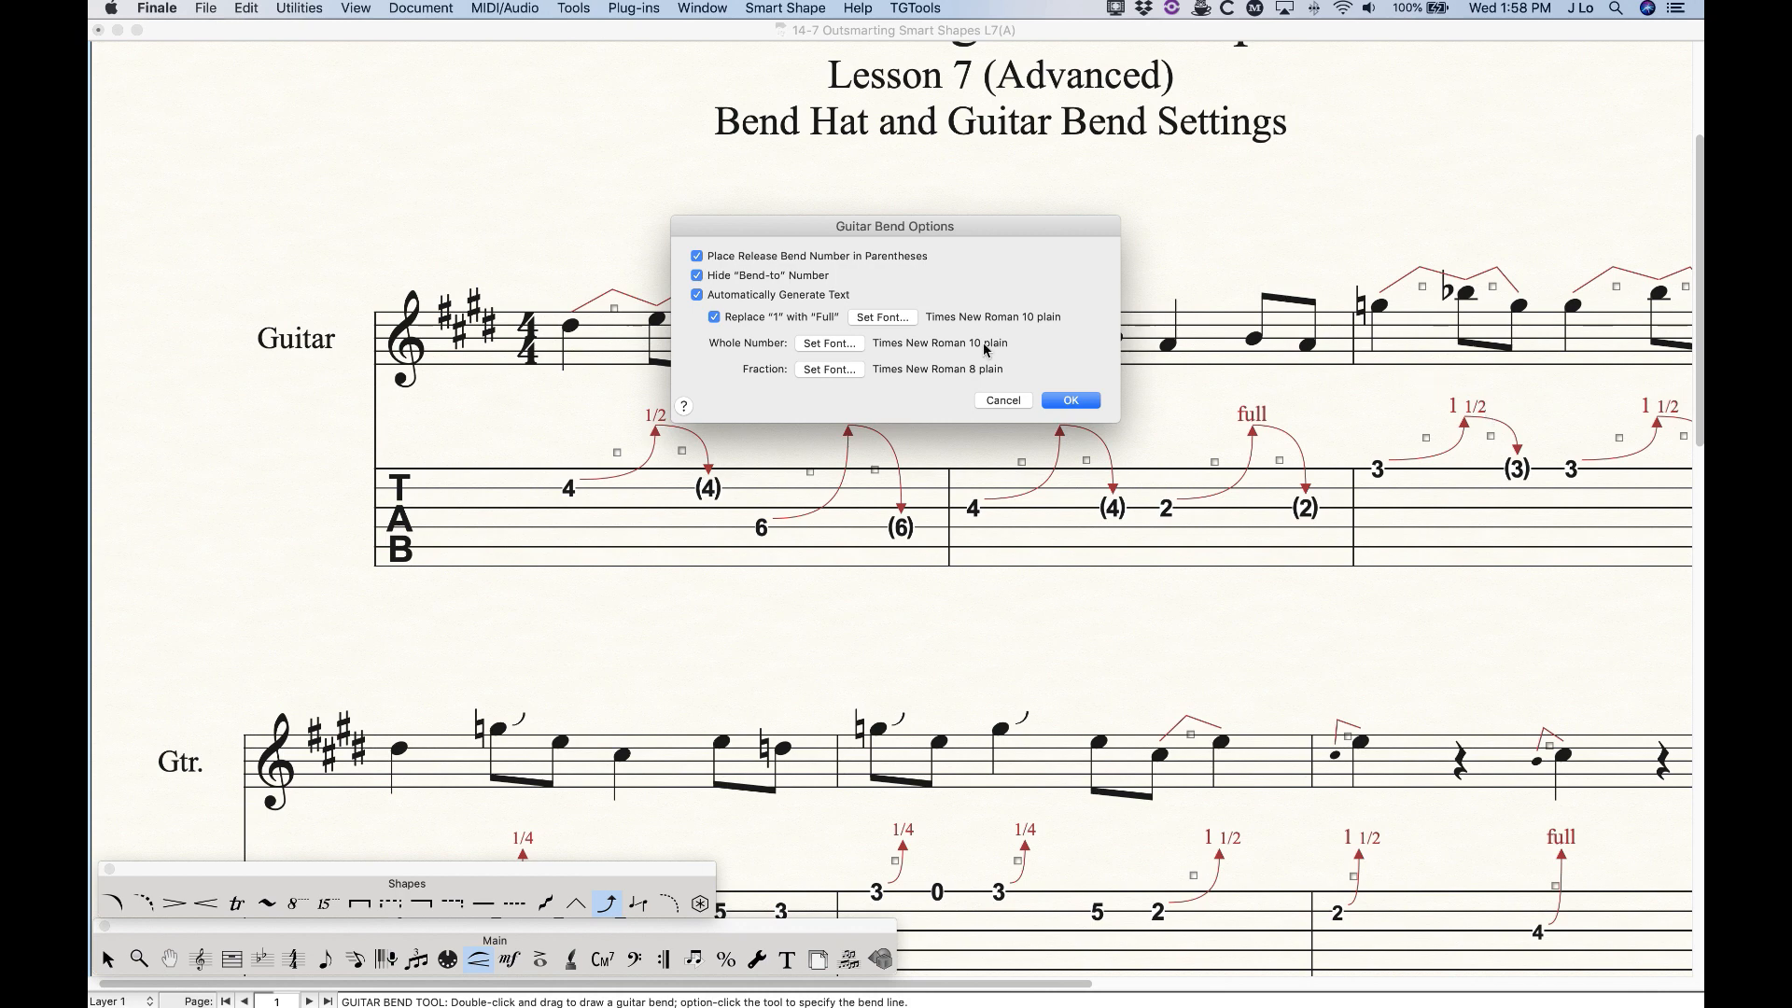
Review the "Full" text font once more against the score, and close Guitar Bend Options with its settings accepted
left_click_drag(875, 229, 683, 140)
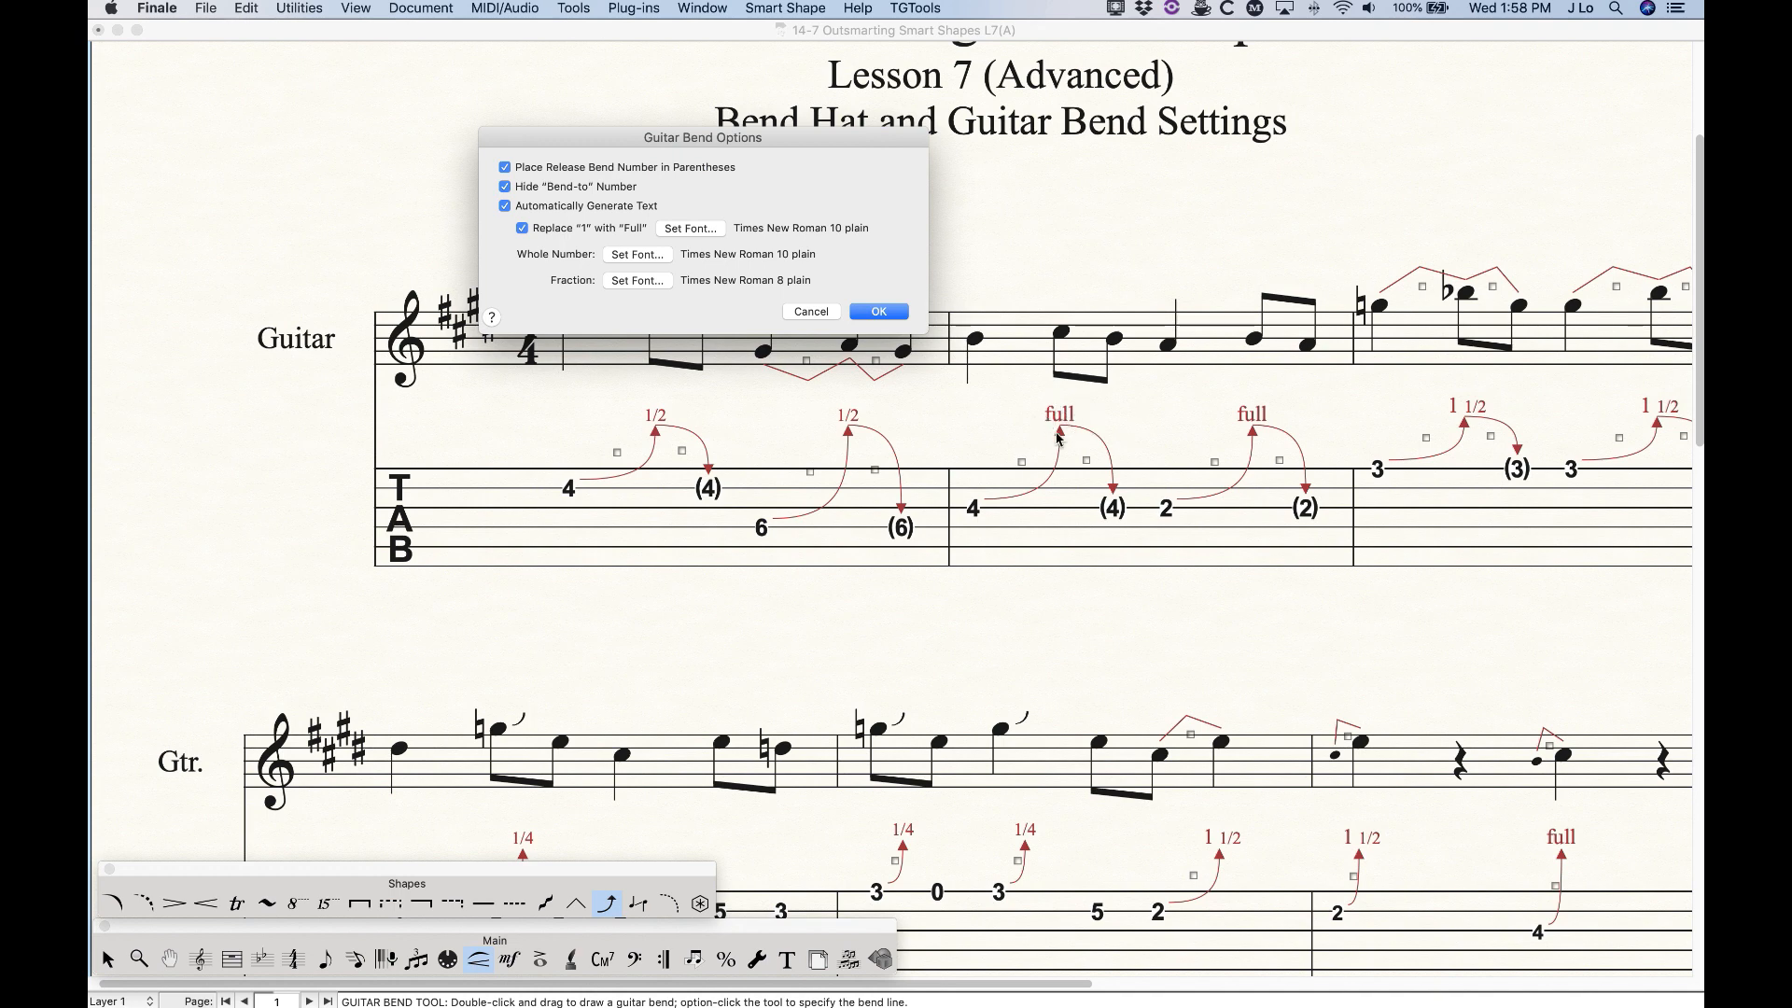
left_click(691, 229)
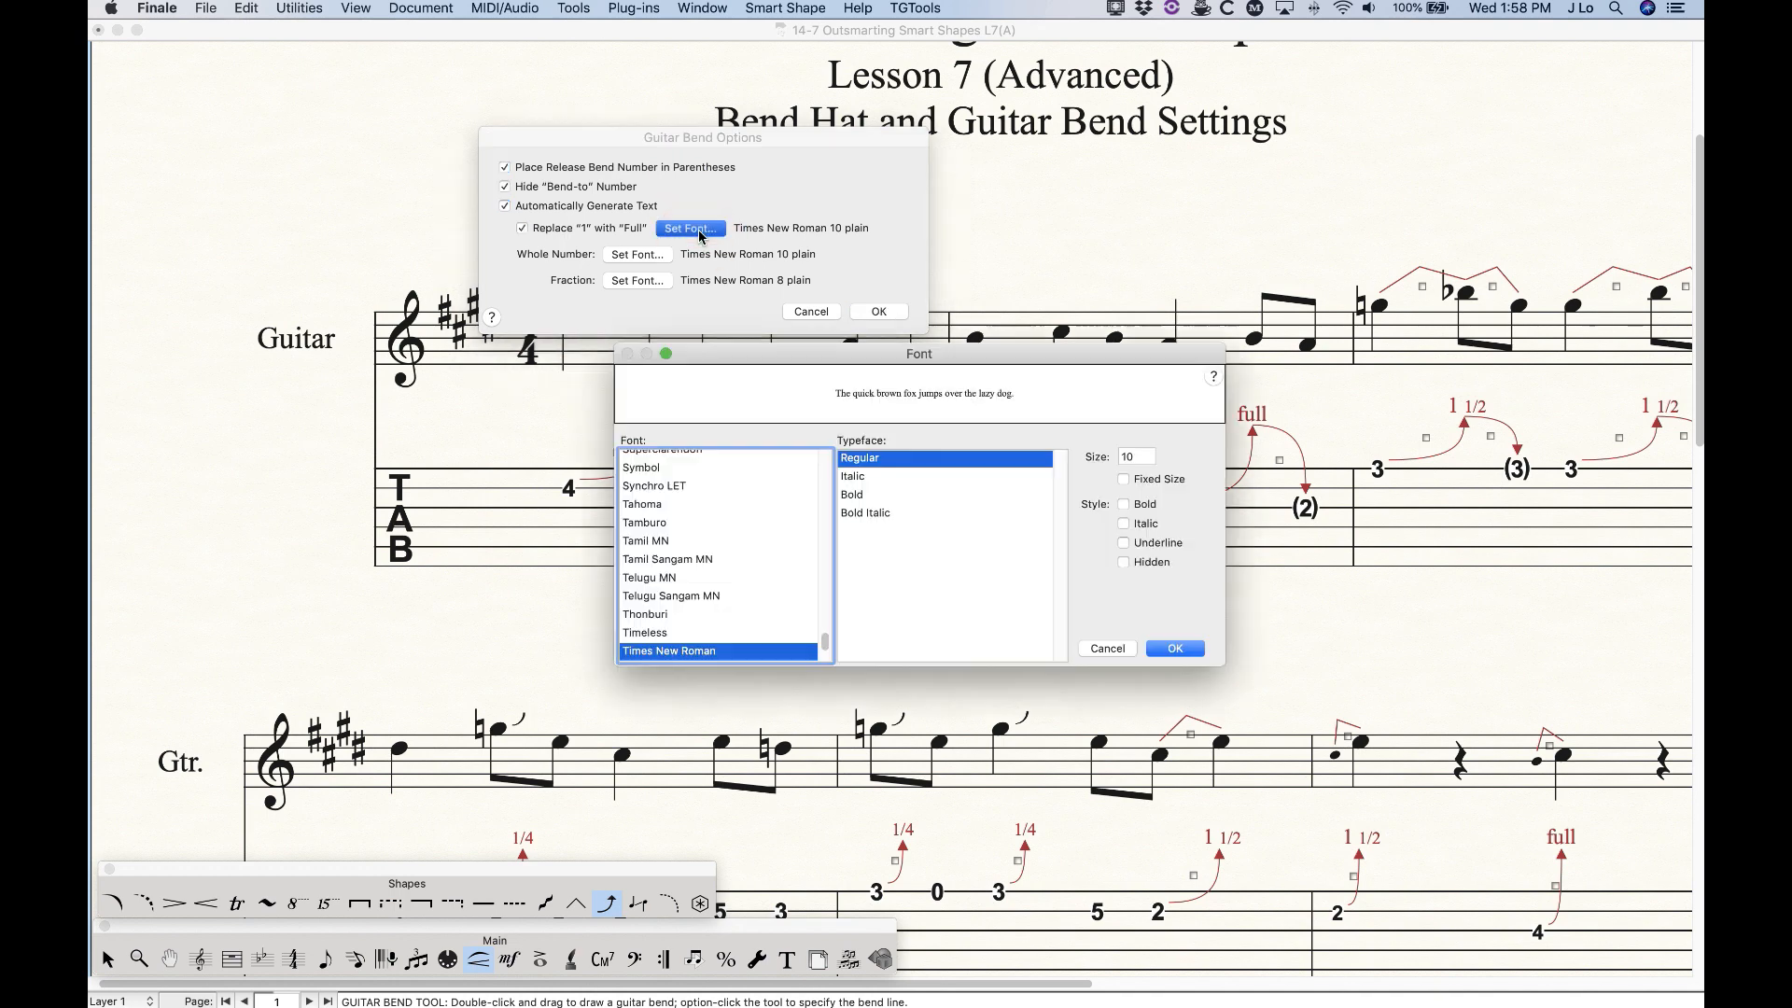
left_click(1111, 649)
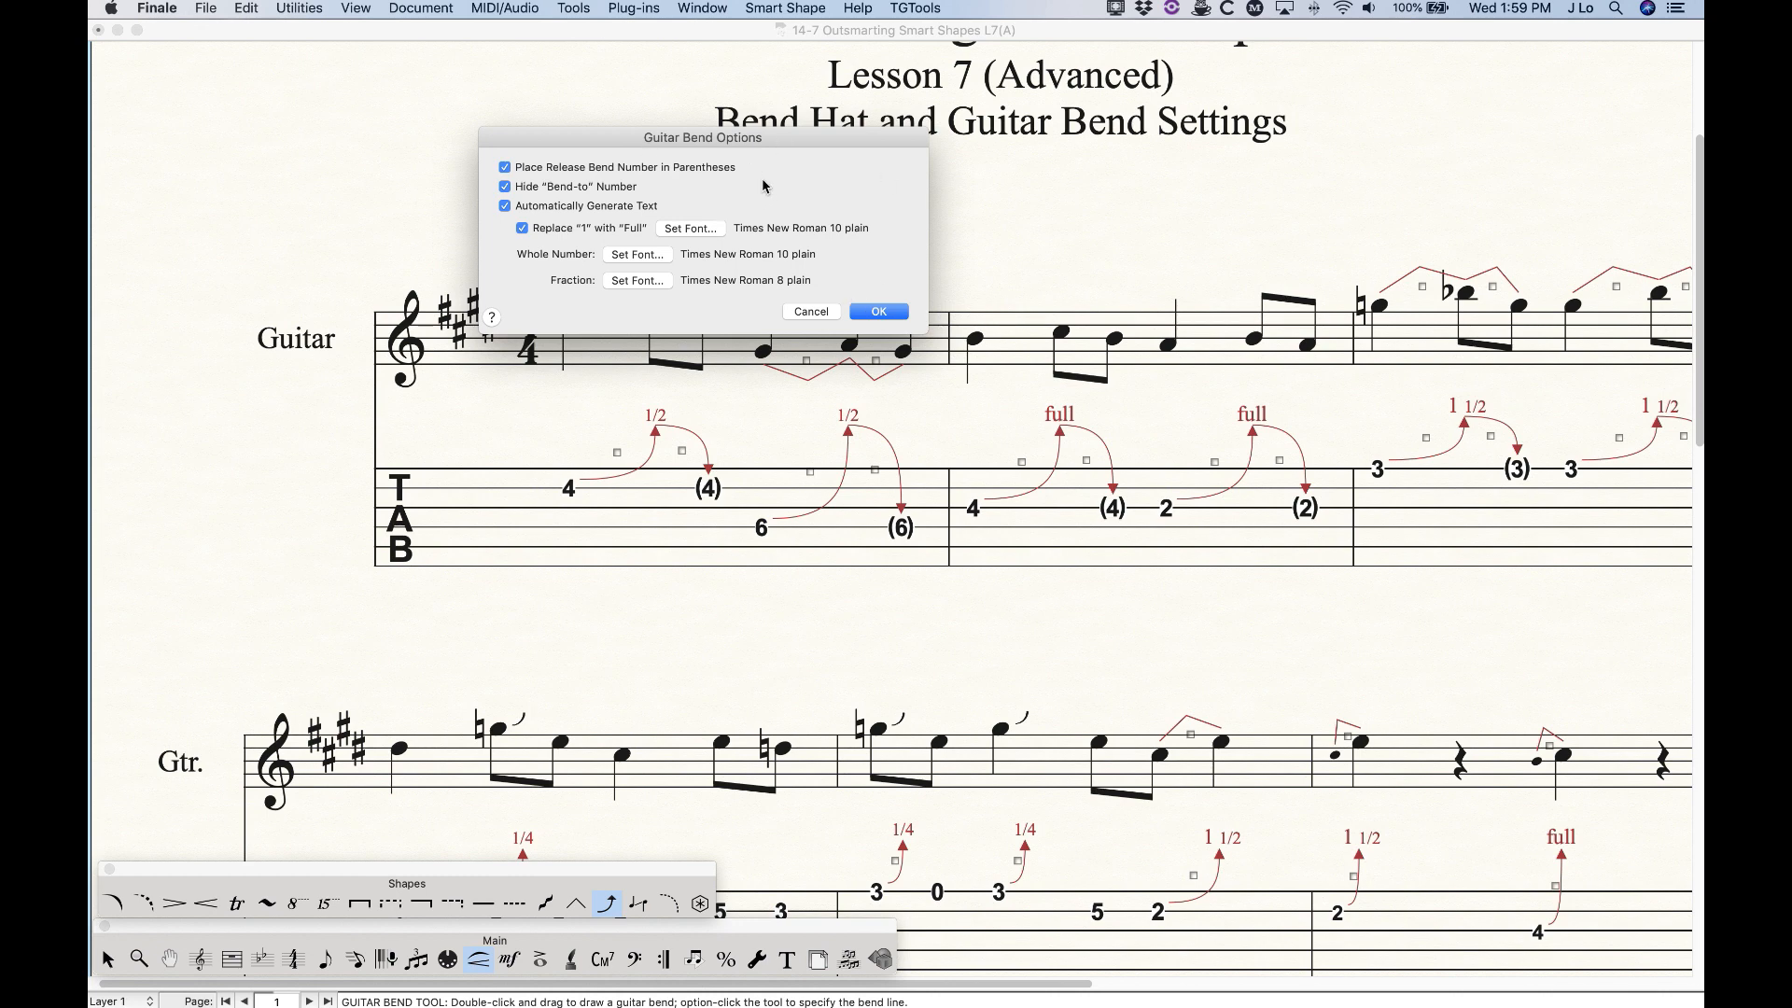
left_click(878, 311)
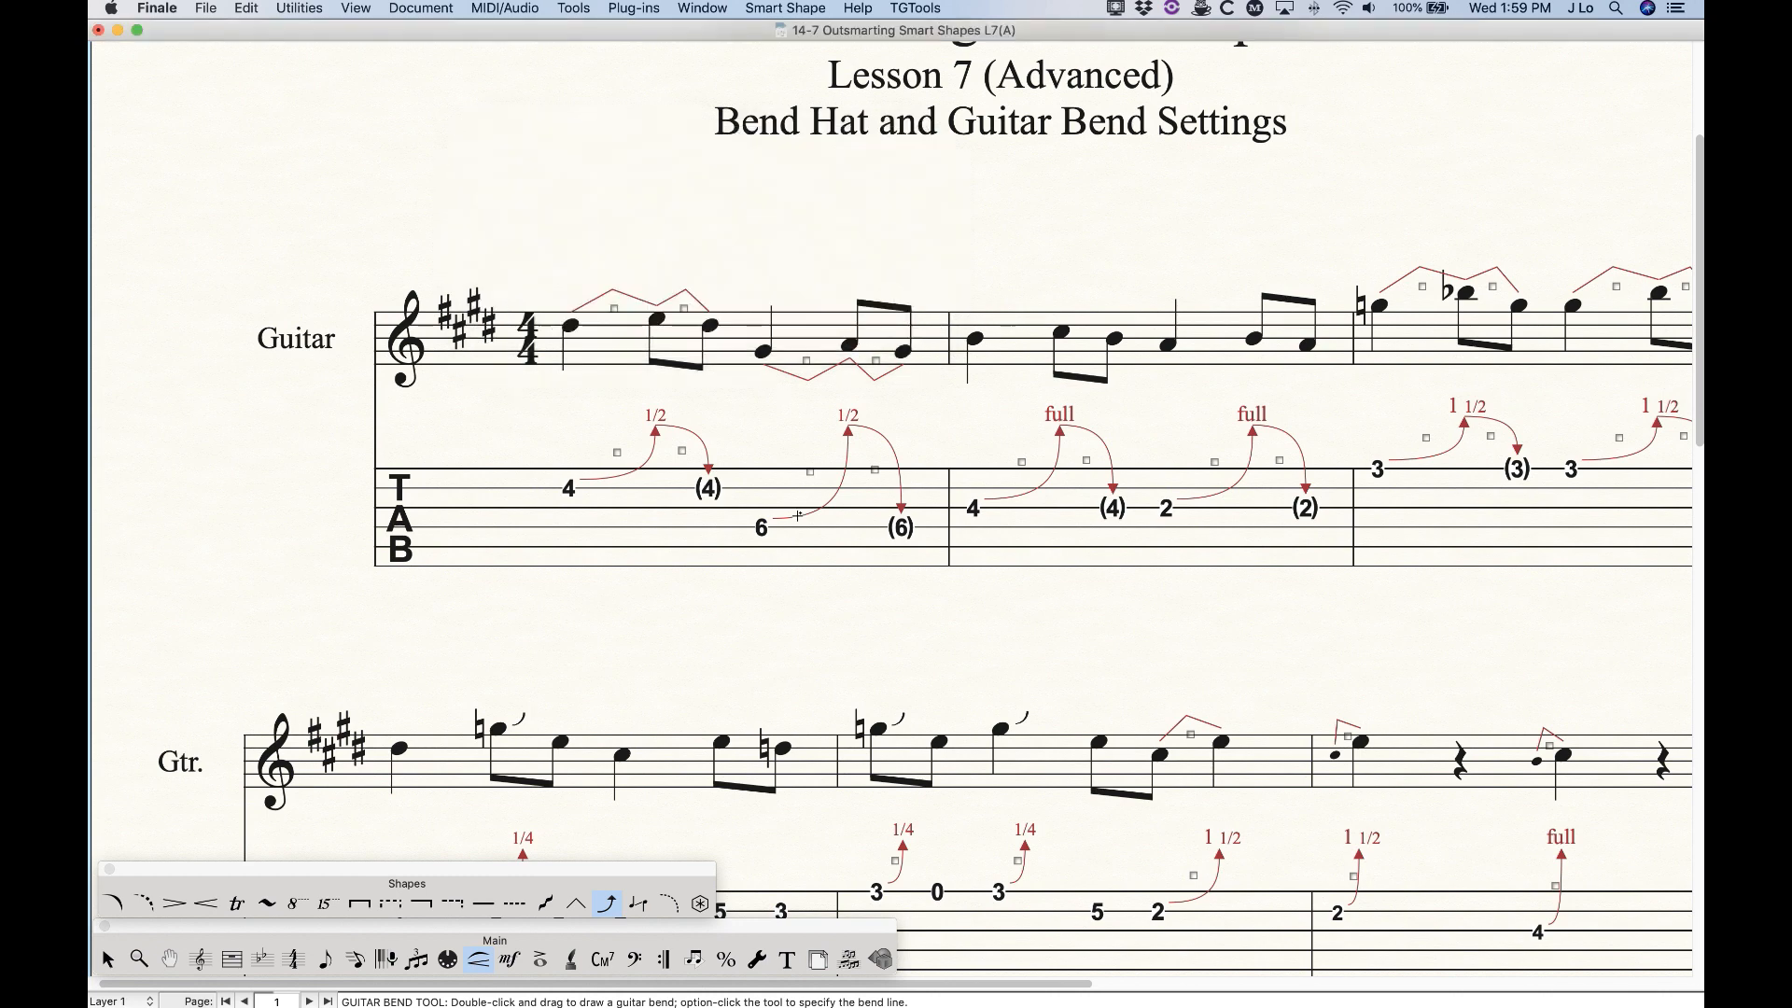
Bring up the list of smart lines available for the Guitar Bend line type in Smart Shape Options
scroll(790, 507, "up", 3)
key("super+minus")
key("super+minus")
key("super+minus")
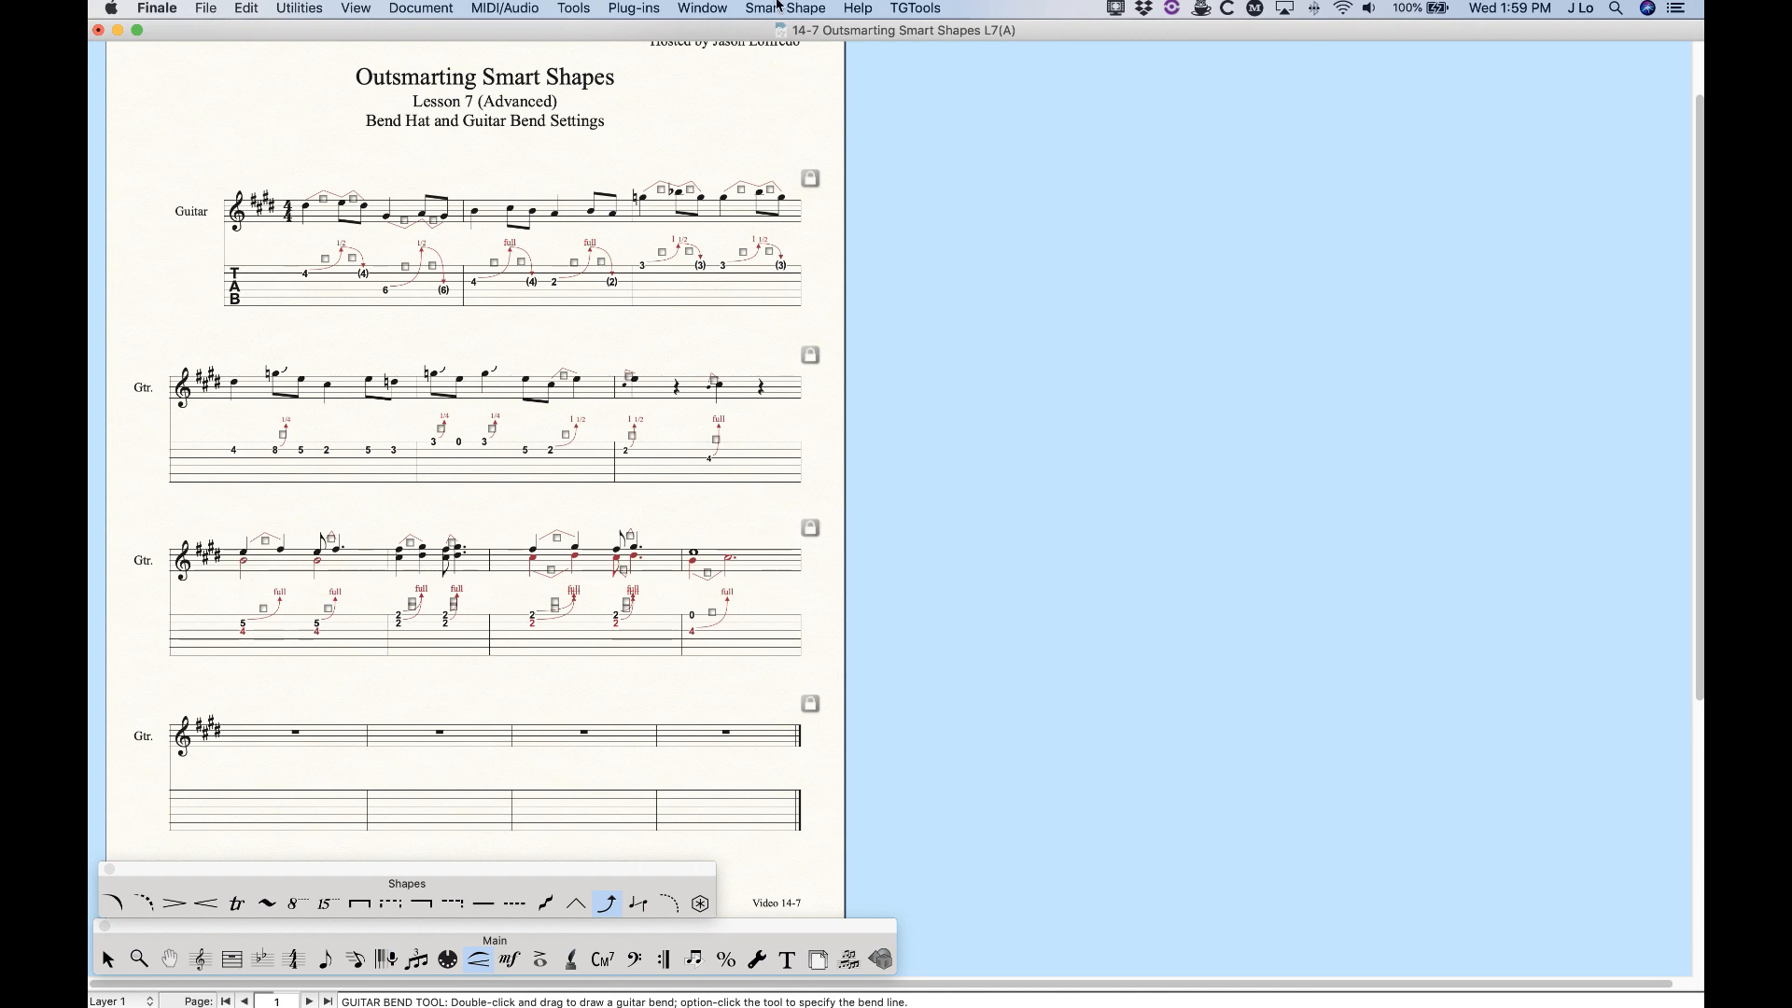
key("alt+equal")
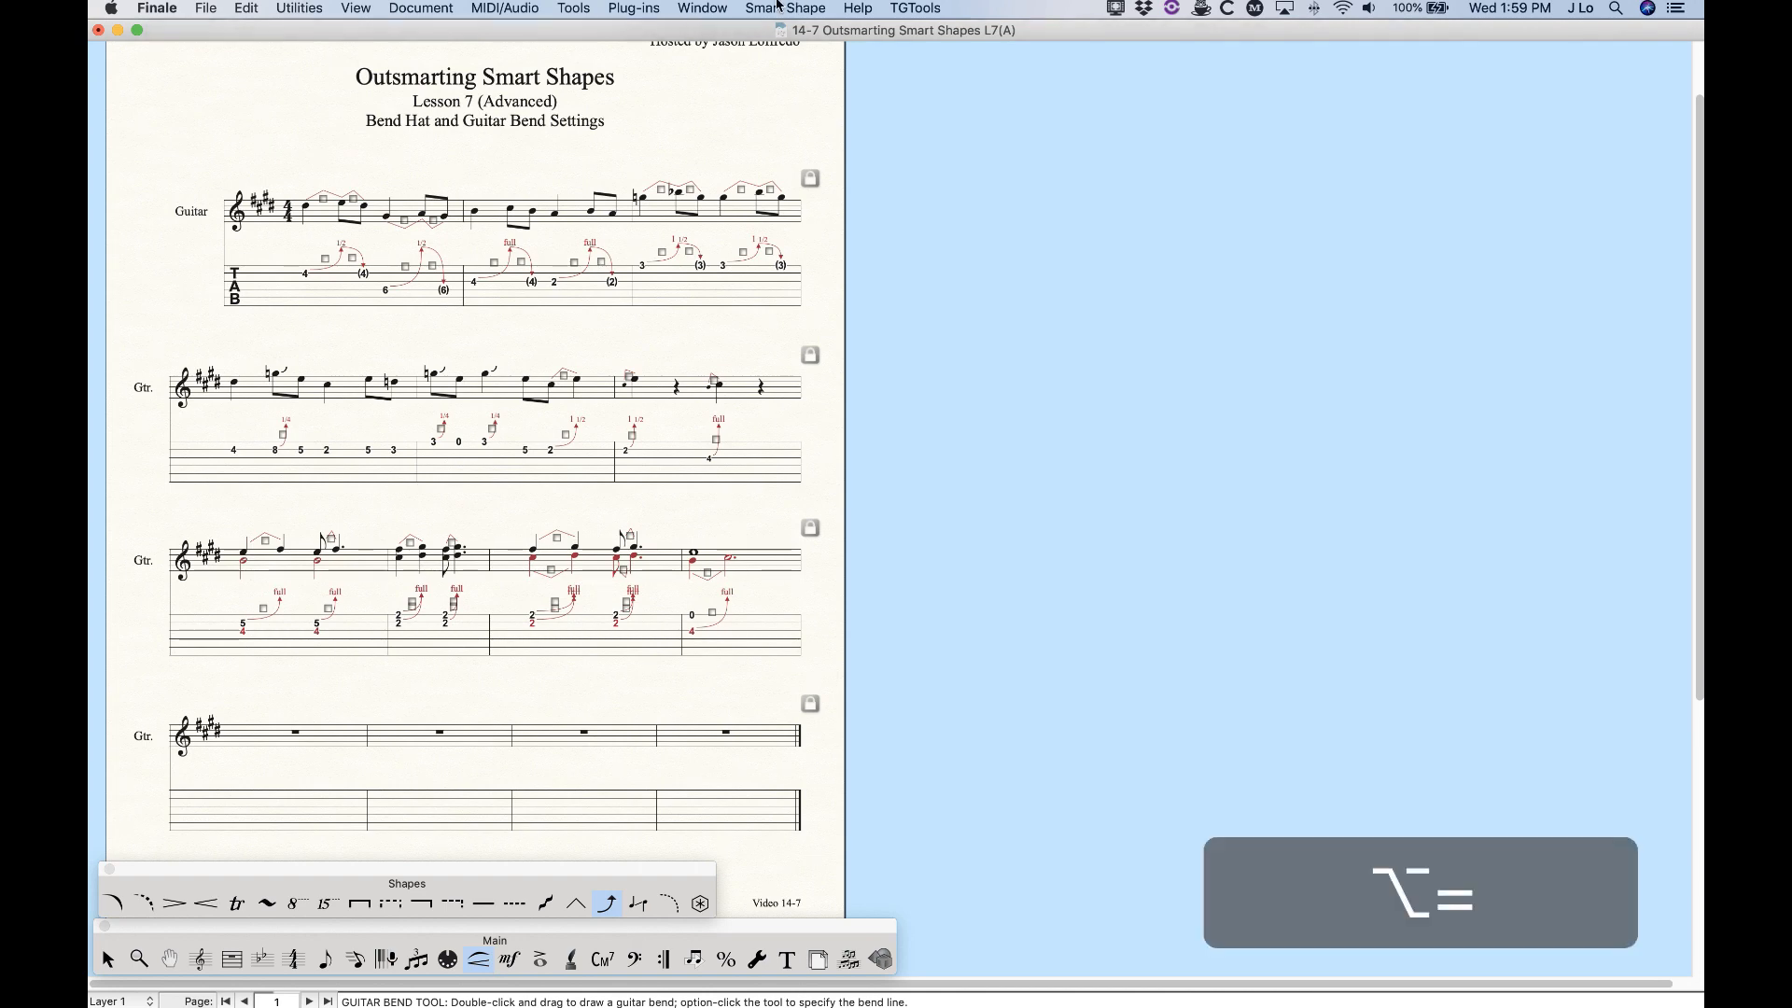
left_click(785, 8)
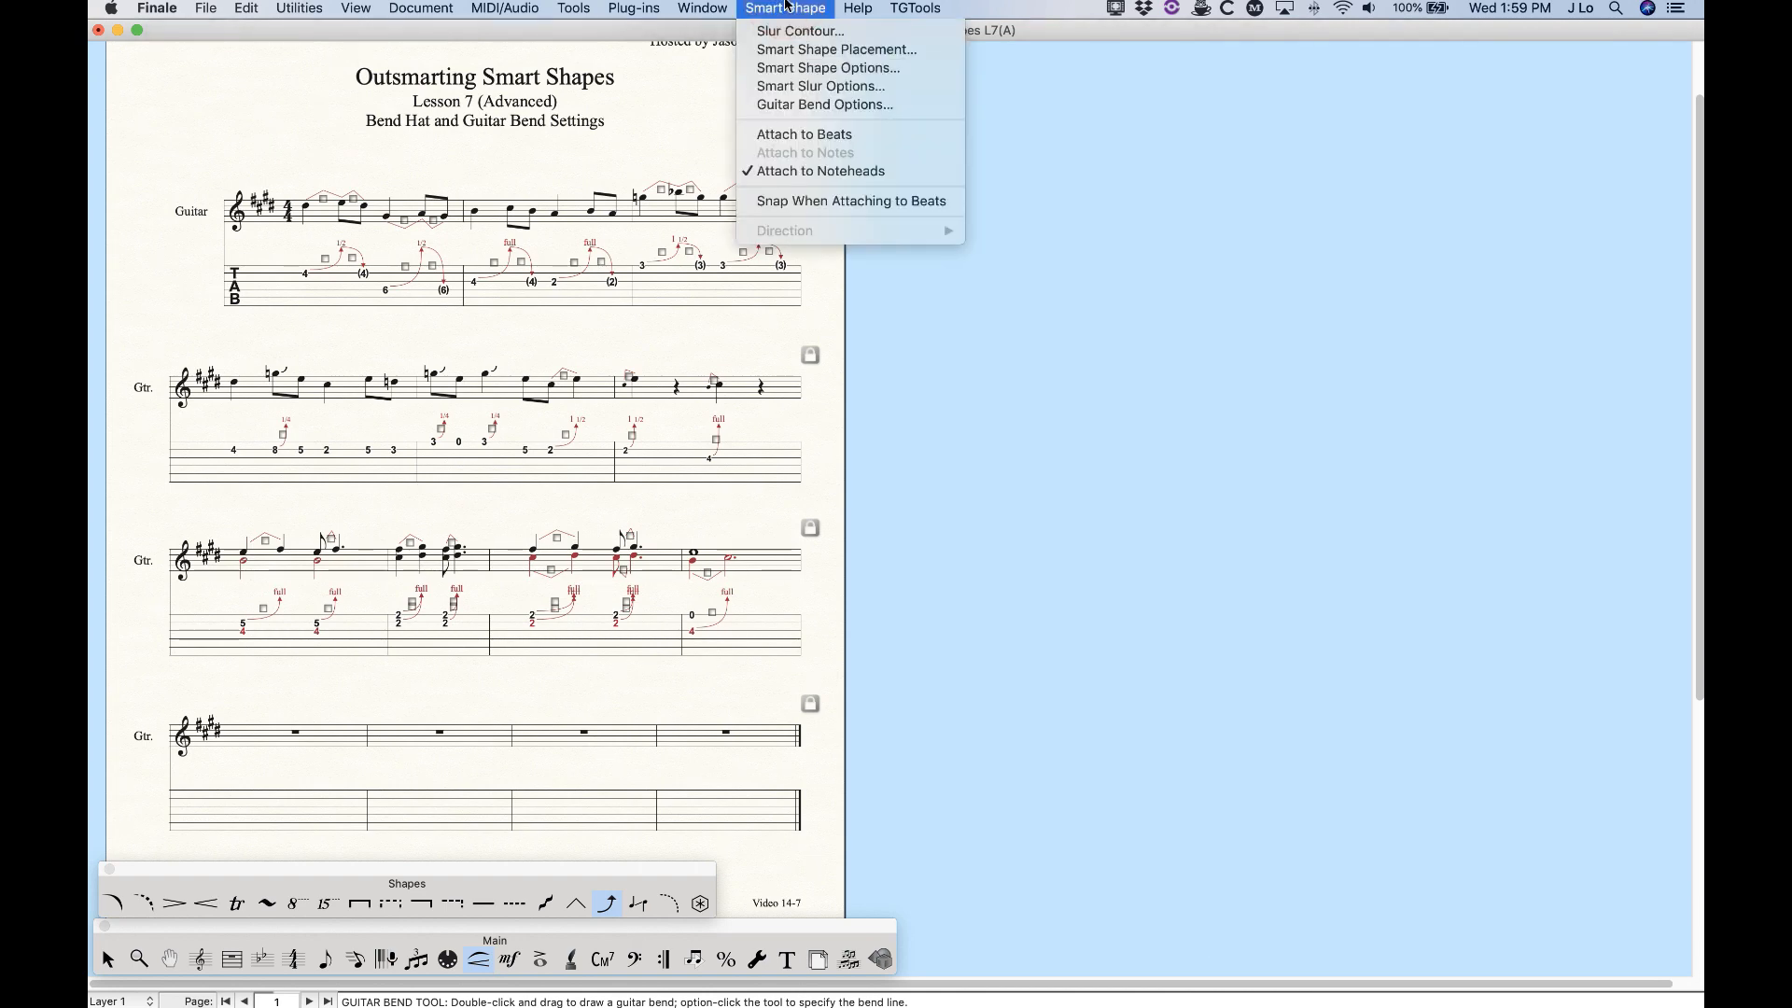
left_click(783, 69)
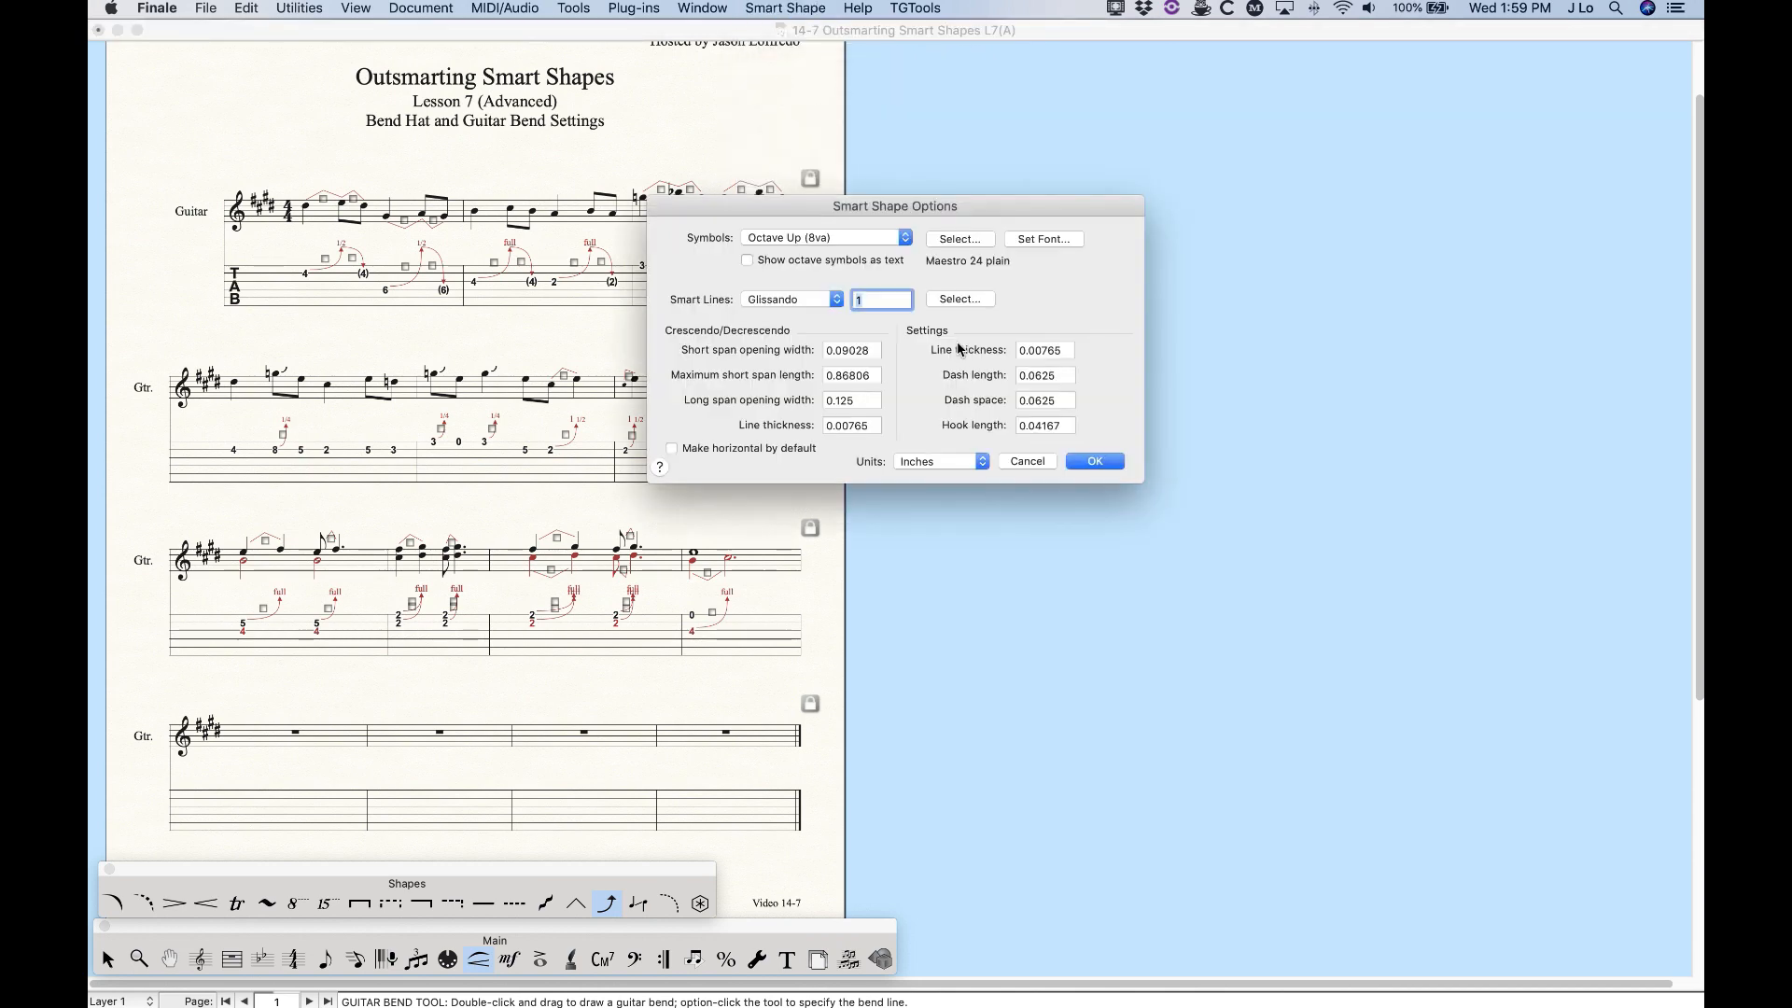
left_click(804, 300)
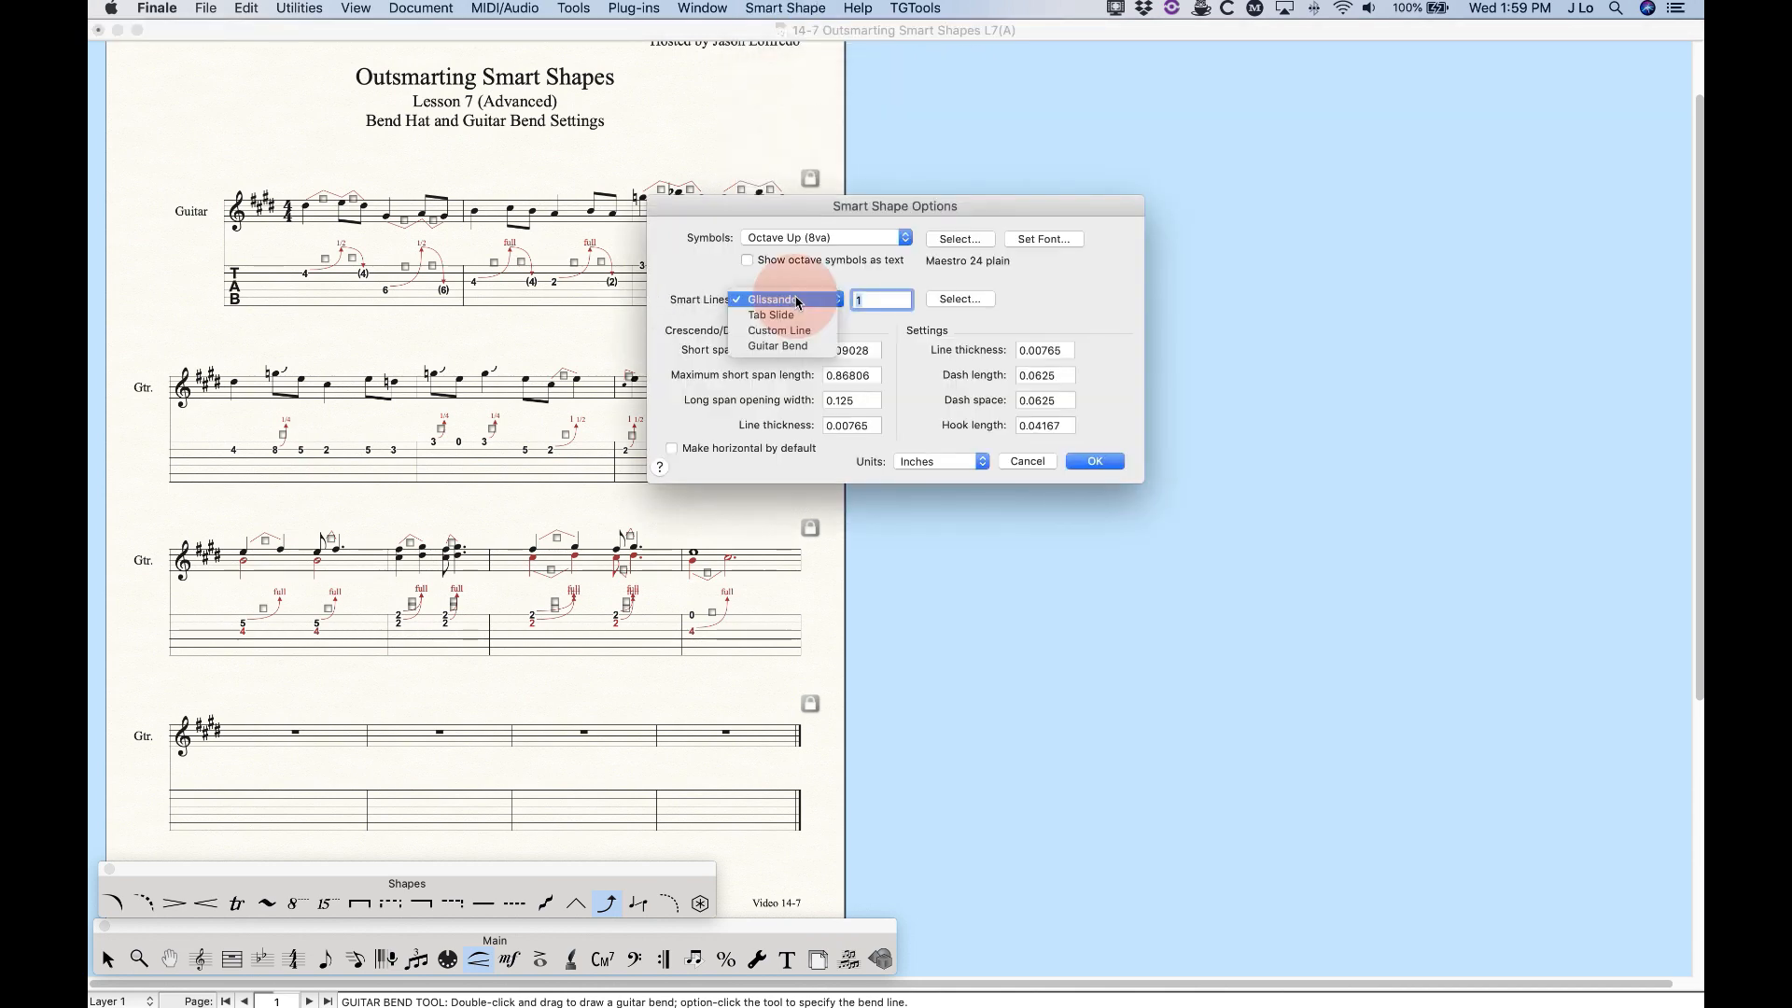
left_click(789, 347)
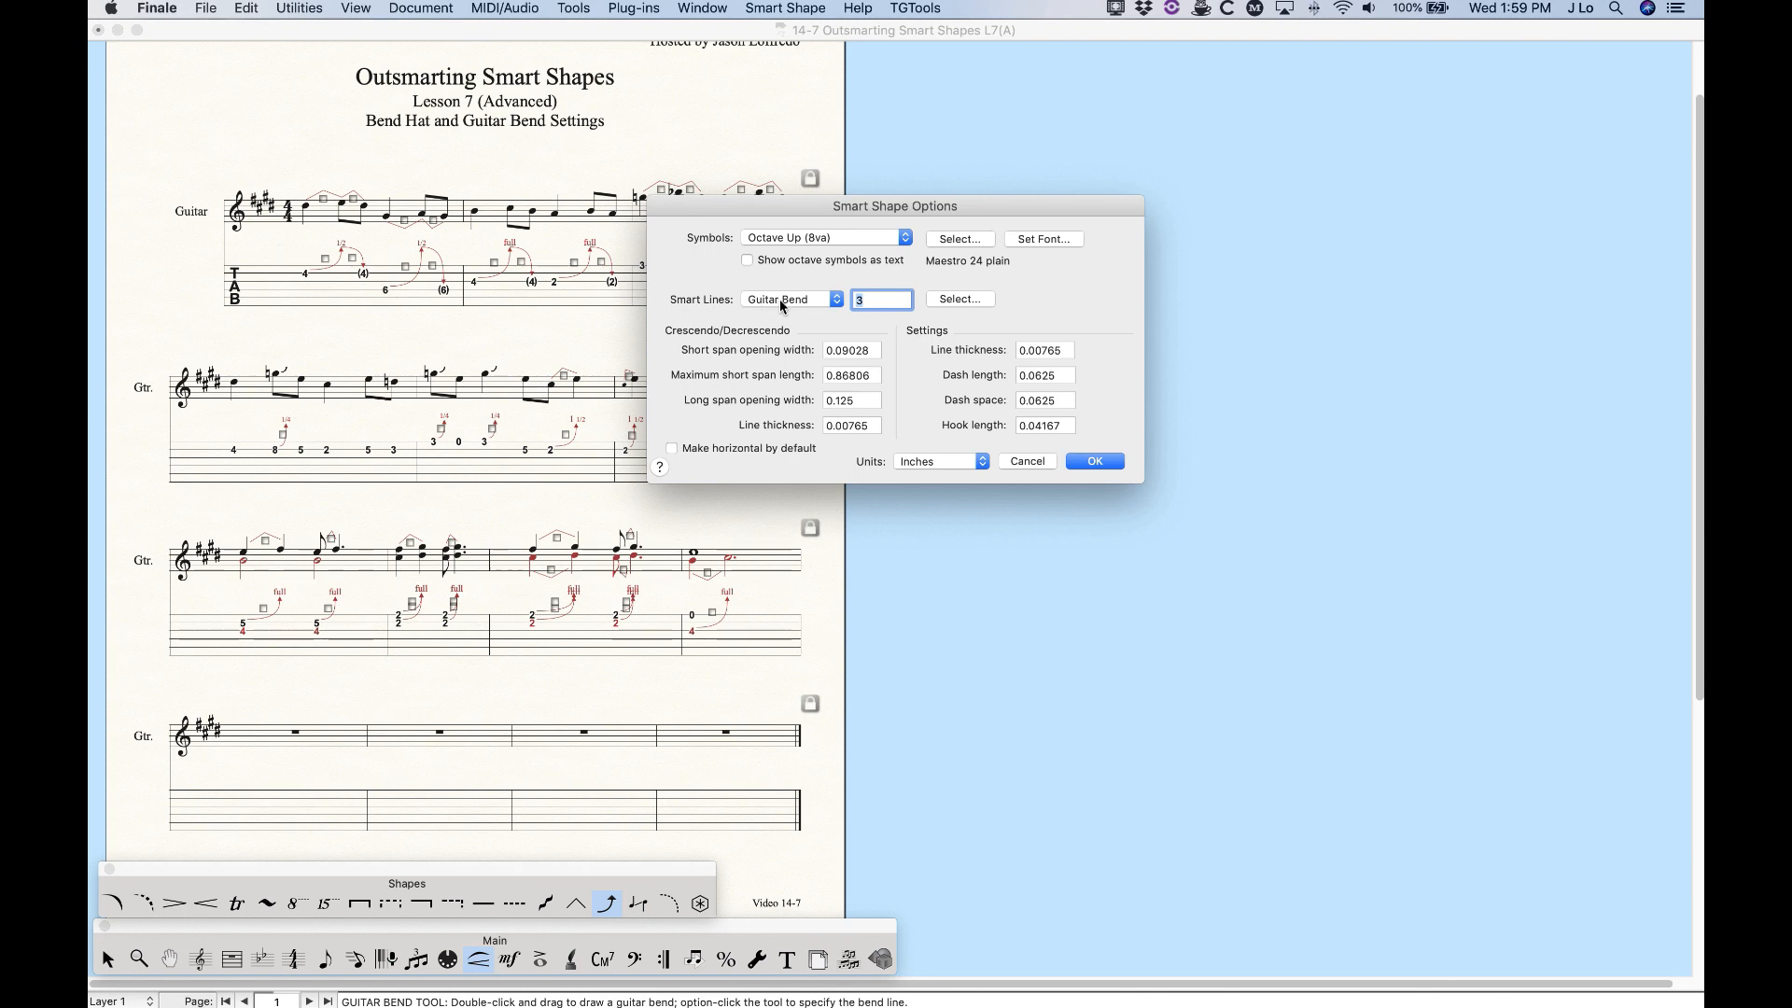
left_click(958, 297)
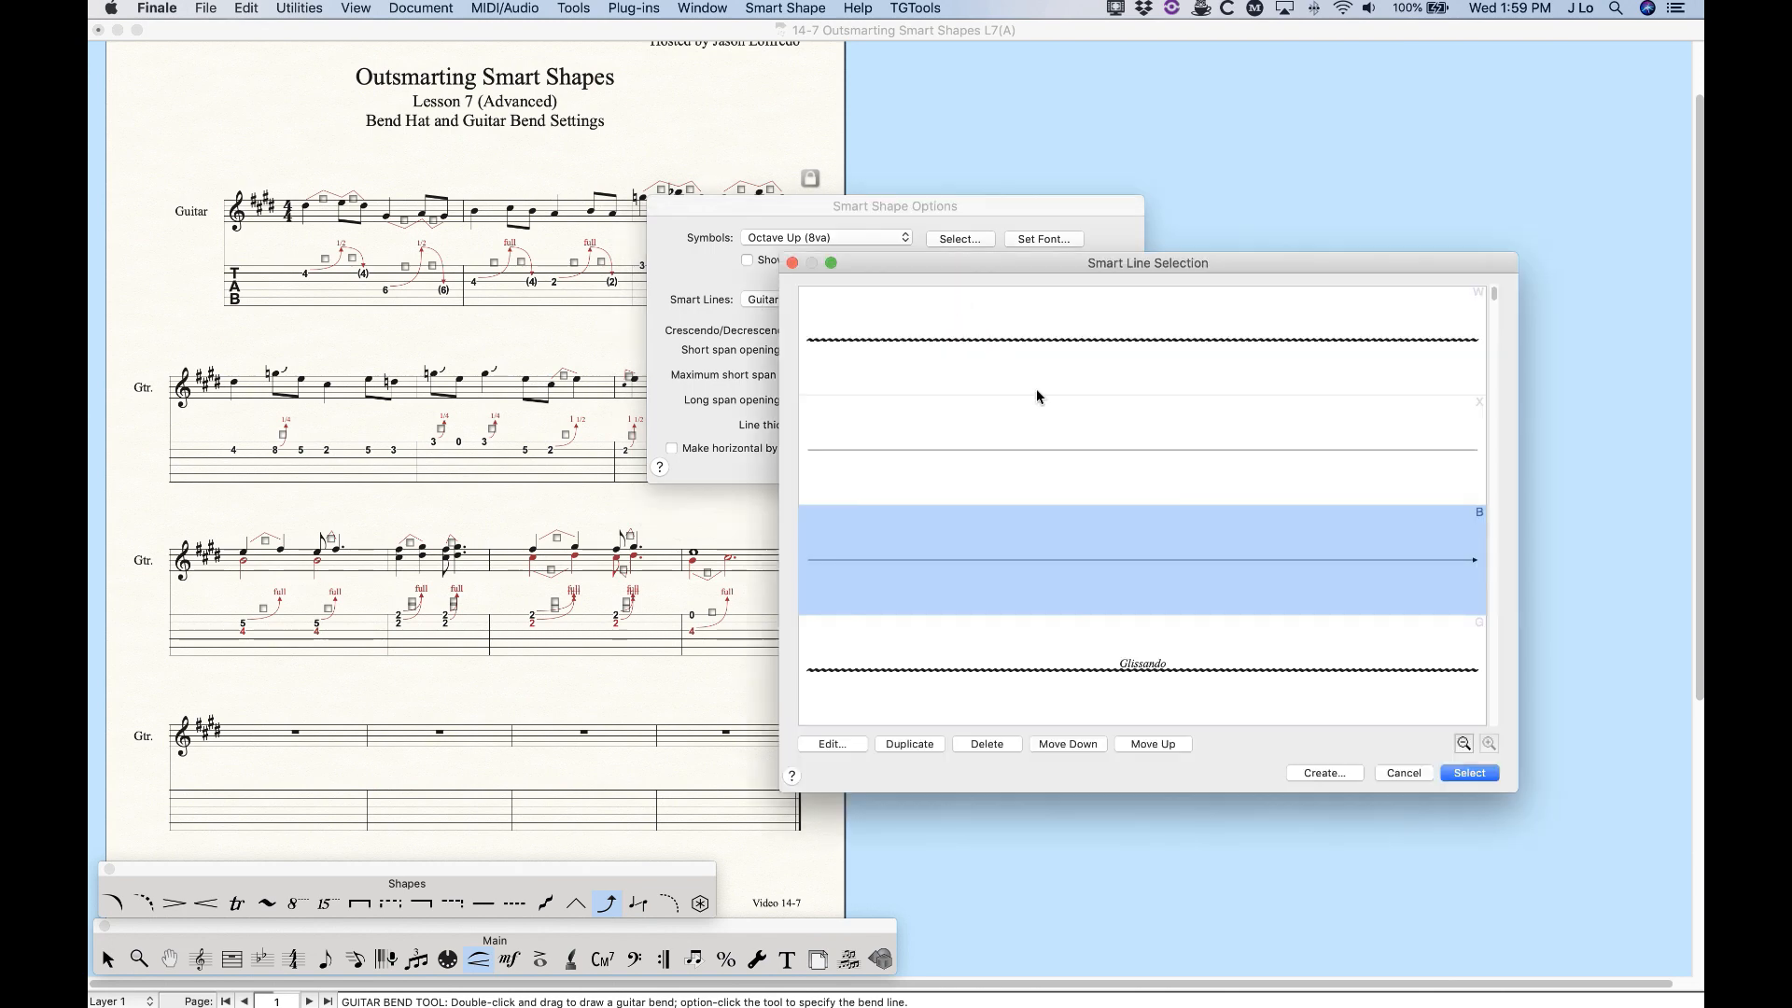
Look through the available smart lines and examine the wavy line's style settings in the Smart Line Designer
scroll(1134, 474, "down", 5)
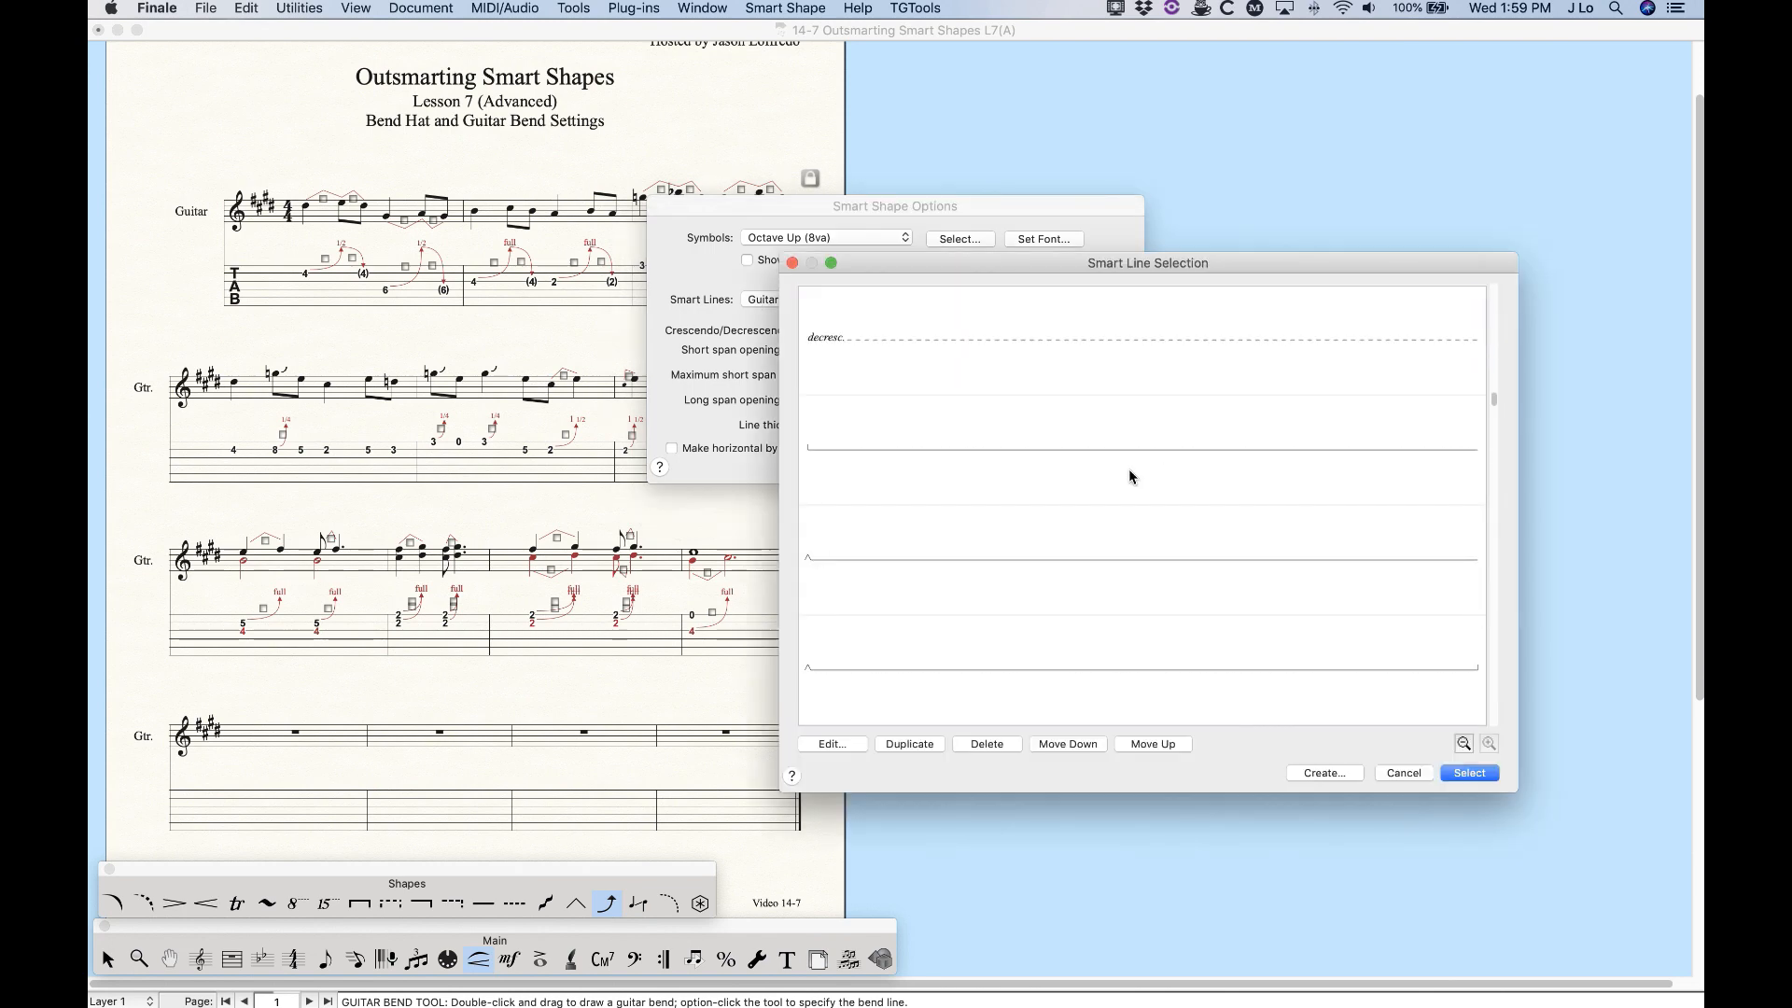
scroll(1129, 468, "down", 5)
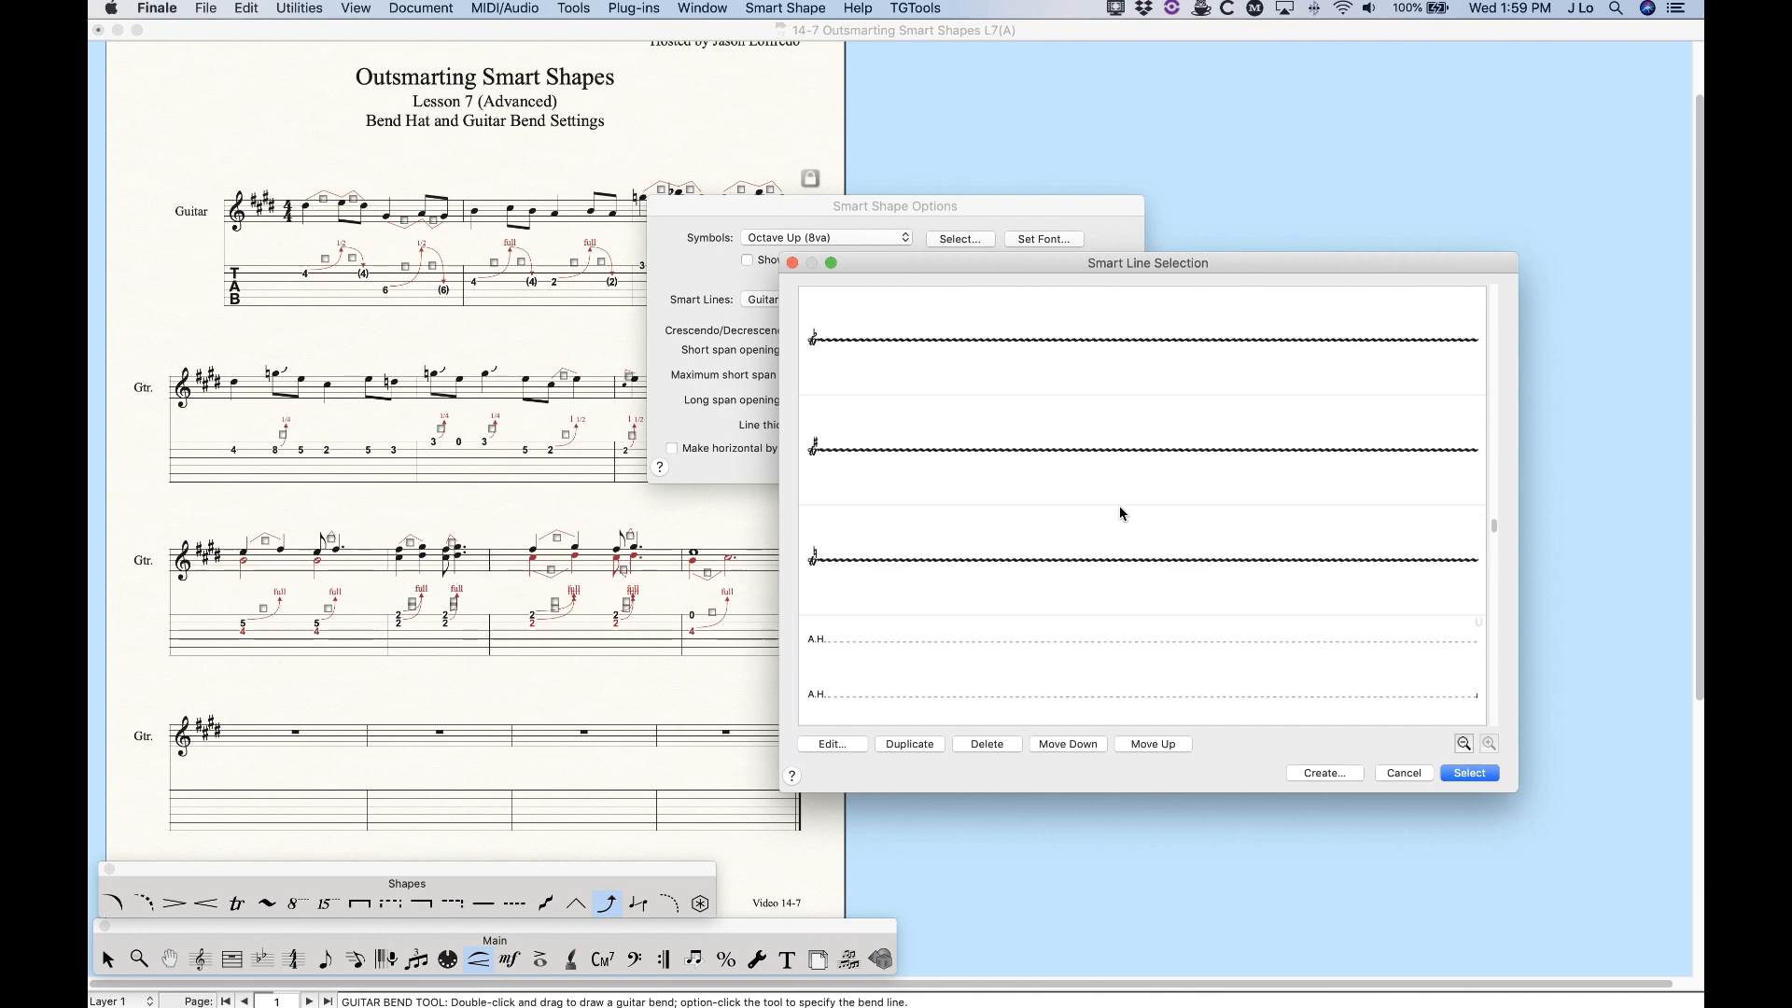
scroll(1117, 507, "up", 10)
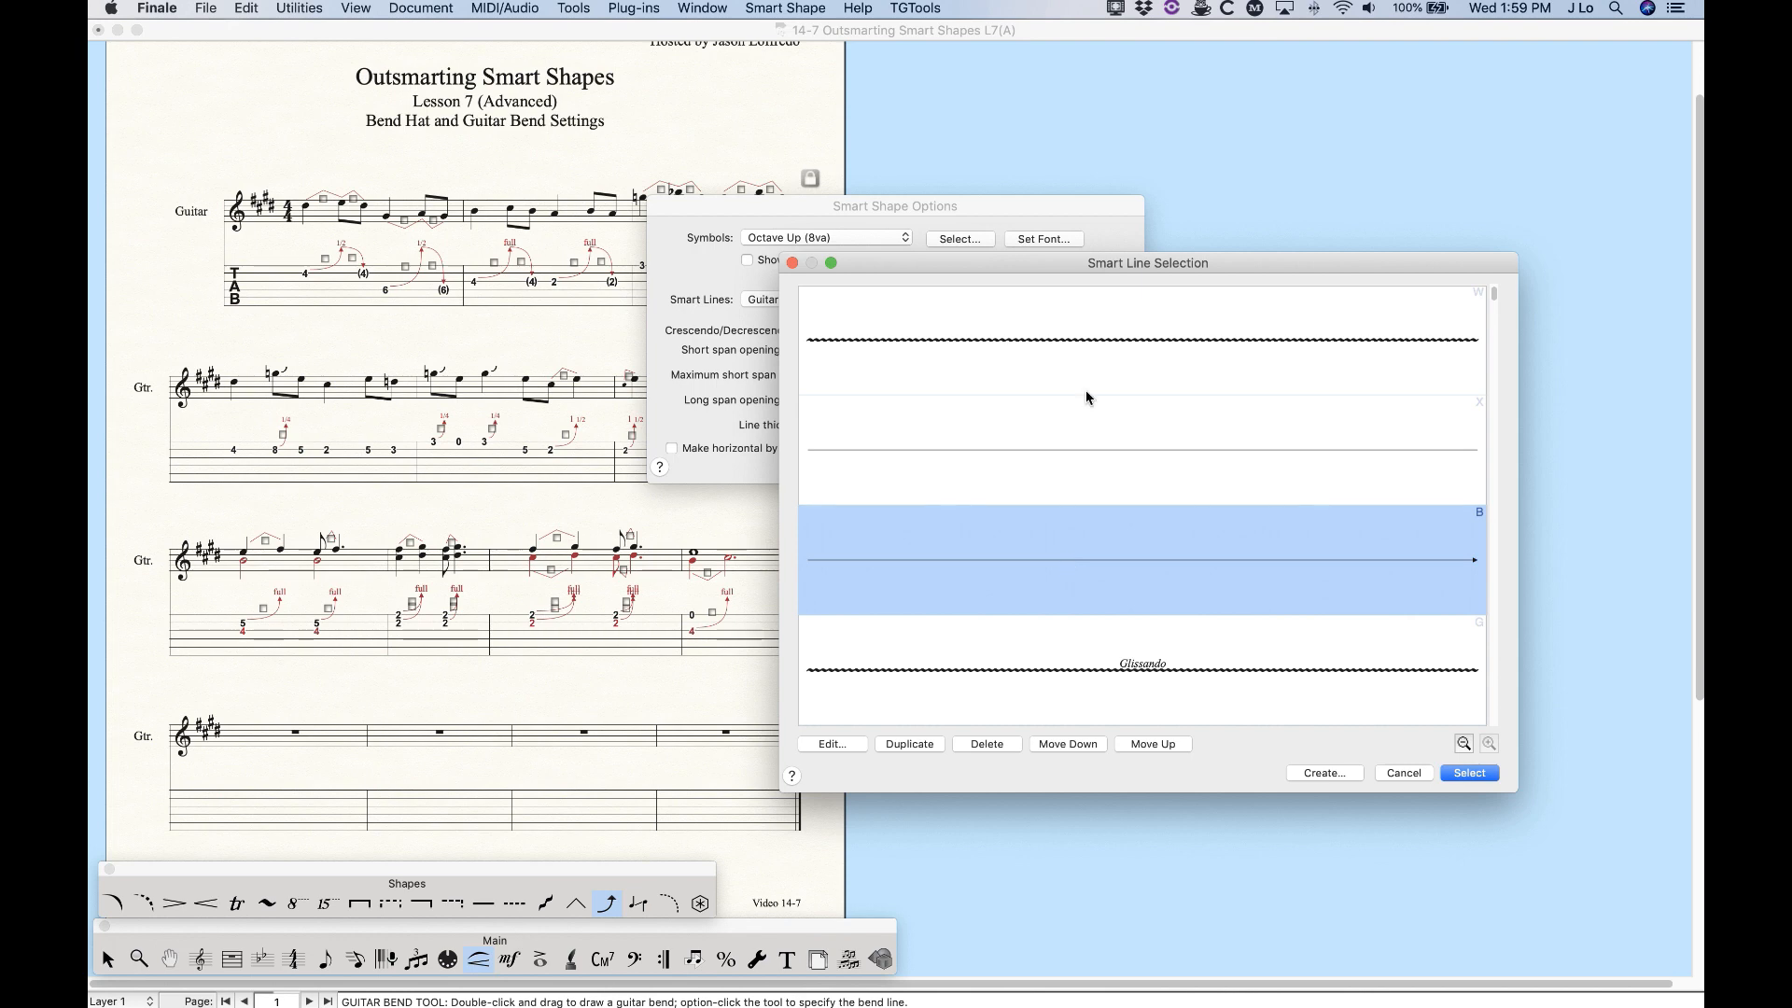
left_click(1071, 347)
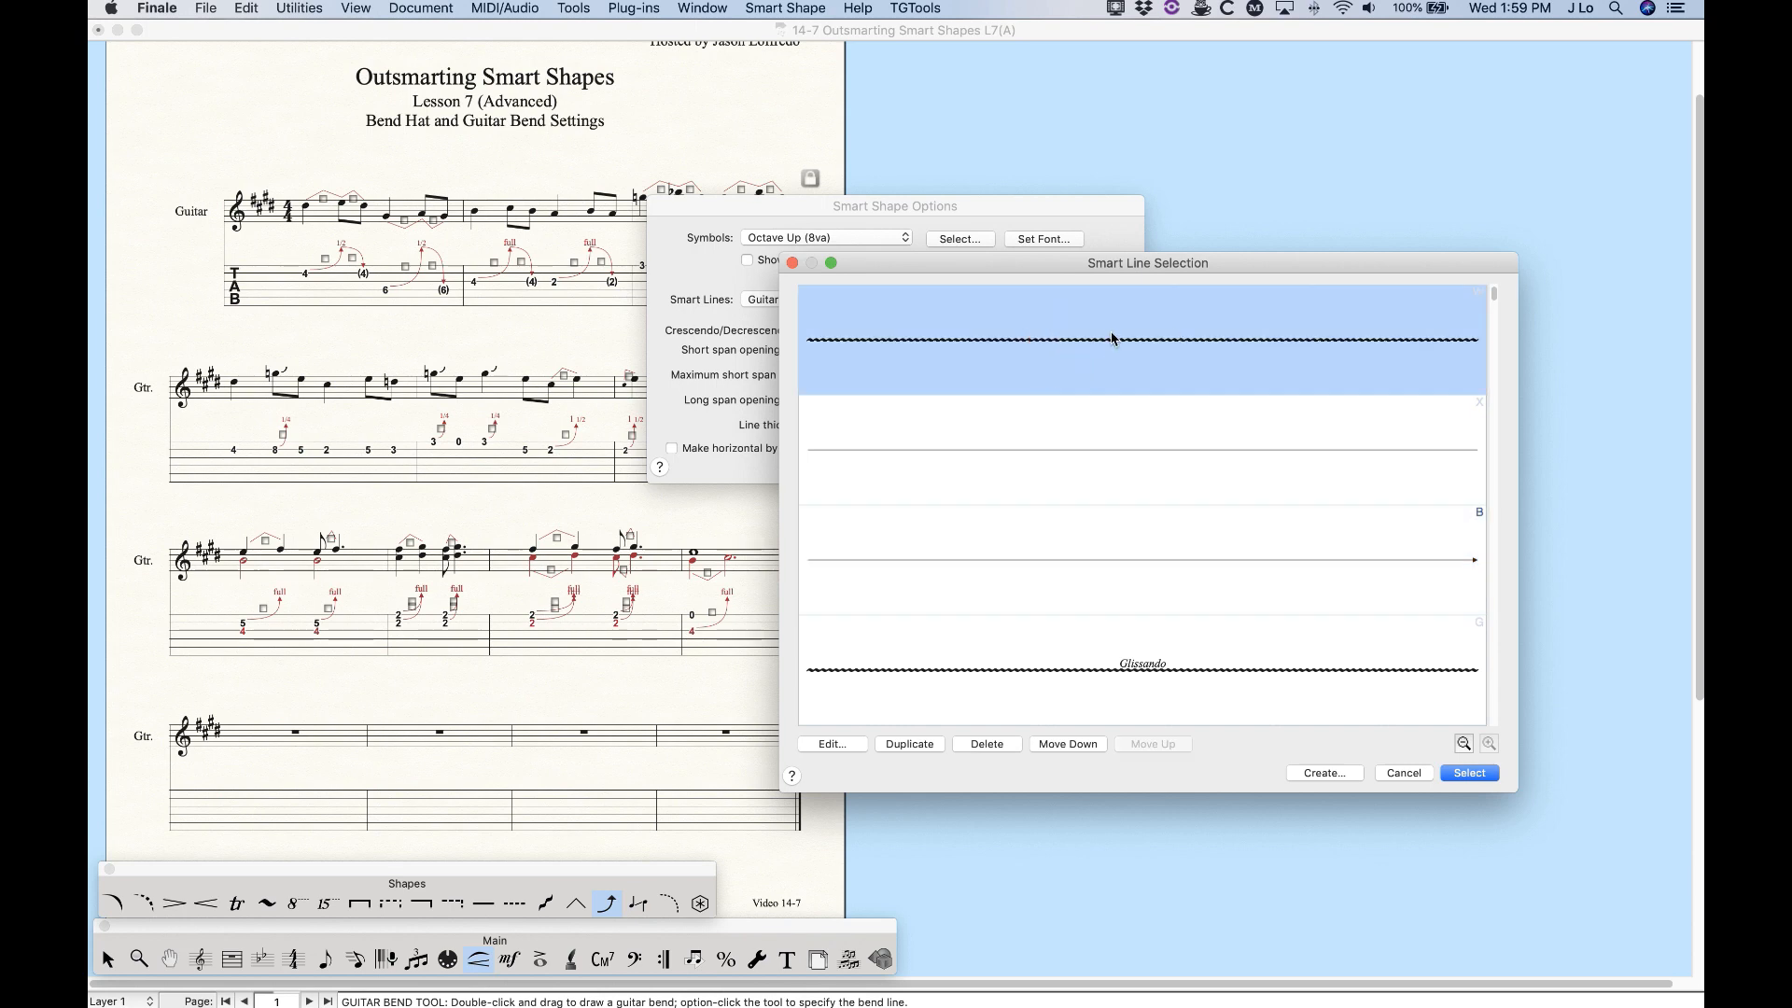
left_click(831, 744)
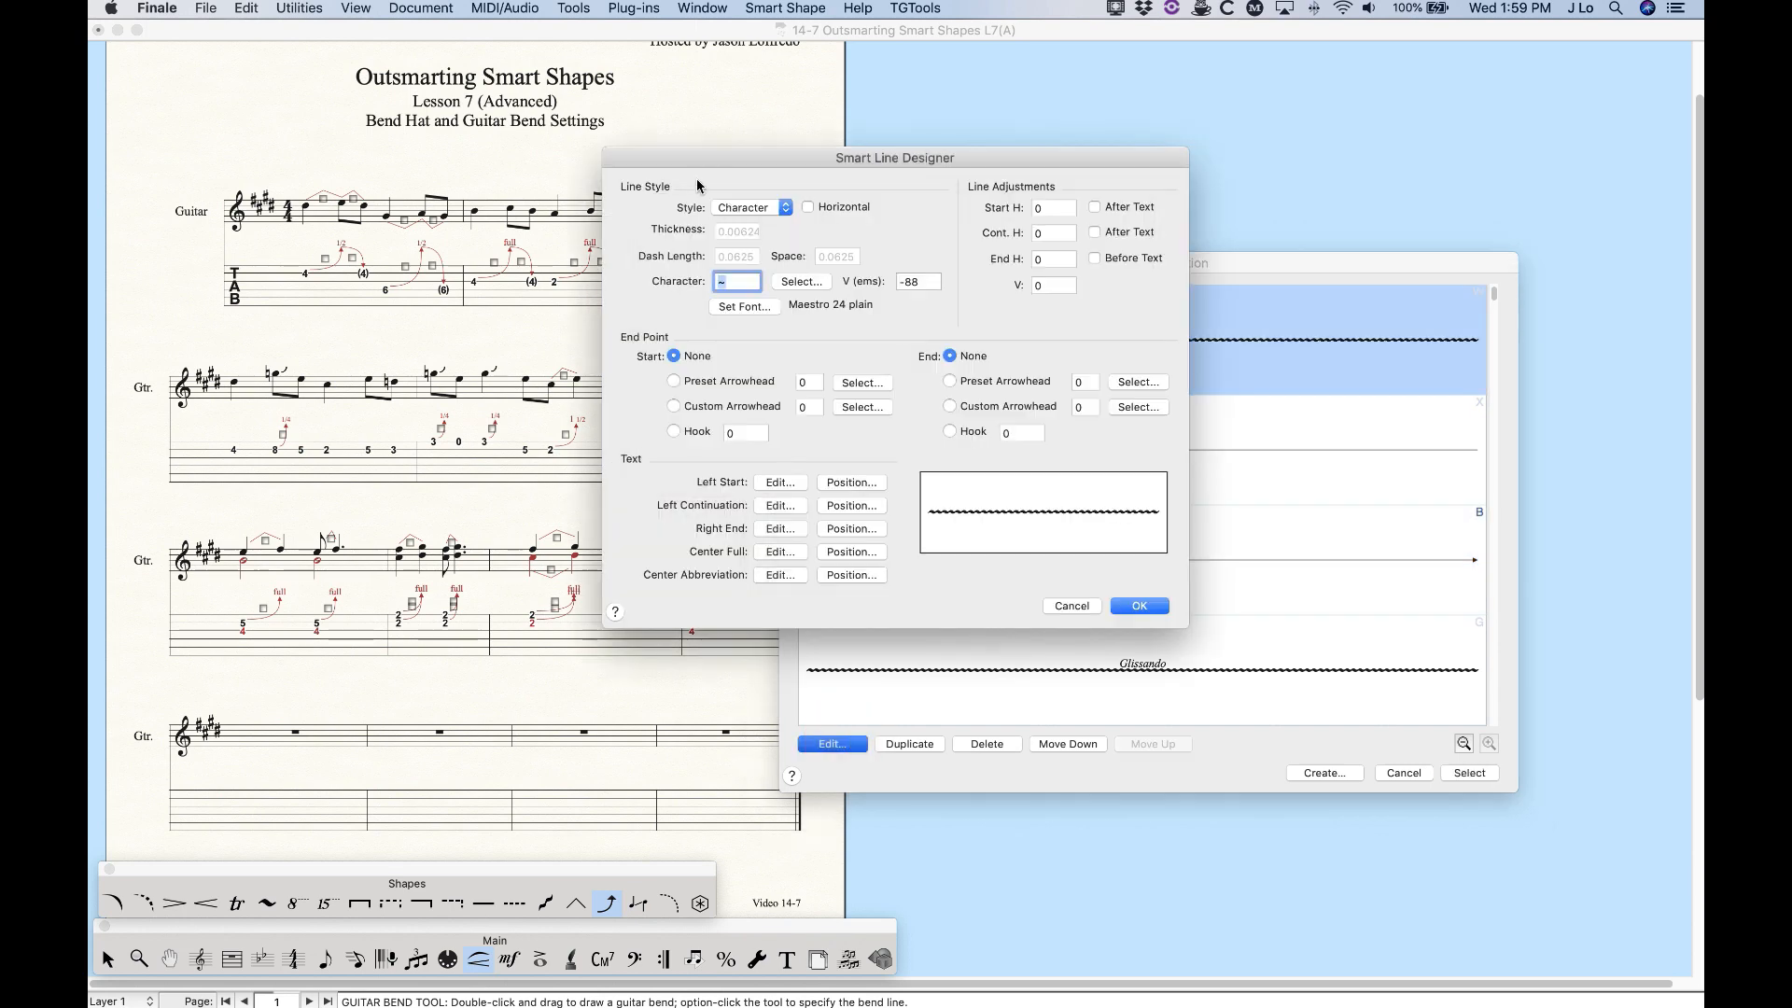
left_click(738, 206)
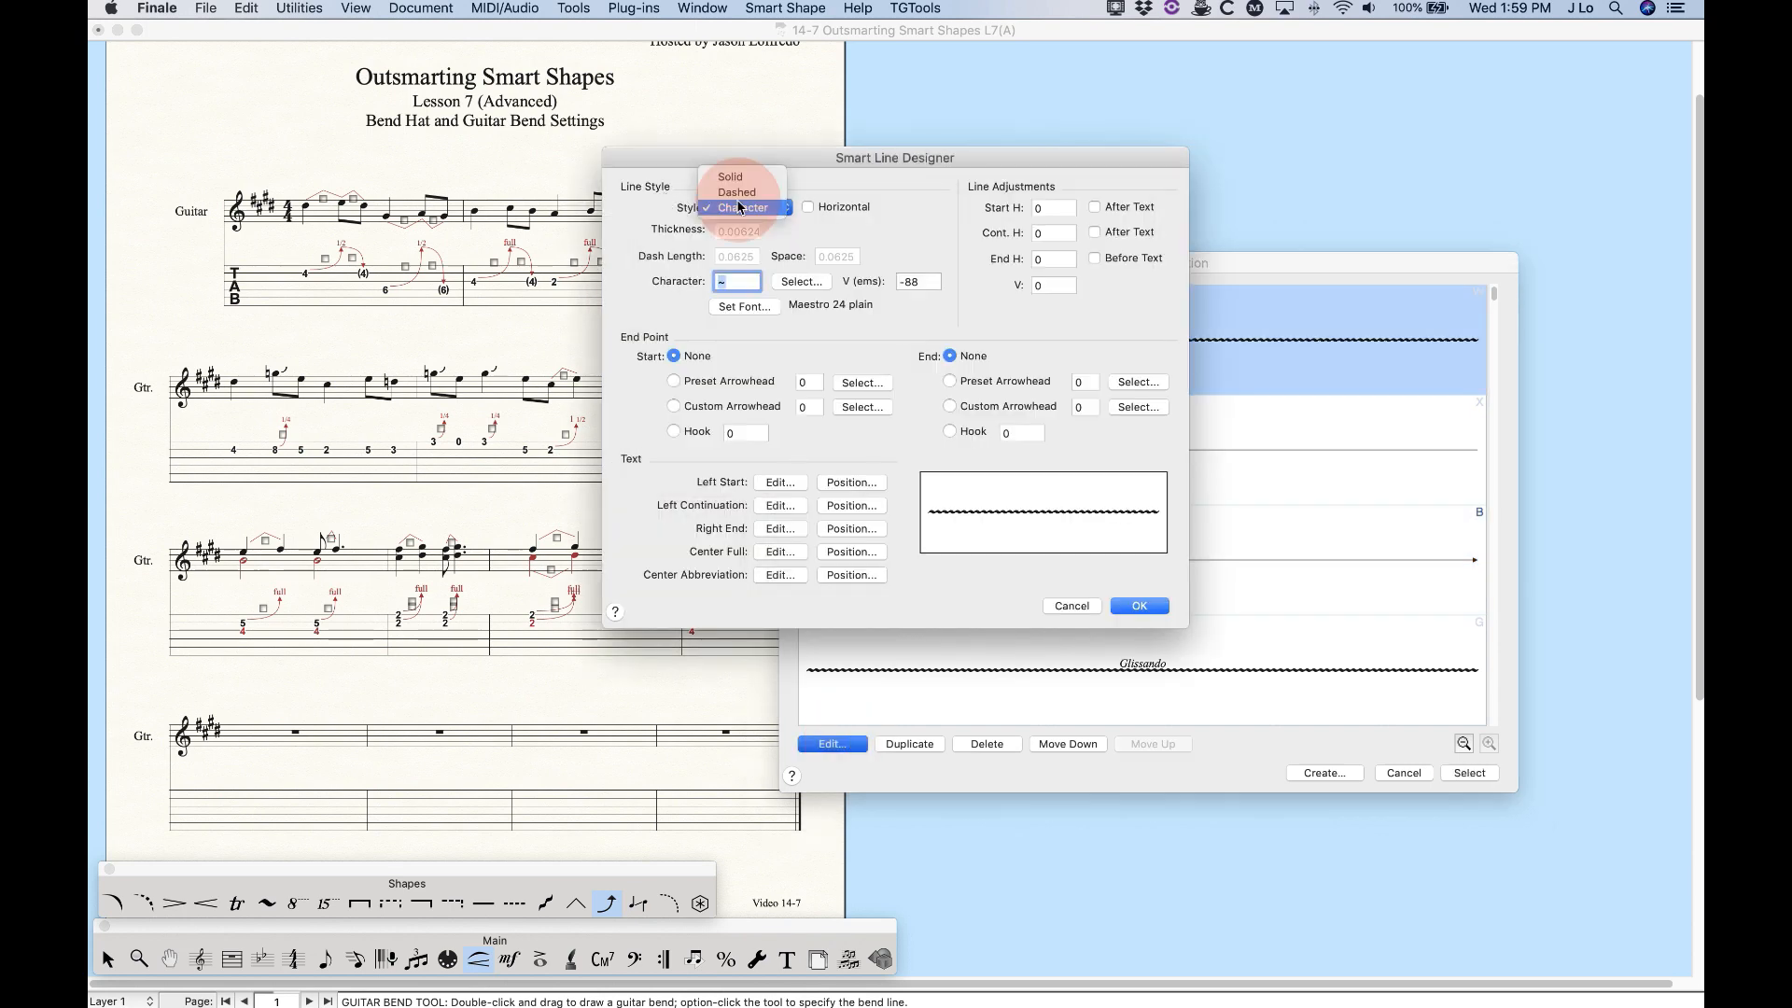
left_click(676, 206)
left_click(1142, 609)
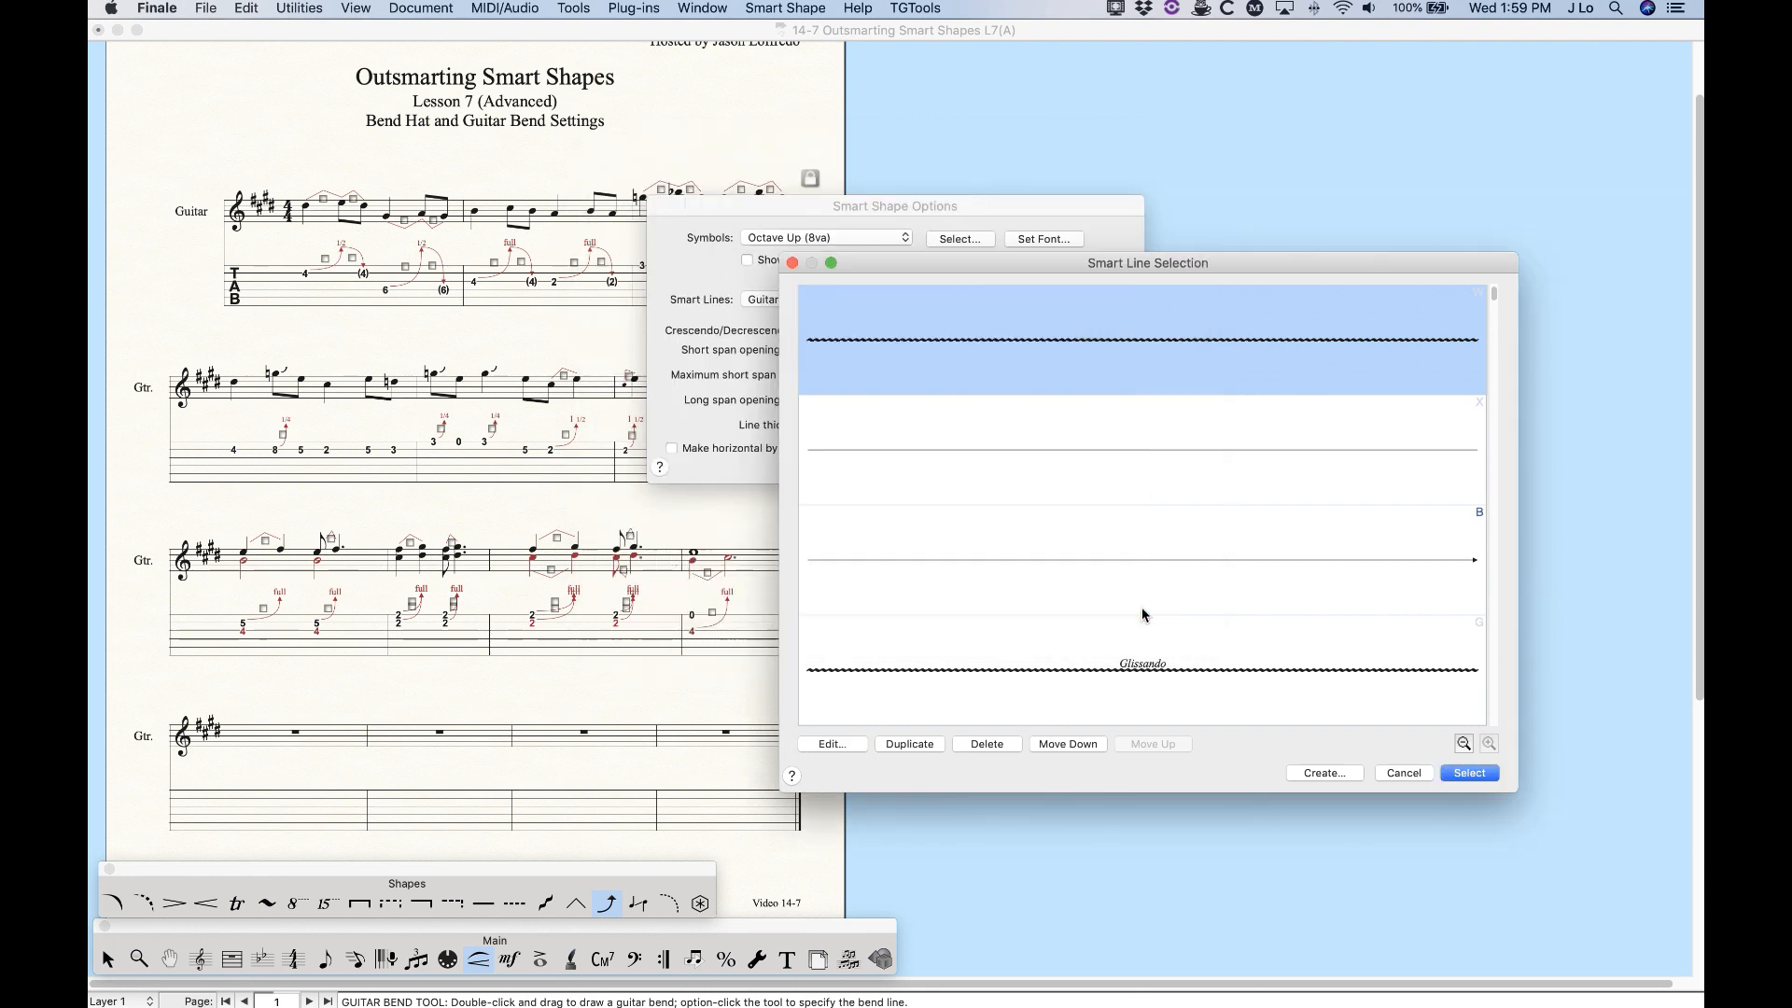
Give the guitar bend line the hollow preset arrowhead as its end point and apply it to the score
left_click(1207, 539)
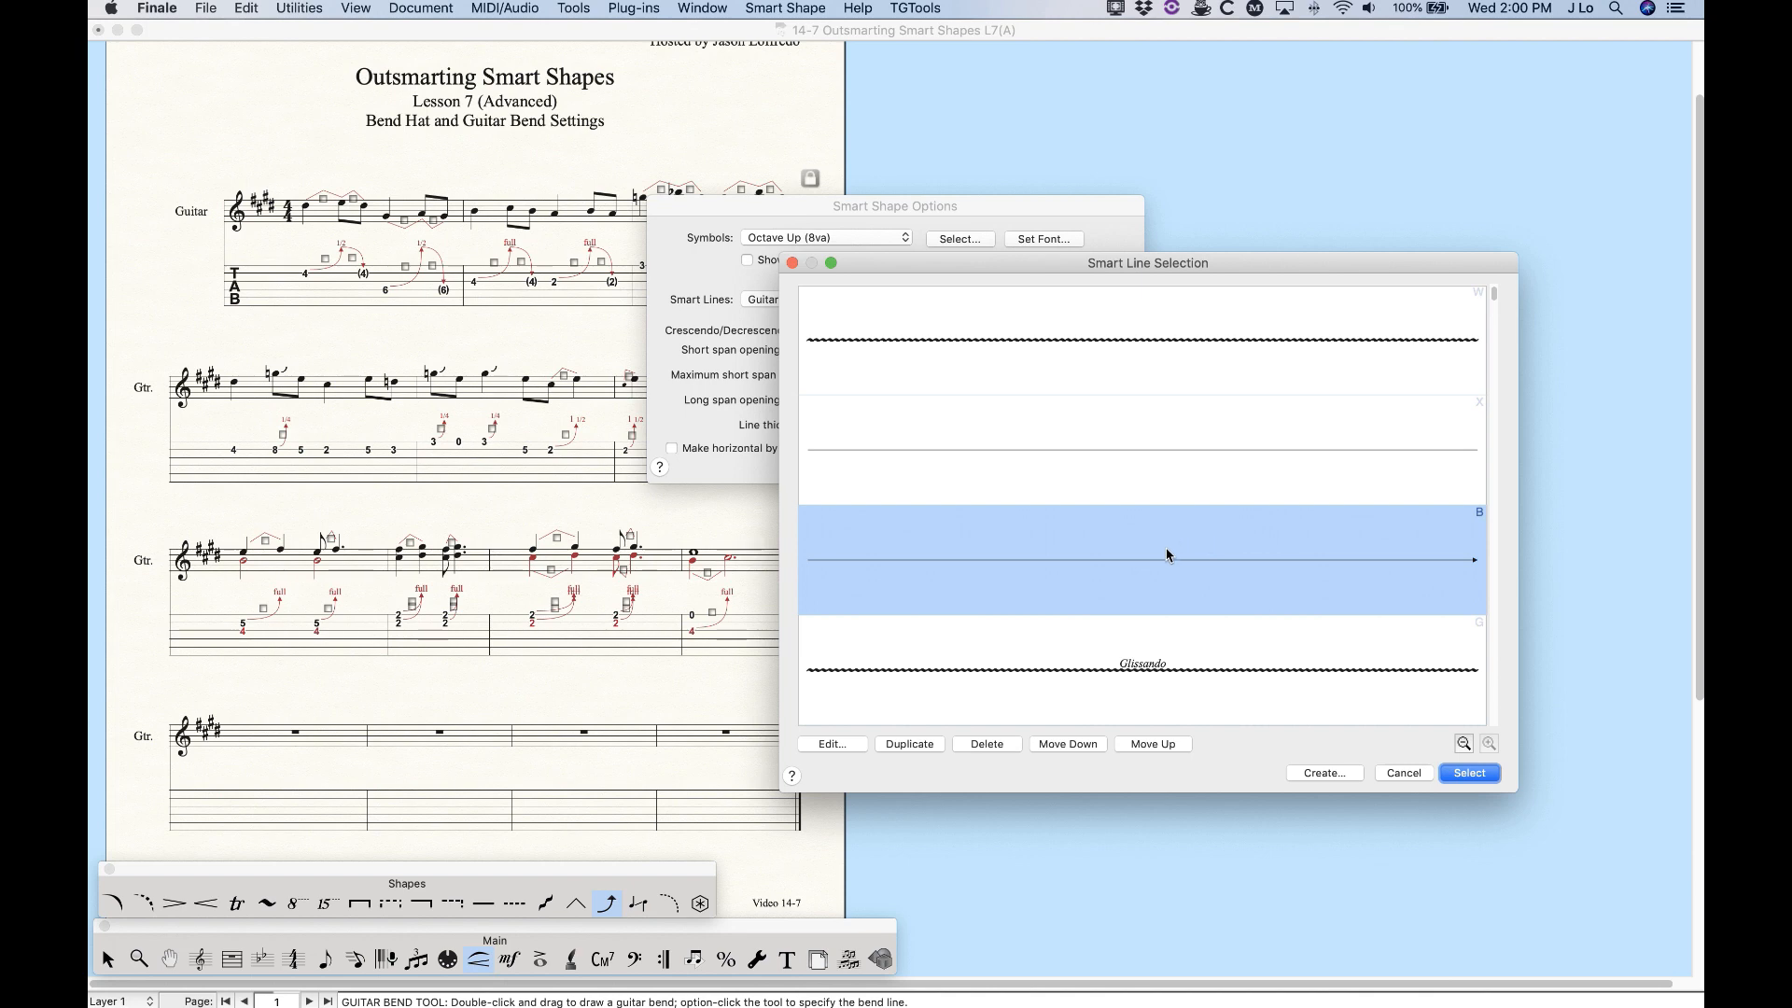
left_click(832, 744)
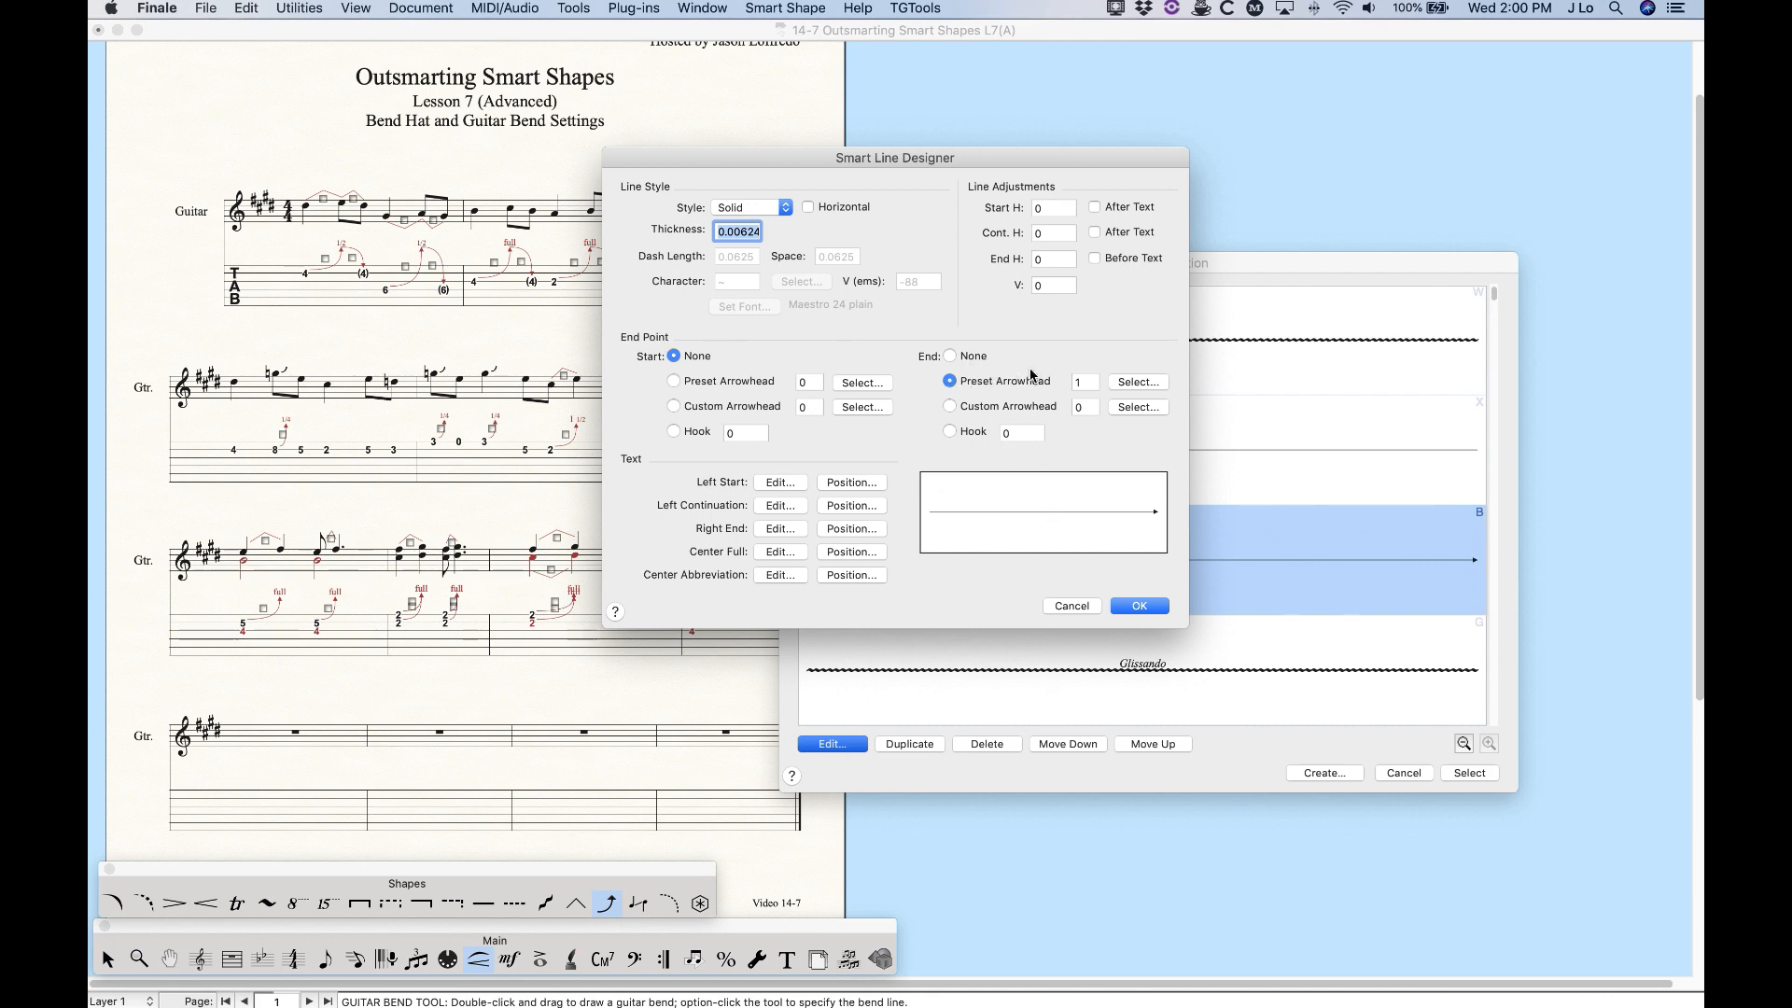
left_click(1140, 383)
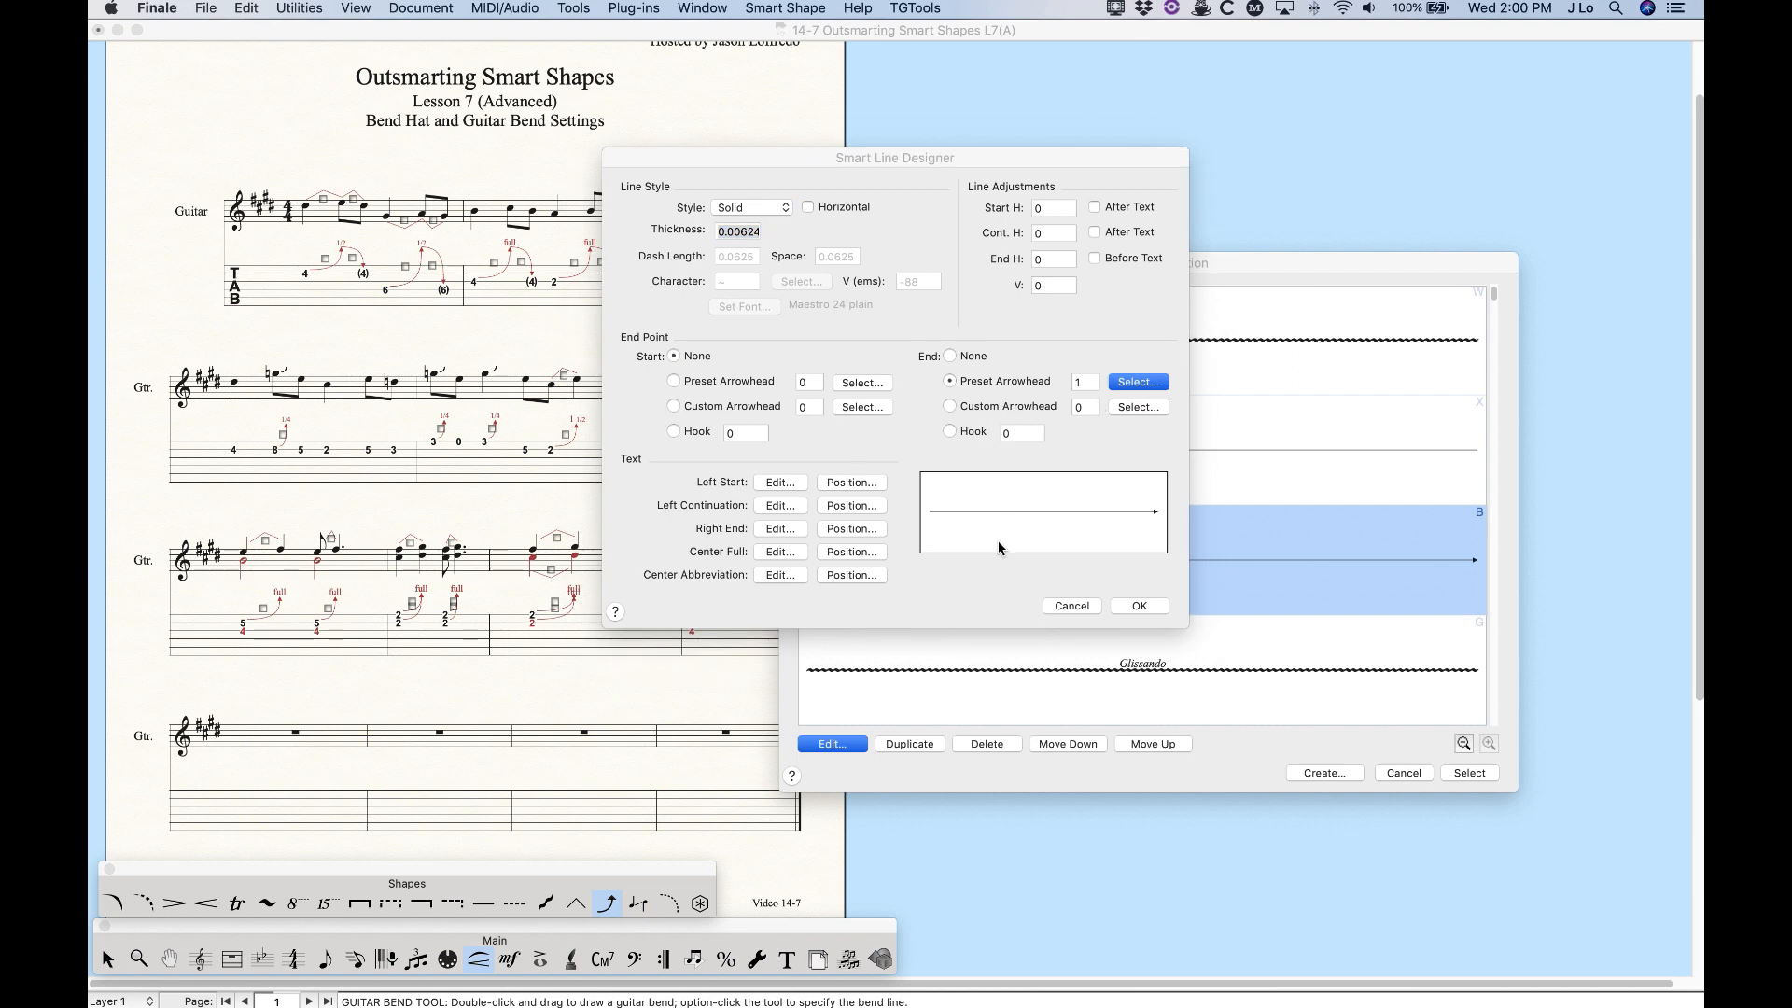
left_click_drag(1160, 478, 1484, 86)
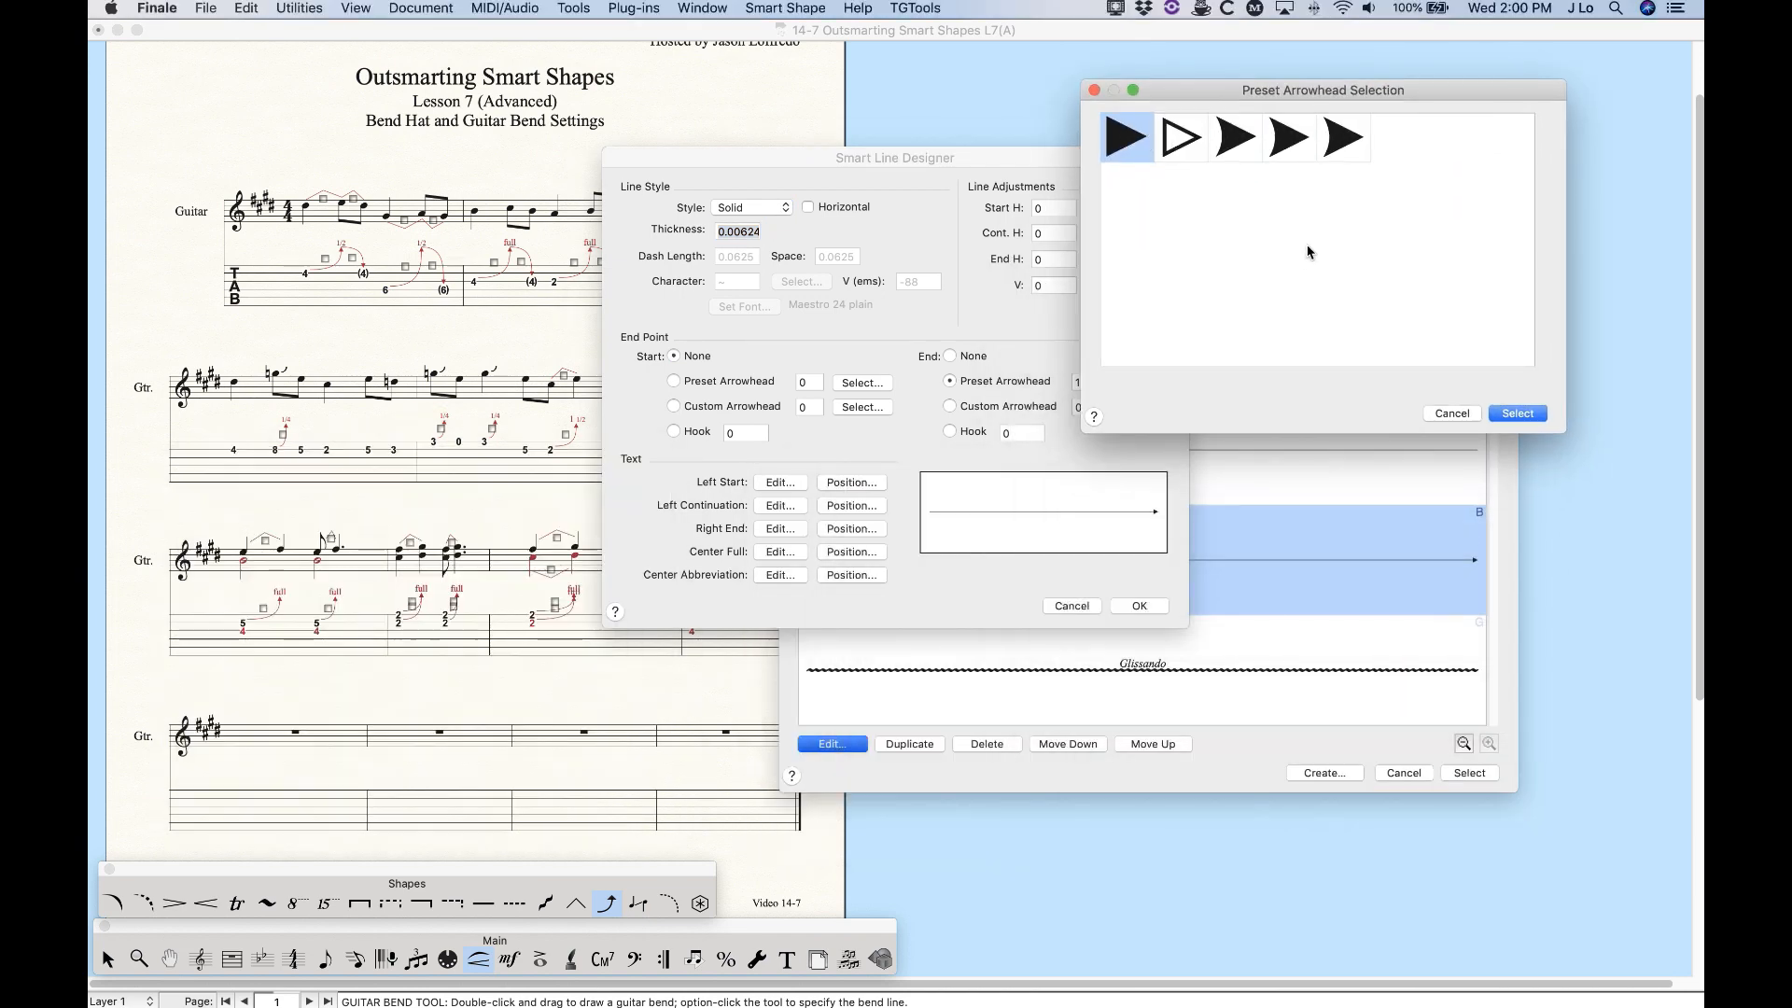
left_click(1179, 136)
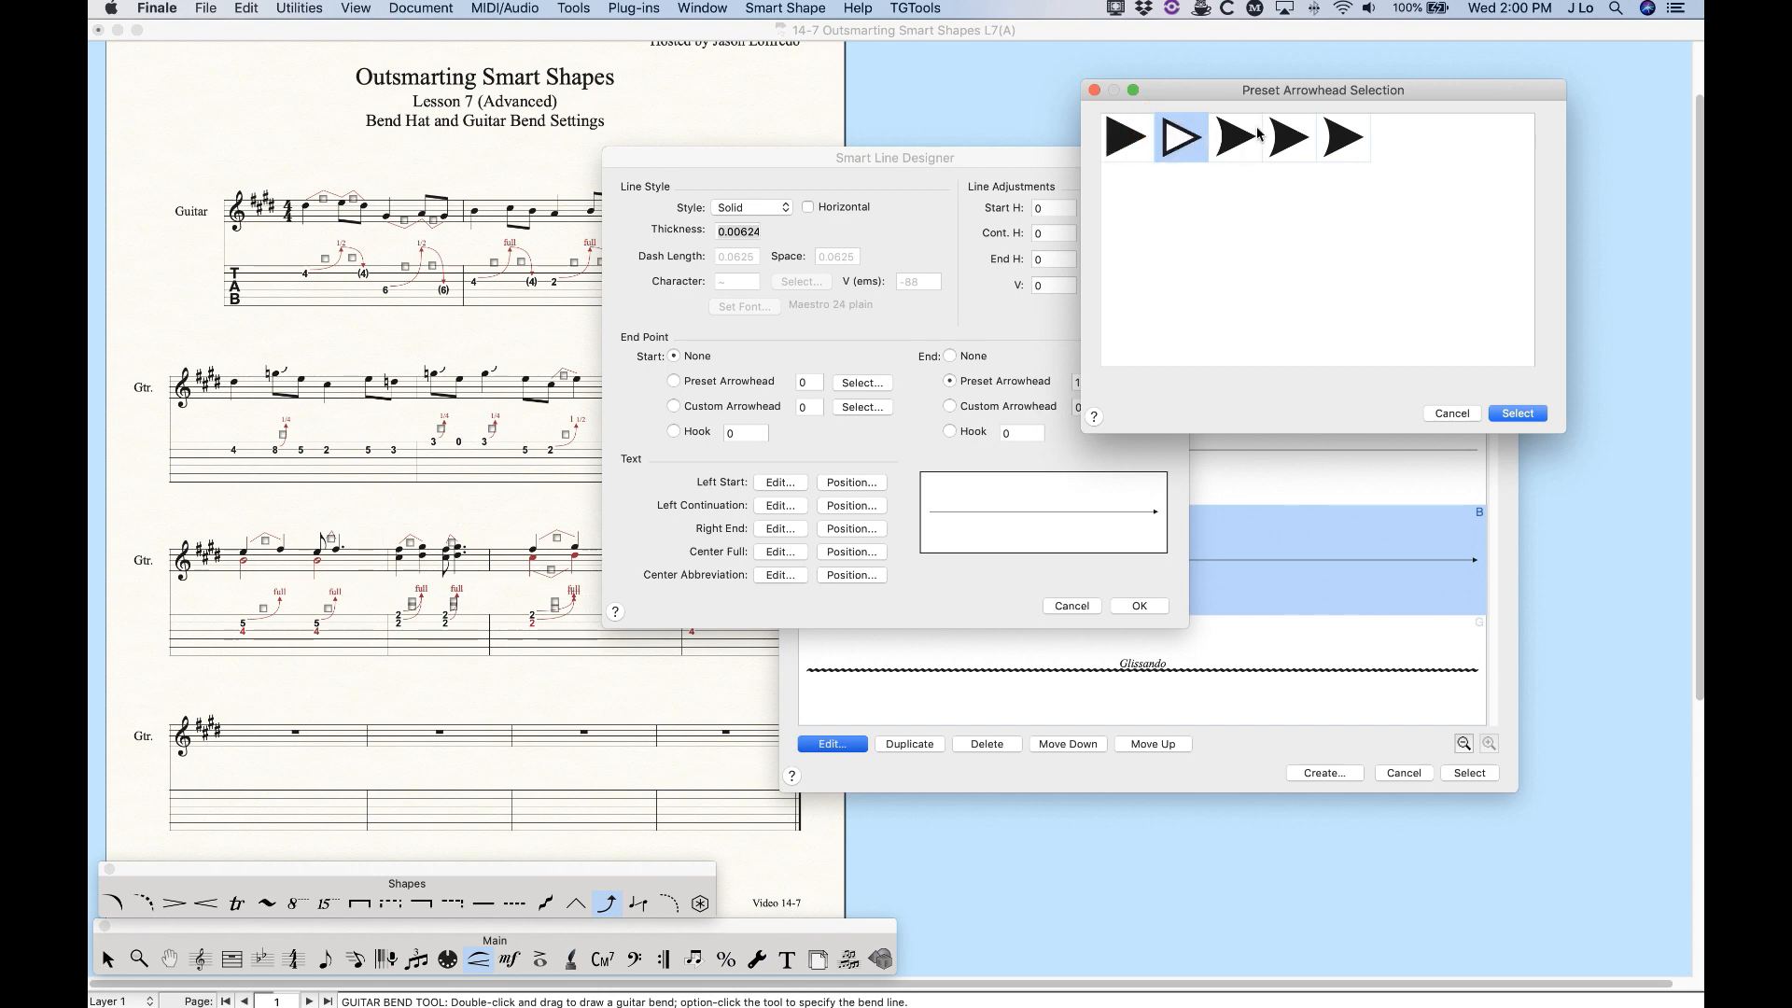
left_click(1513, 415)
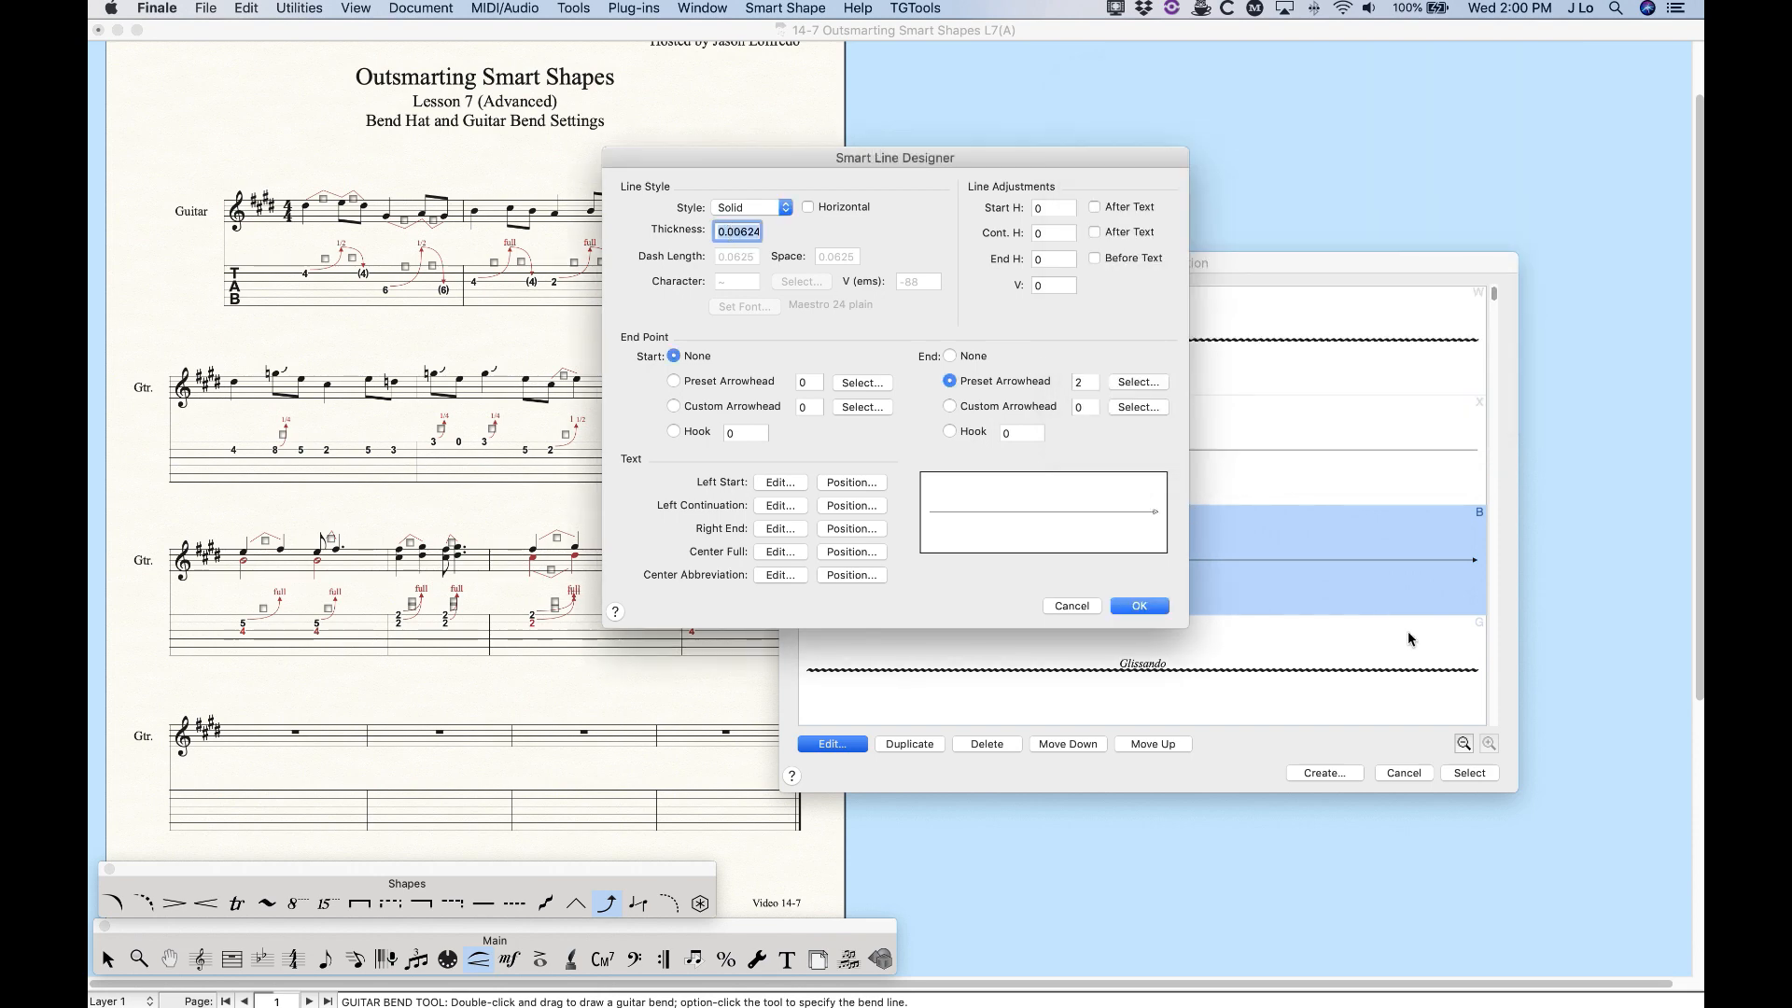
left_click(1139, 606)
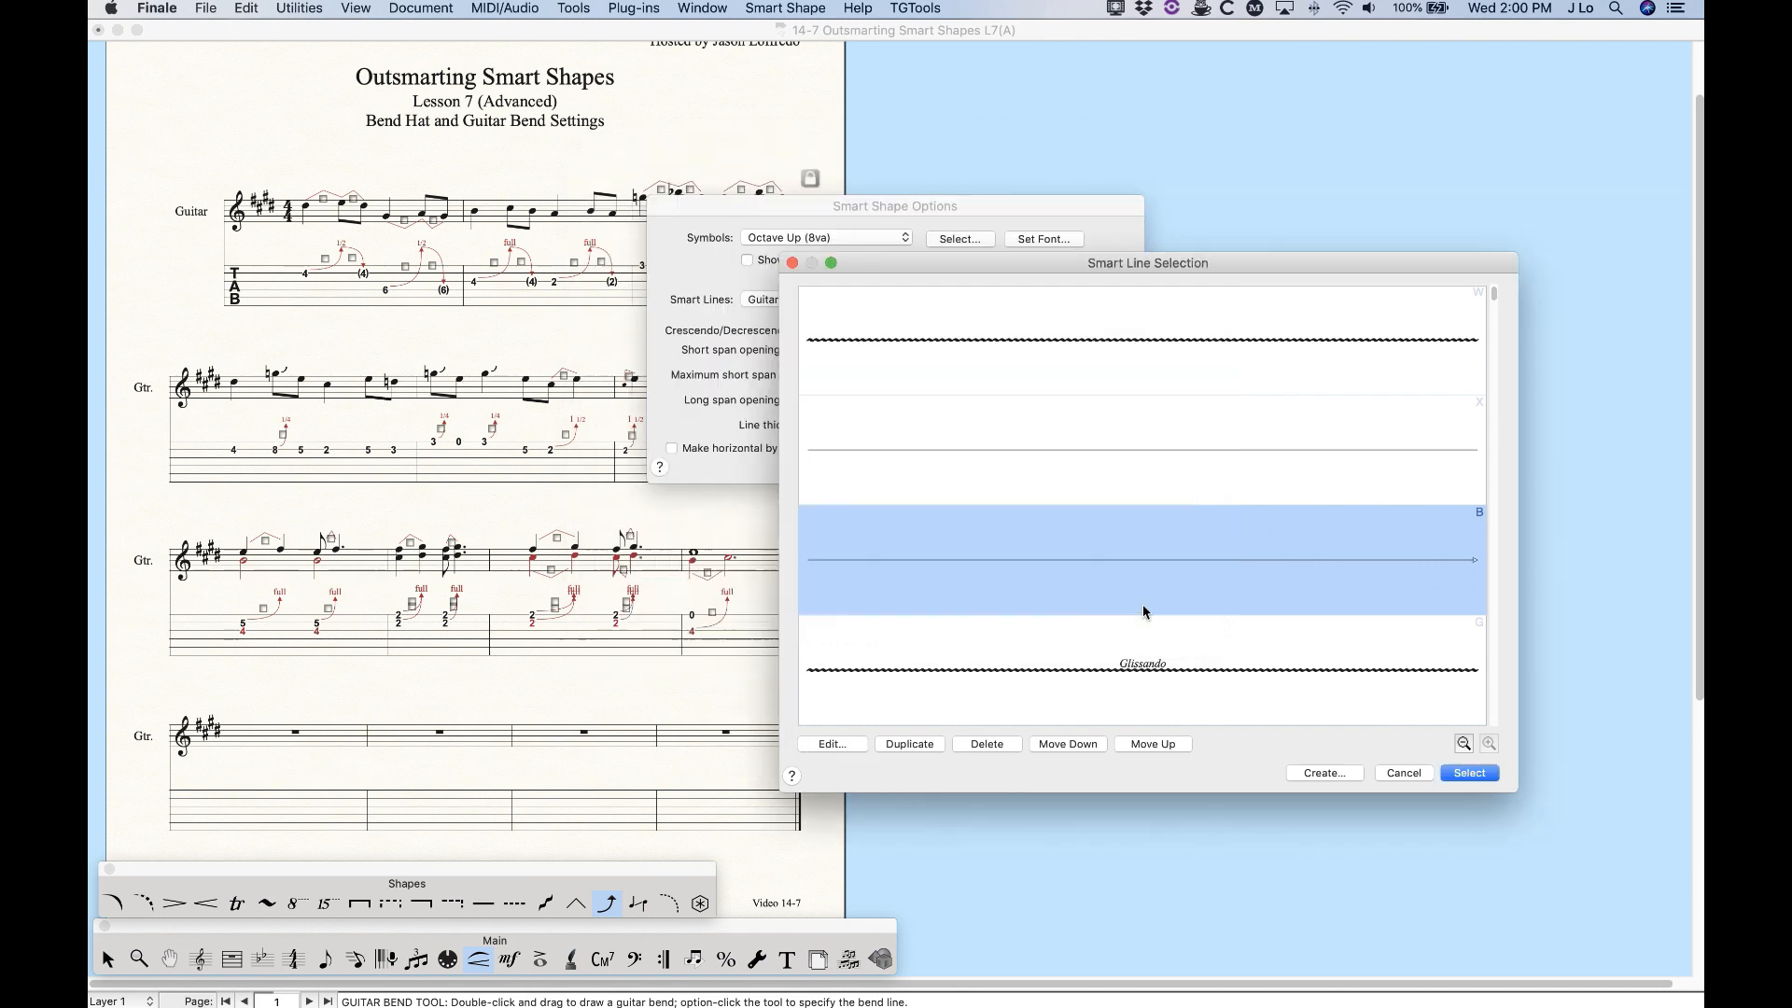
left_click(1485, 774)
left_click(1092, 458)
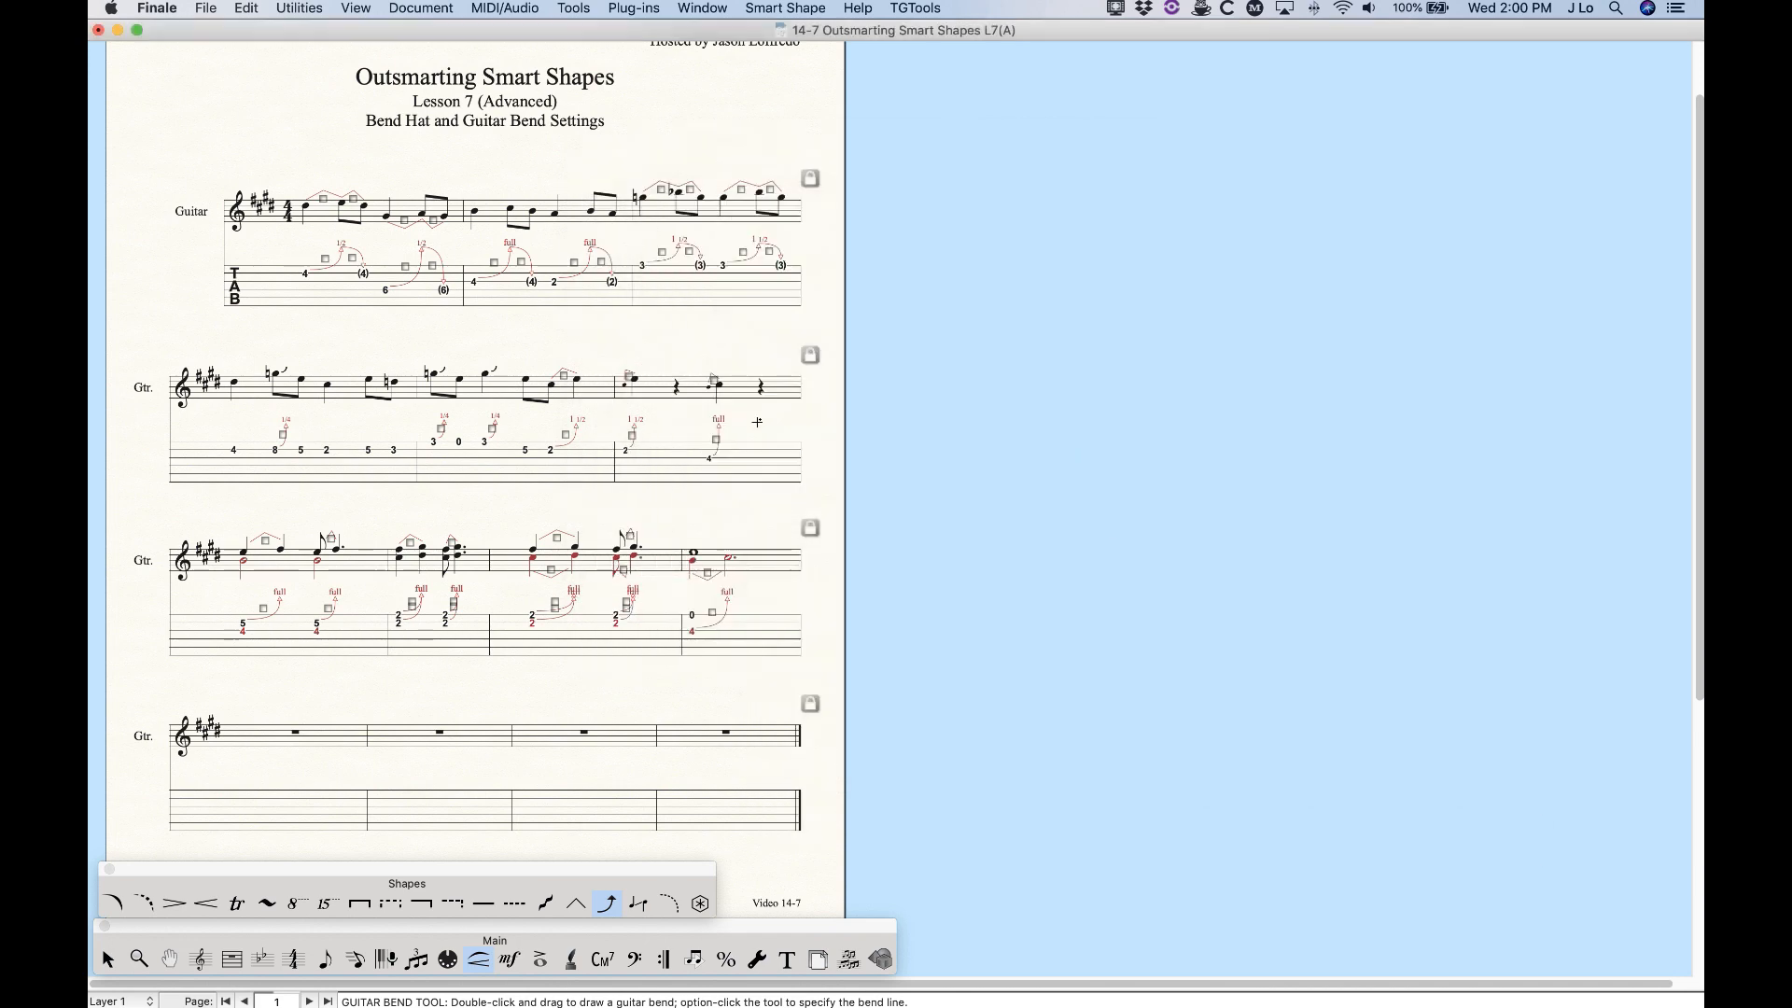
key("super+equal")
key("super+equal")
key("super+equal")
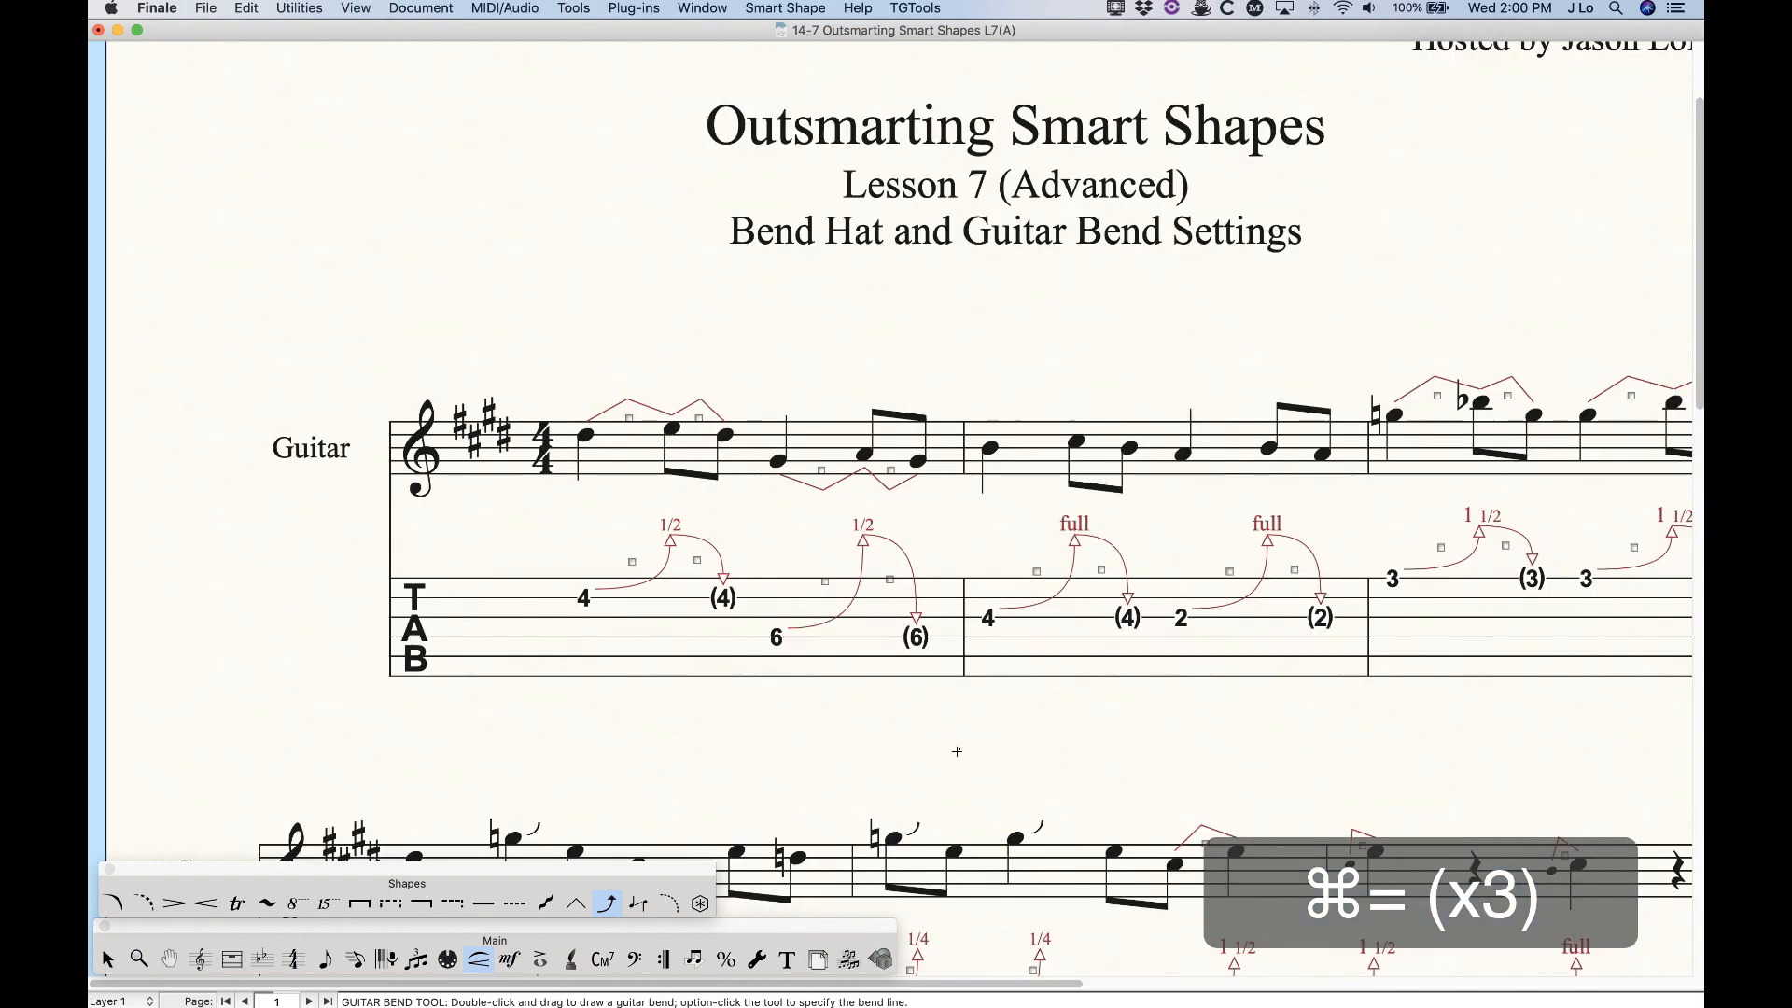
Edit the Guitar Bend smart line again and set its end point to the first solid preset arrowhead
left_click(775, 8)
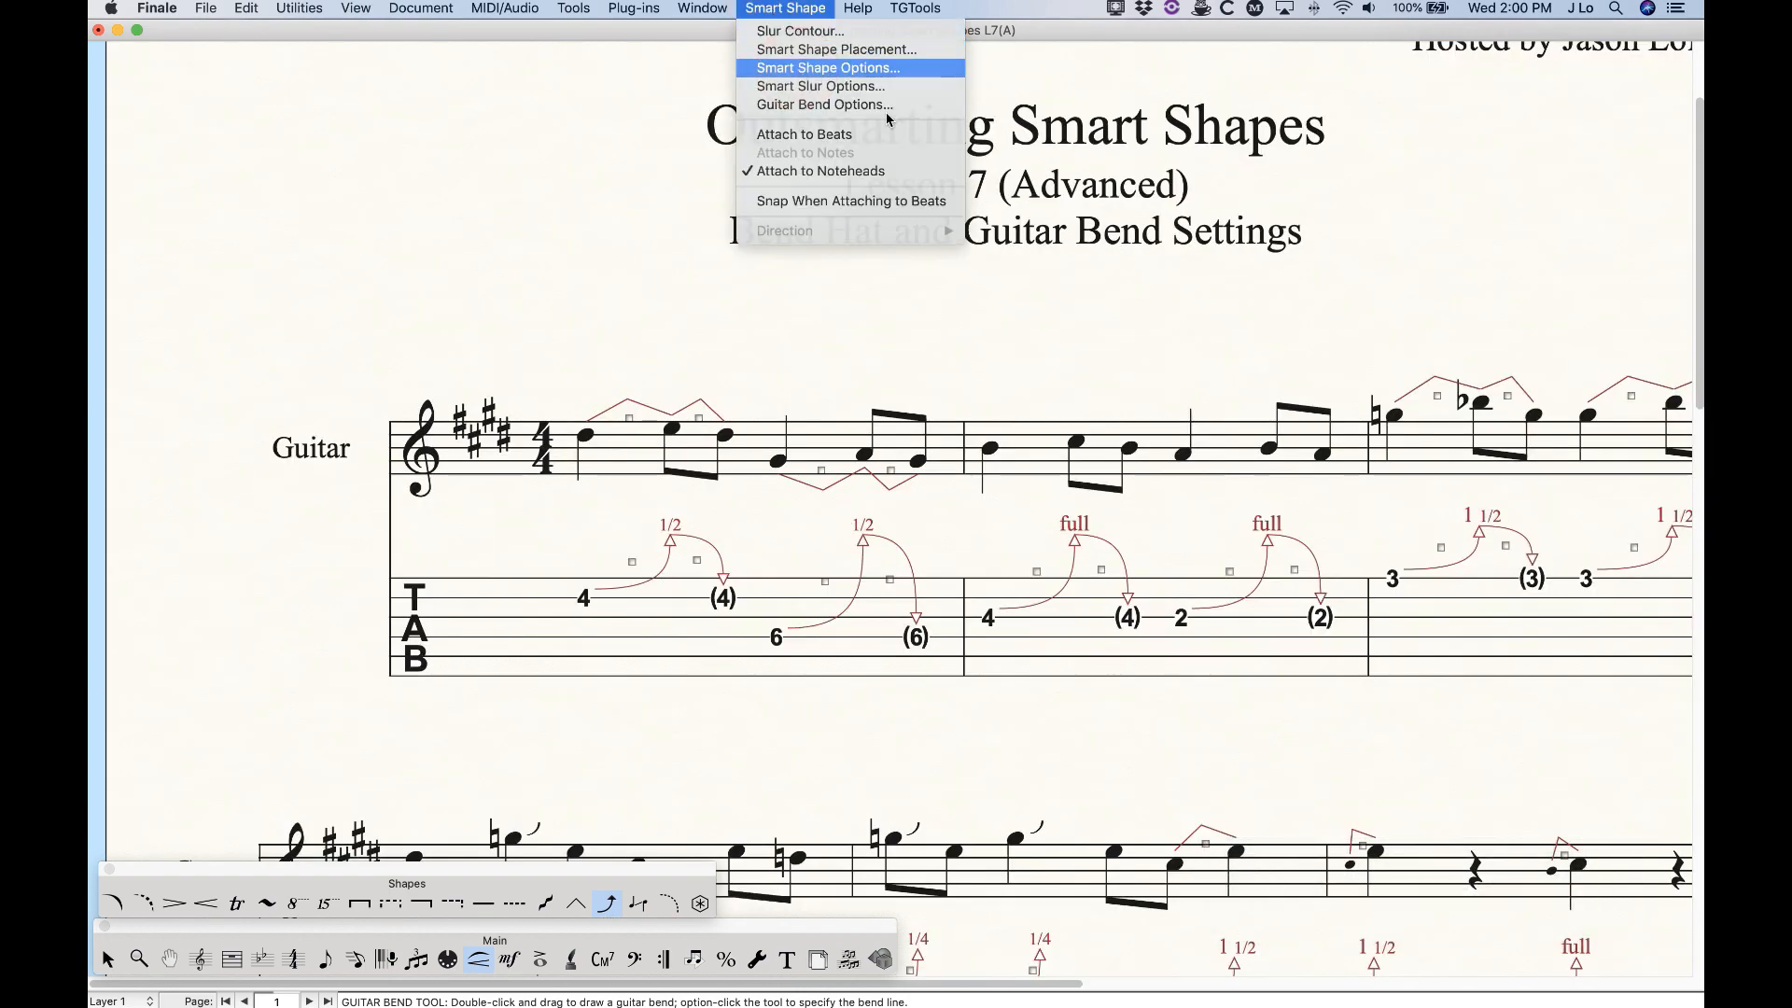
left_click(800, 70)
left_click(752, 300)
left_click(785, 348)
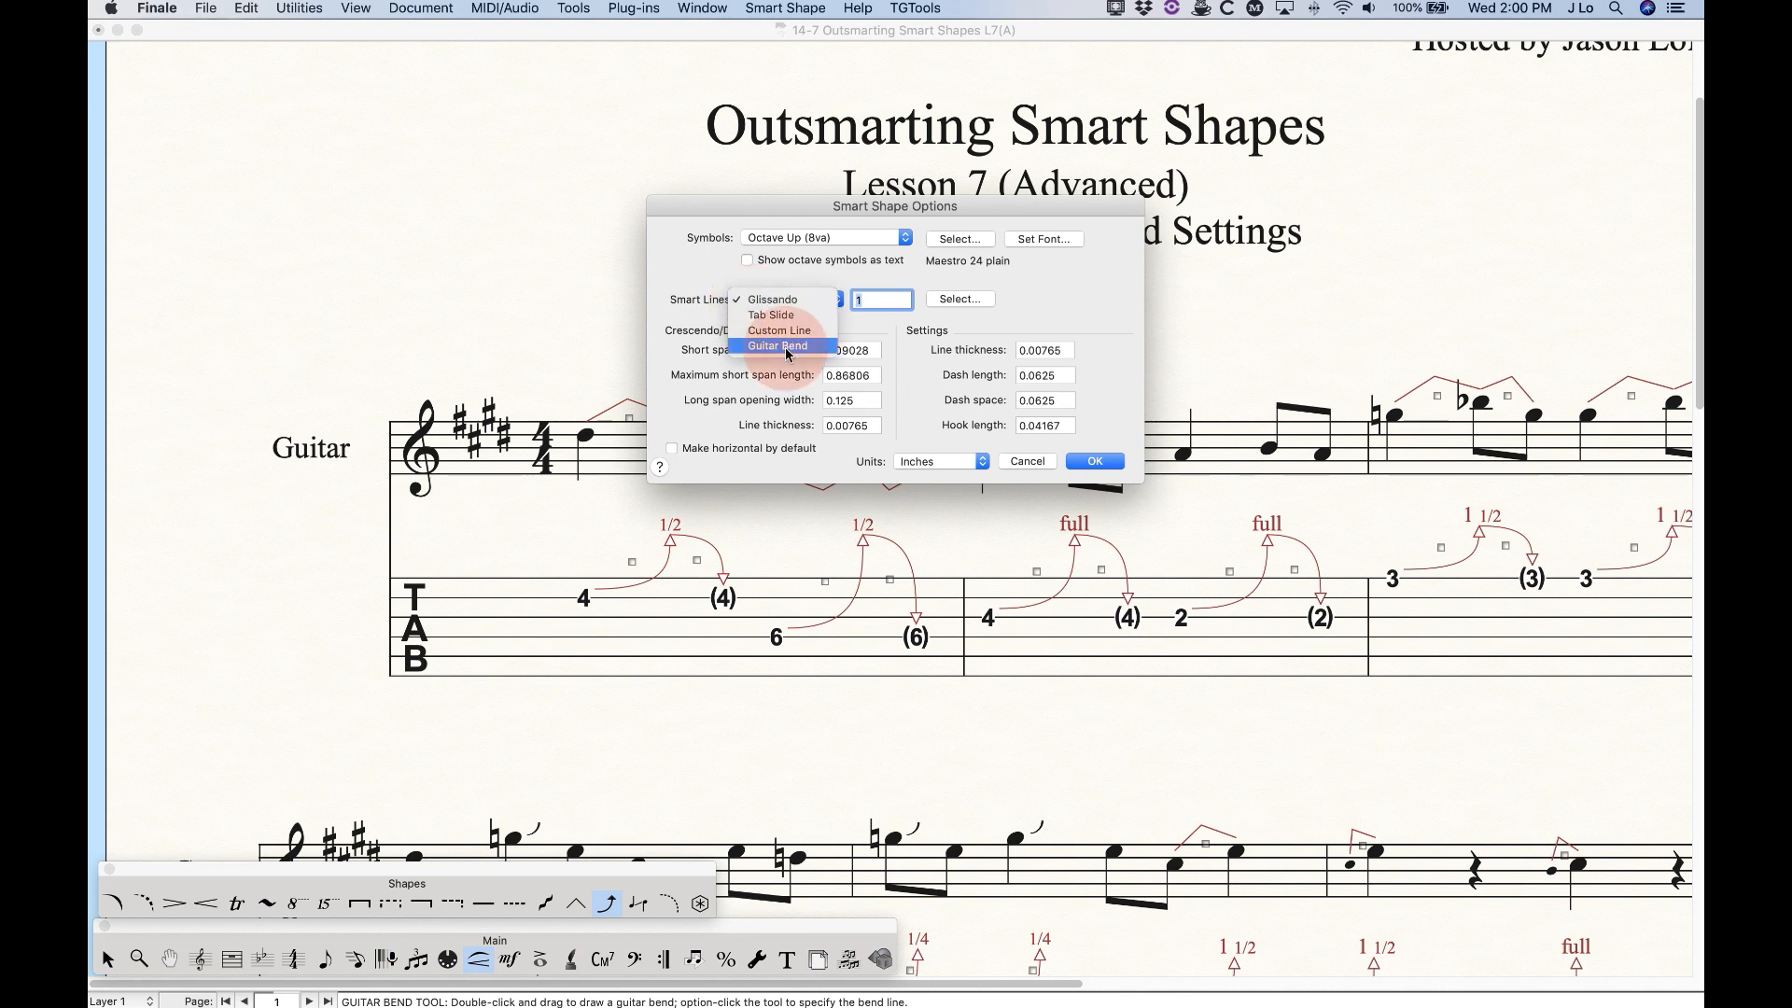
left_click(970, 300)
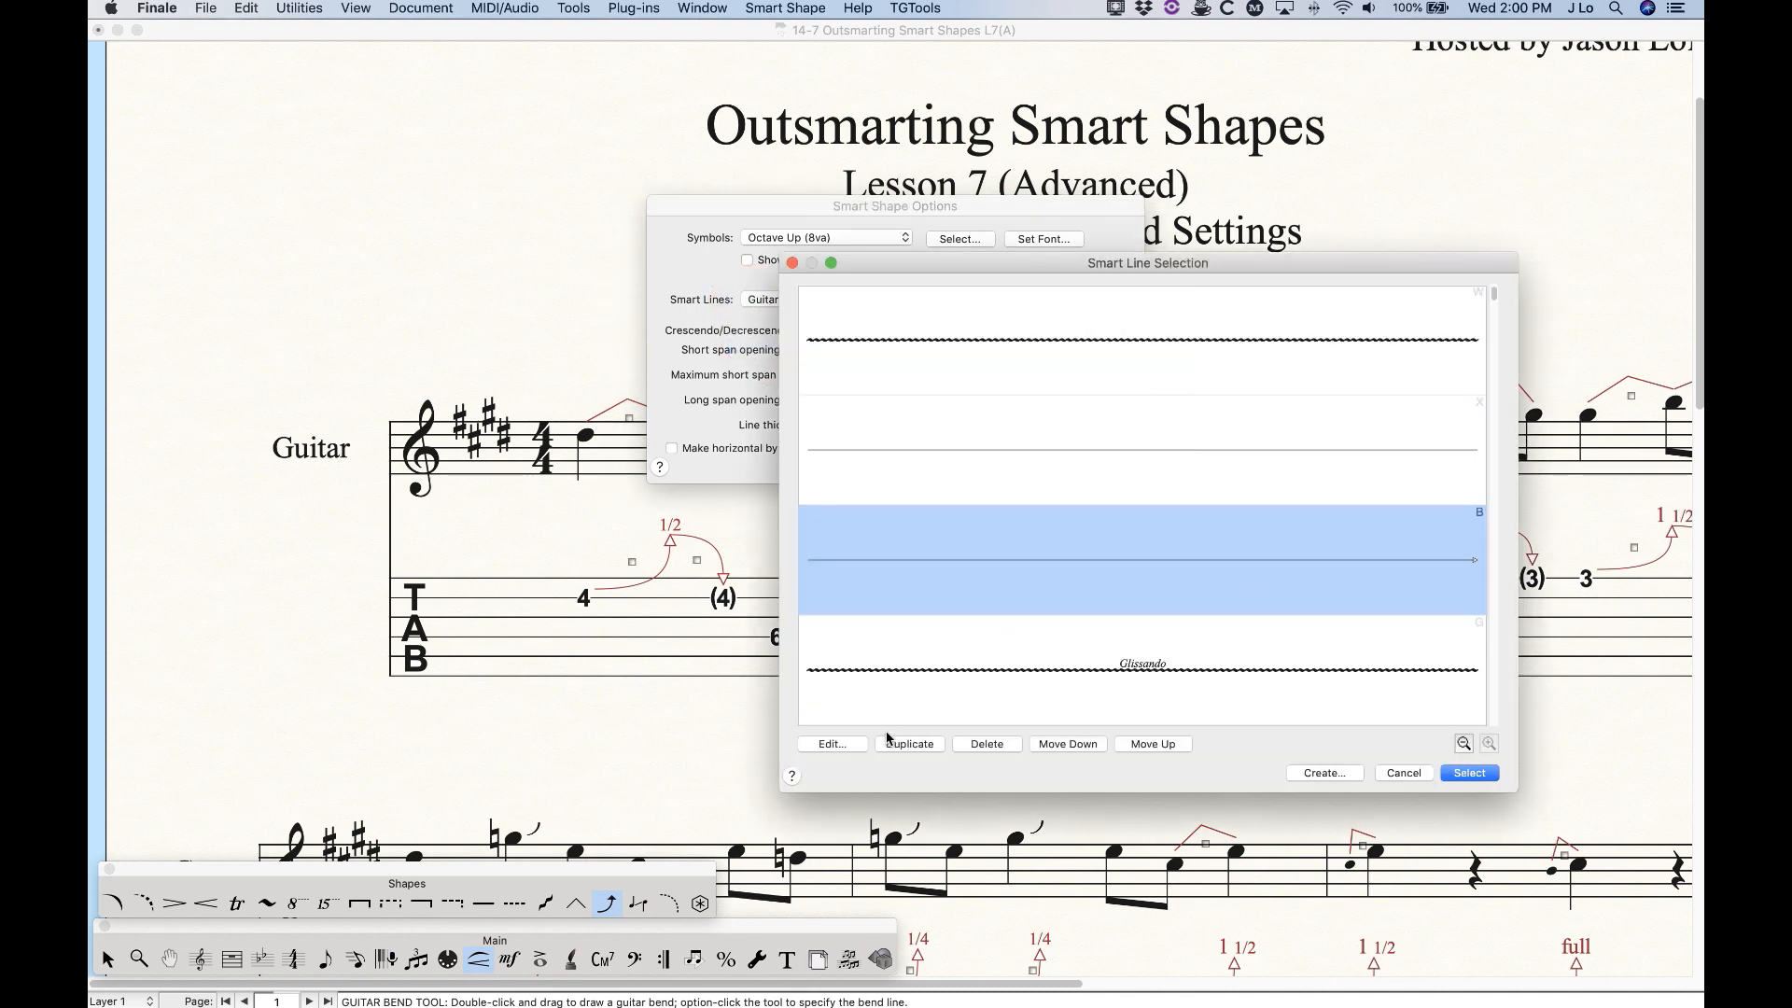
left_click(845, 744)
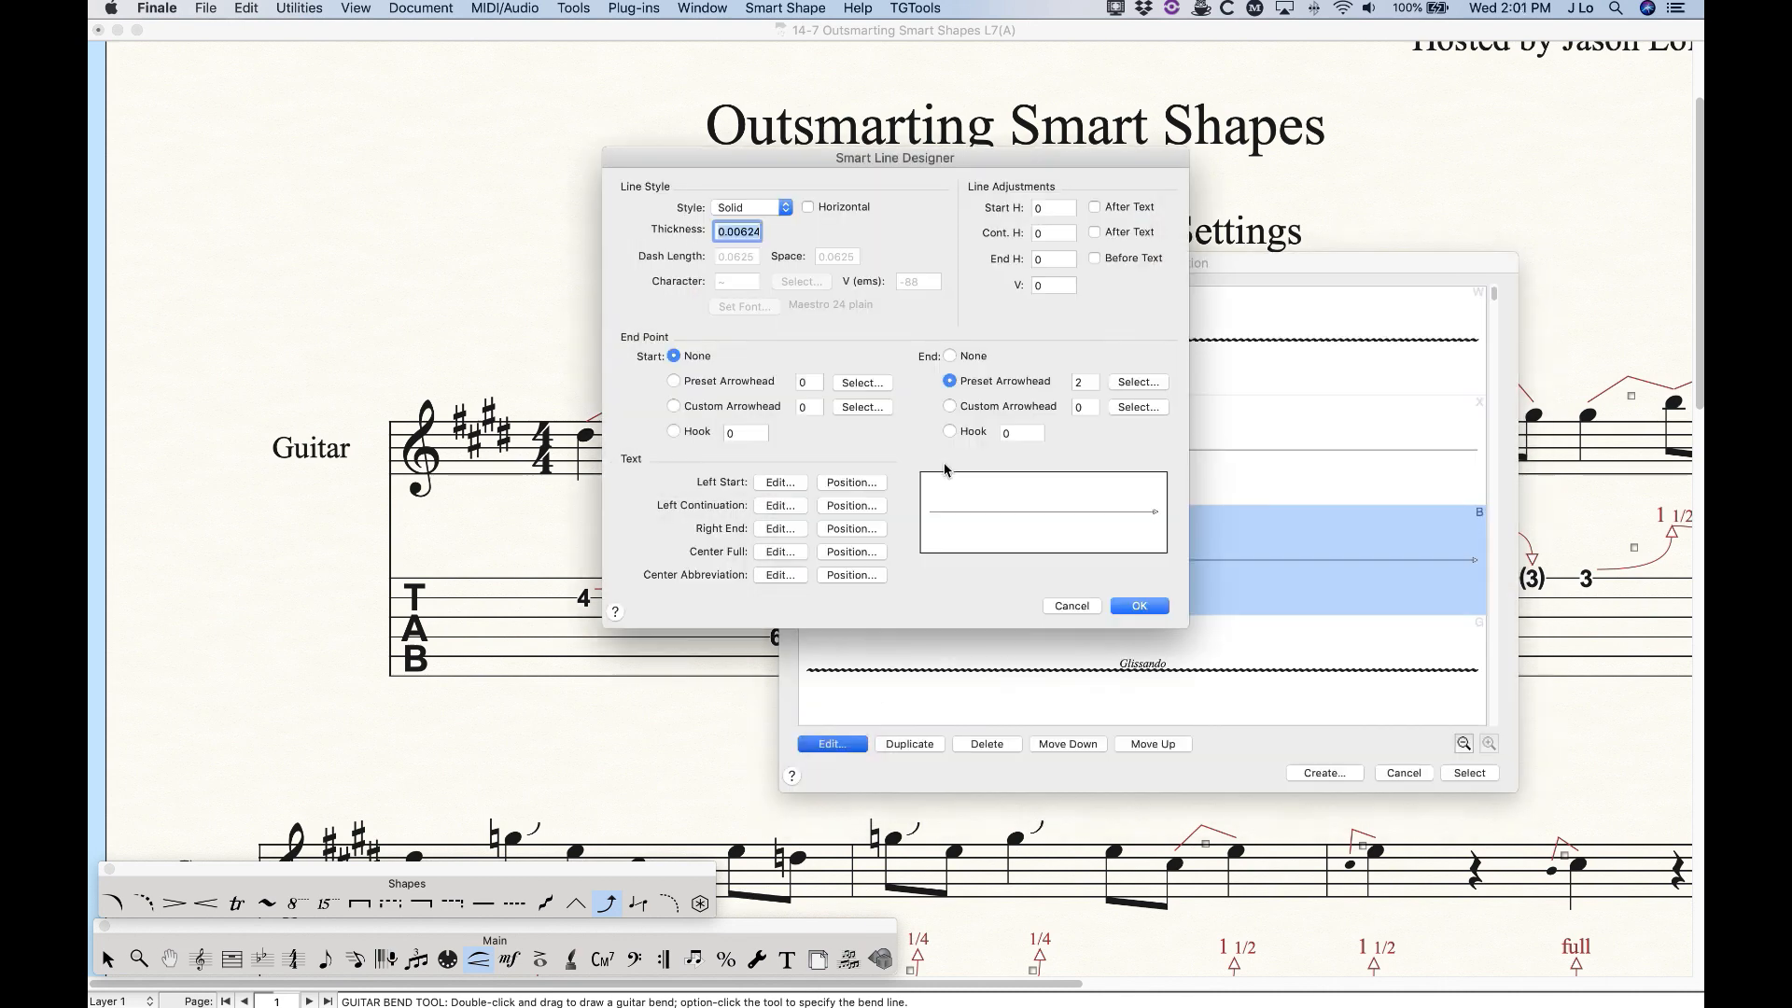
left_click(1137, 382)
left_click(1125, 137)
left_click(1519, 415)
Examine the custom arrowheads offered for the line's end point and close the selection without choosing one
left_click(949, 407)
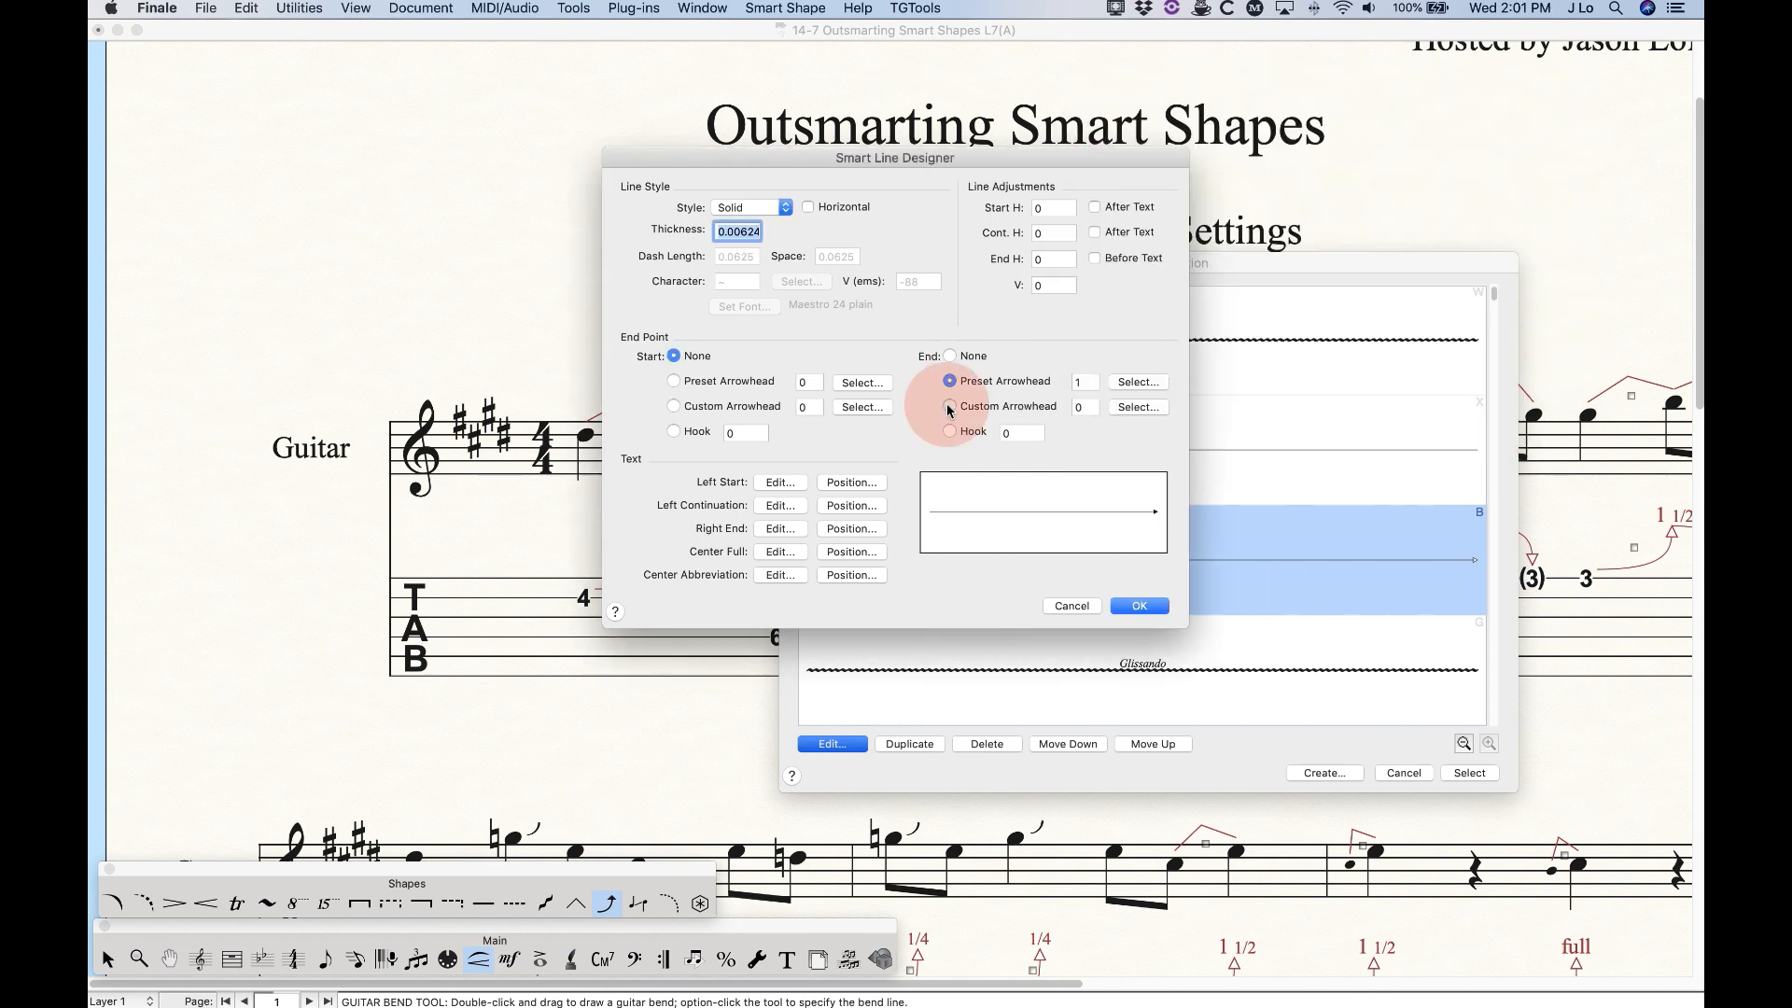
left_click(1139, 407)
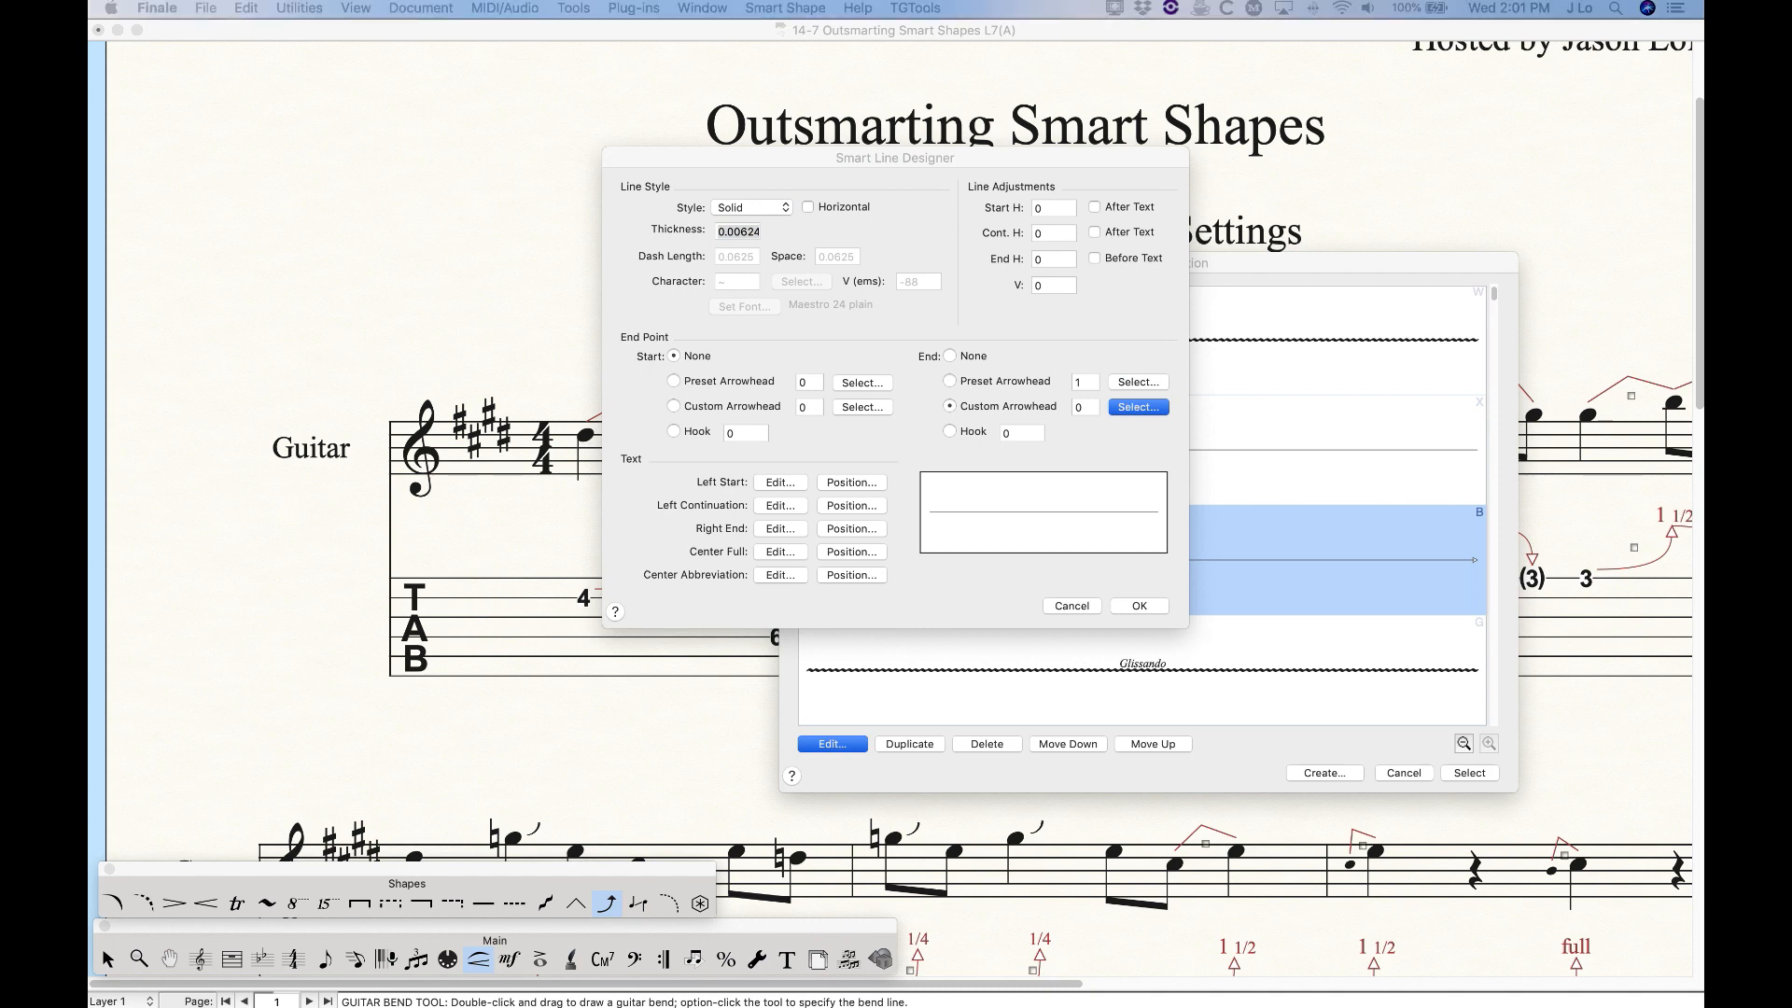
left_click_drag(1373, 365, 571, 271)
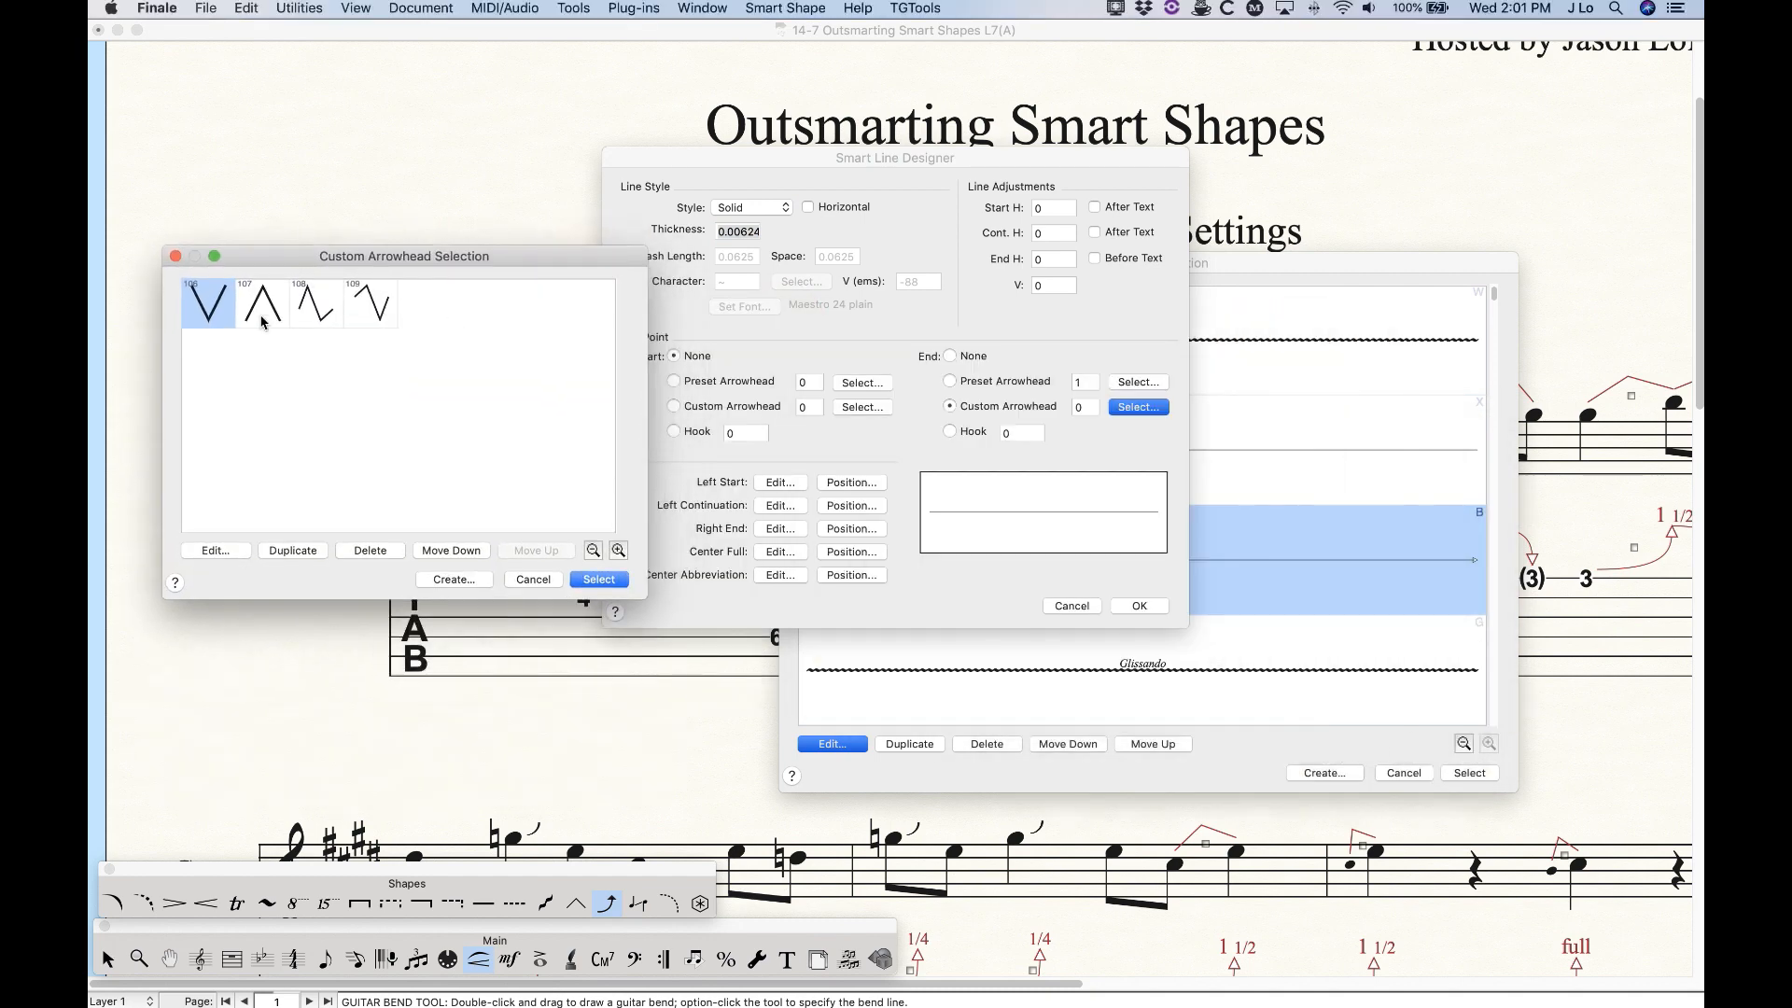
left_click(175, 256)
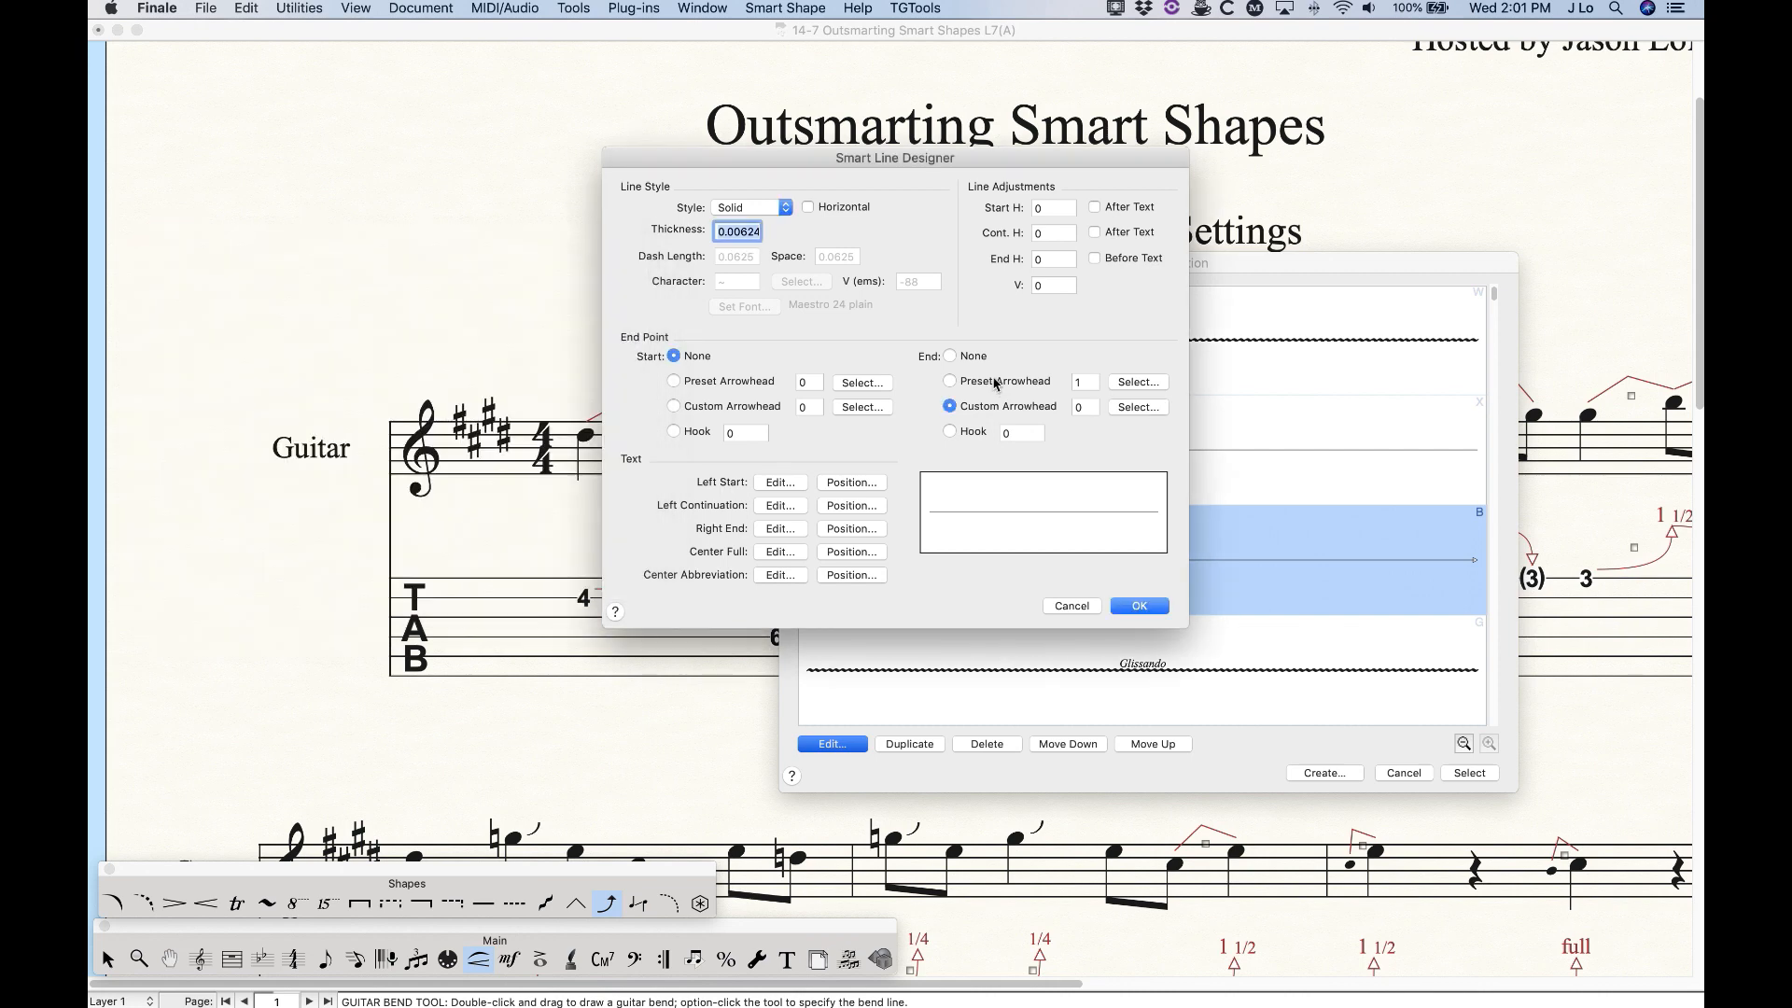
Set the guitar bend line's end point to None and apply the edited line to the score
left_click(950, 381)
left_click(950, 355)
left_click(1134, 607)
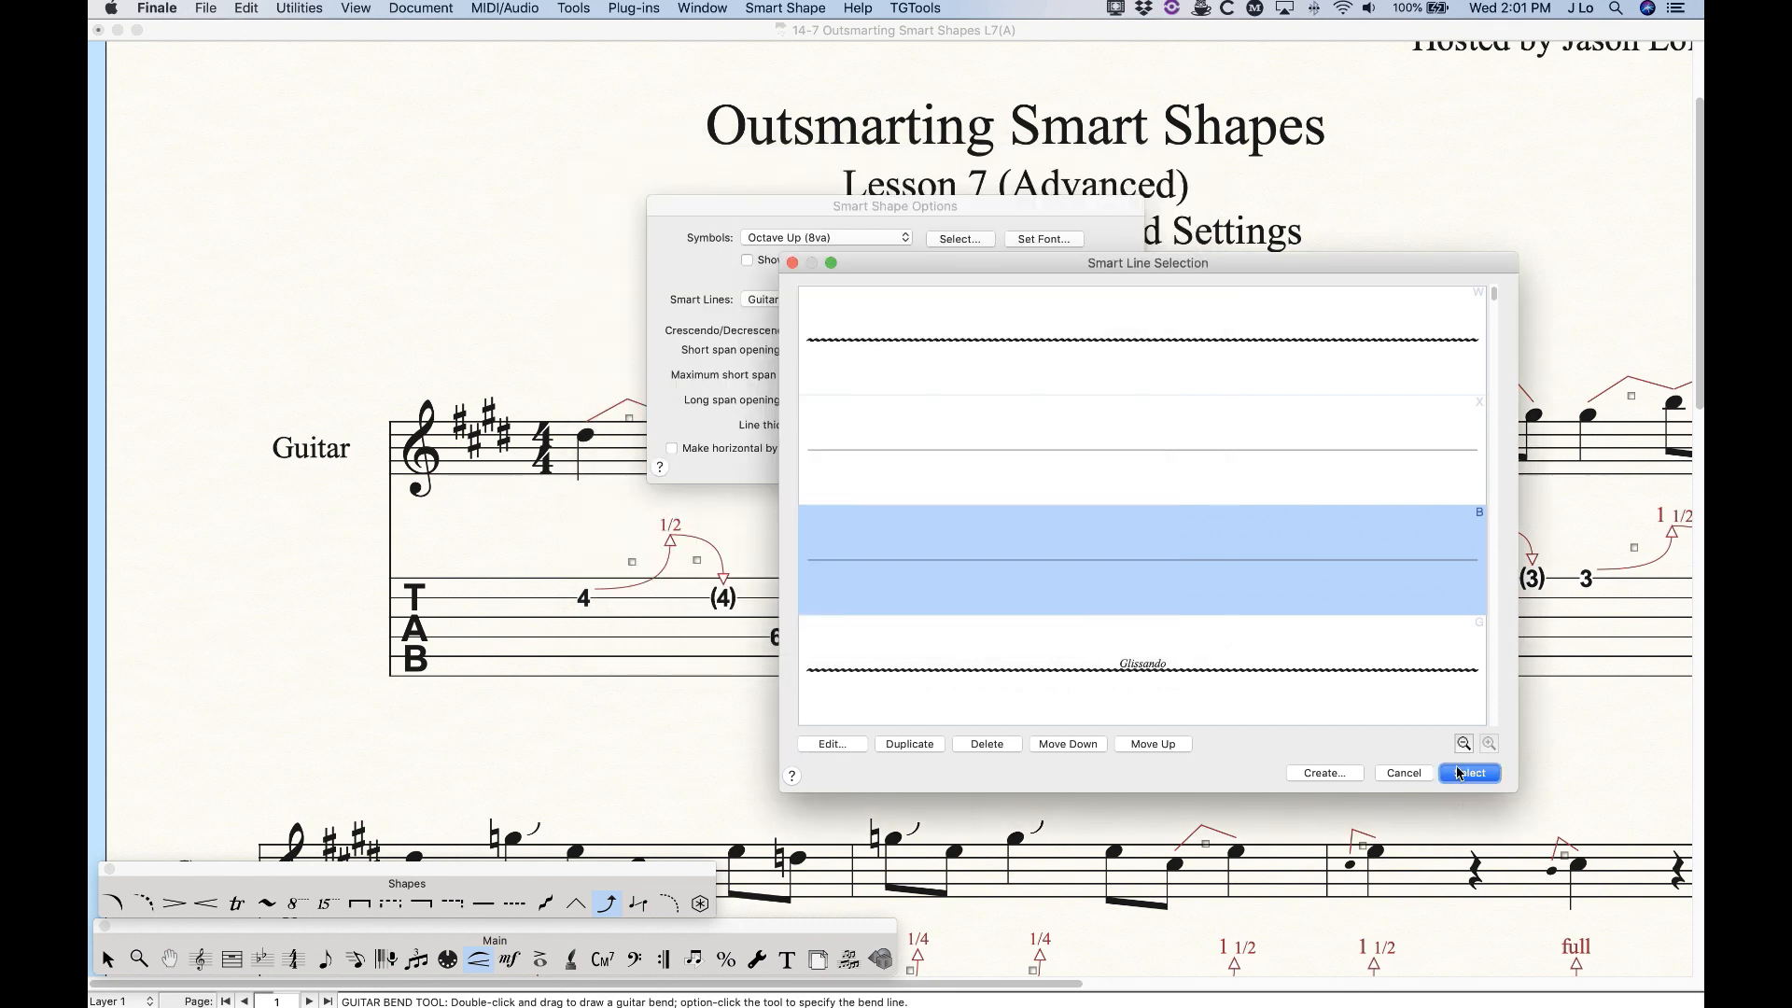
left_click(1441, 773)
left_click(1088, 464)
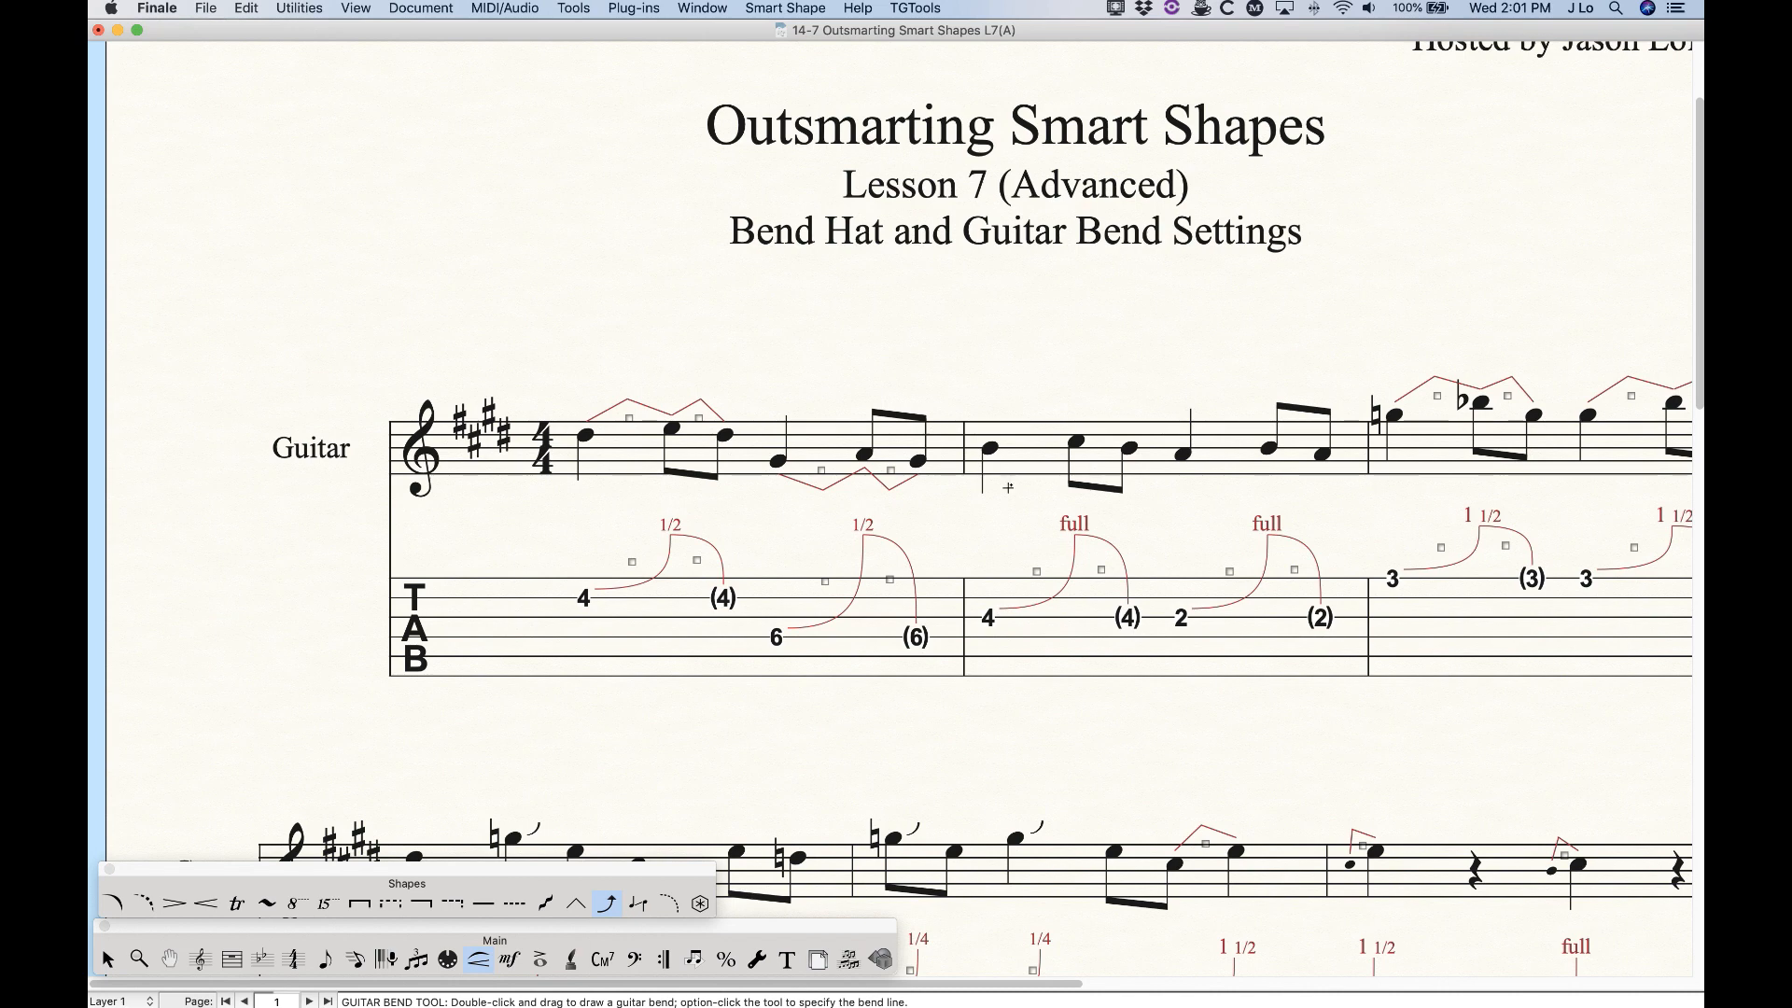
Edit the Guitar Bend smart line to end with the first solid preset arrowhead and apply it to the score
left_click(787, 7)
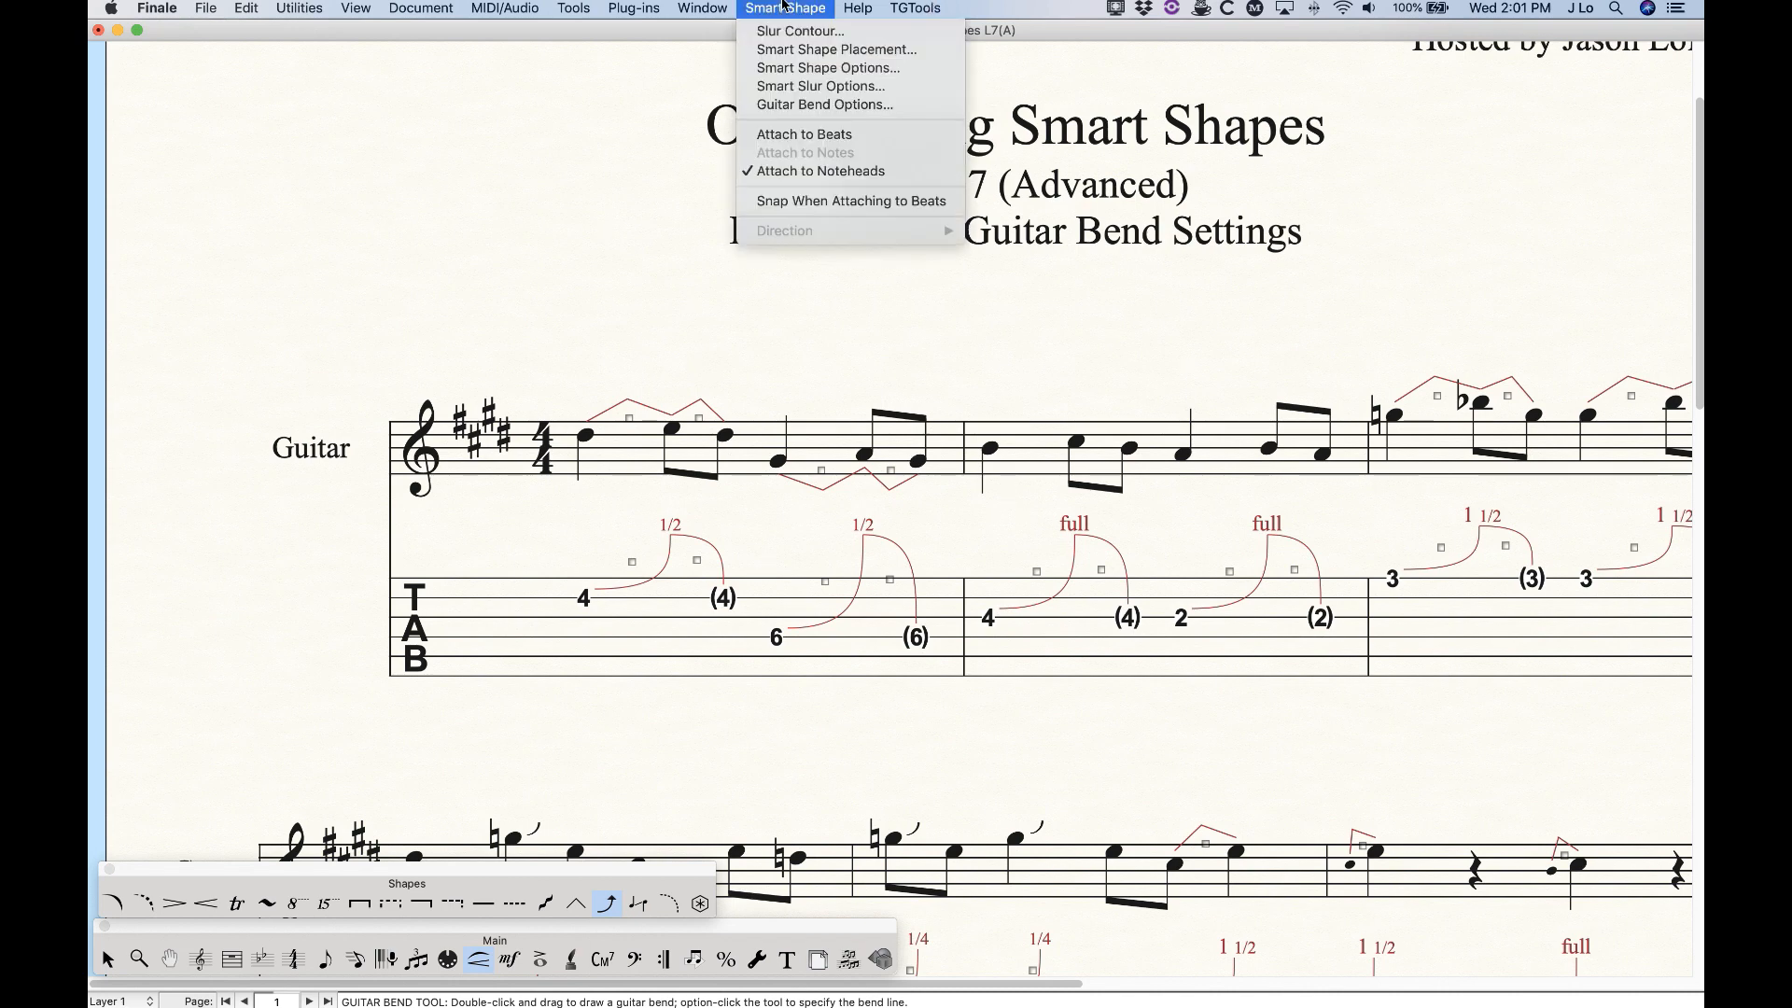
left_click(801, 71)
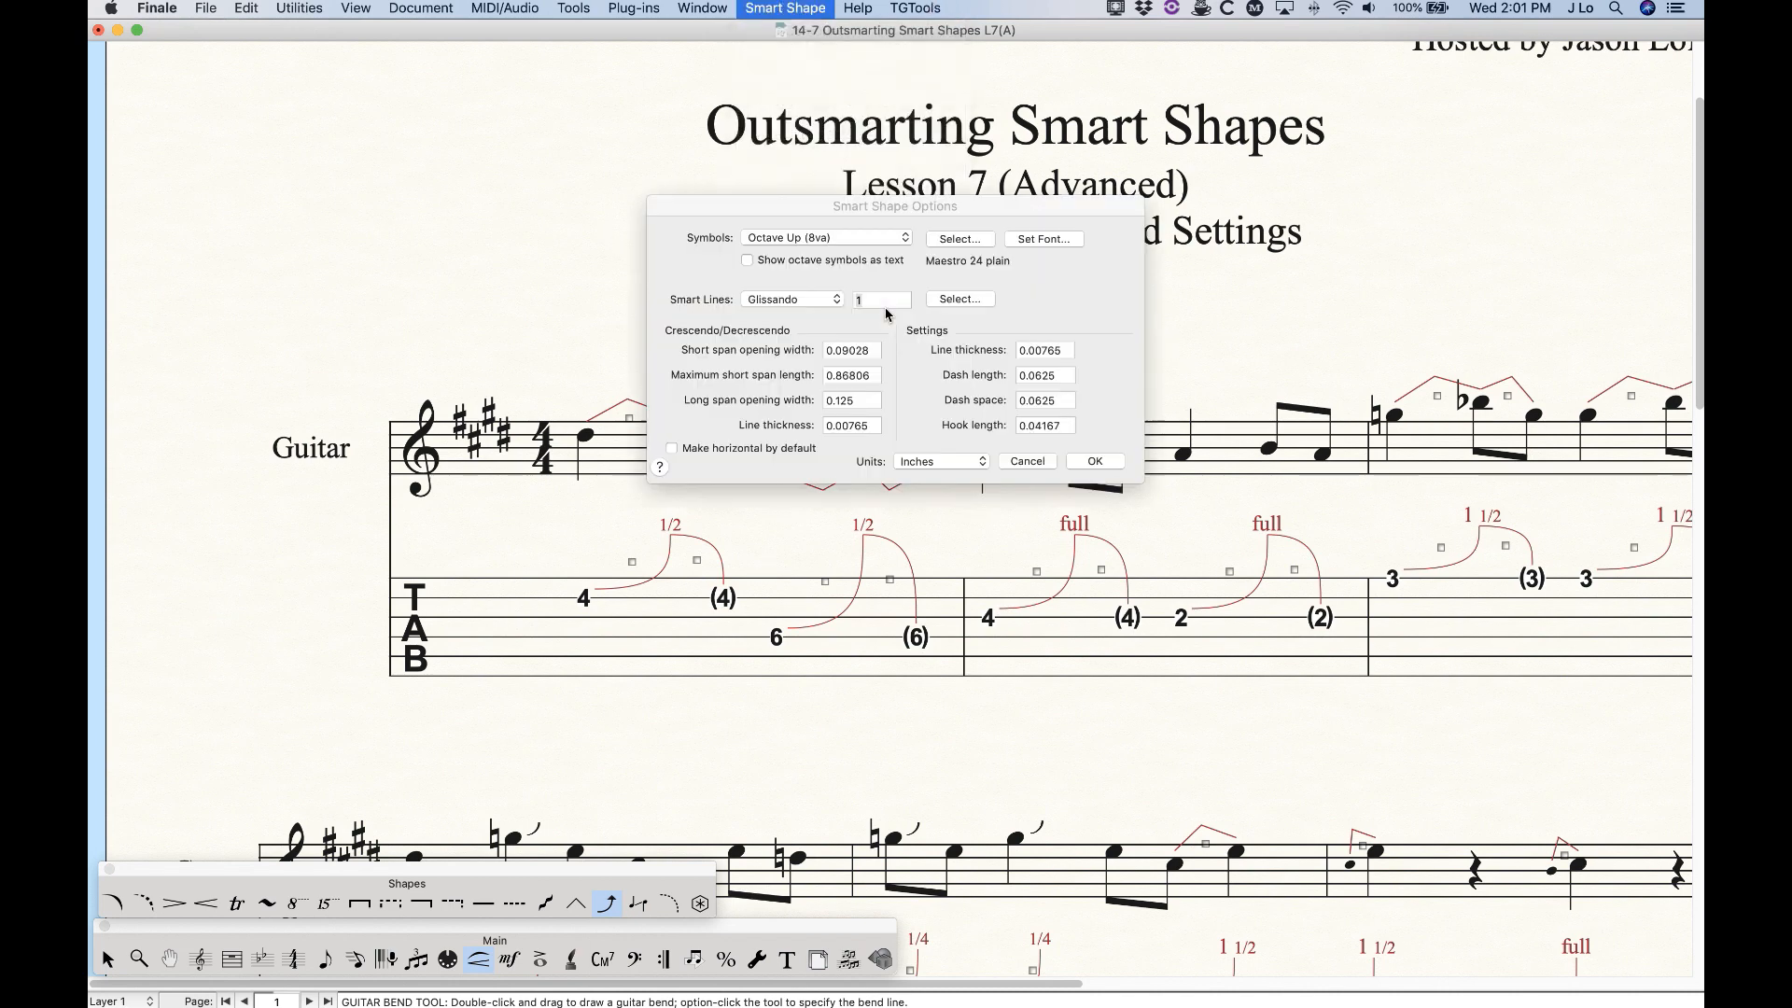
left_click(789, 306)
left_click(785, 351)
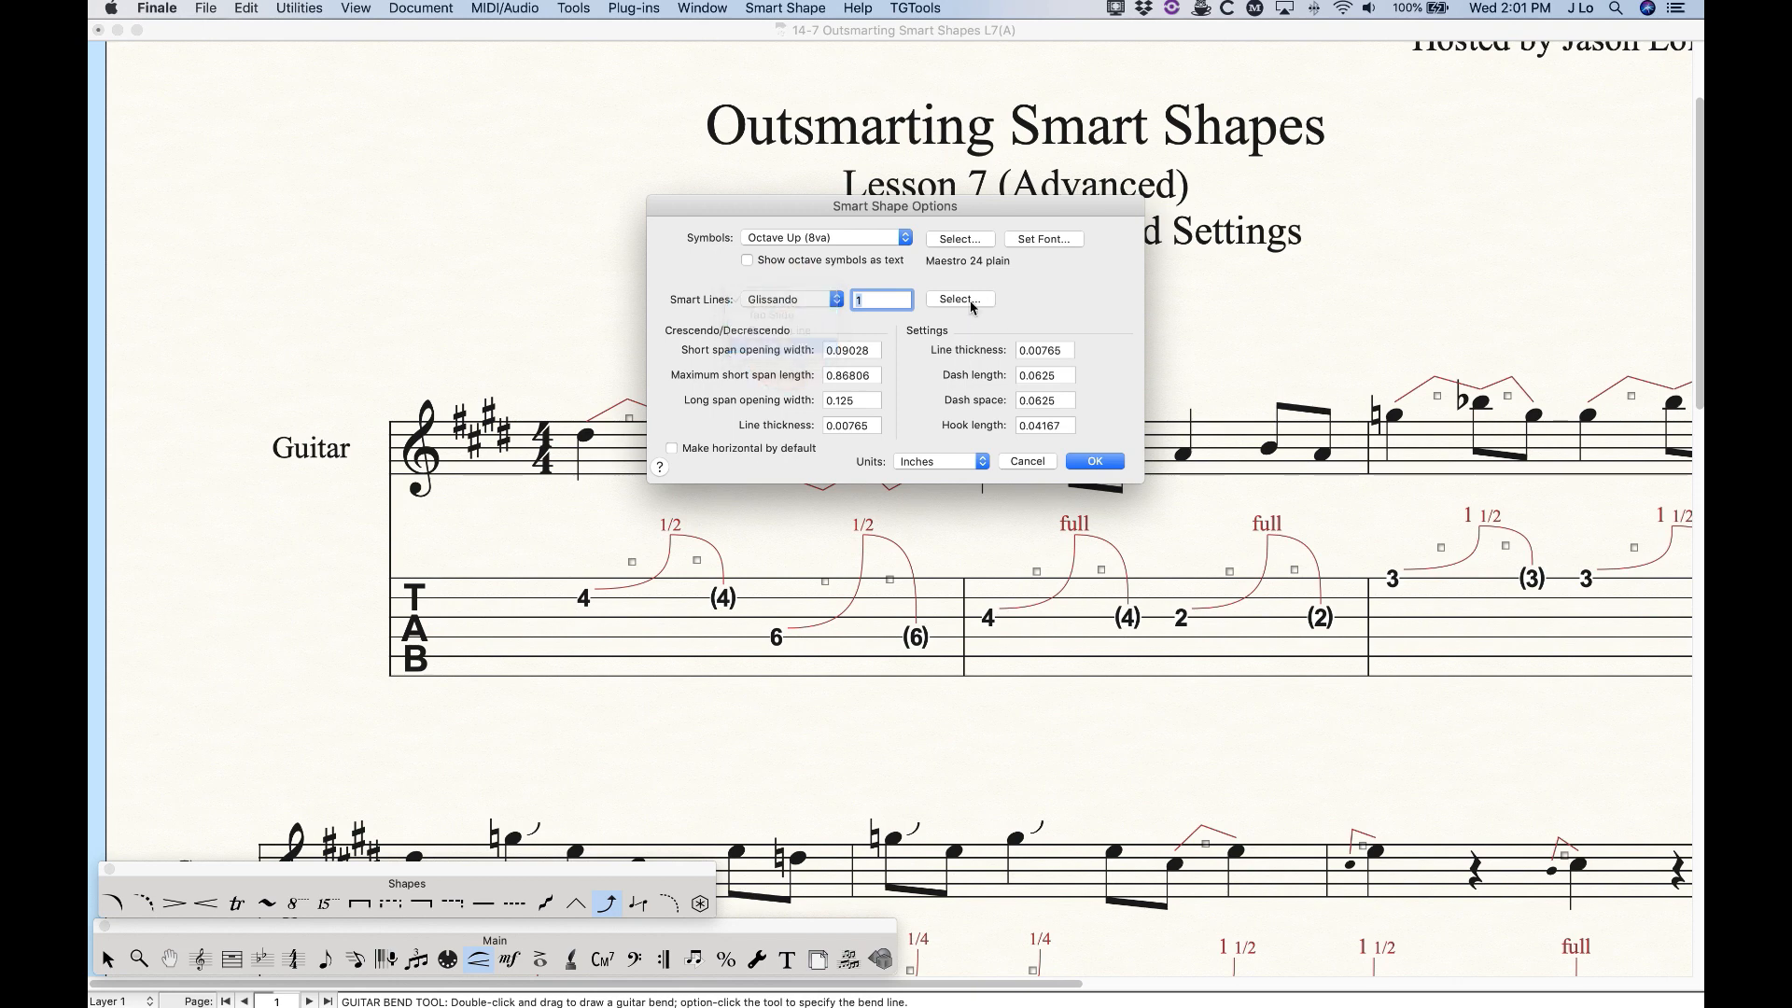
left_click(970, 305)
left_click(837, 747)
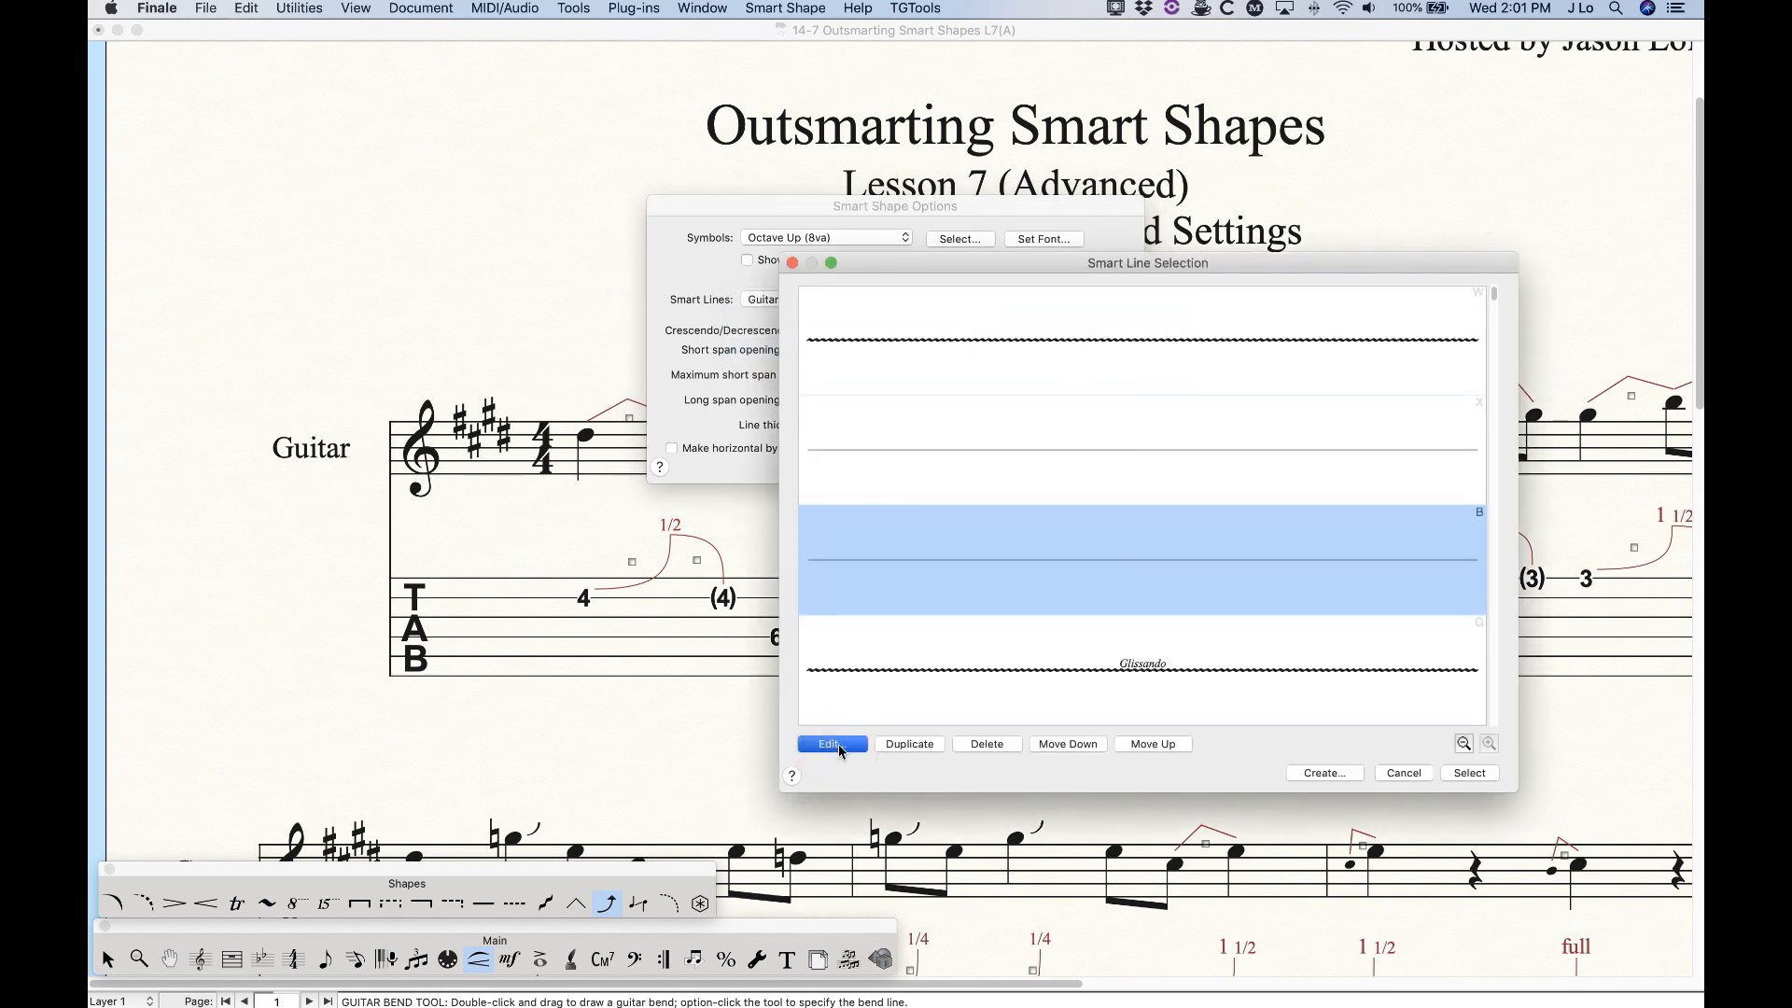
left_click(995, 382)
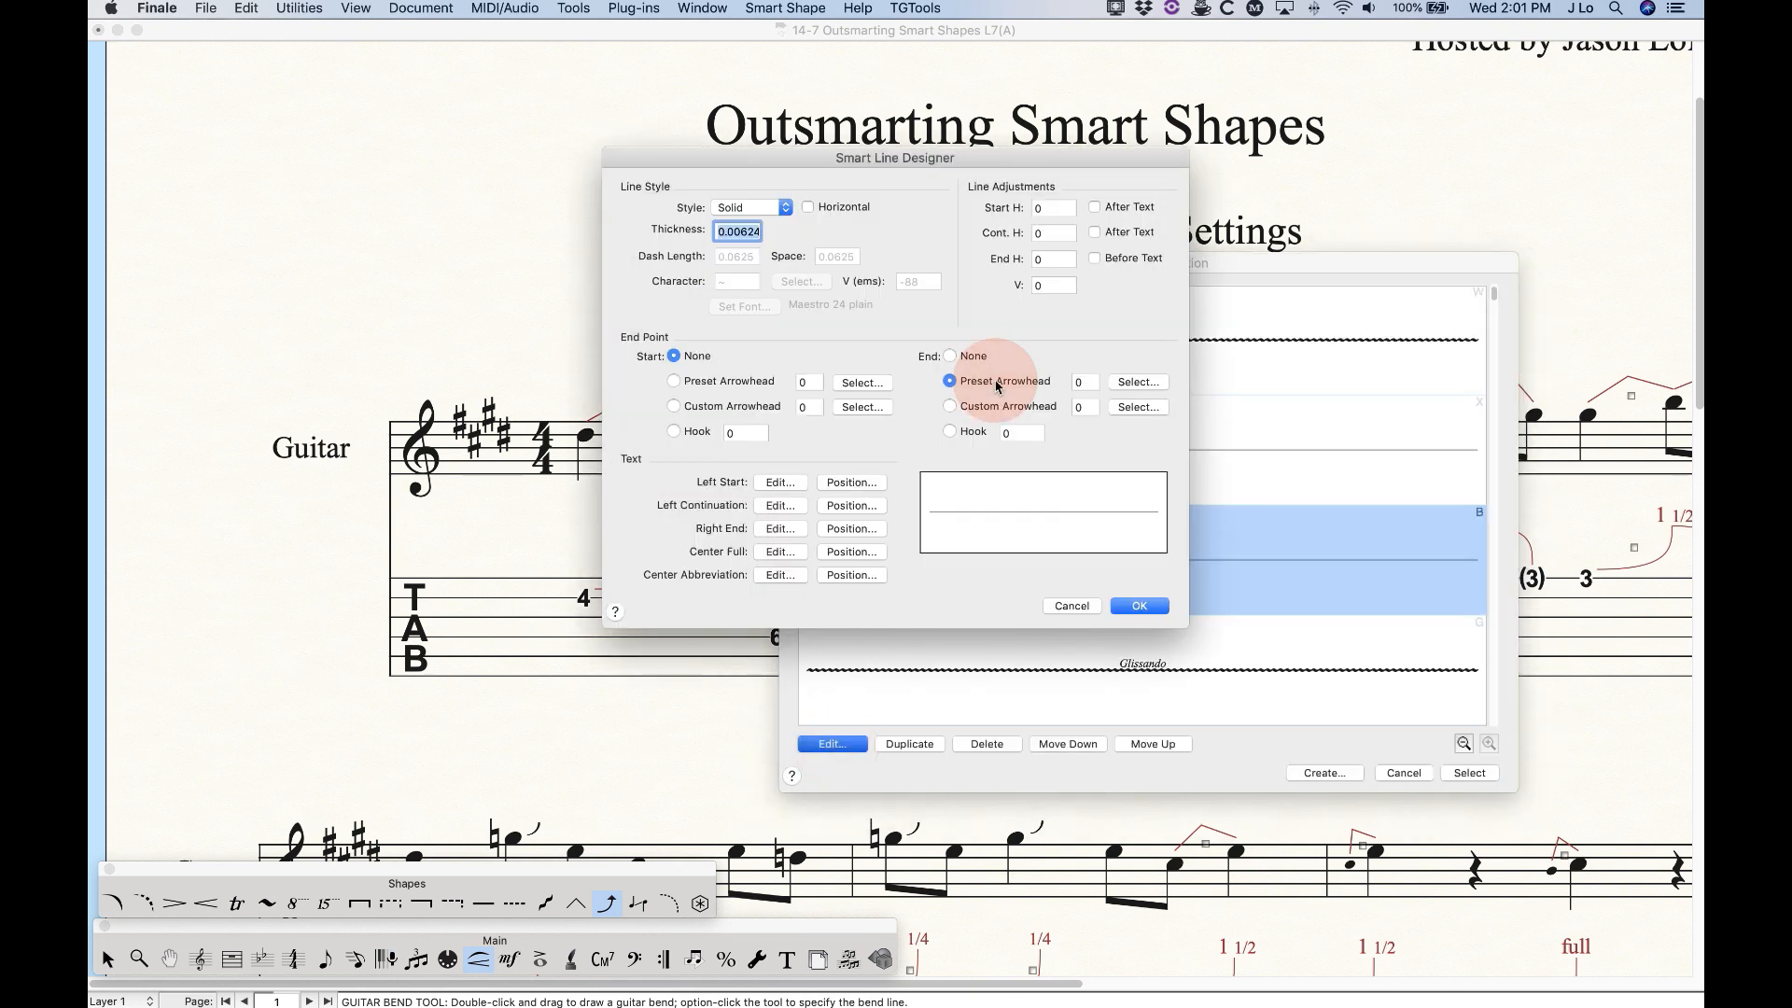
left_click(1138, 382)
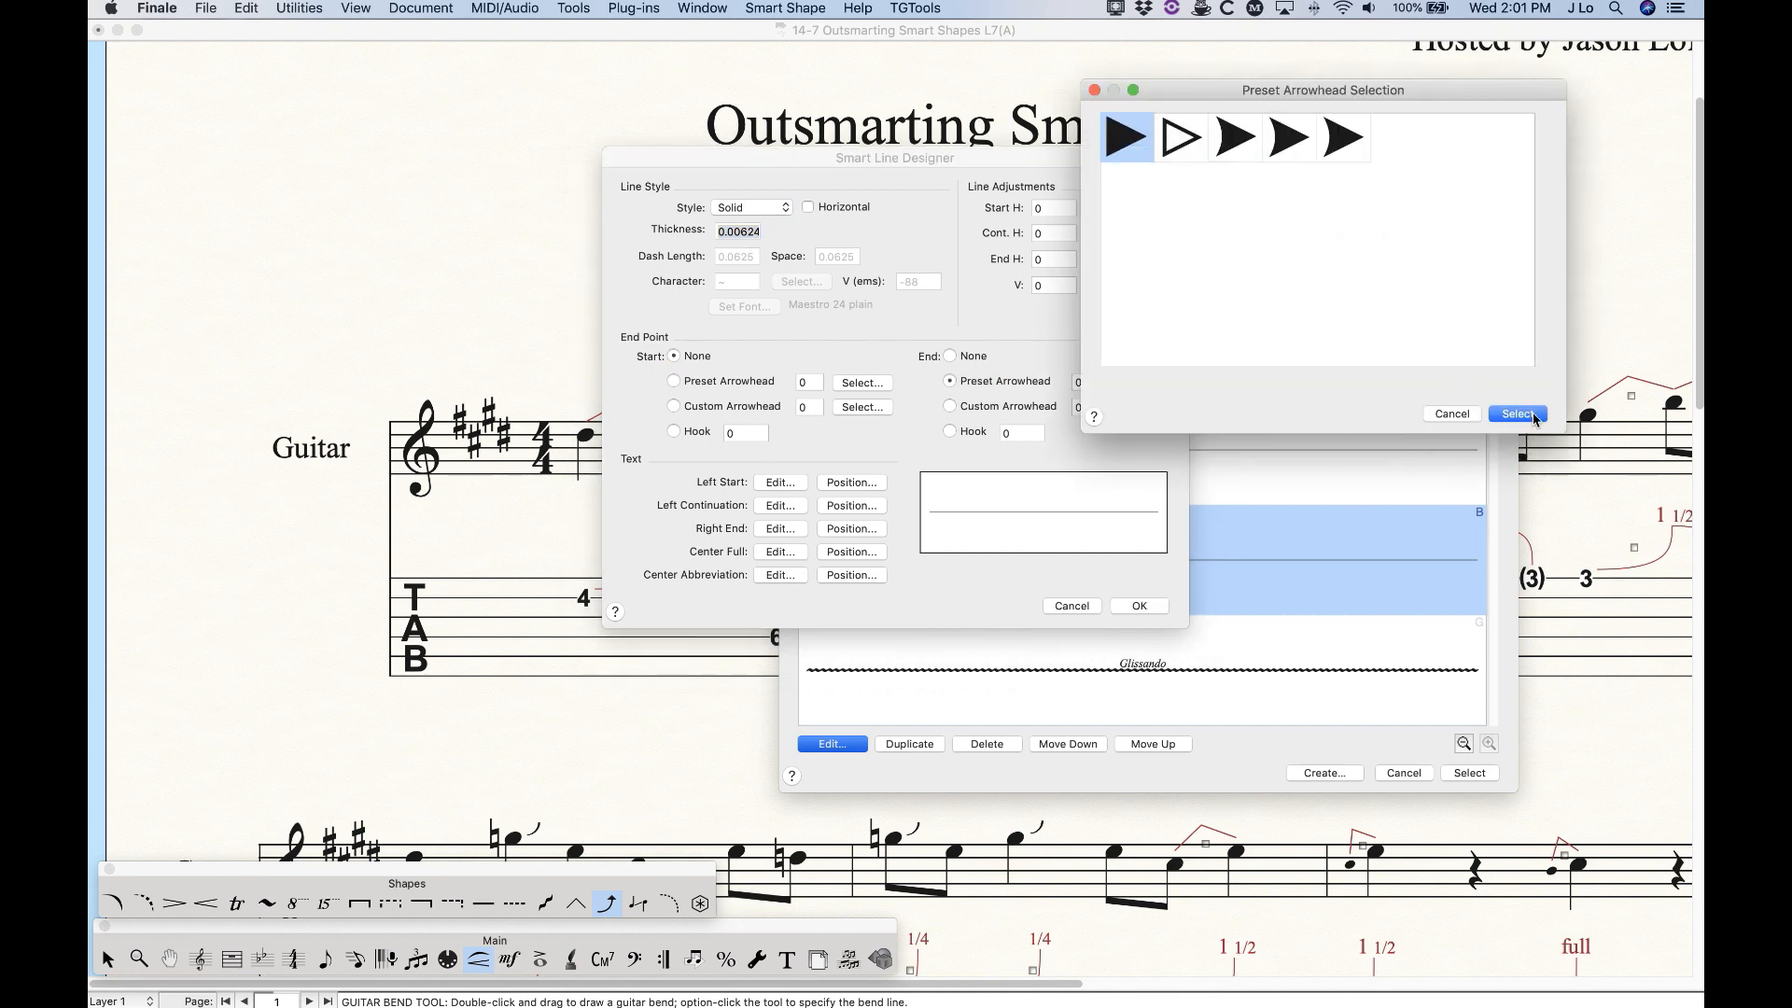
left_click(1534, 416)
left_click(1134, 606)
left_click(1470, 773)
left_click(1097, 460)
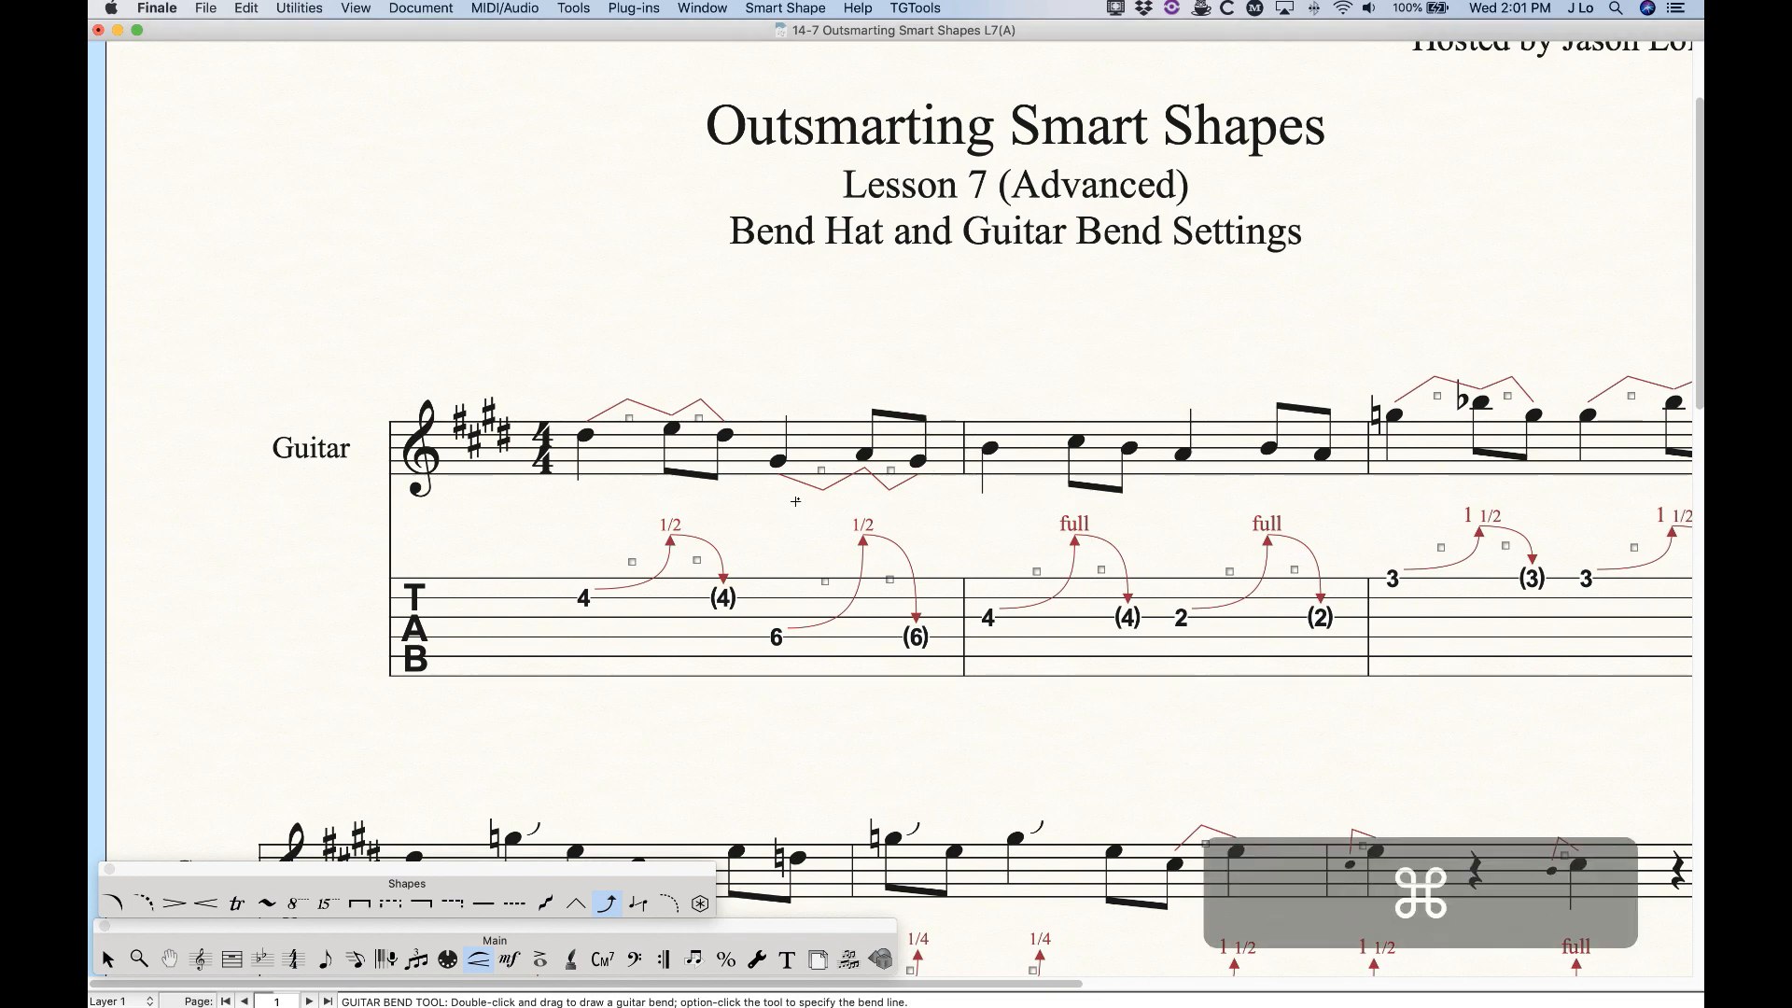
Zoom out to view the score page from its title down through the guitar and tablature systems
key("super+minus")
key("super+minus")
key("super+minus")
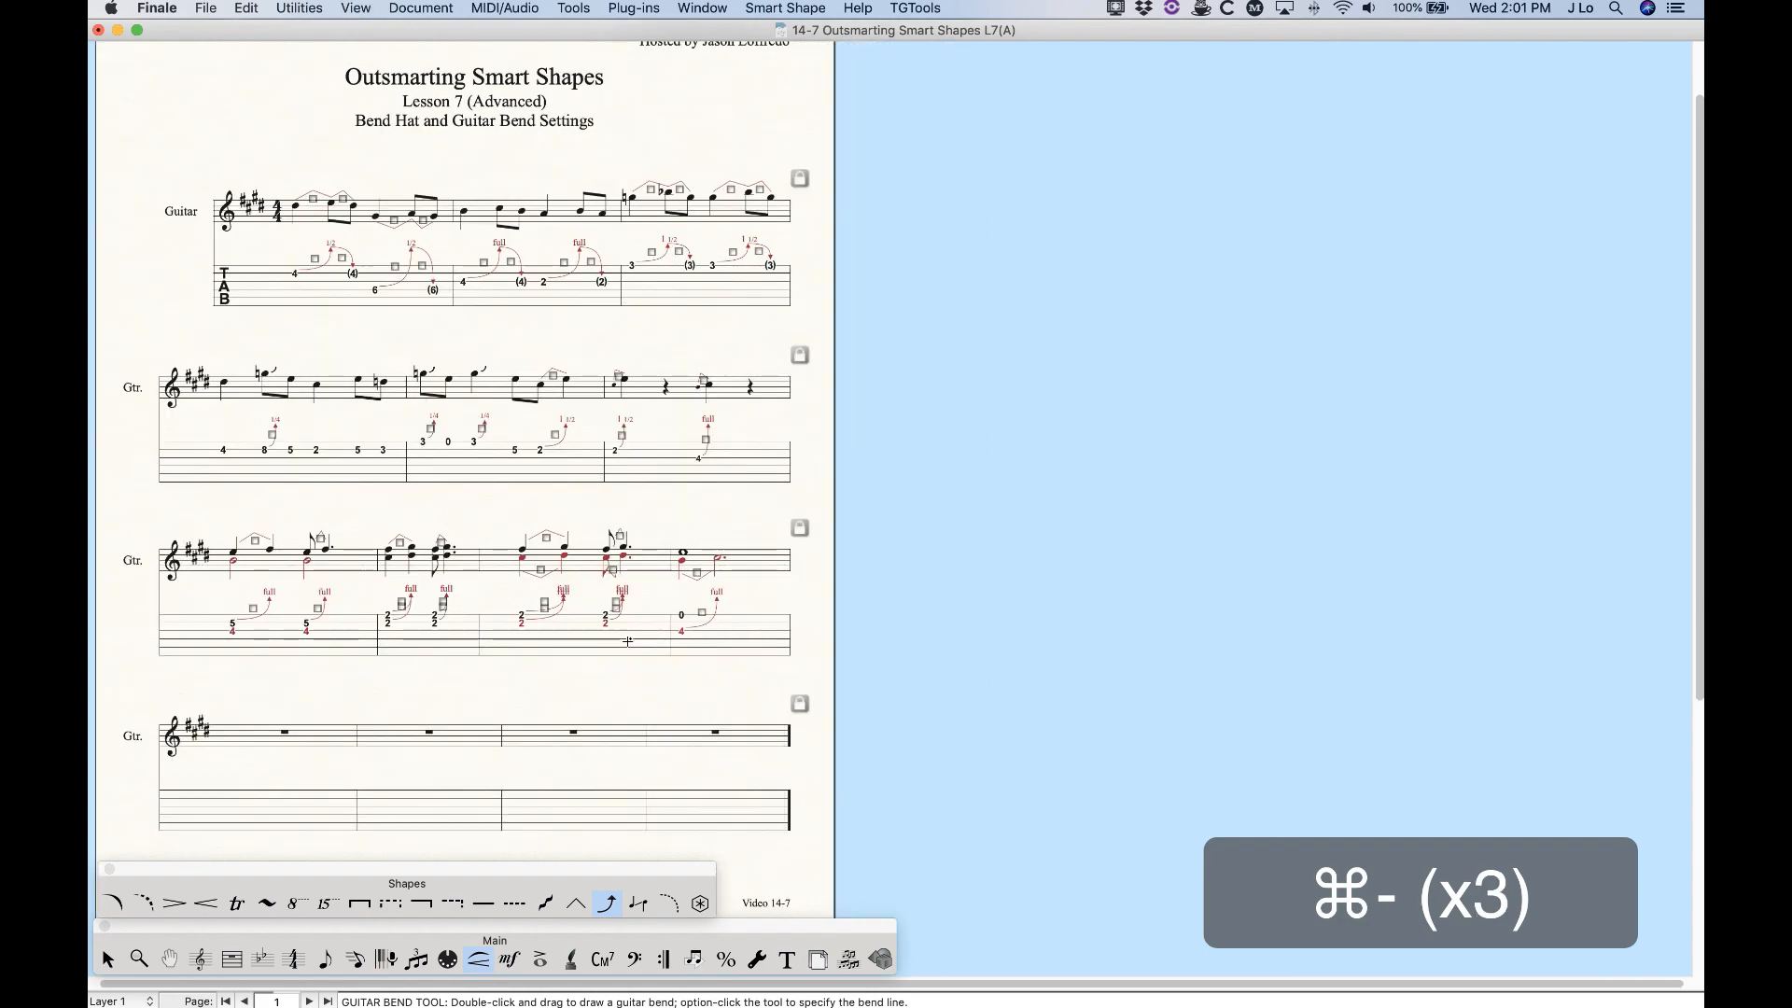
scroll(628, 641, "up", 2)
scroll(784, 632, "left", 1)
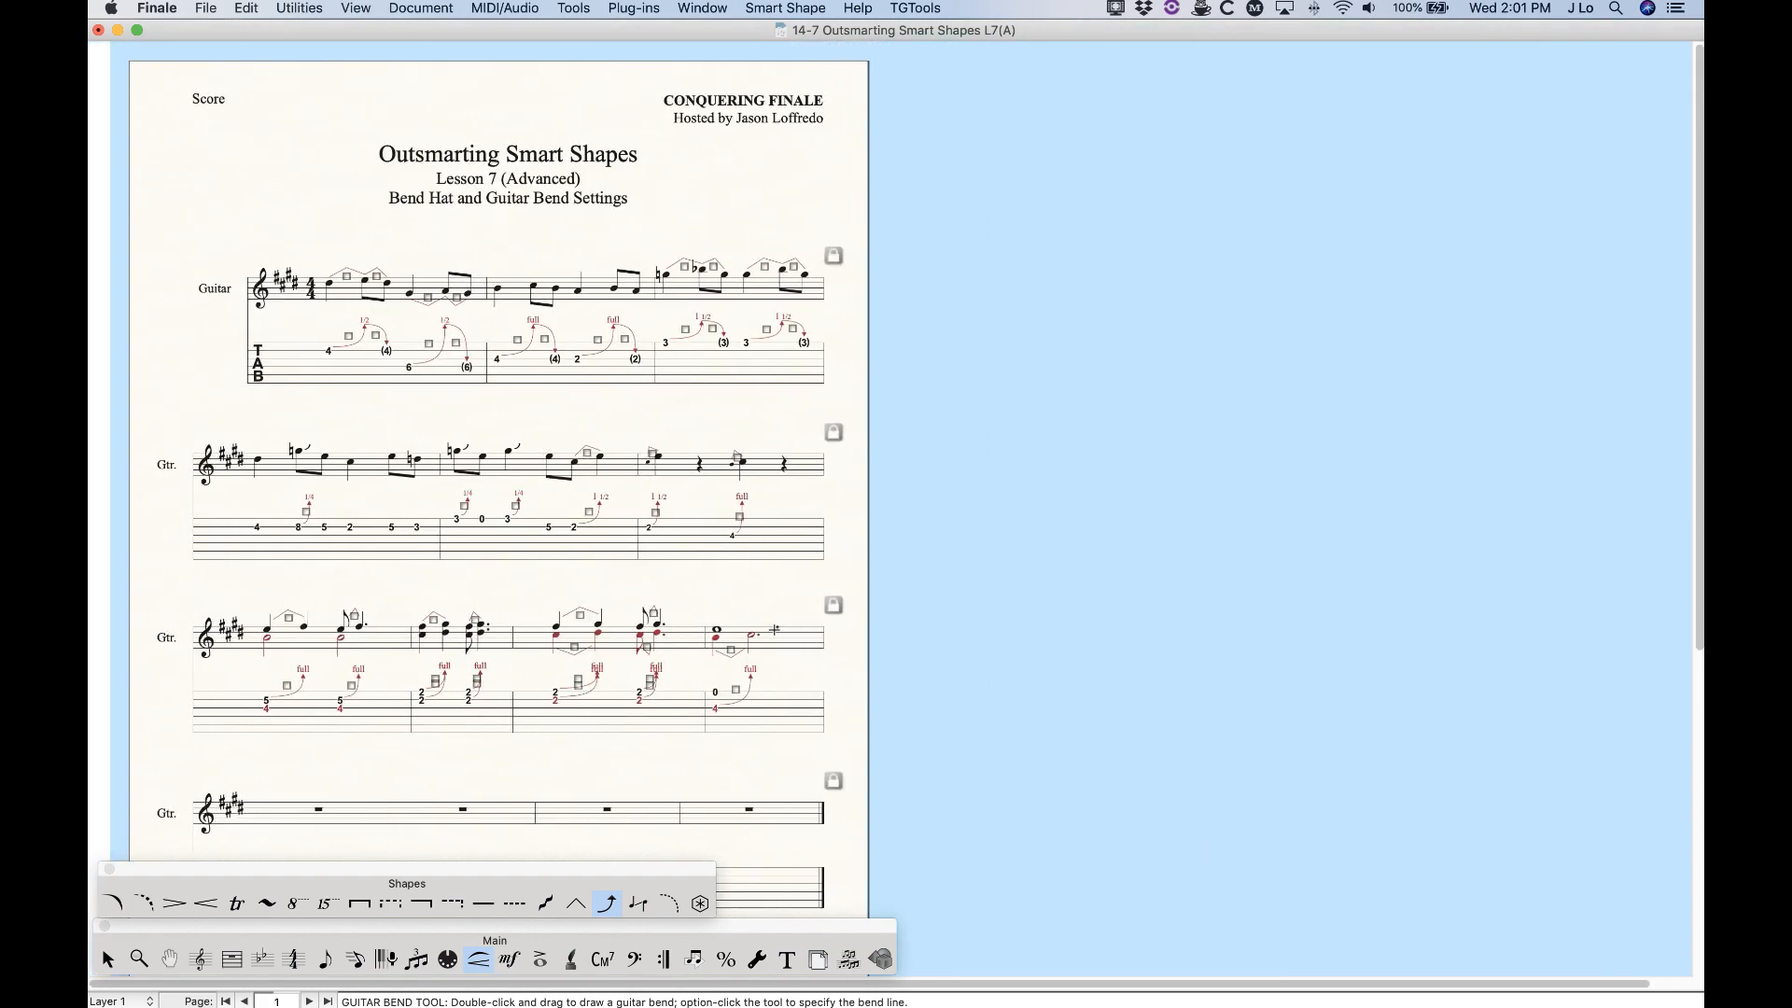